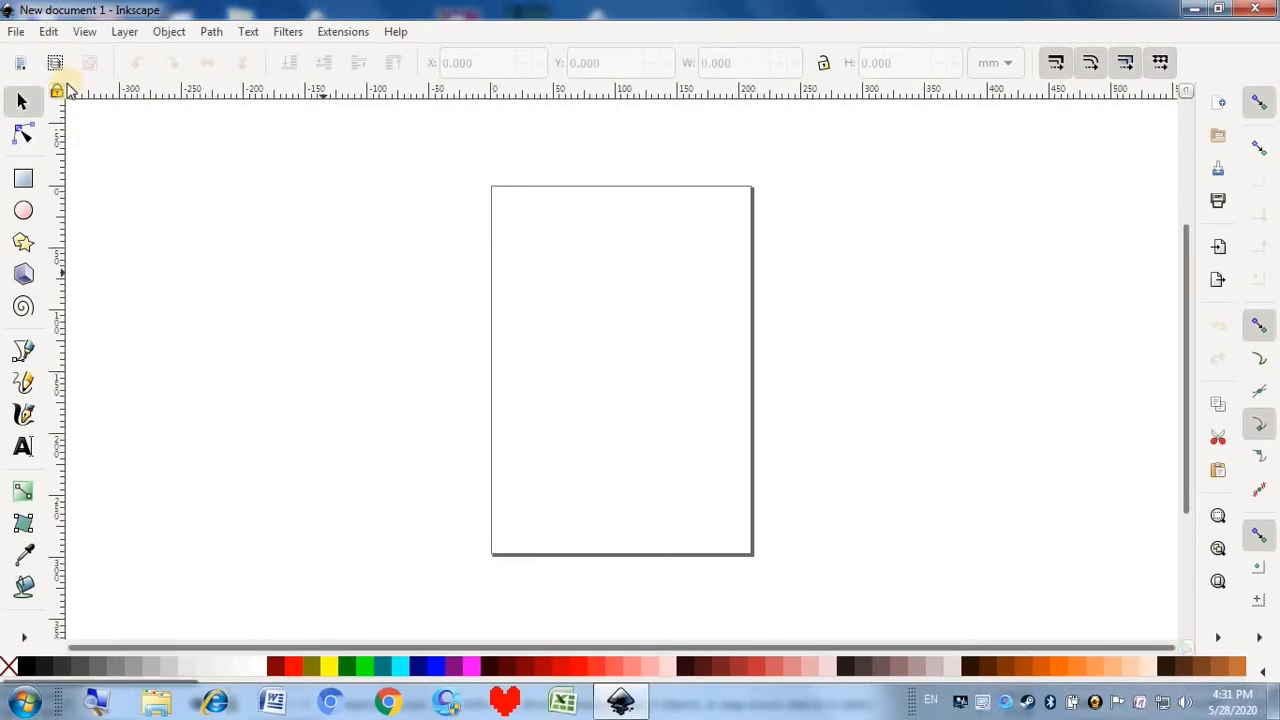
Turn off the page border display in the document properties
{"action": "left_click", "coordinate": [16, 34]}
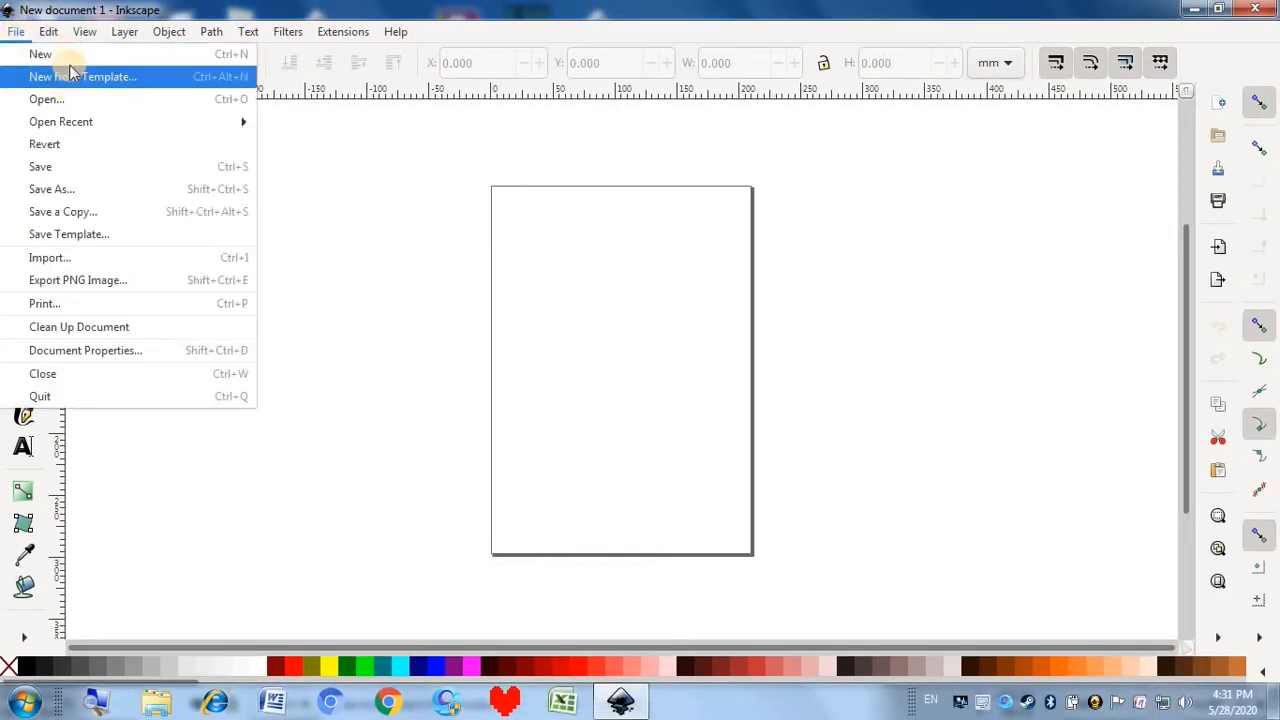
{"action": "left_click", "coordinate": [86, 352]}
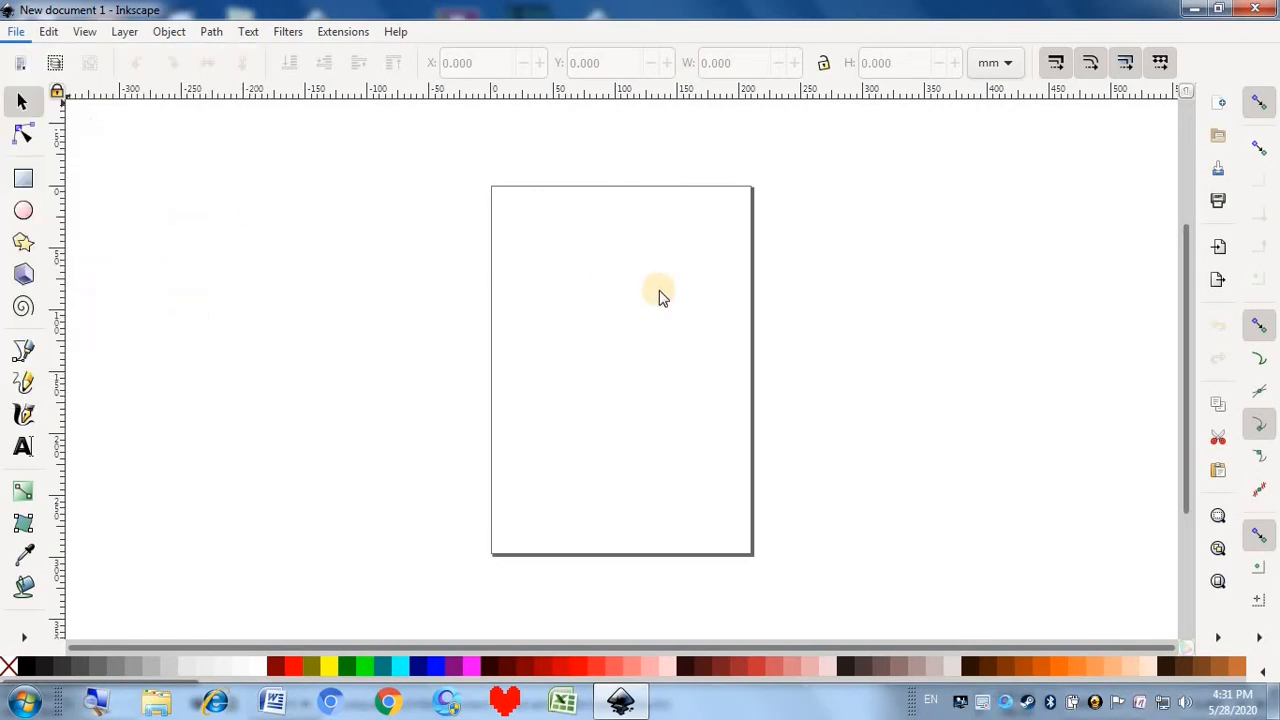
{"action": "left_click_drag", "start_coordinate": [829, 250], "coordinate": [850, 8]}
{"action": "left_click", "coordinate": [859, 554]}
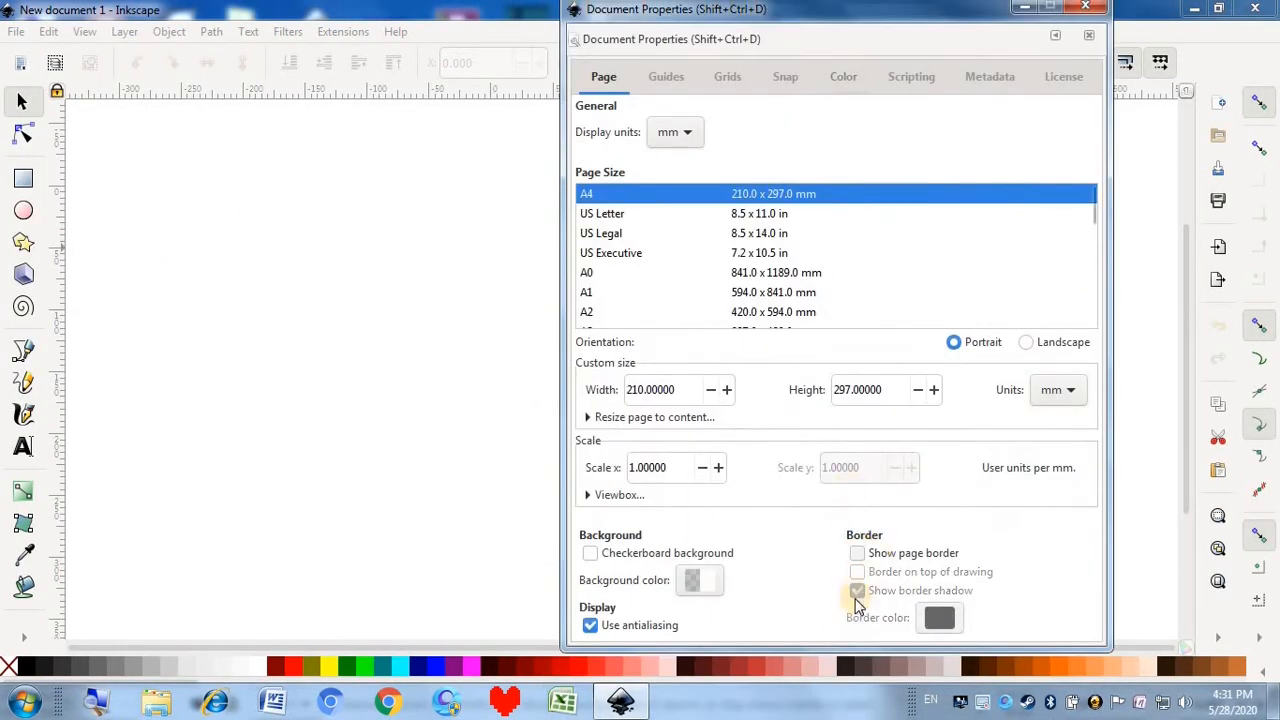
{"action": "left_click", "coordinate": [1088, 9]}
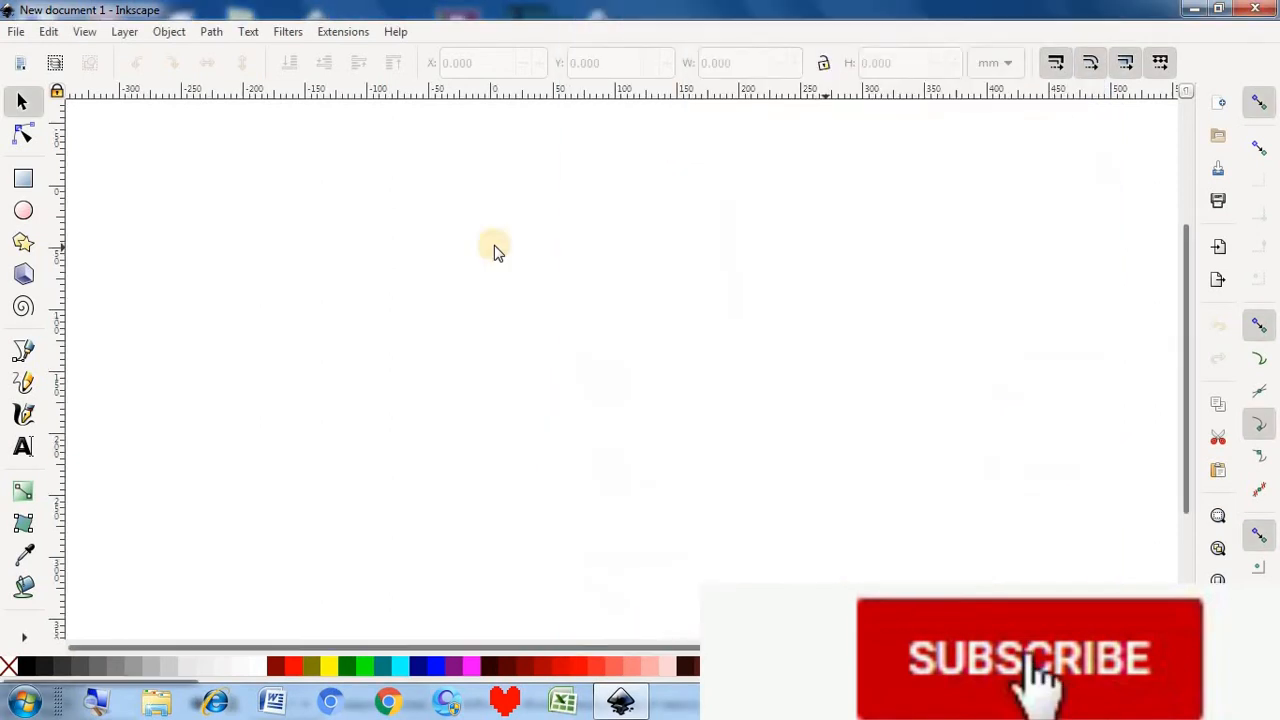
Draw a rectangle, enlarge it to about 478 × 321 mm and shift it slightly across the canvas
{"action": "left_click", "coordinate": [23, 178]}
{"action": "left_click_drag", "start_coordinate": [316, 185], "coordinate": [853, 553]}
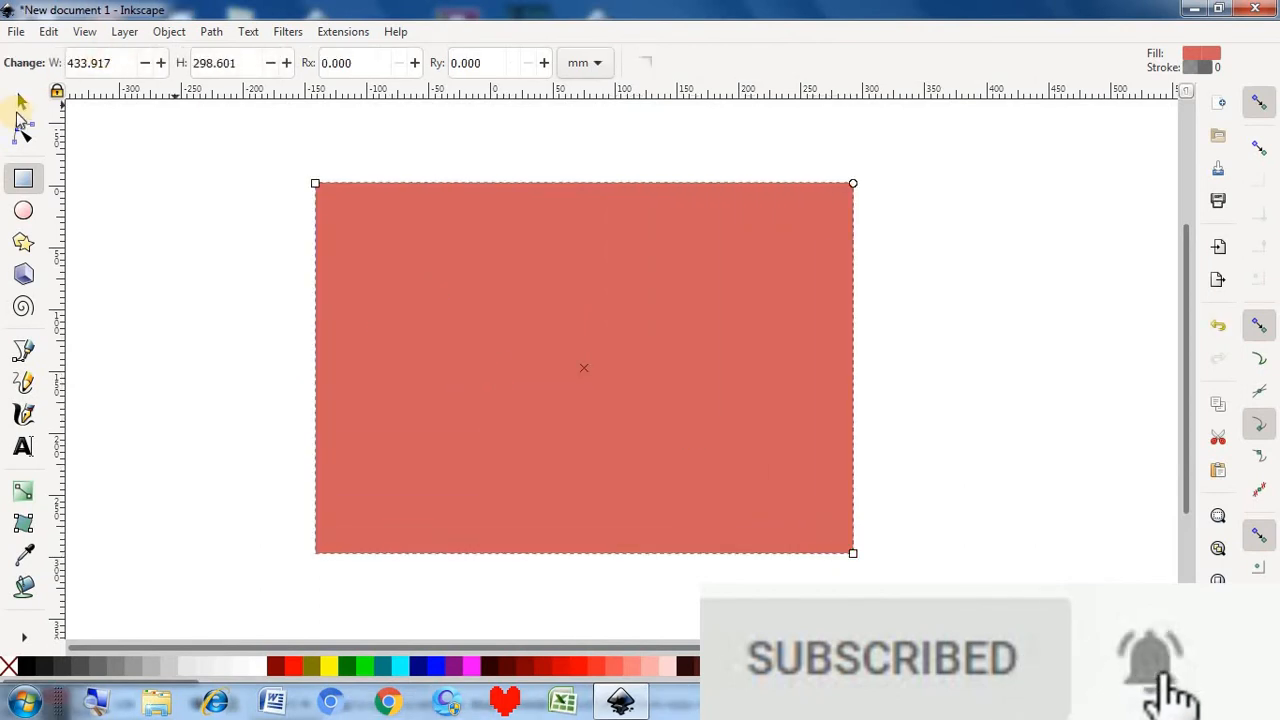
{"action": "key", "text": "s"}
{"action": "left_click_drag", "start_coordinate": [308, 180], "coordinate": [251, 148]}
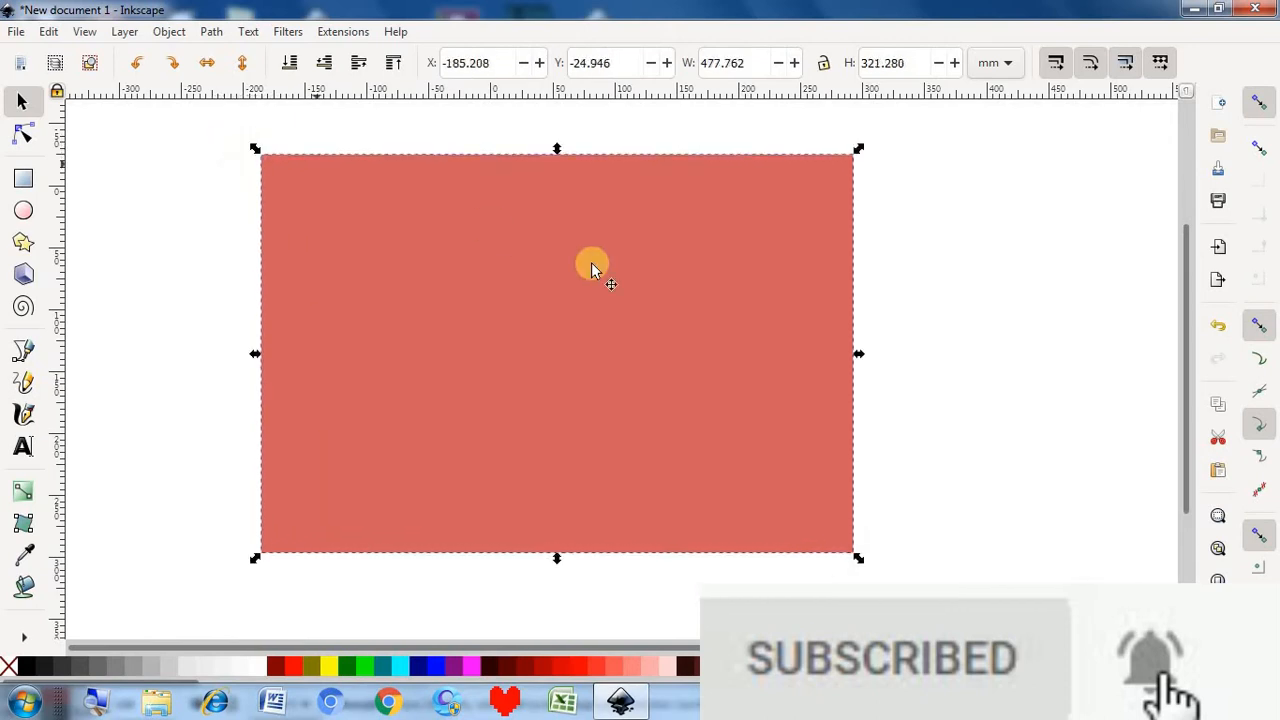
{"action": "left_click_drag", "start_coordinate": [592, 262], "coordinate": [621, 273]}
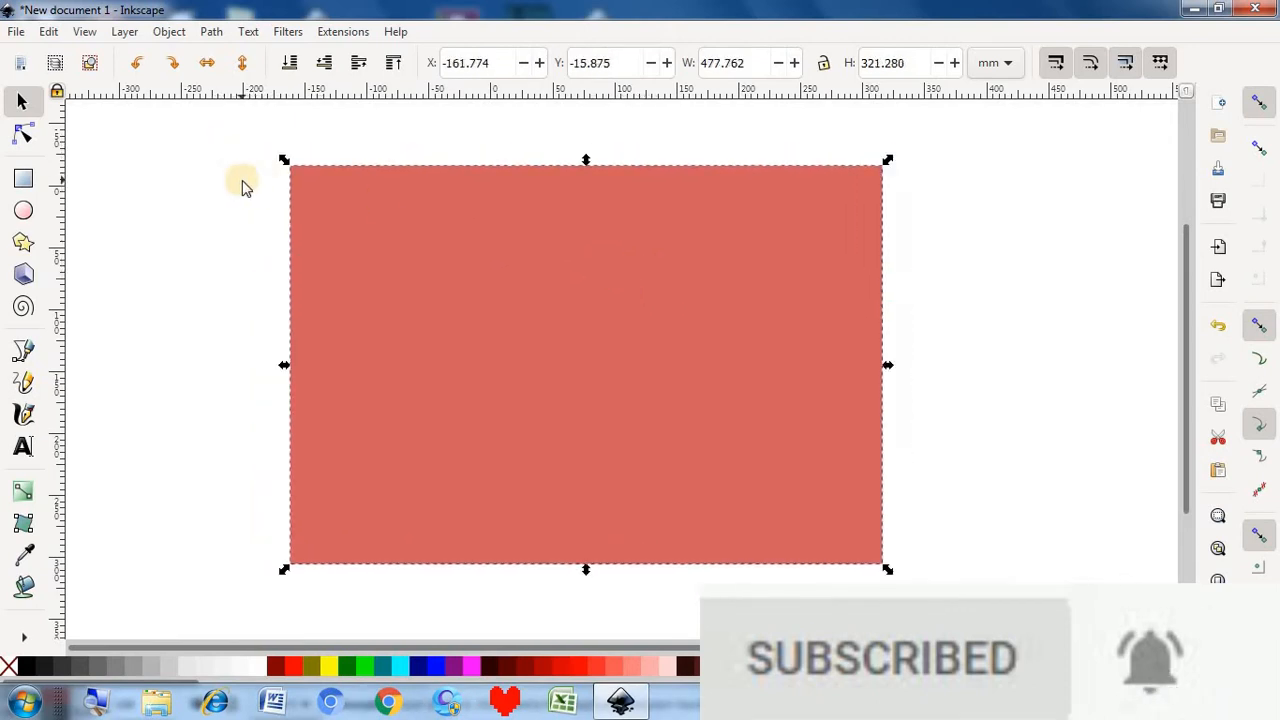
{"action": "left_click", "coordinate": [245, 186]}
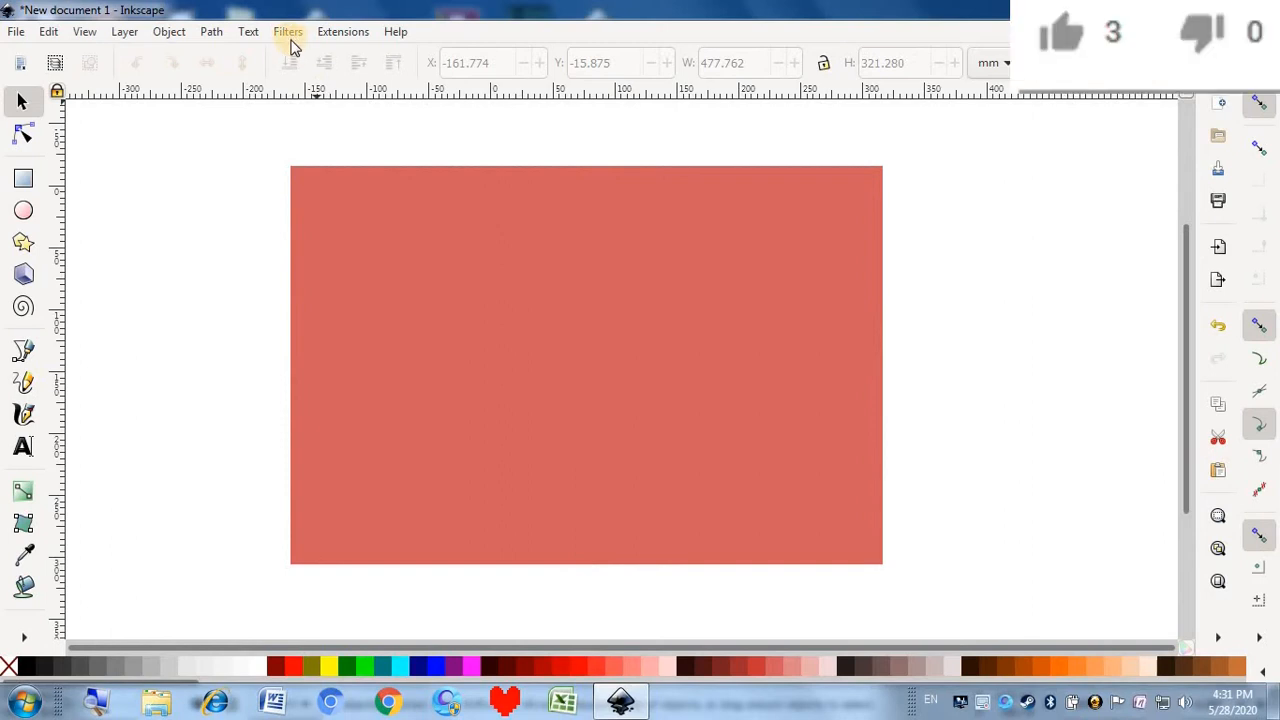
Apply the Basic Diffuse Bump filter to the rectangle
{"action": "left_click", "coordinate": [466, 286]}
{"action": "left_click", "coordinate": [287, 32]}
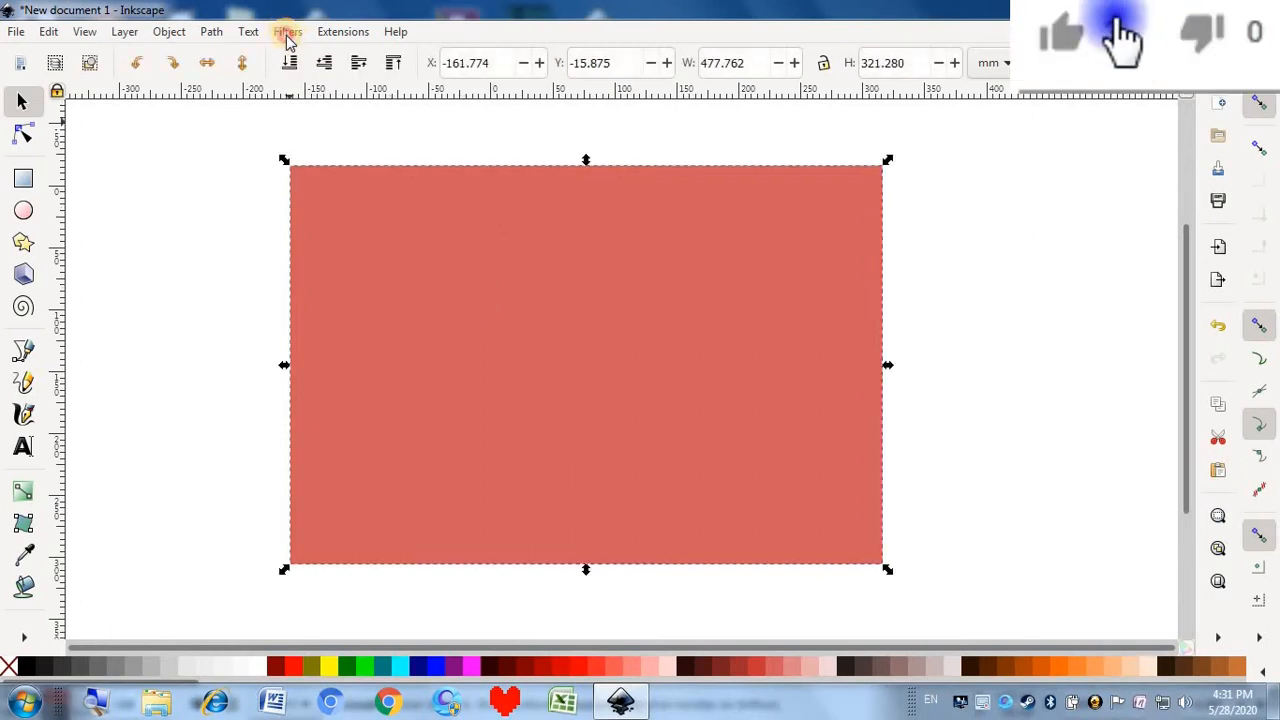
{"action": "mouse_move", "coordinate": [400, 100]}
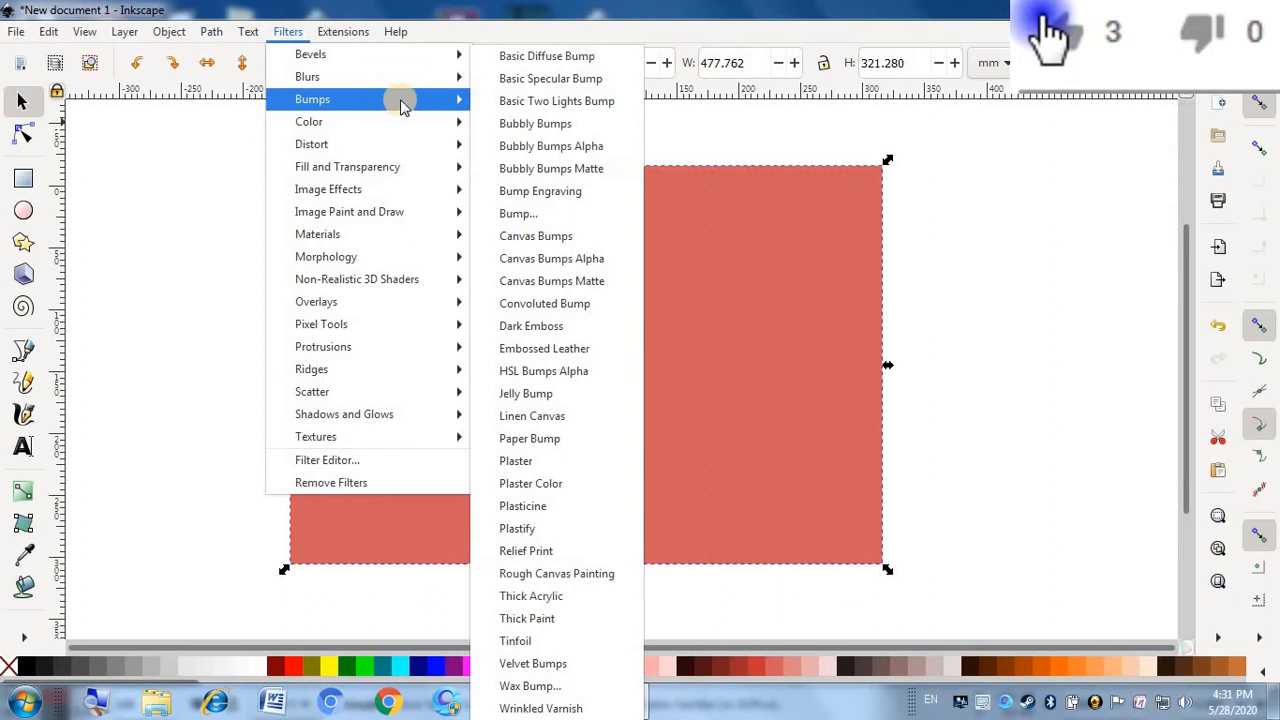
{"action": "left_click", "coordinate": [522, 58]}
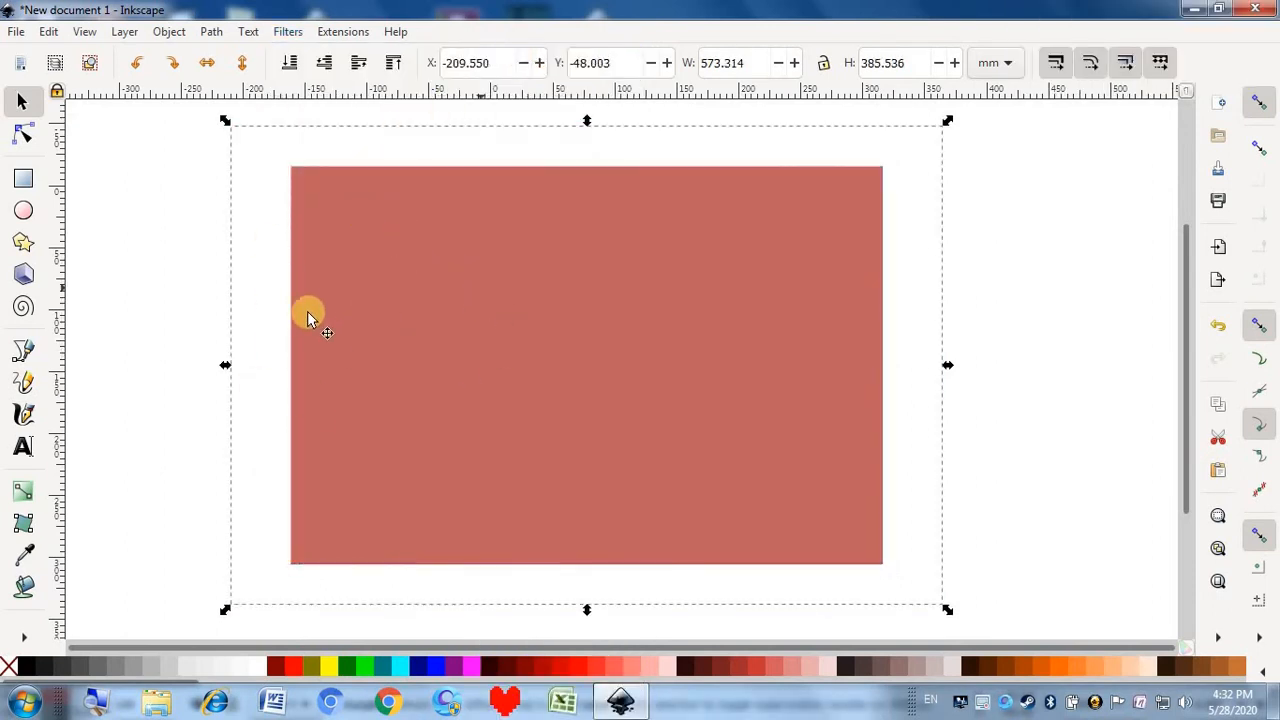
Try the Basic Specular Bump filter on the rectangle and undo both bump filters
{"action": "left_click", "coordinate": [285, 31]}
{"action": "mouse_move", "coordinate": [330, 99]}
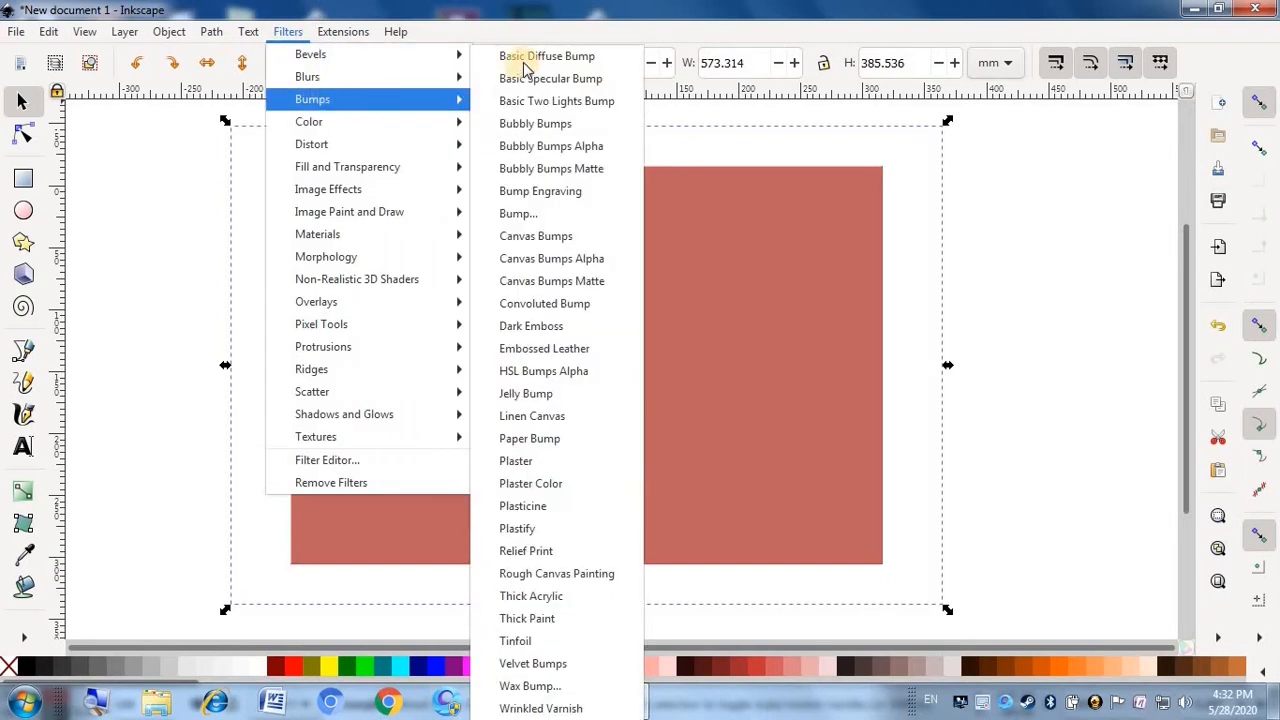
{"action": "left_click", "coordinate": [525, 74]}
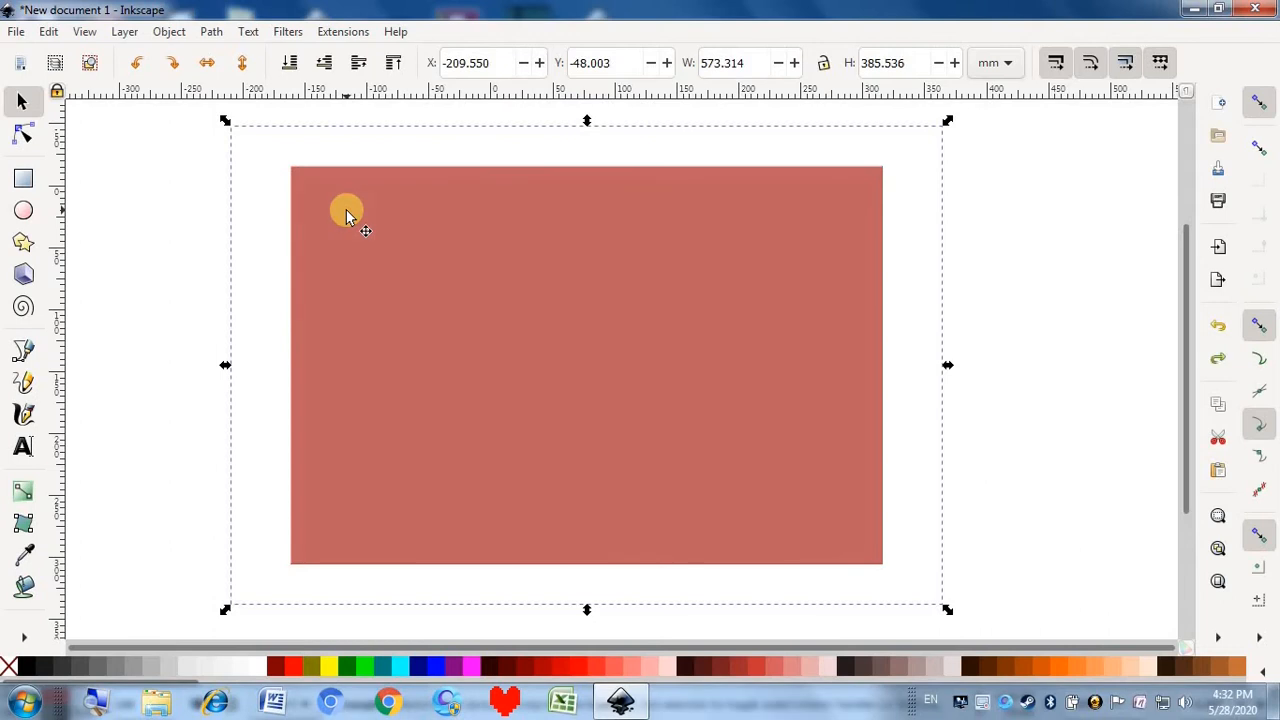
{"action": "key", "text": "ctrl+z"}
Try the Basic Two Lights Bump filter on the rectangle, and undo both the filter and the rectangle's last move
{"action": "left_click", "coordinate": [289, 33]}
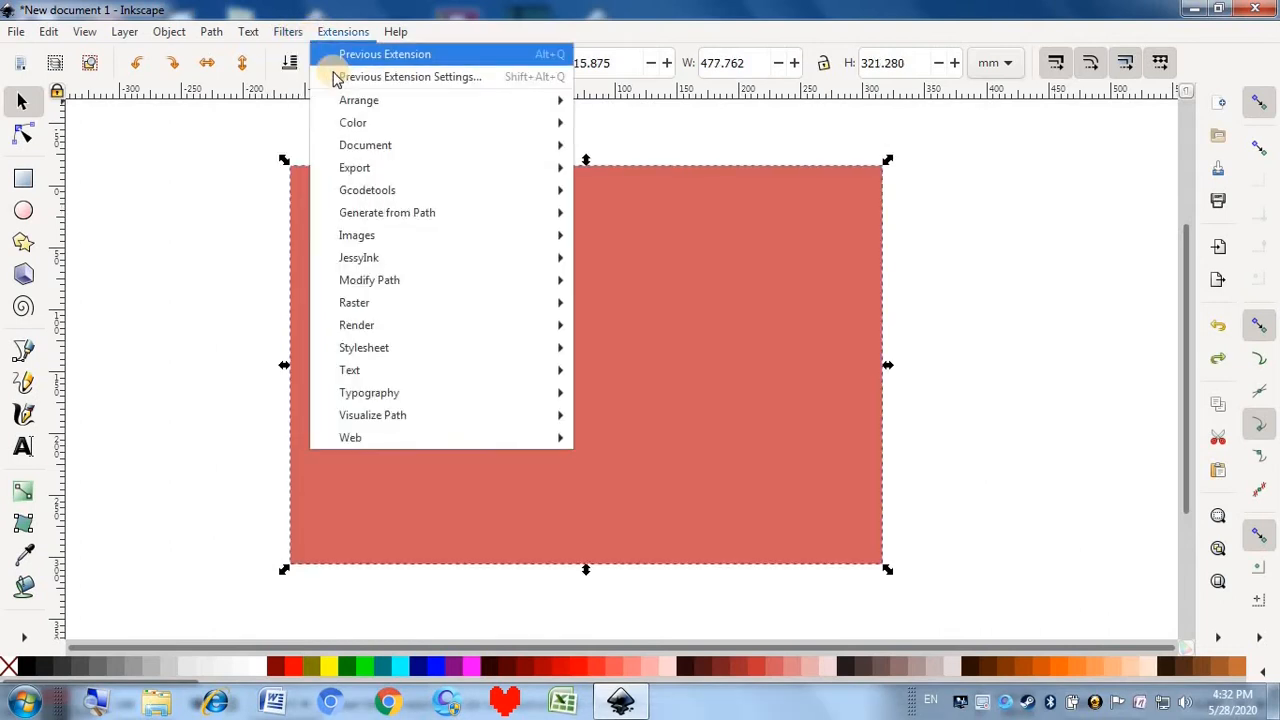
{"action": "mouse_move", "coordinate": [335, 80]}
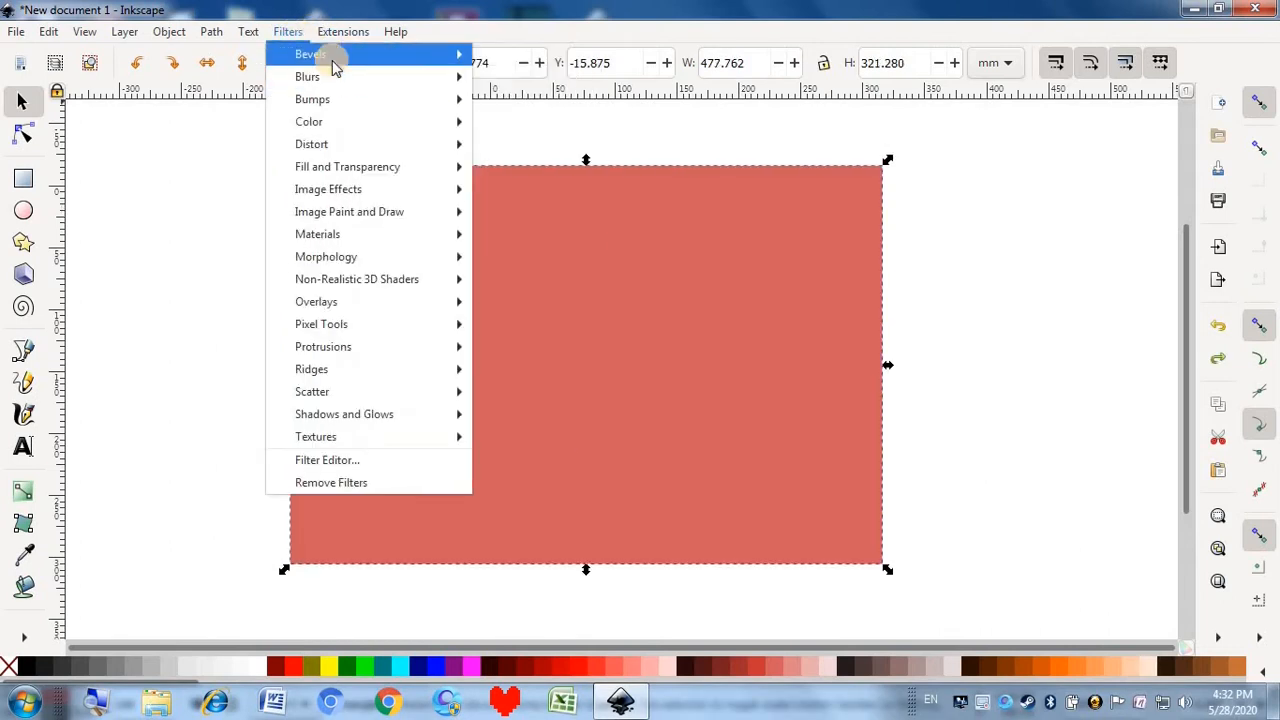
{"action": "left_click", "coordinate": [522, 101]}
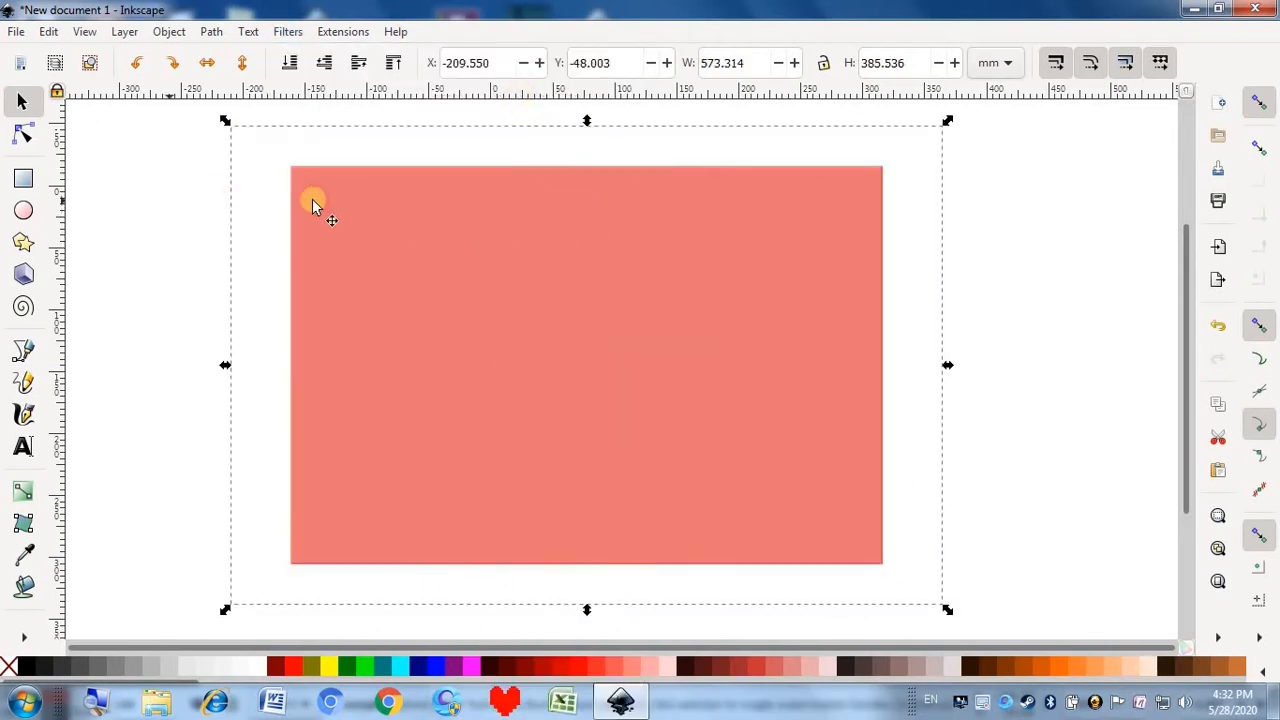
{"action": "key", "text": "ctrl+z"}
{"action": "key", "text": "ctrl+z"}
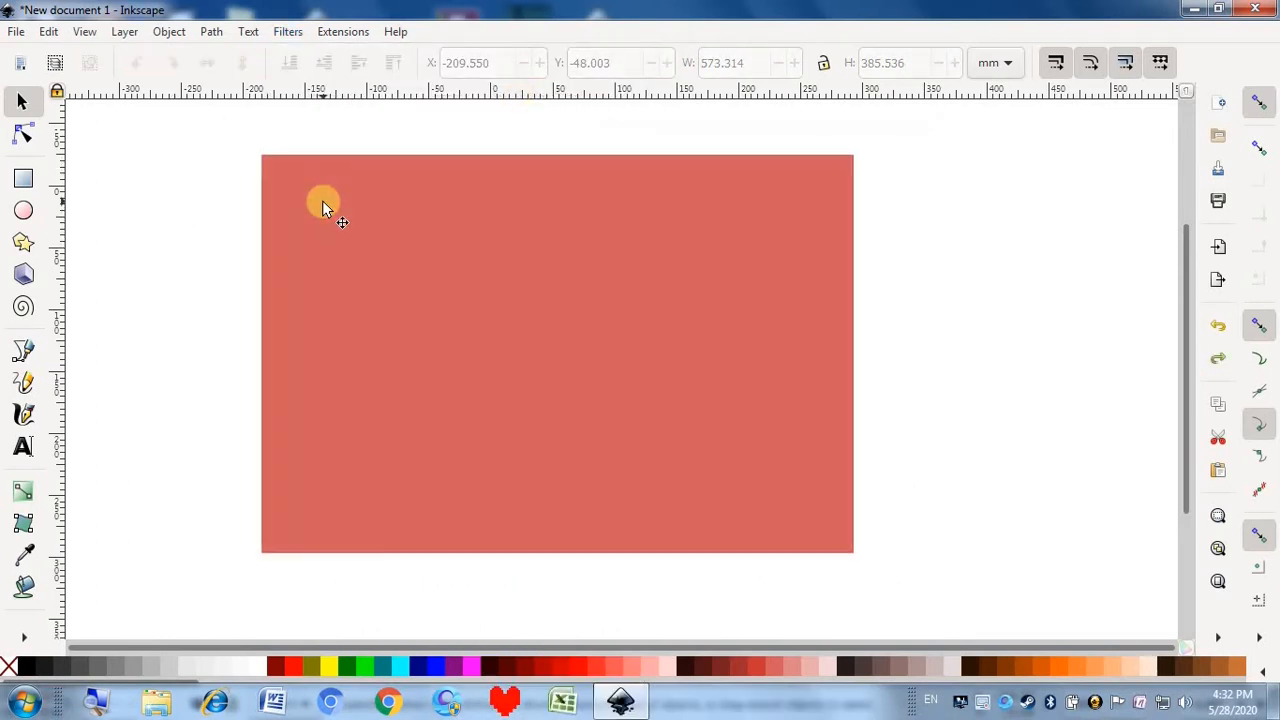
Try the Bubbly Bumps filter on the rectangle, view it deselected, and undo the filter
{"action": "left_click", "coordinate": [391, 223]}
{"action": "left_click", "coordinate": [303, 32]}
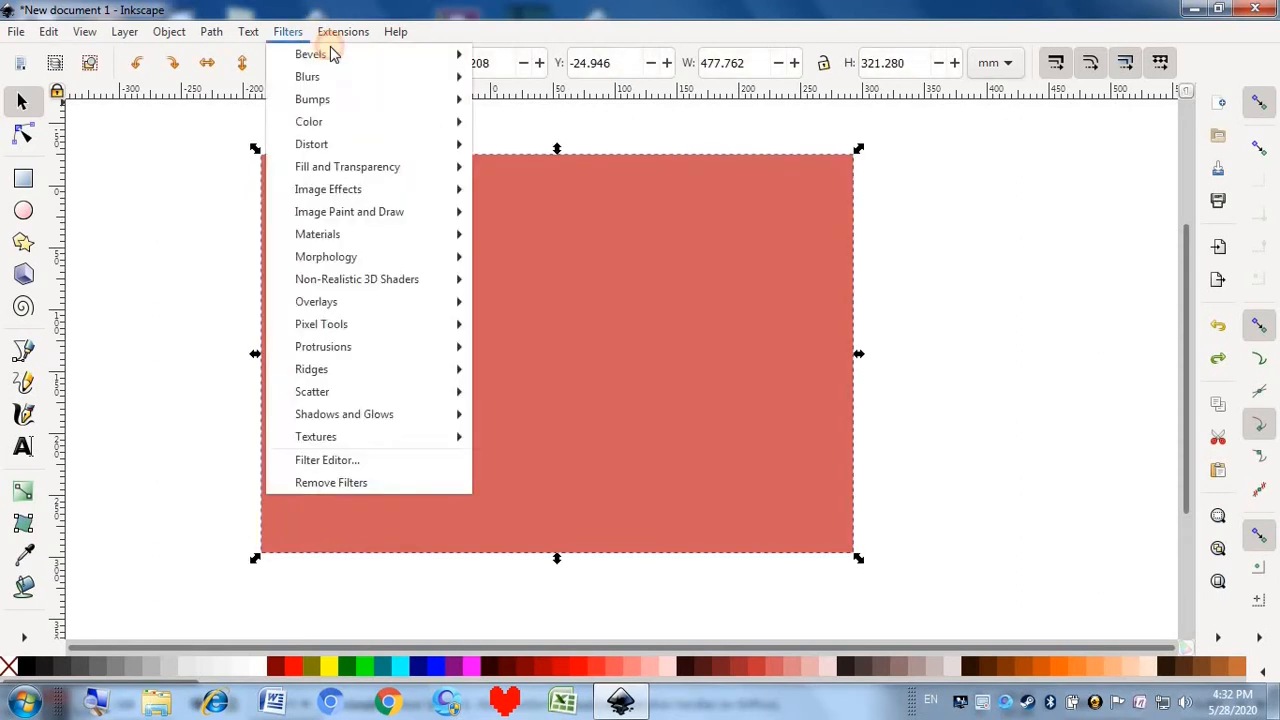
{"action": "mouse_move", "coordinate": [331, 104]}
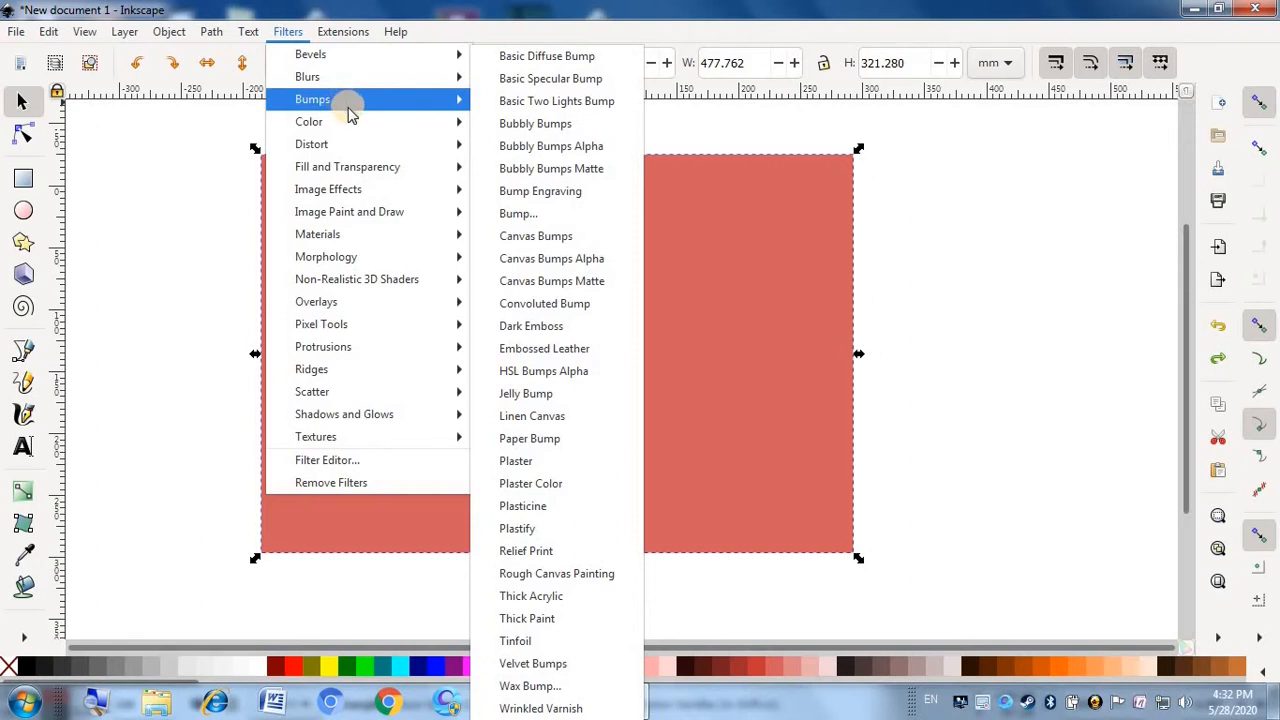
{"action": "left_click", "coordinate": [527, 131]}
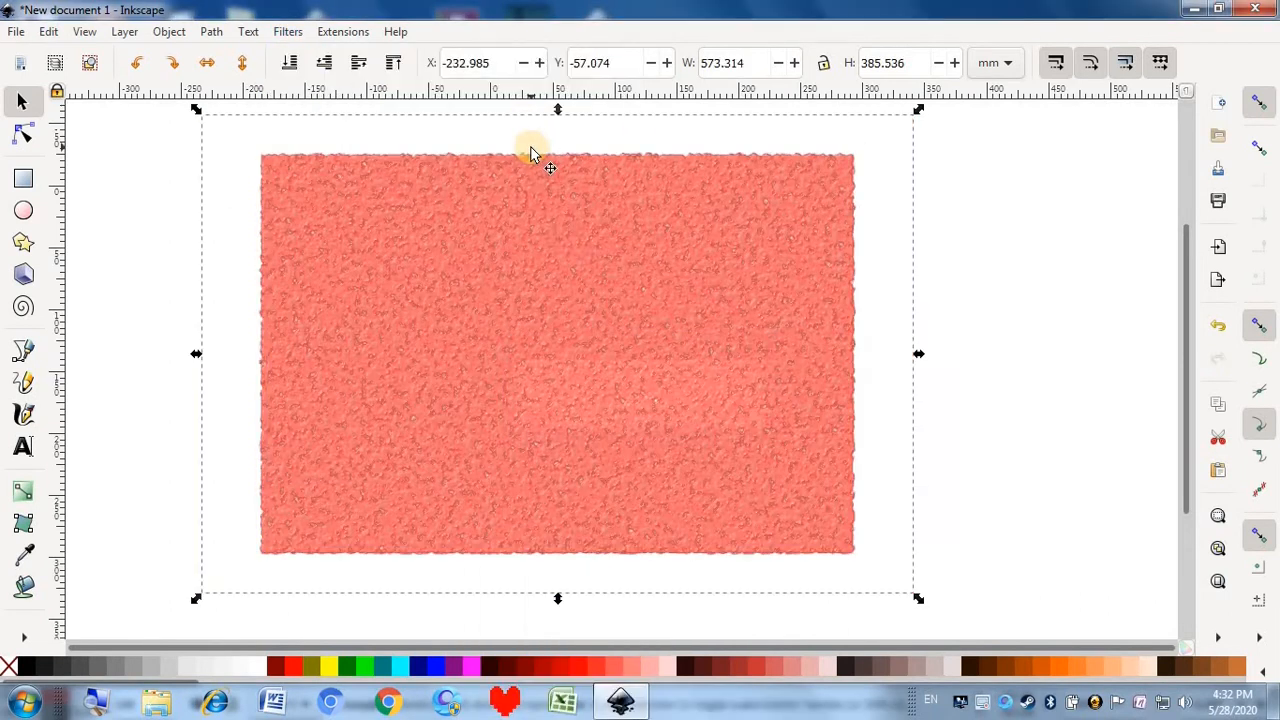
{"action": "left_click", "coordinate": [158, 242]}
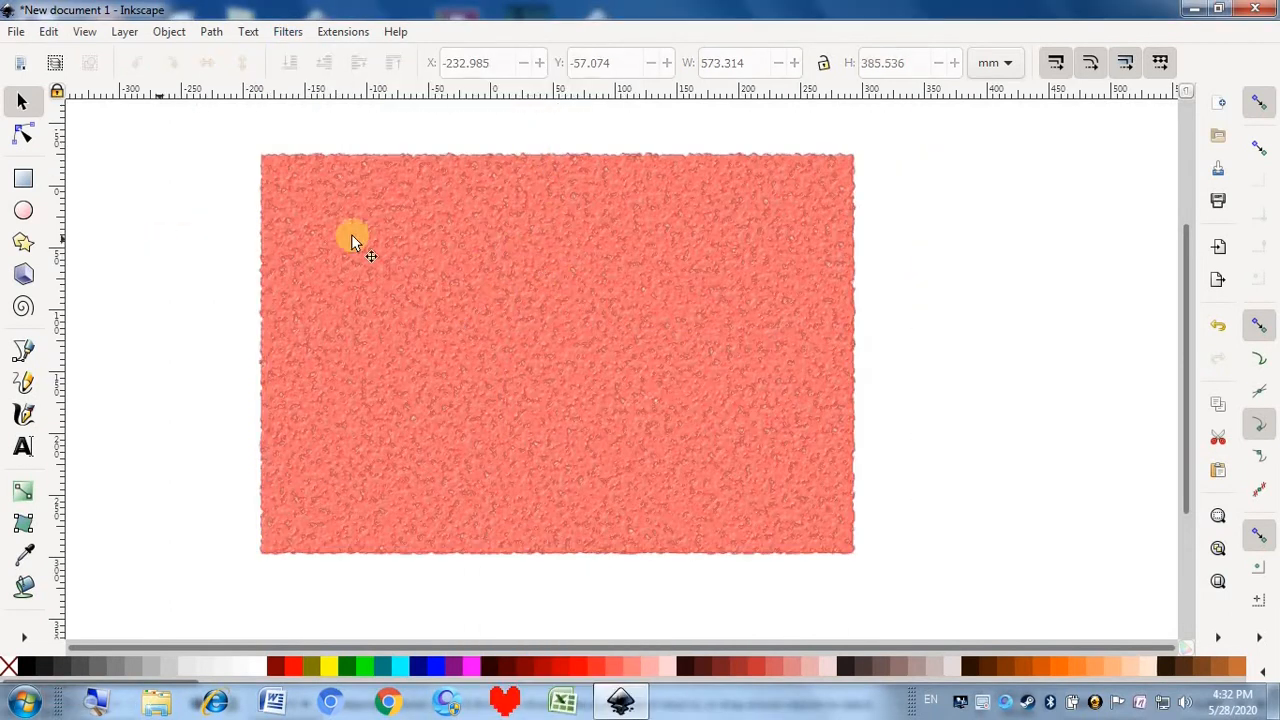
{"action": "key", "text": "ctrl+z"}
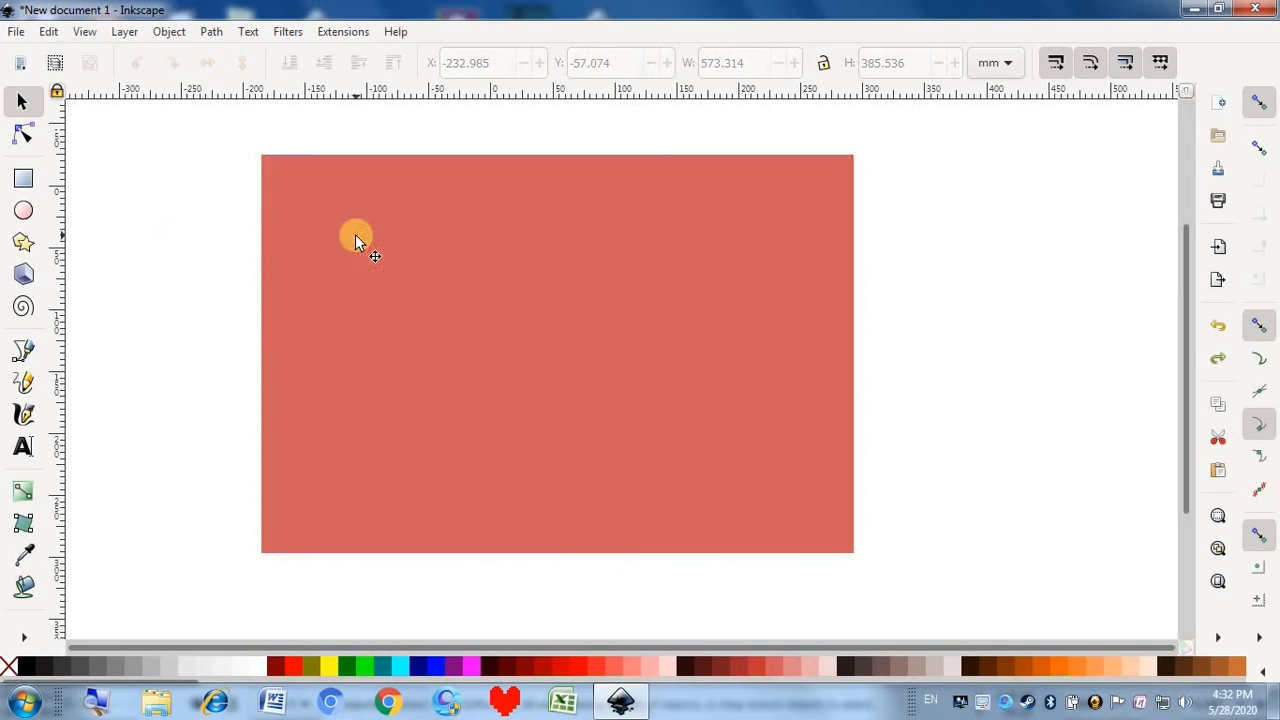
Try the Bubbly Bumps Alpha filter on the rectangle, view it deselected, and undo the filter
{"action": "left_click", "coordinate": [356, 238]}
{"action": "left_click", "coordinate": [290, 32]}
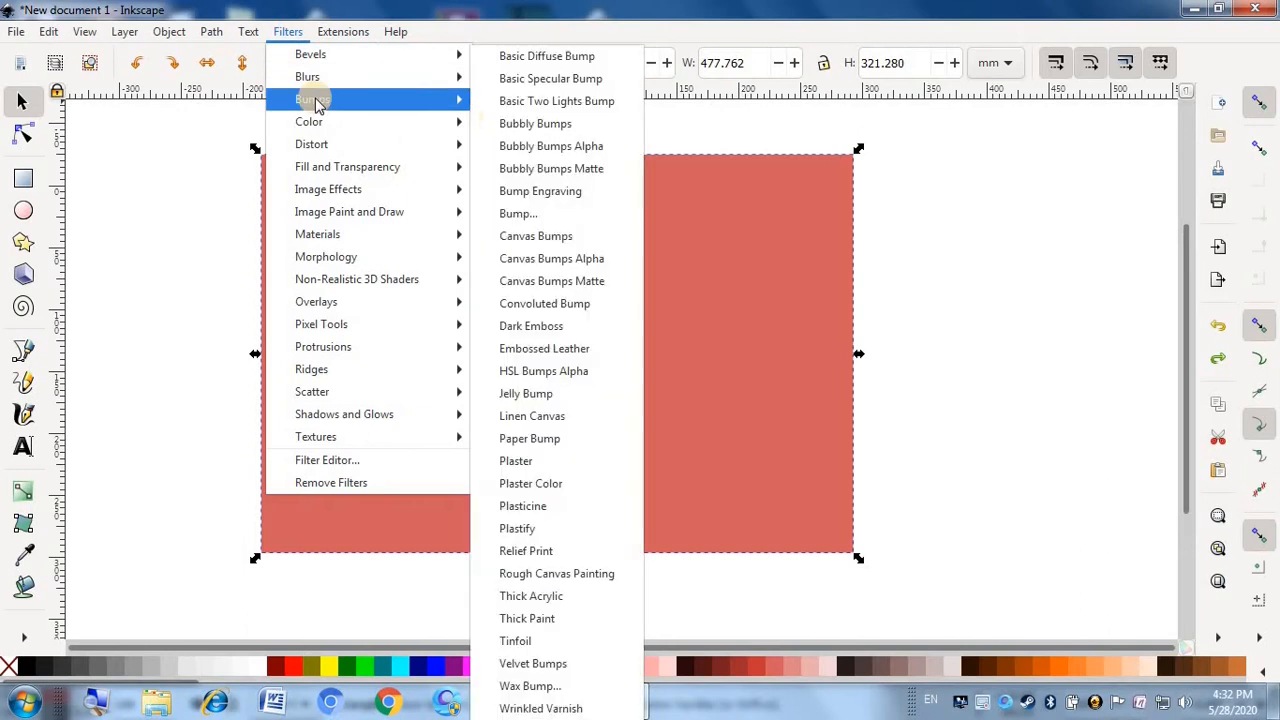
{"action": "left_click", "coordinate": [505, 150]}
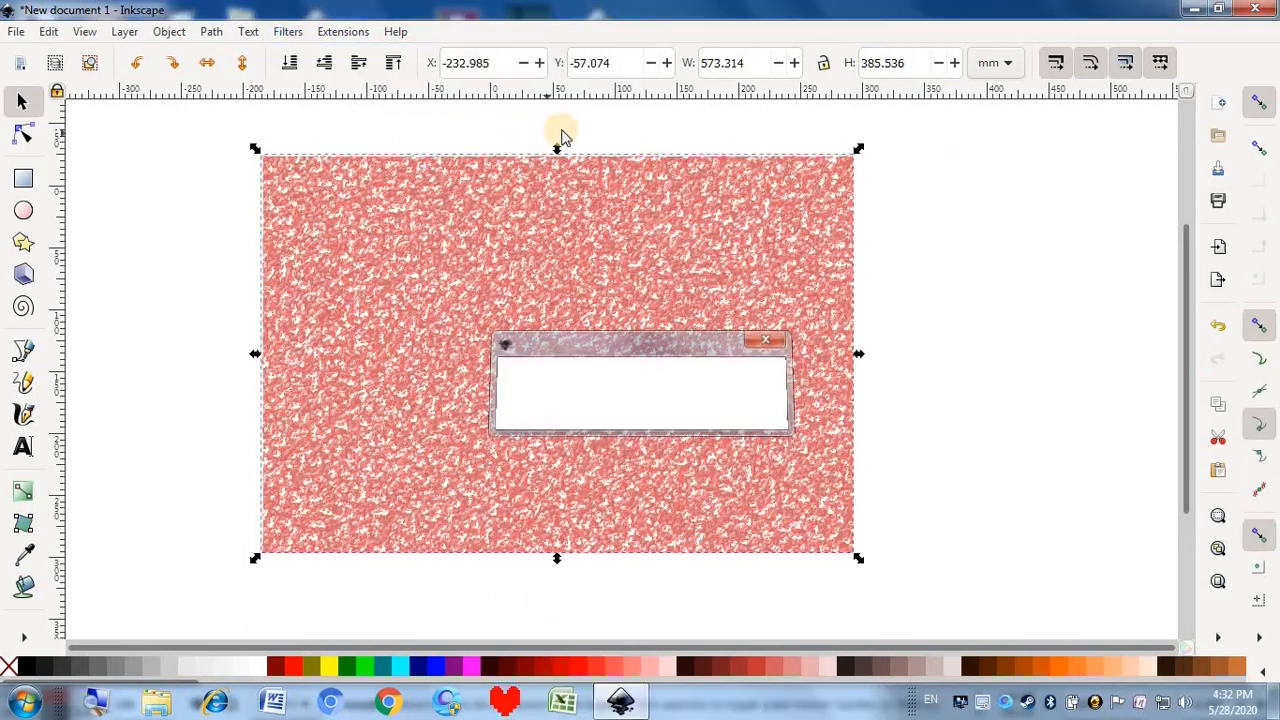
{"action": "left_click", "coordinate": [125, 295]}
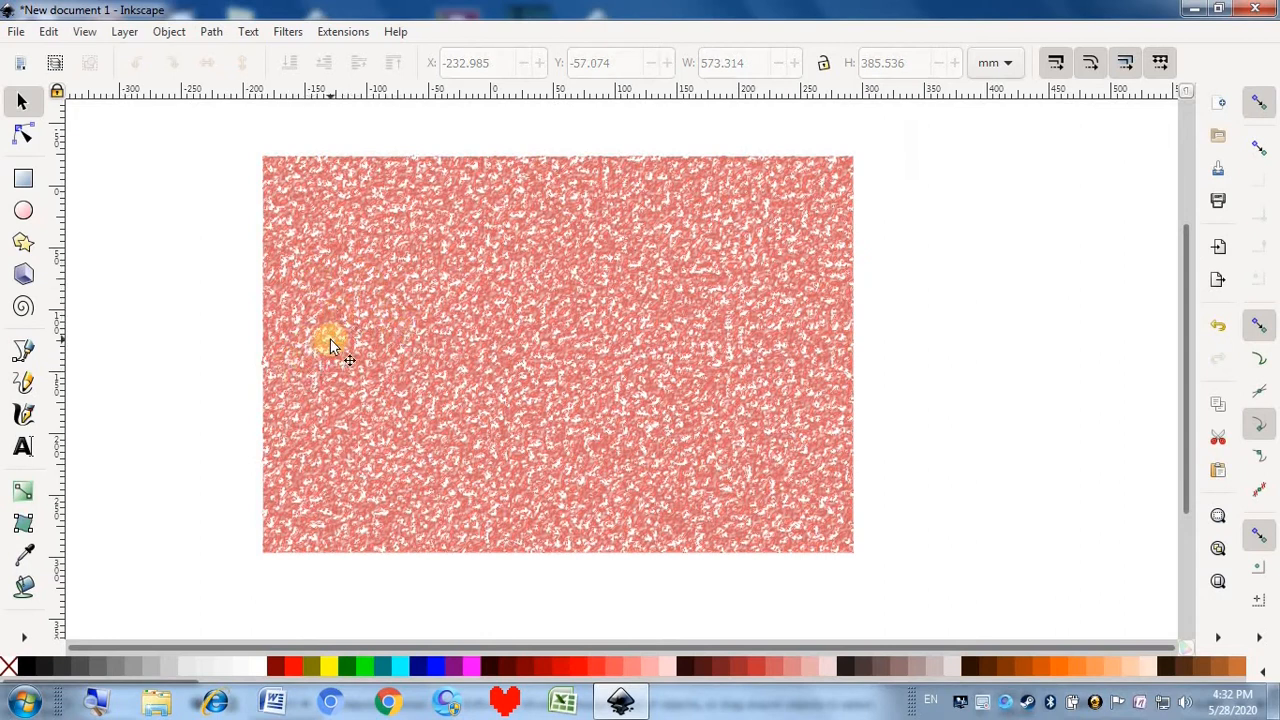
{"action": "key", "text": "ctrl+z"}
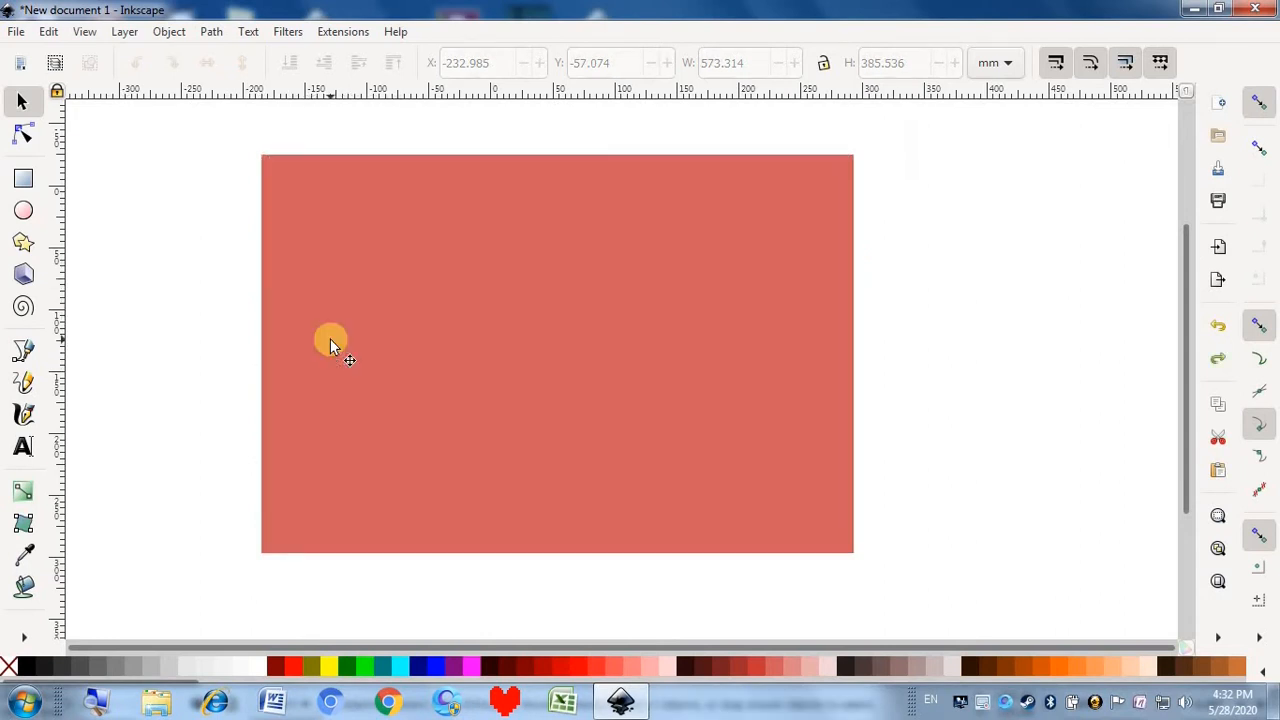
Try the Bubbly Bumps Matte filter on the rectangle, view it deselected, and undo the filter
{"action": "left_click", "coordinate": [288, 32]}
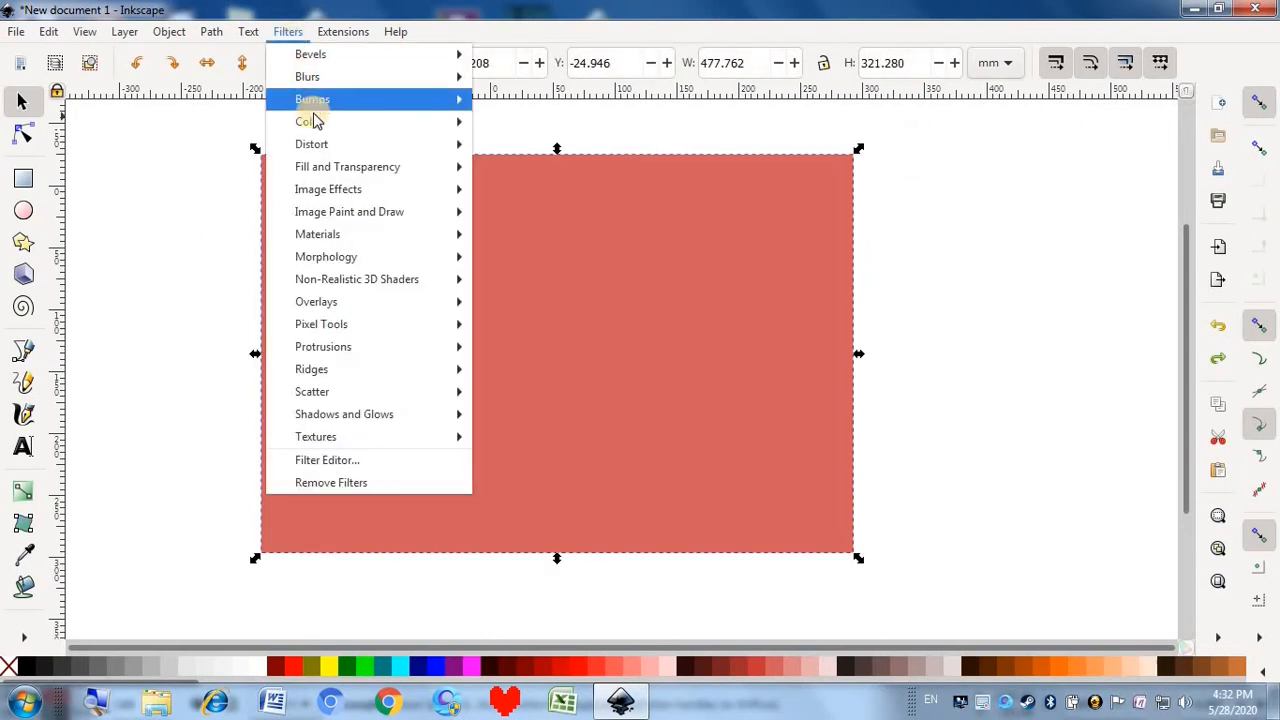
{"action": "mouse_move", "coordinate": [311, 100]}
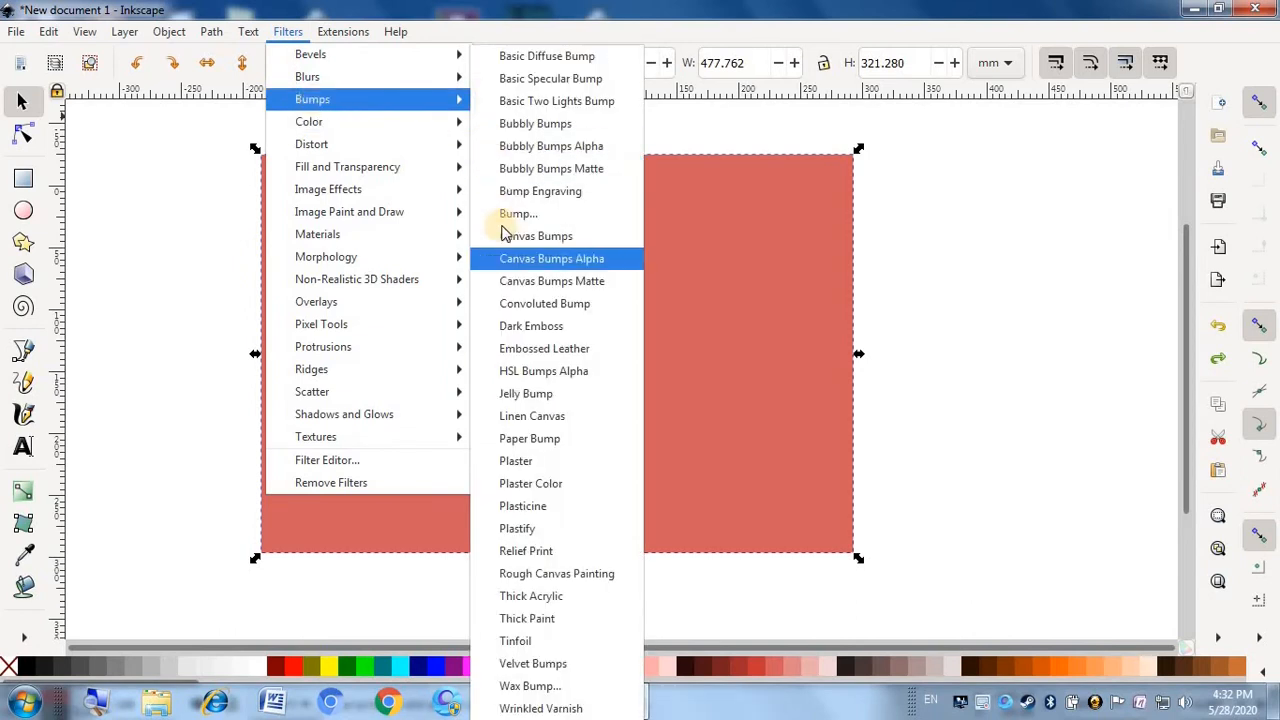
{"action": "left_click", "coordinate": [505, 172]}
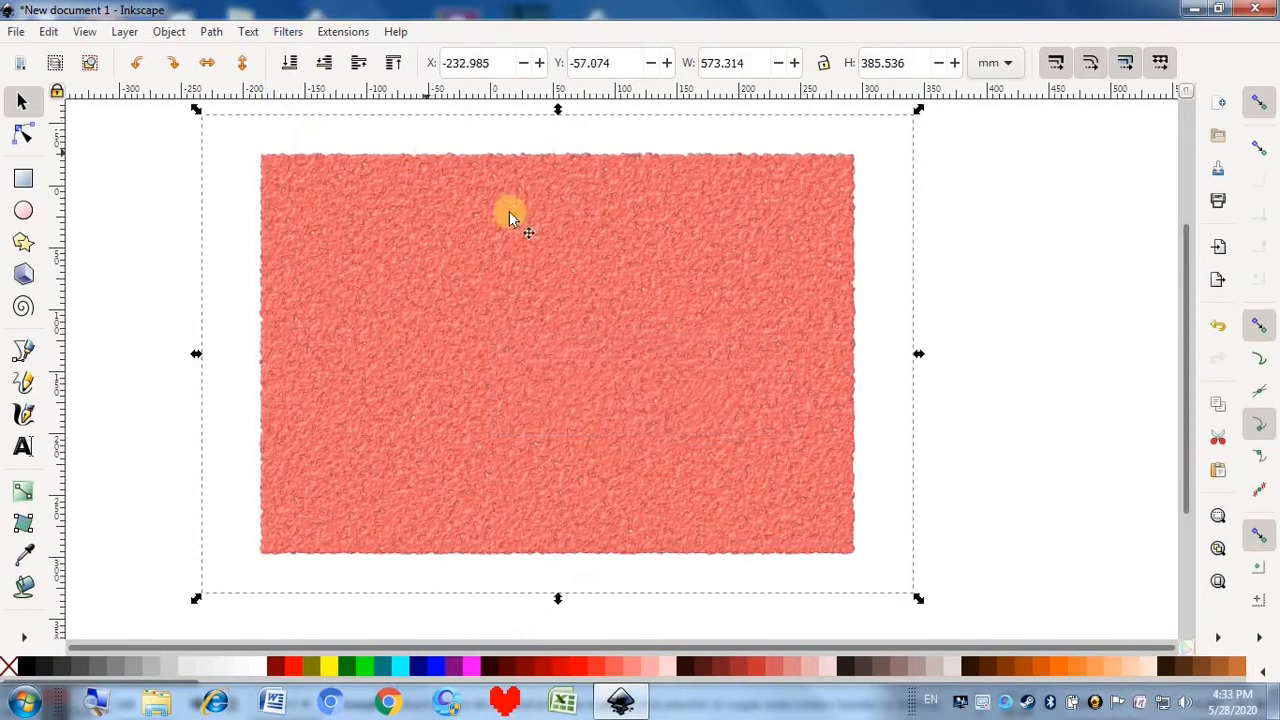
{"action": "left_click", "coordinate": [163, 243]}
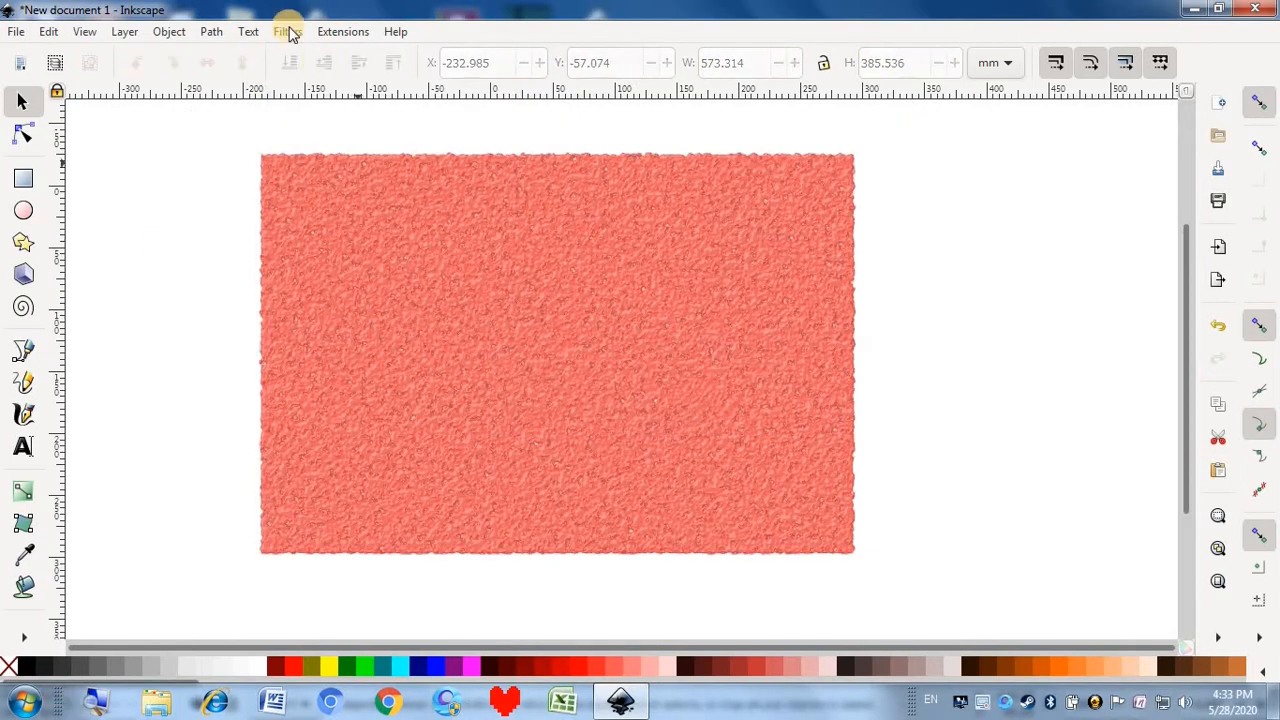
{"action": "left_click", "coordinate": [351, 170]}
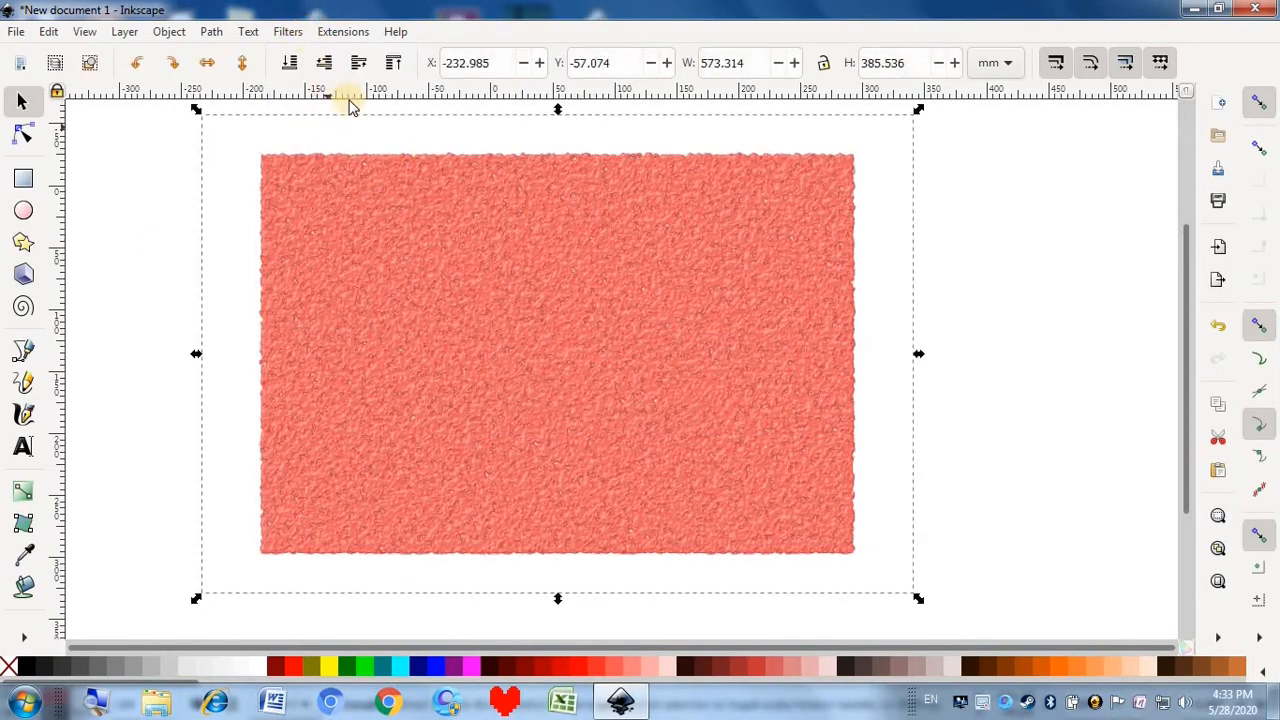
{"action": "key", "text": "ctrl+z"}
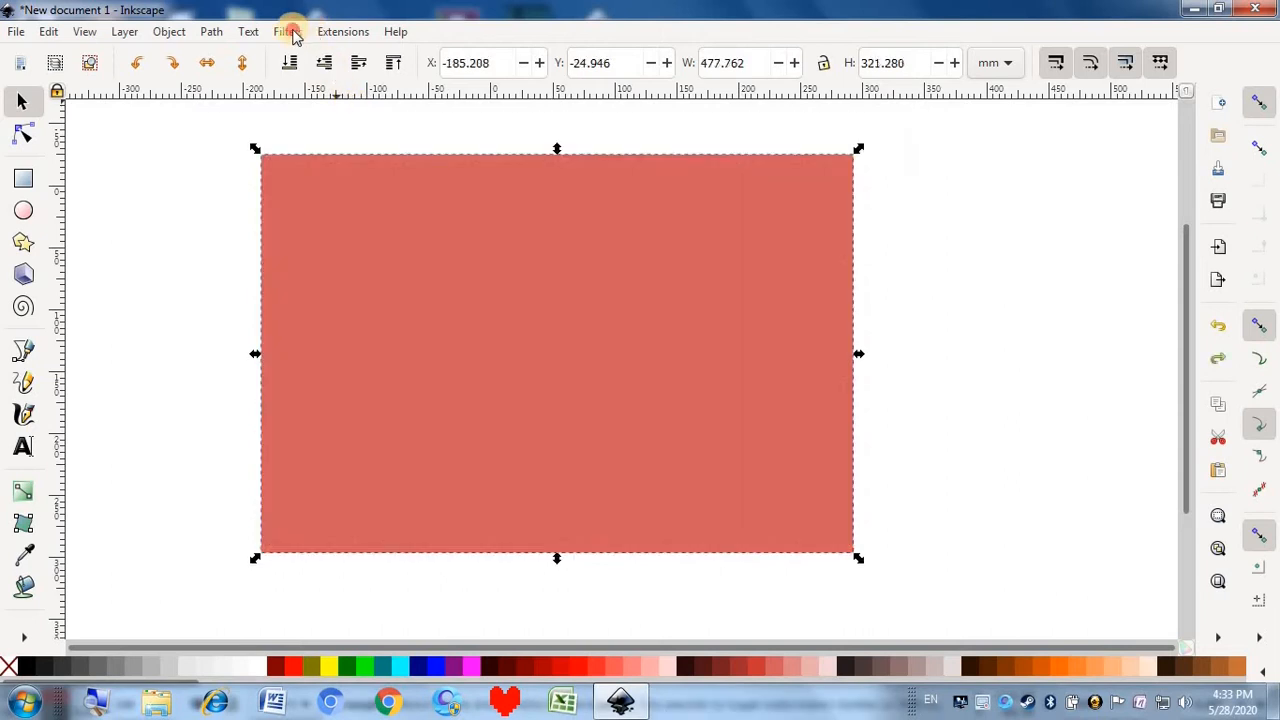
Apply the Bump Engraving filter to the rectangle and deselect it
{"action": "left_click", "coordinate": [292, 33]}
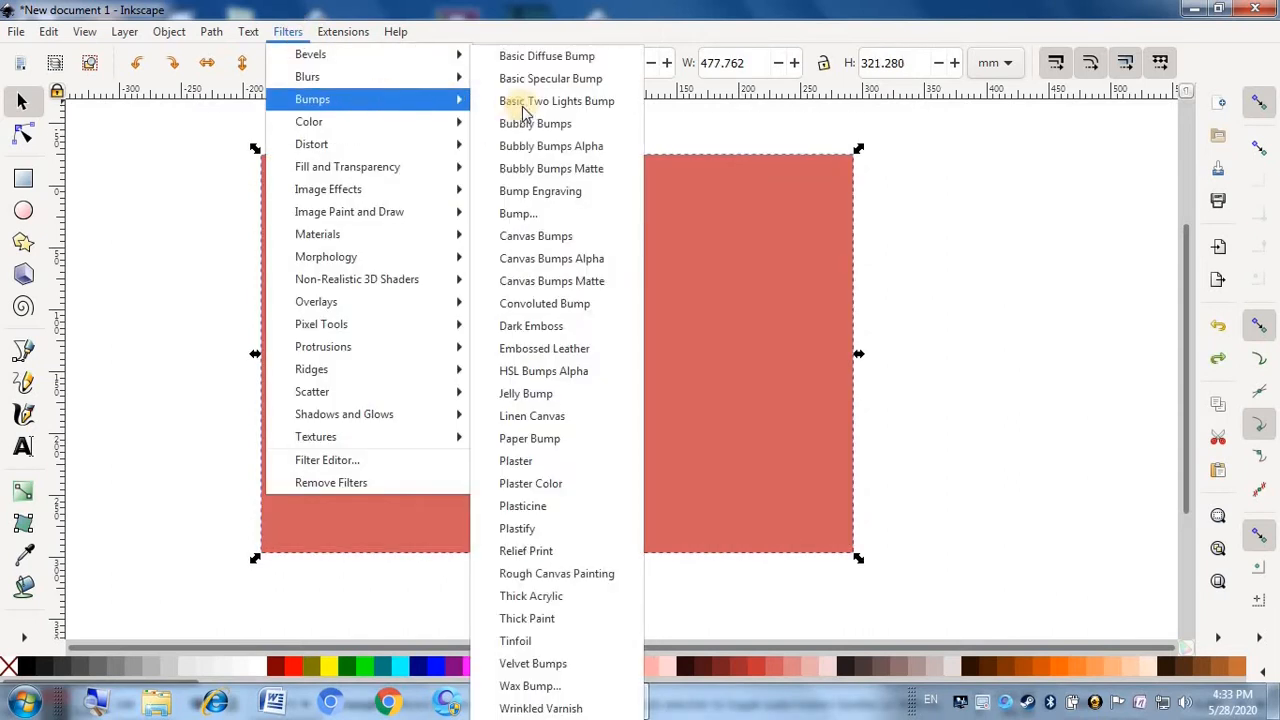
{"action": "left_click", "coordinate": [549, 198]}
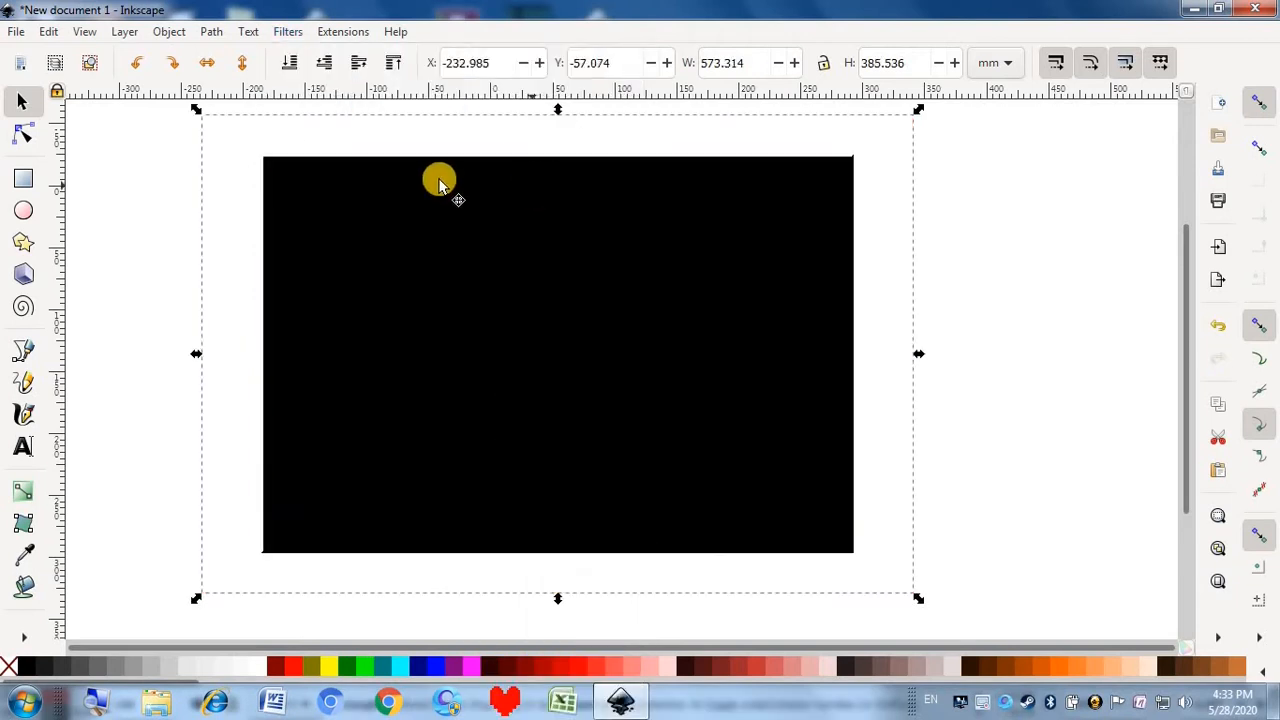
{"action": "left_click", "coordinate": [155, 243]}
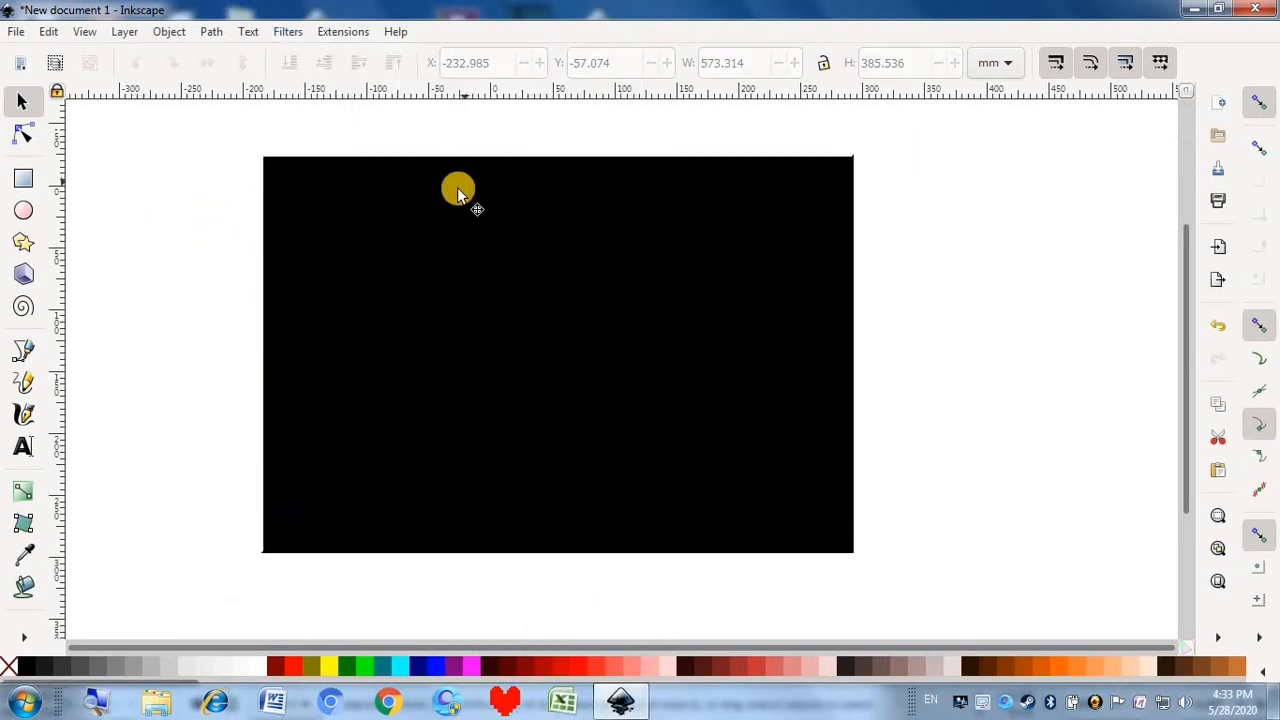
Undo the Bump Engraving filter, then select the rectangle and open the Bump filter's settings
{"action": "key", "text": "ctrl+z"}
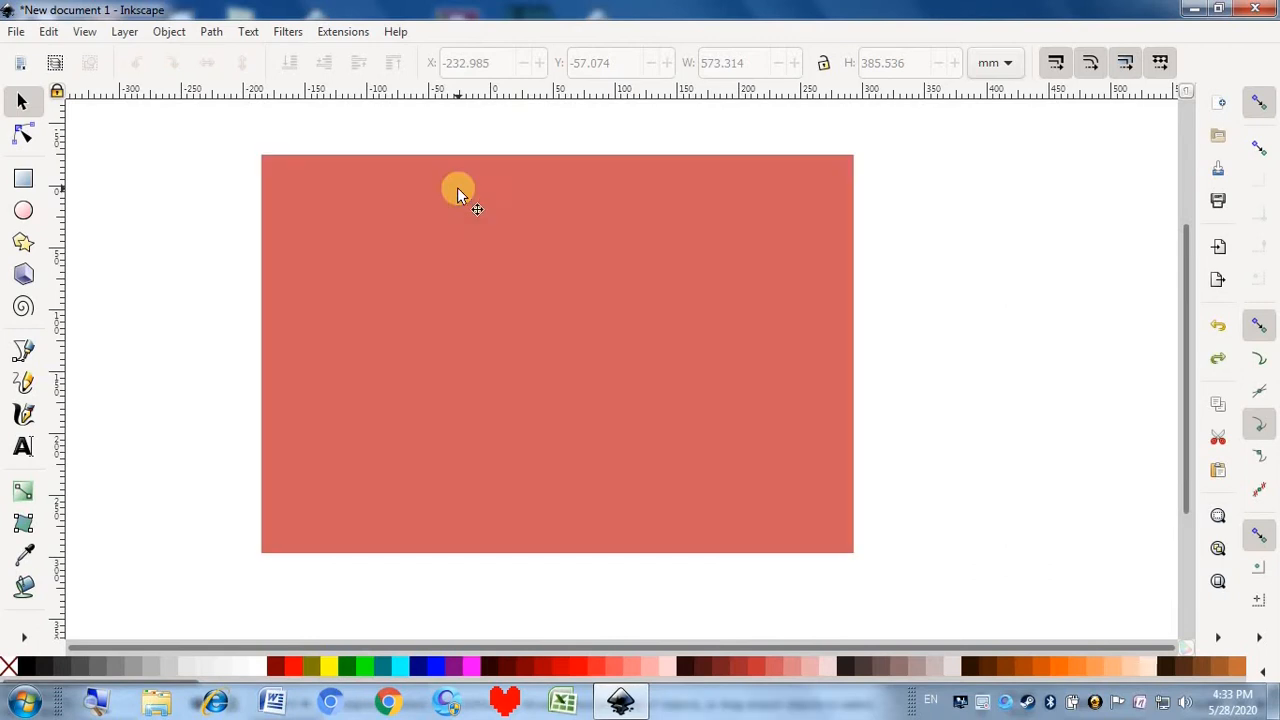
{"action": "left_click", "coordinate": [457, 190]}
{"action": "left_click", "coordinate": [287, 31]}
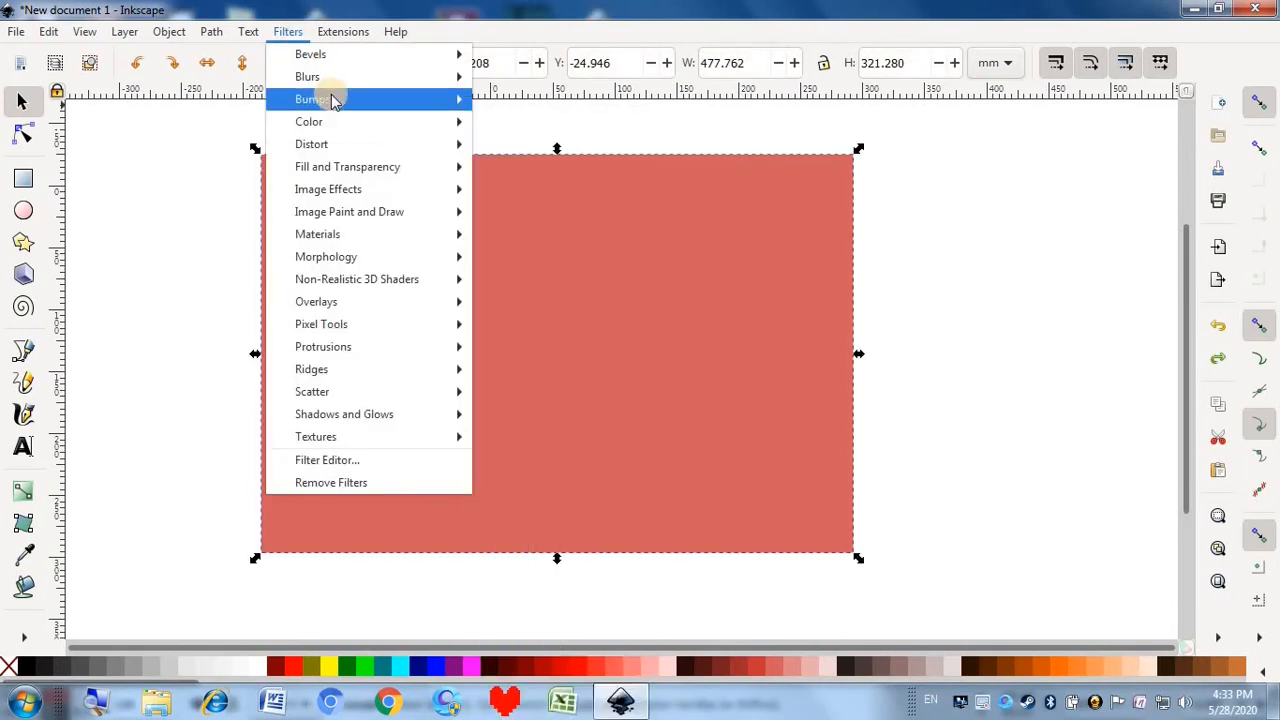
{"action": "mouse_move", "coordinate": [330, 99]}
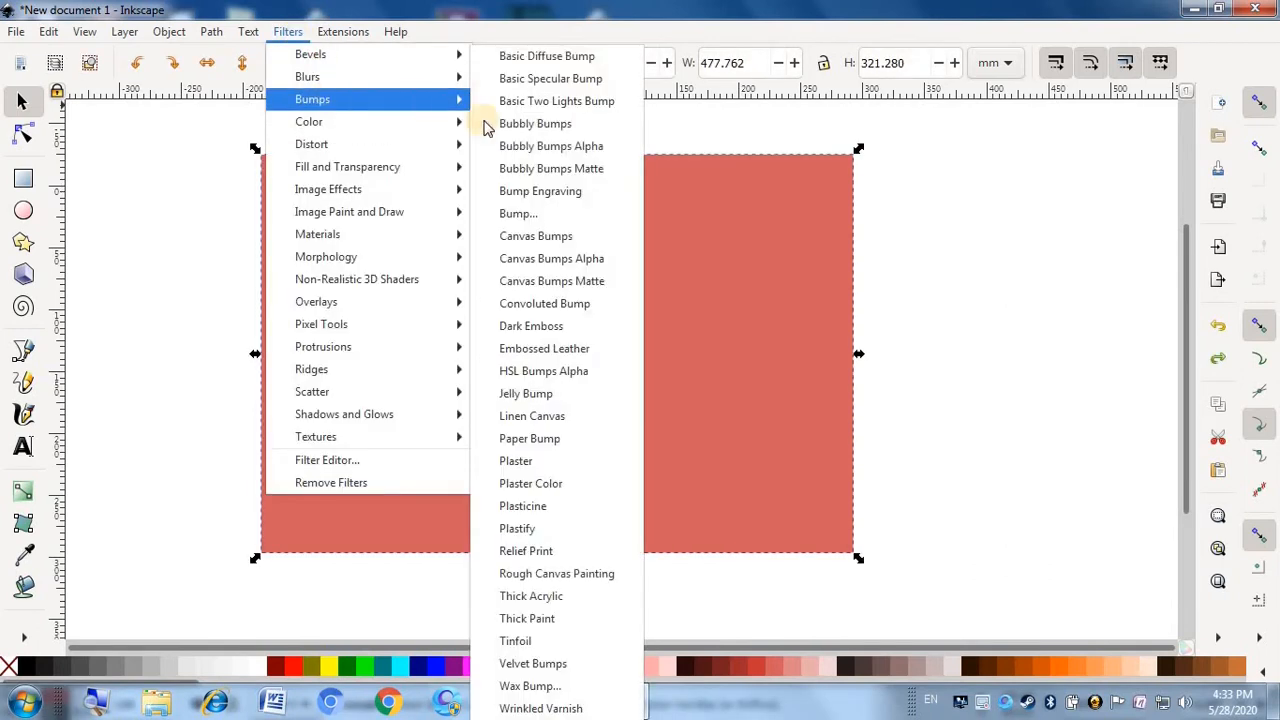
{"action": "left_click", "coordinate": [522, 213]}
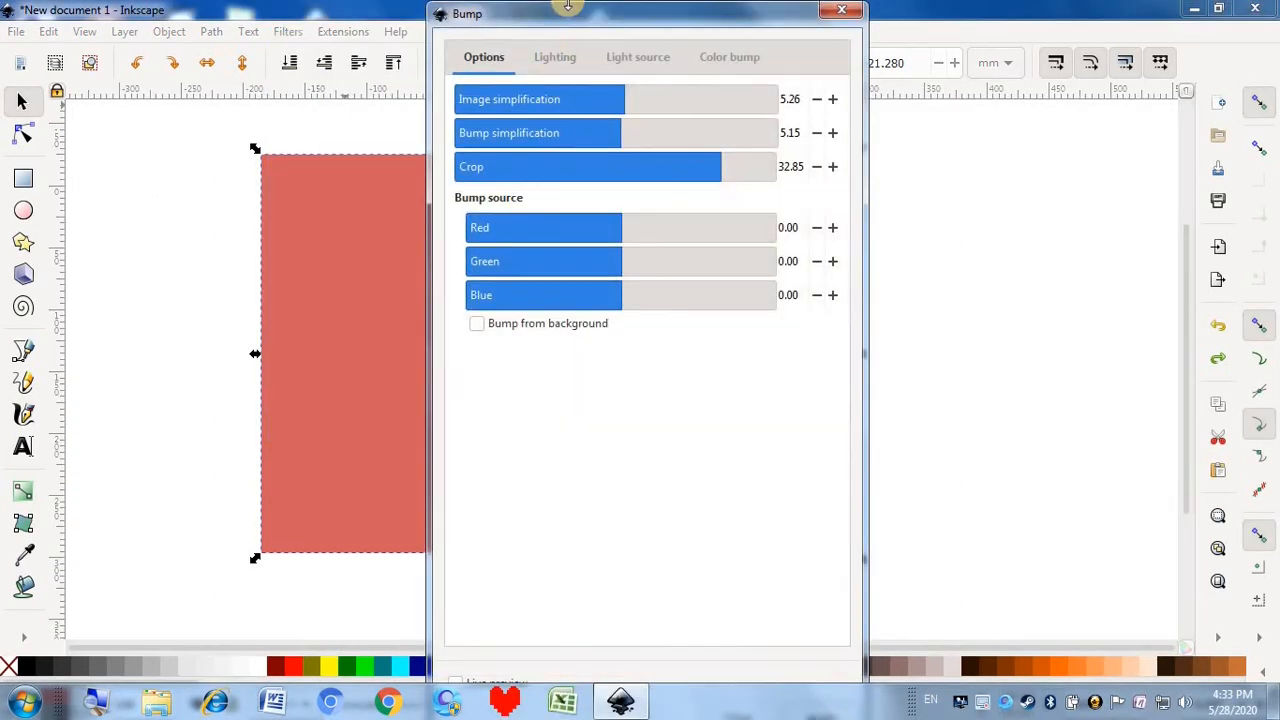
Move the Bump dialog so the rectangle stays partly visible and turn on its live preview
{"action": "left_click_drag", "start_coordinate": [570, 22], "coordinate": [785, 6]}
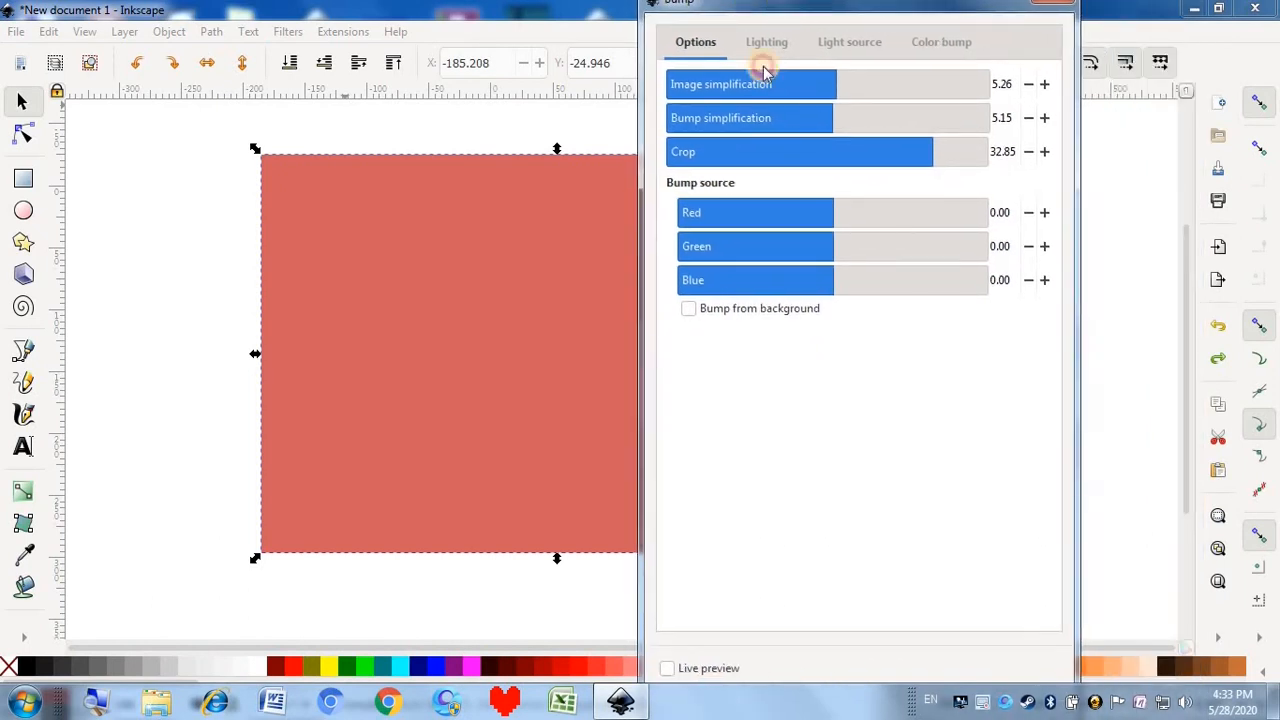
{"action": "left_click_drag", "start_coordinate": [765, 72], "coordinate": [660, 8]}
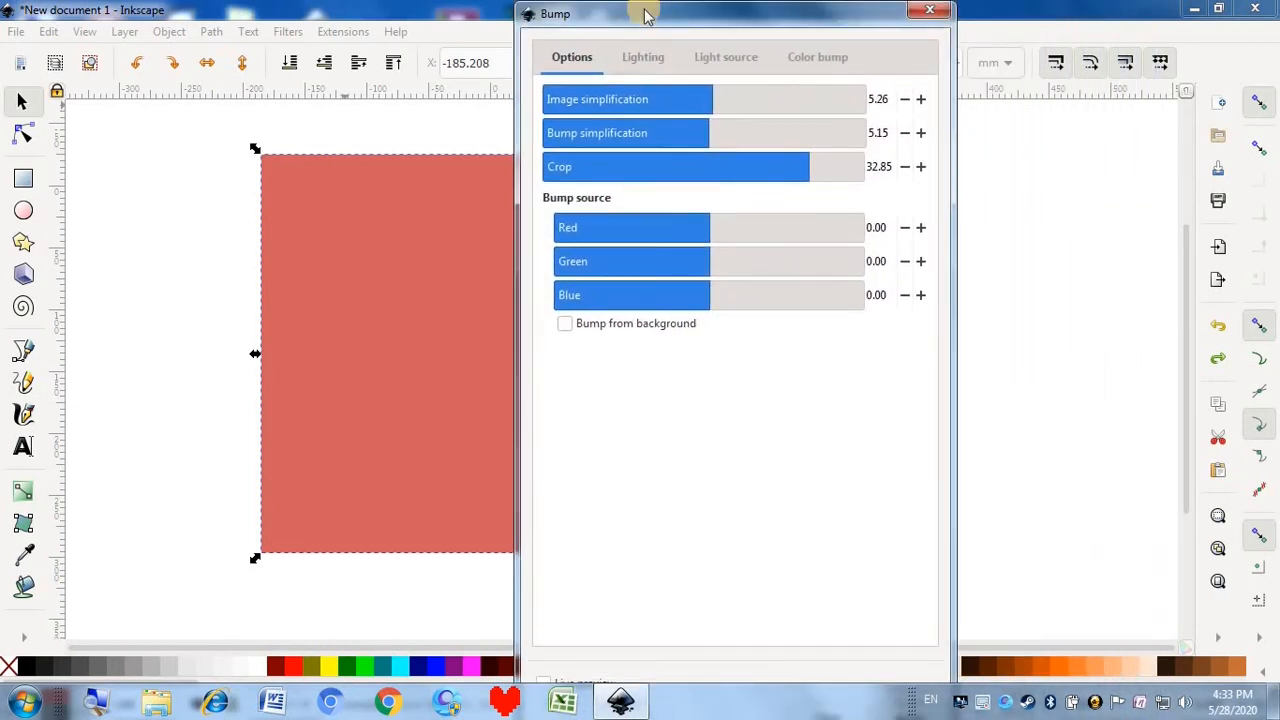
{"action": "left_click_drag", "start_coordinate": [650, 45], "coordinate": [650, 6]}
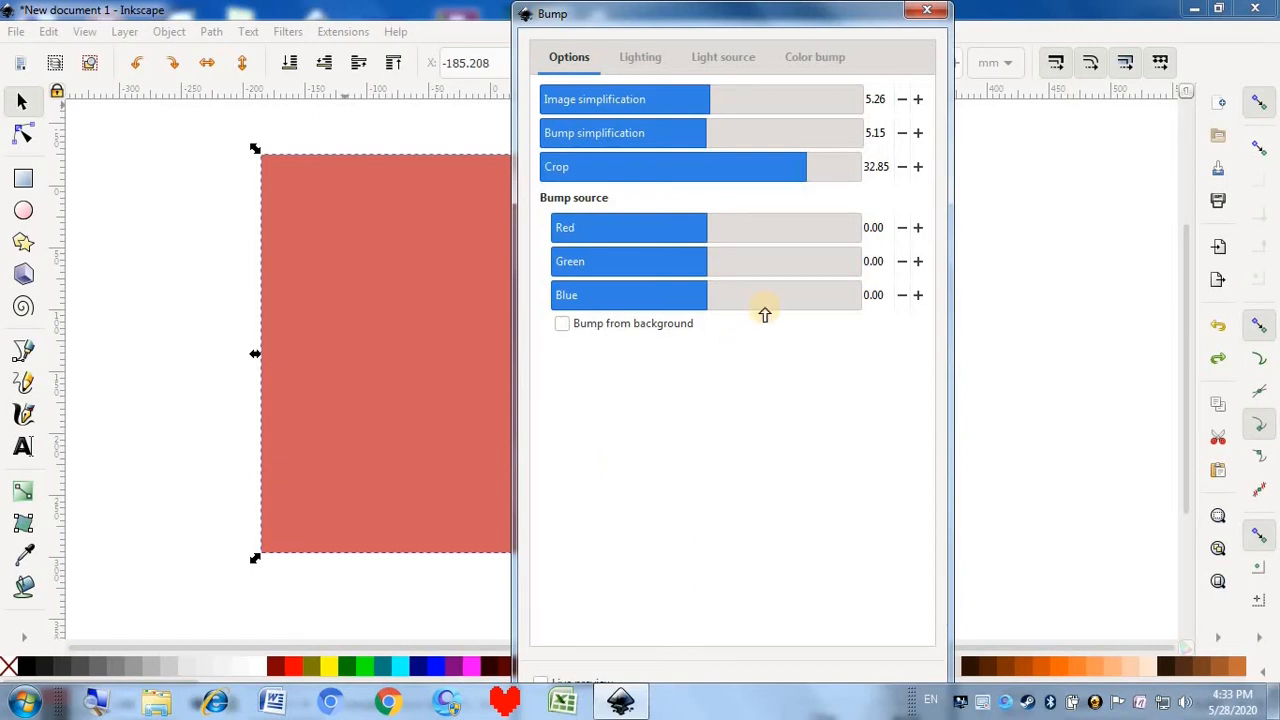
{"action": "left_click_drag", "start_coordinate": [793, 18], "coordinate": [749, 17]}
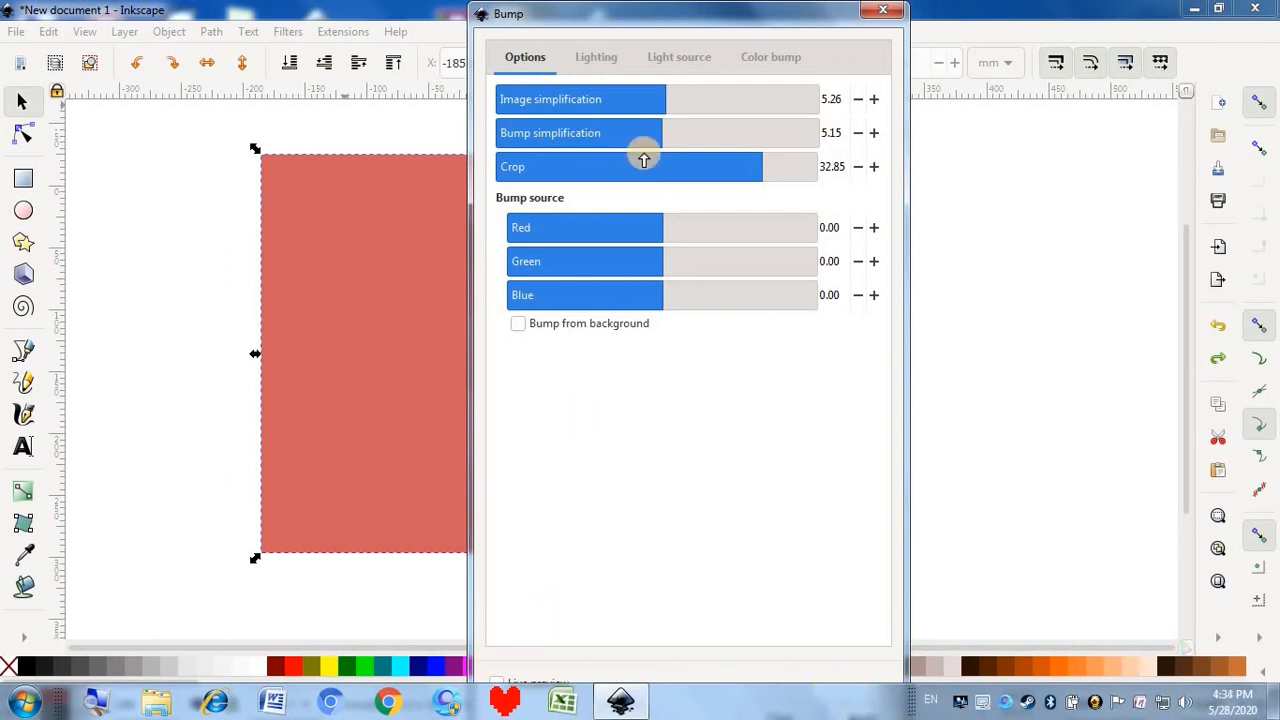
{"action": "left_click_drag", "start_coordinate": [641, 8], "coordinate": [748, 20]}
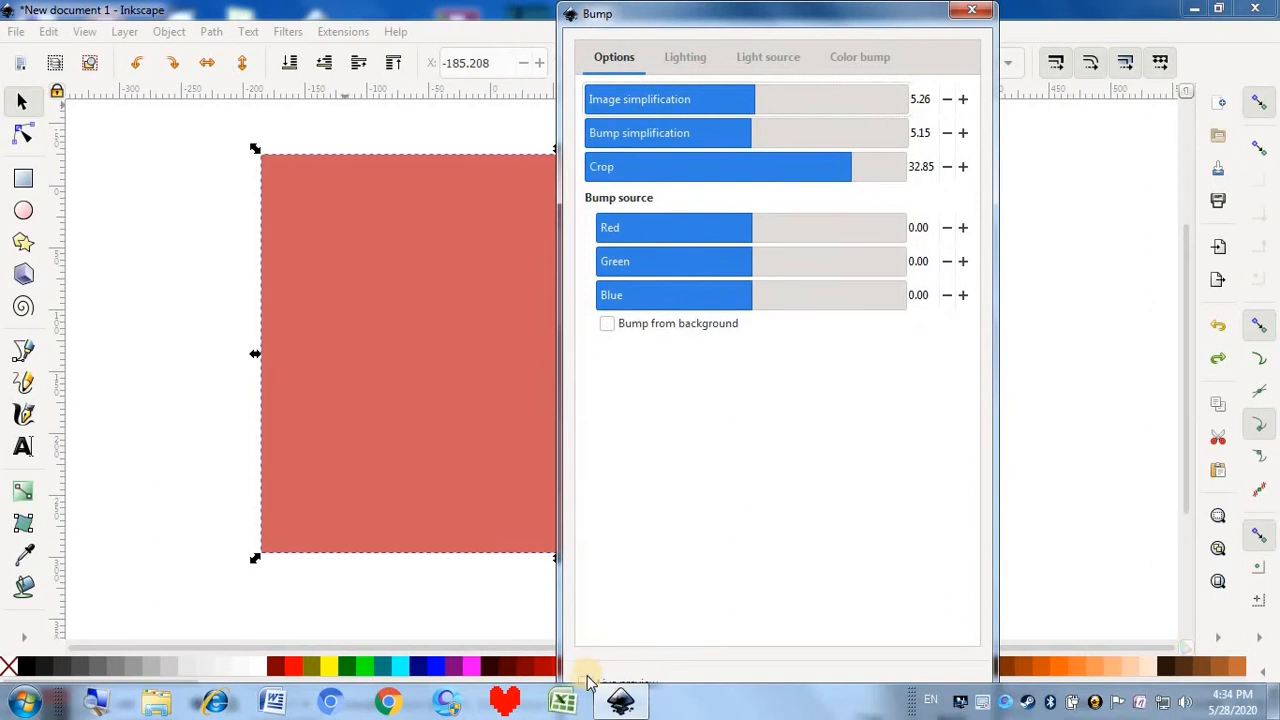
{"action": "left_click", "coordinate": [586, 681]}
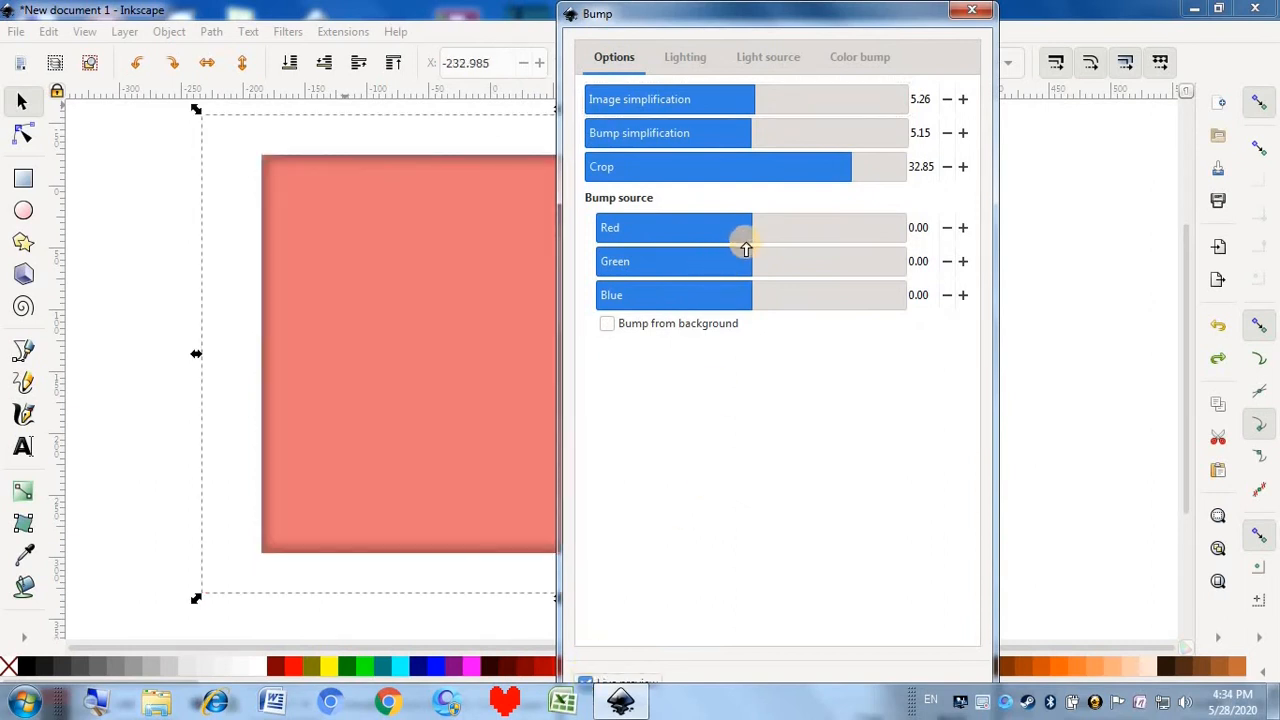
Set the bump source to red 2.41, green 1.81 and blue 2.71, crop 20.35, bump simplification 6.36 and image simplification 5.90
{"action": "left_click_drag", "start_coordinate": [750, 265], "coordinate": [756, 292]}
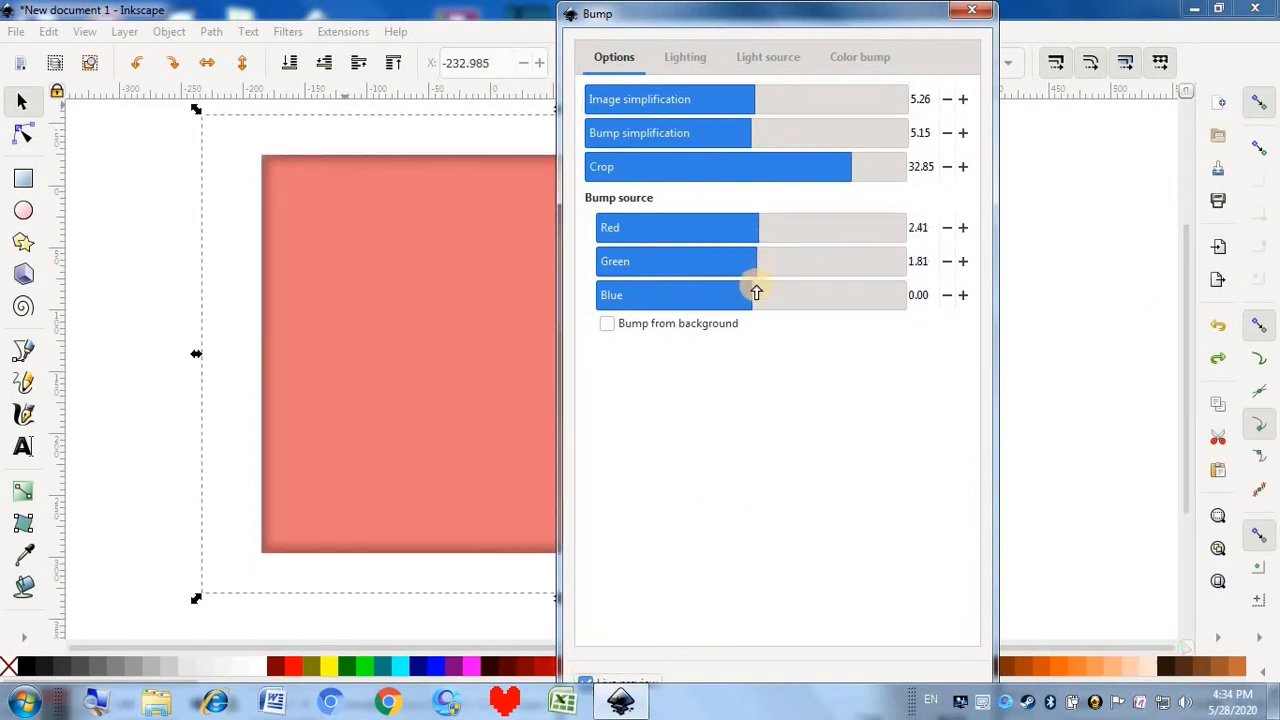
{"action": "left_click", "coordinate": [760, 294]}
{"action": "left_click_drag", "start_coordinate": [866, 160], "coordinate": [790, 140]}
{"action": "left_click", "coordinate": [770, 97]}
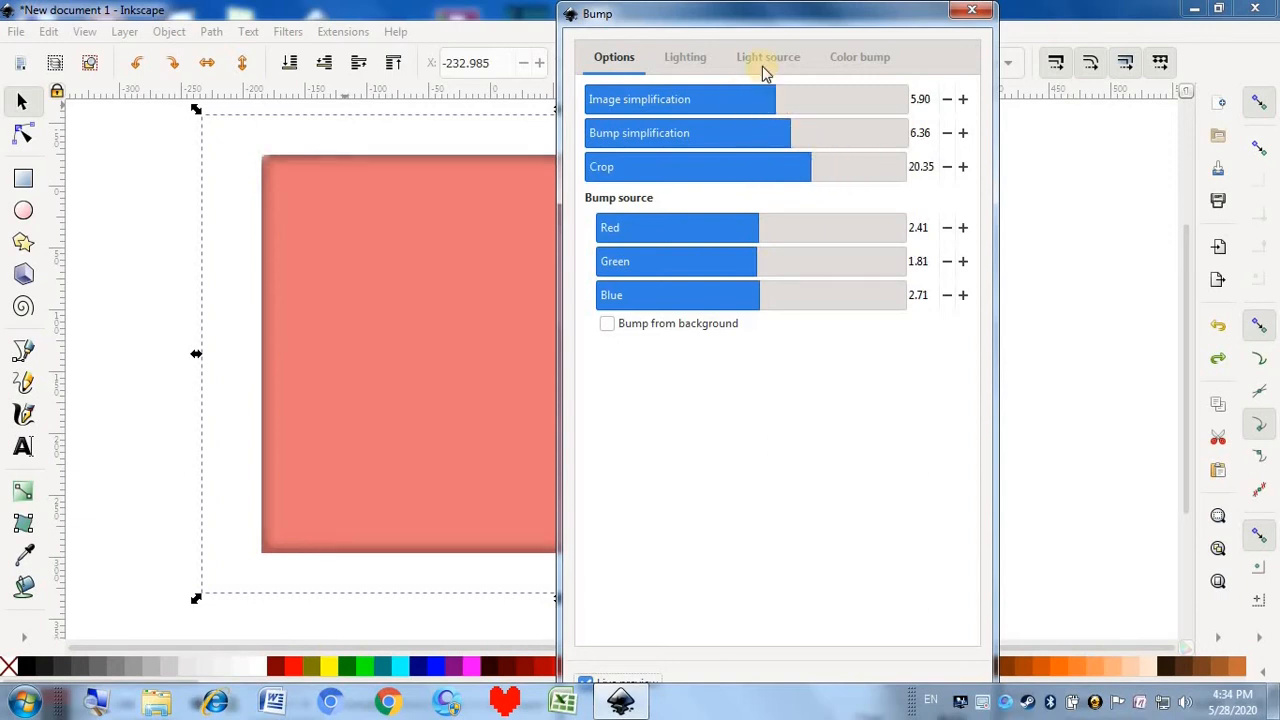
Set the Bump filter's lighting to height 10.12, lightness 1.55 and precision 23, with a light color hue of 106
{"action": "left_click", "coordinate": [700, 56]}
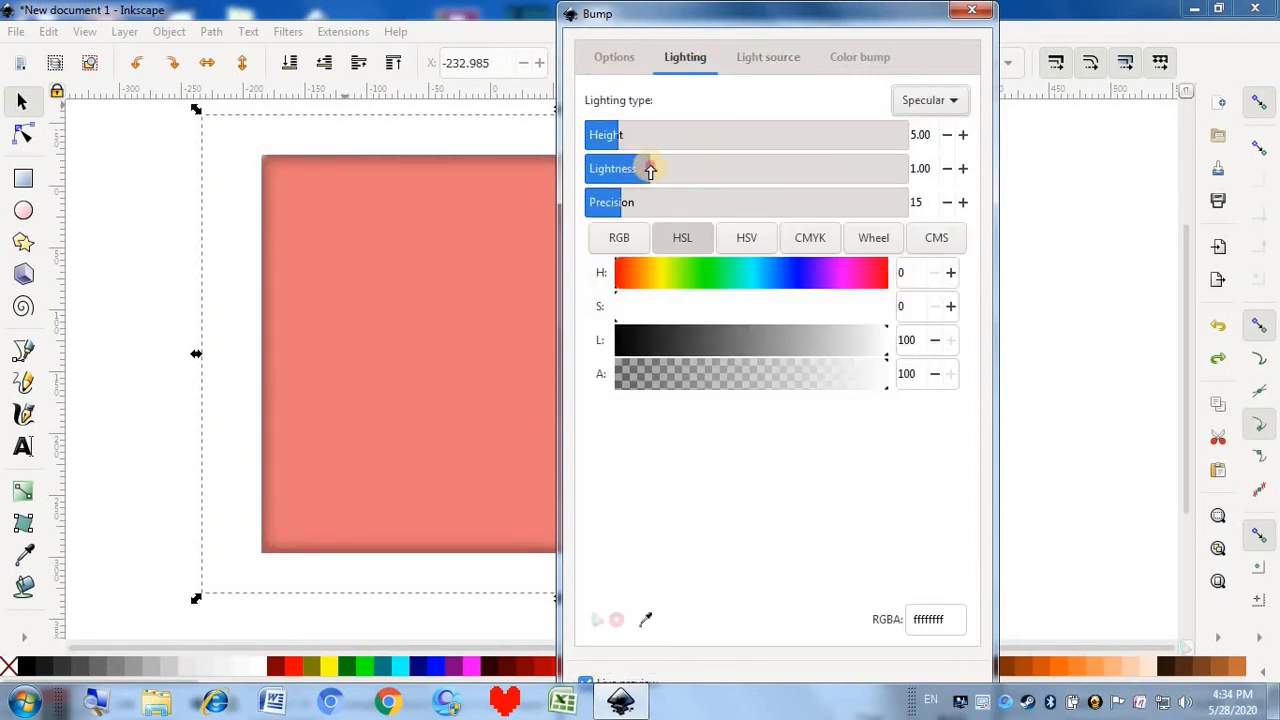
{"action": "left_click", "coordinate": [685, 170]}
{"action": "left_click_drag", "start_coordinate": [617, 134], "coordinate": [645, 133]}
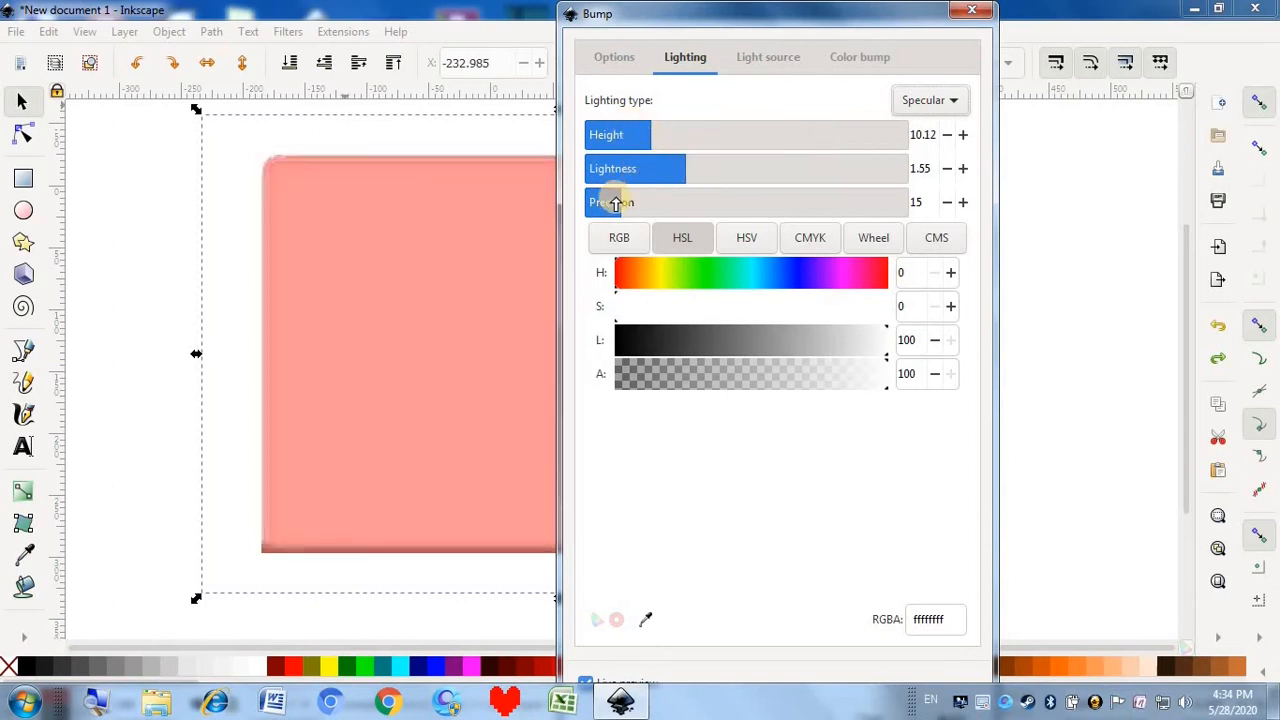
{"action": "left_click_drag", "start_coordinate": [611, 202], "coordinate": [654, 200]}
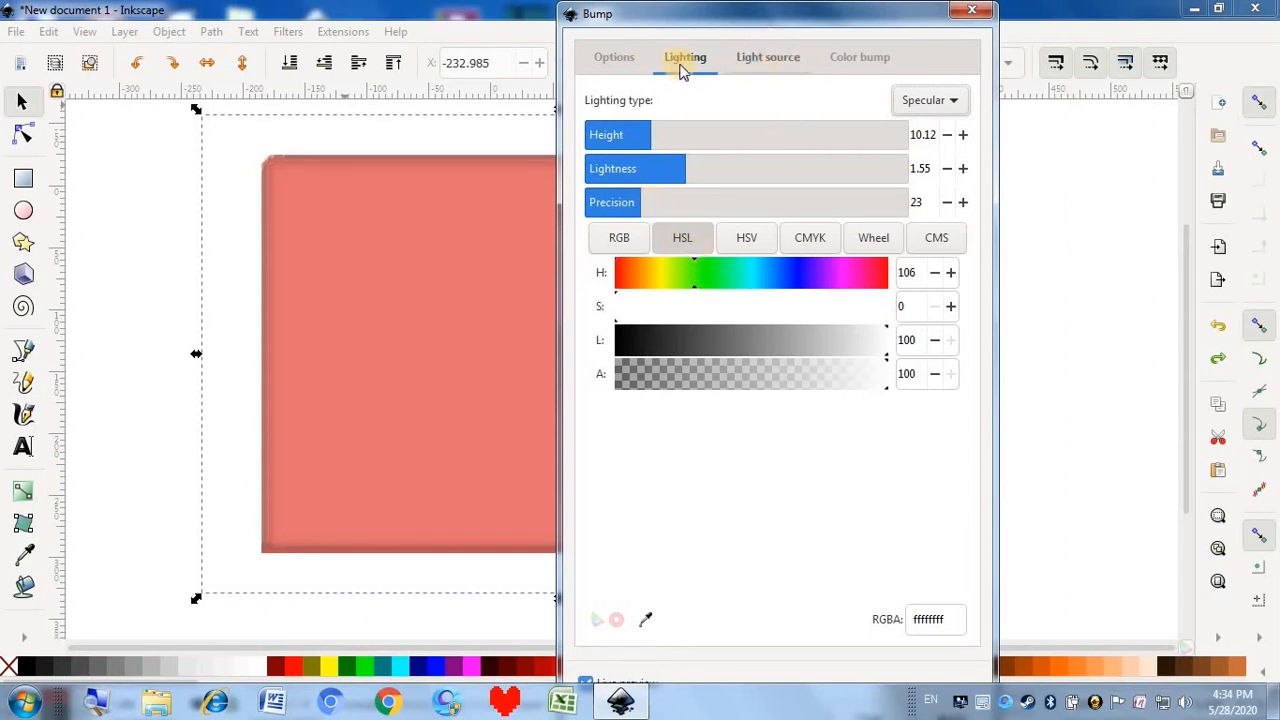
Set the distant light to azimuth 148 and elevation 58, and the point light's location to X -689, Y -389, Z 494
{"action": "left_click", "coordinate": [628, 57]}
{"action": "left_click", "coordinate": [866, 58]}
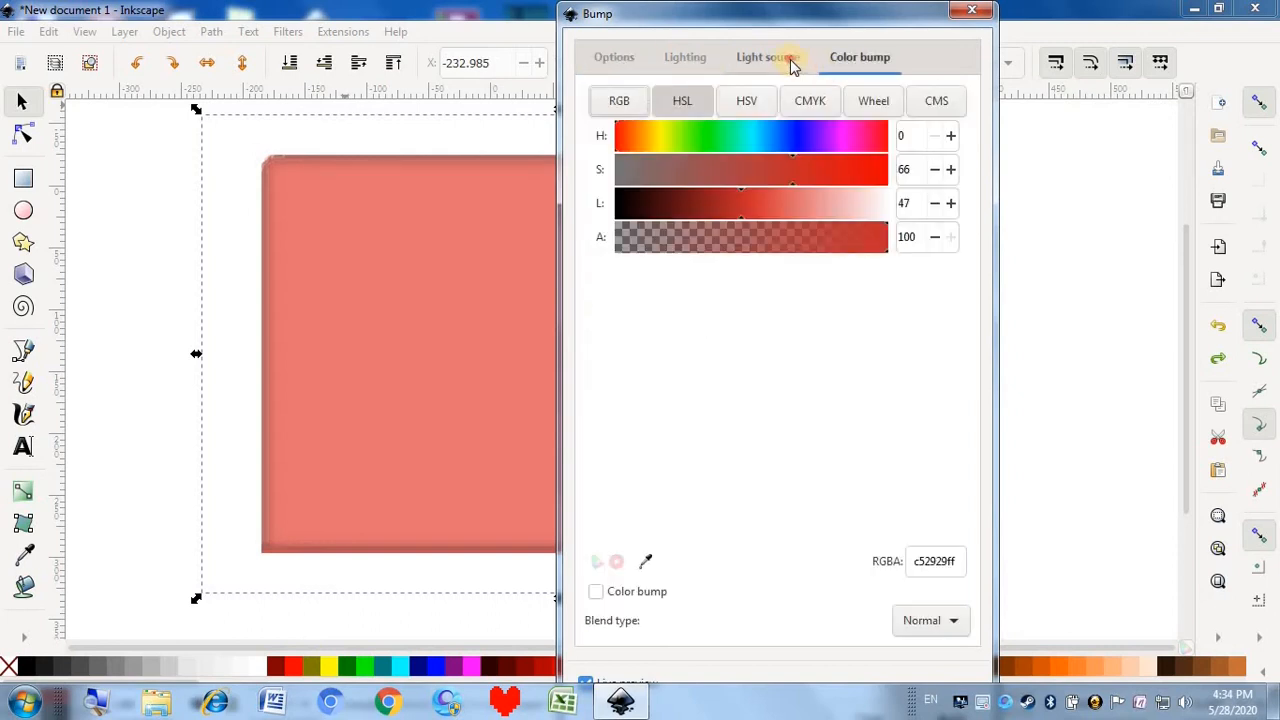
{"action": "left_click", "coordinate": [770, 57]}
{"action": "left_click_drag", "start_coordinate": [743, 166], "coordinate": [674, 194]}
{"action": "left_click", "coordinate": [696, 208]}
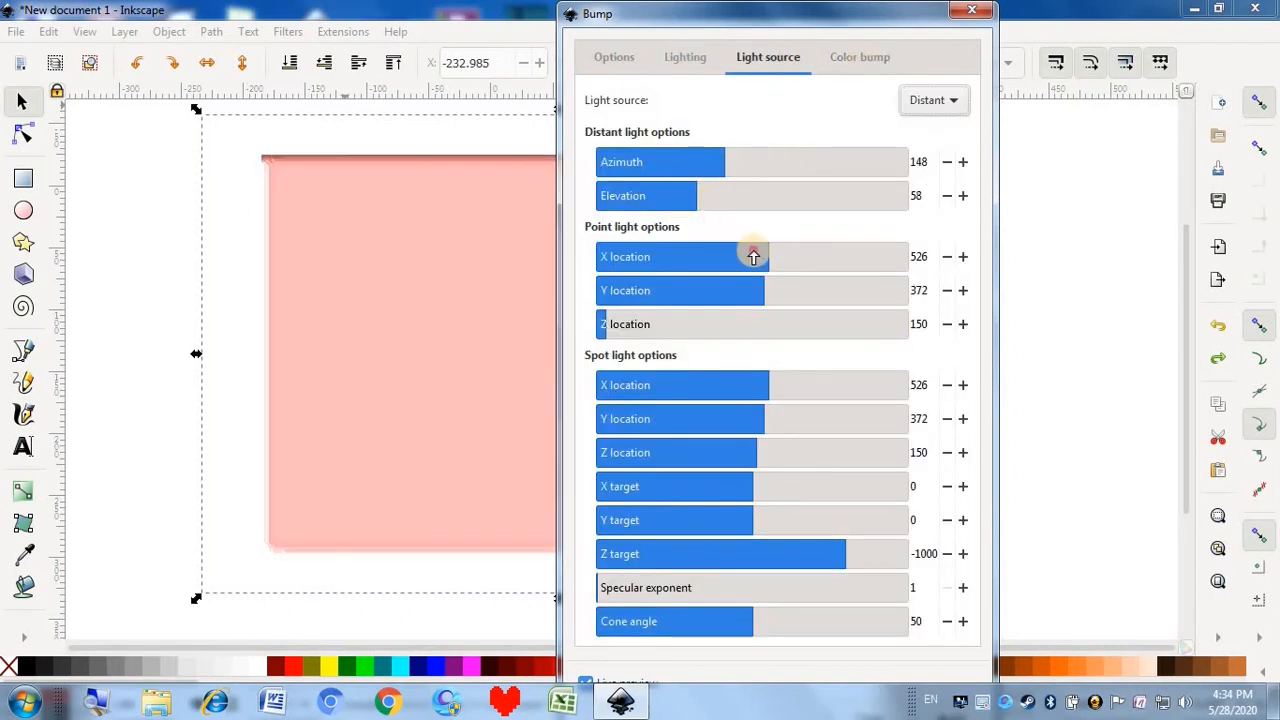
{"action": "left_click", "coordinate": [731, 252]}
{"action": "left_click", "coordinate": [740, 290]}
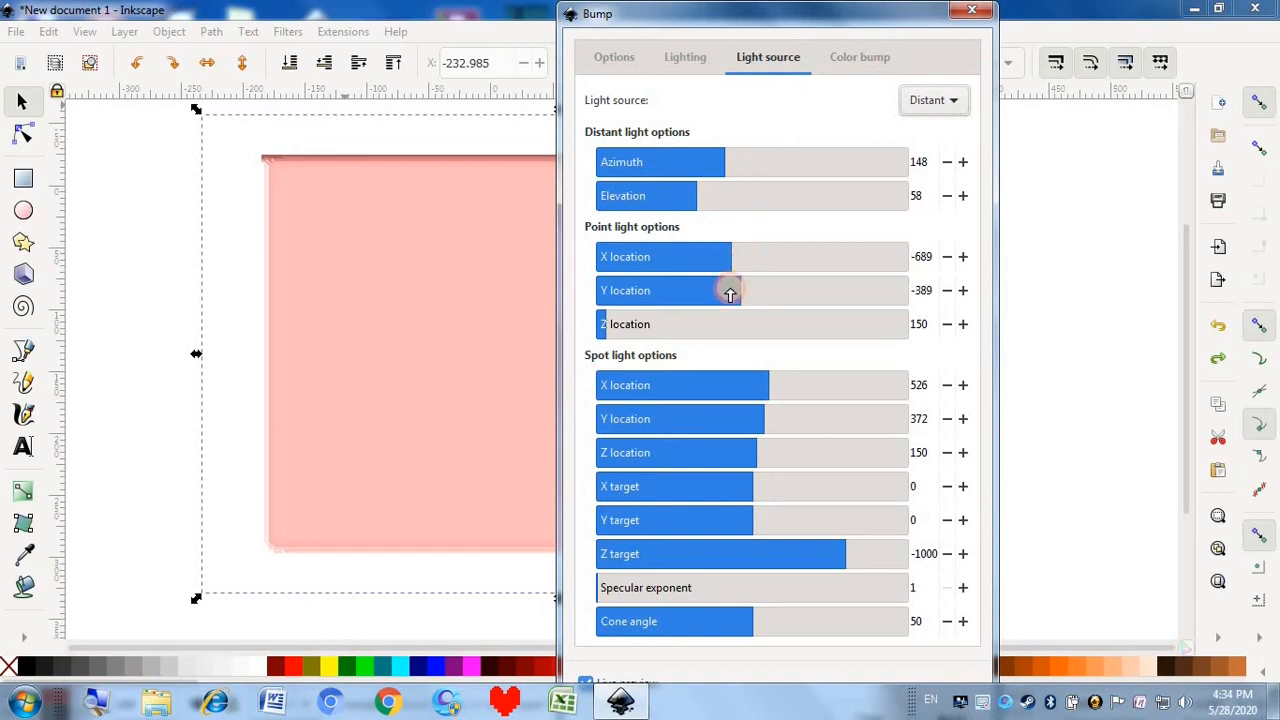
{"action": "left_click", "coordinate": [604, 324]}
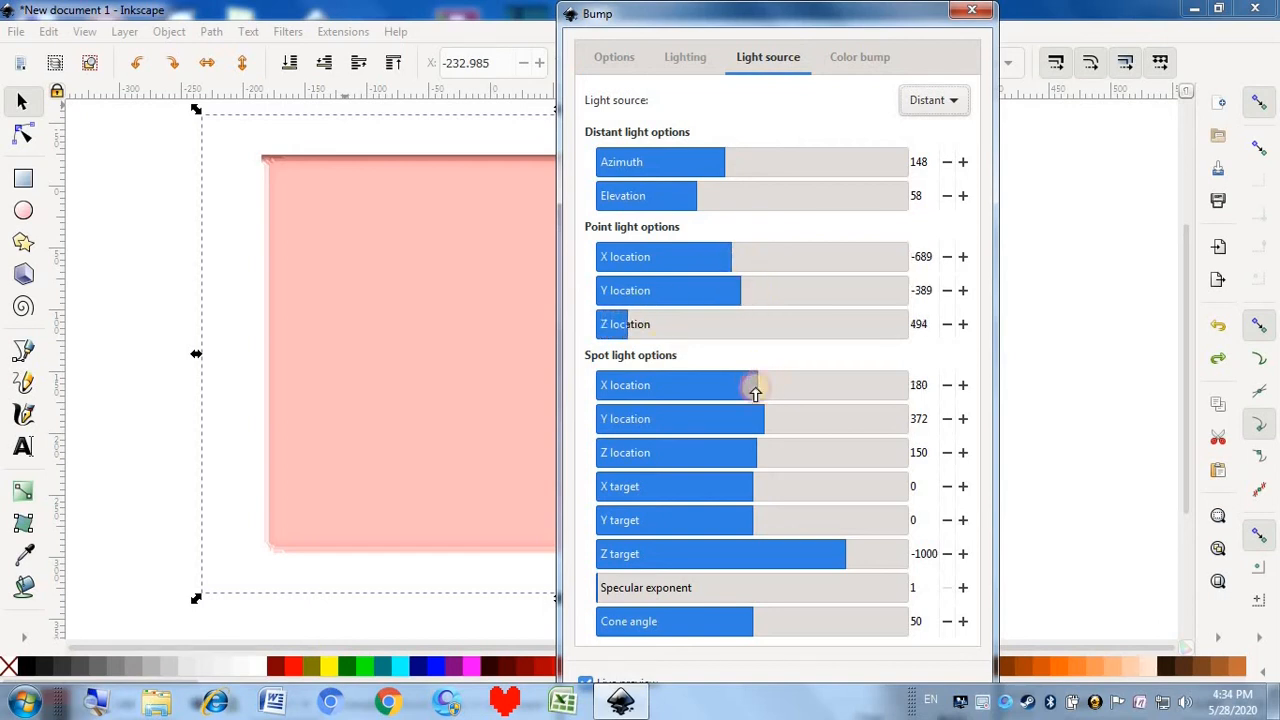
Set the spot light to location X 90, Y -329, target X -509, Y -1317, exponent 8, cone angle 22, and dismiss the Bump dialog without applying
{"action": "left_click", "coordinate": [755, 386]}
{"action": "left_click", "coordinate": [742, 420]}
{"action": "left_click", "coordinate": [737, 487]}
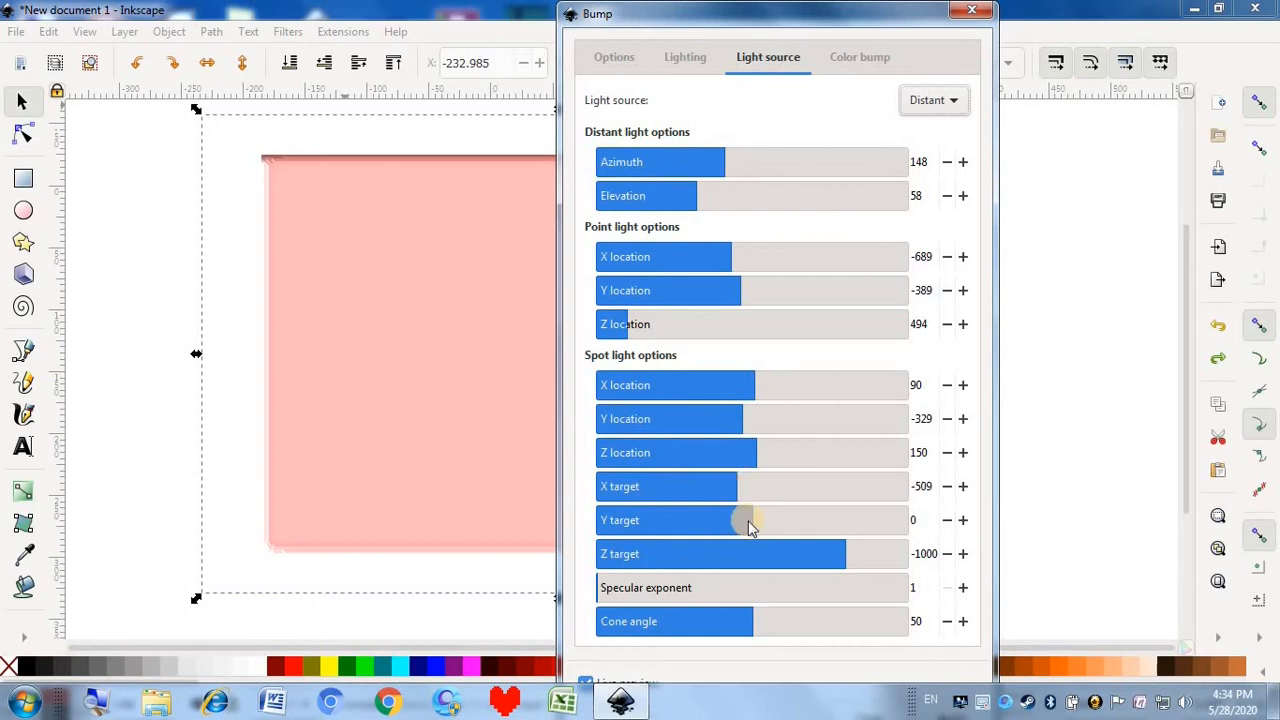
{"action": "left_click", "coordinate": [711, 520]}
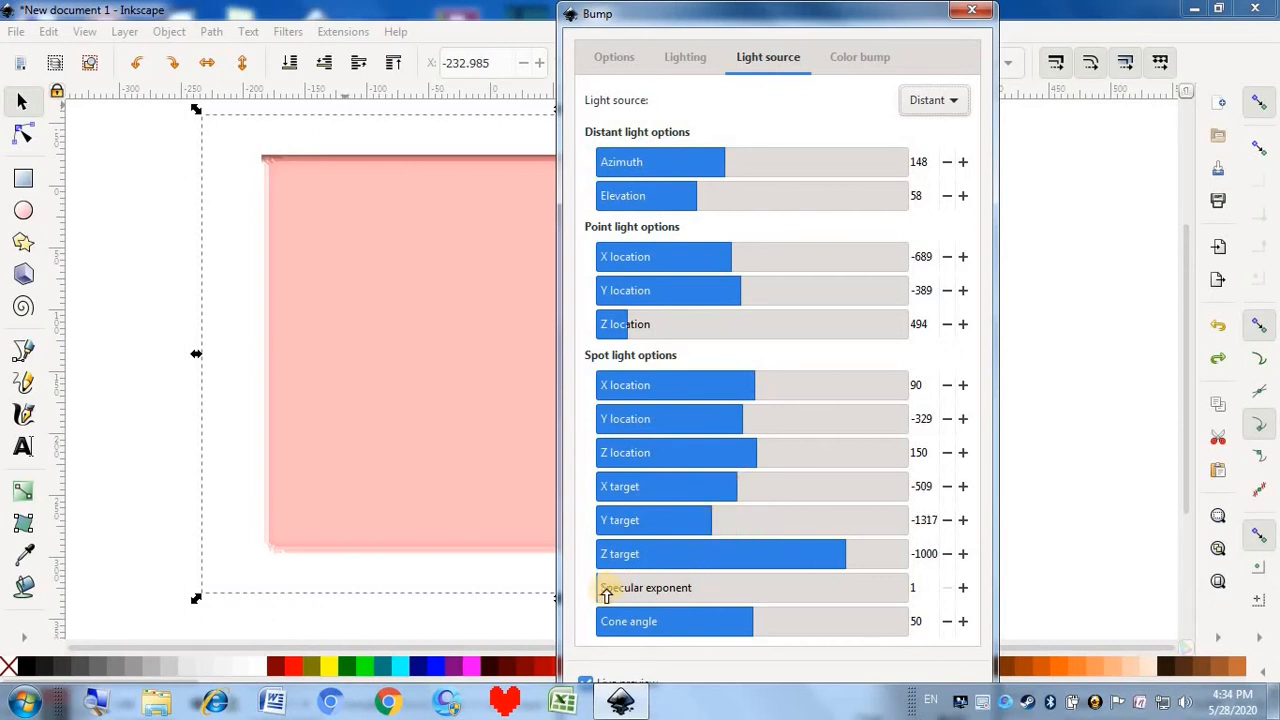
{"action": "left_click", "coordinate": [665, 621]}
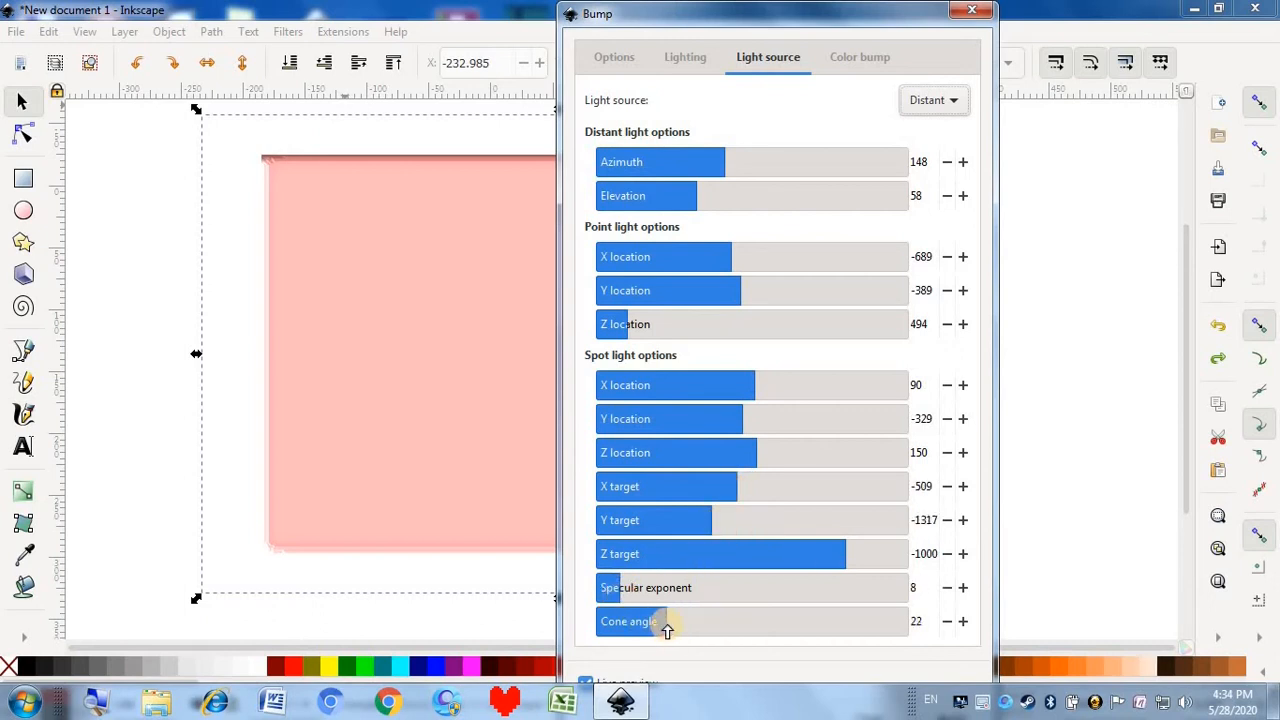
{"action": "left_click", "coordinate": [858, 54]}
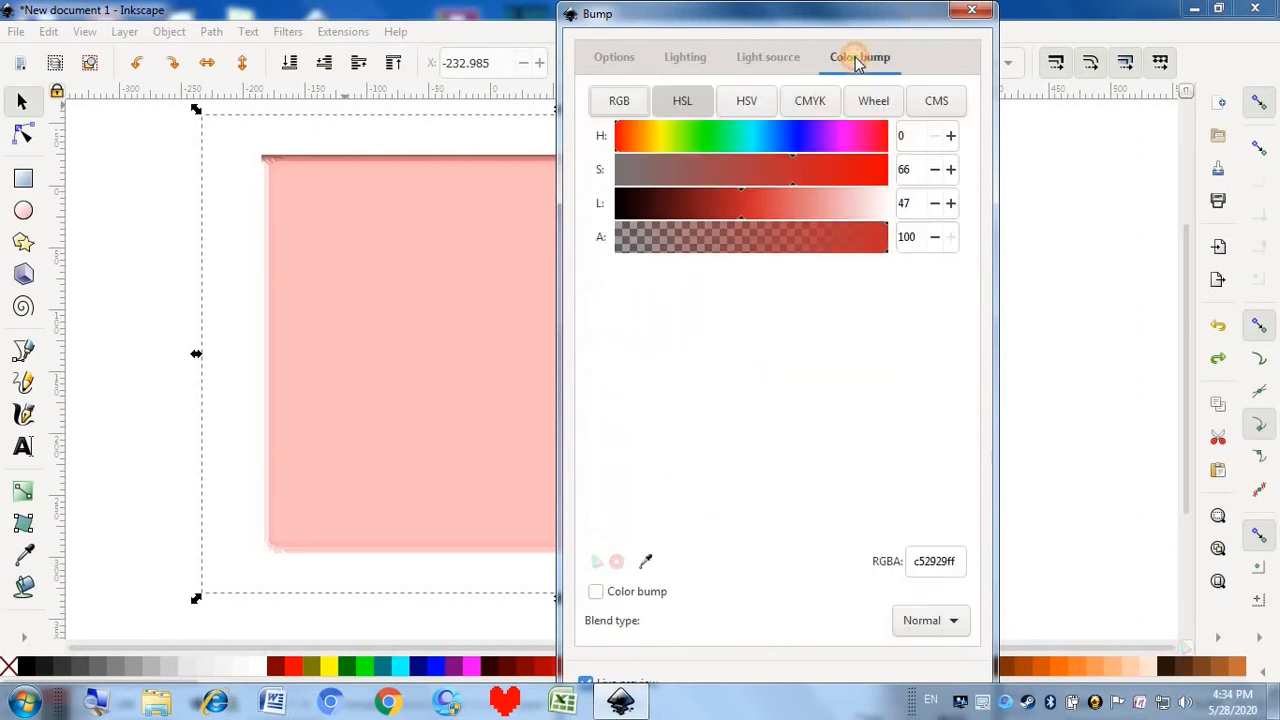
{"action": "left_click", "coordinate": [978, 14]}
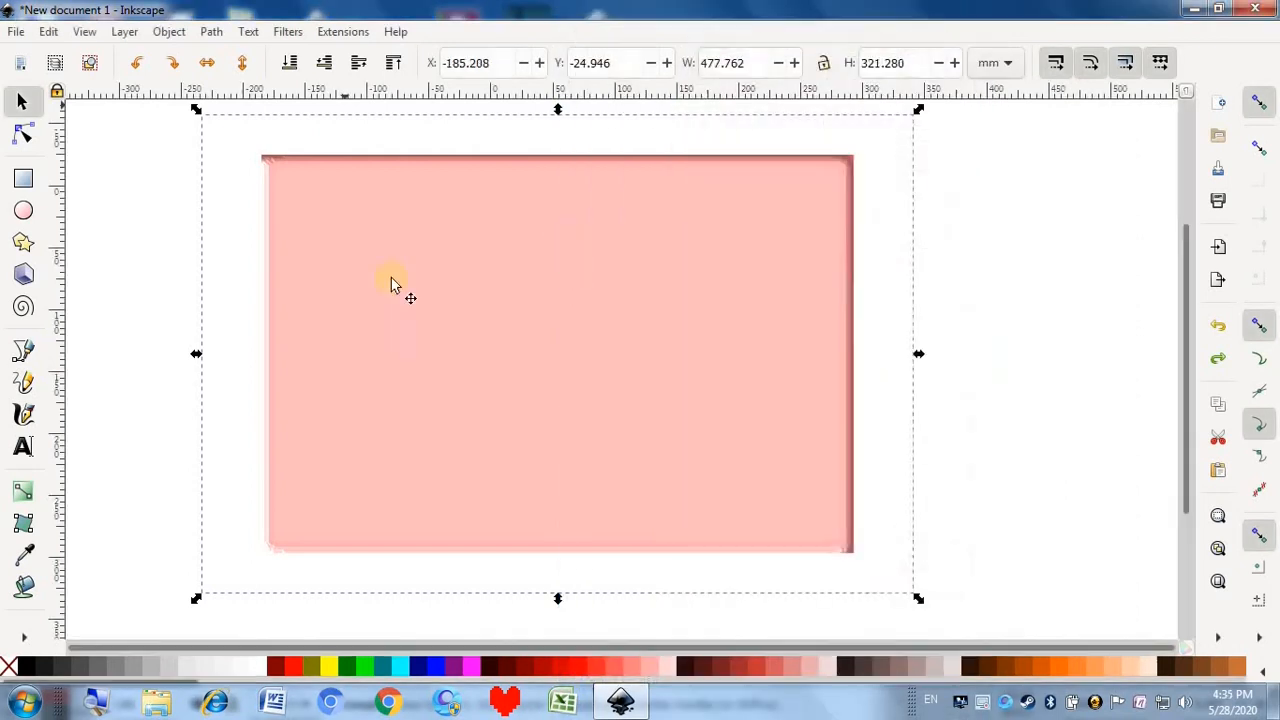
Try the Canvas Bumps filter on the rectangle, view it deselected, and undo the filter
{"action": "left_click", "coordinate": [298, 38]}
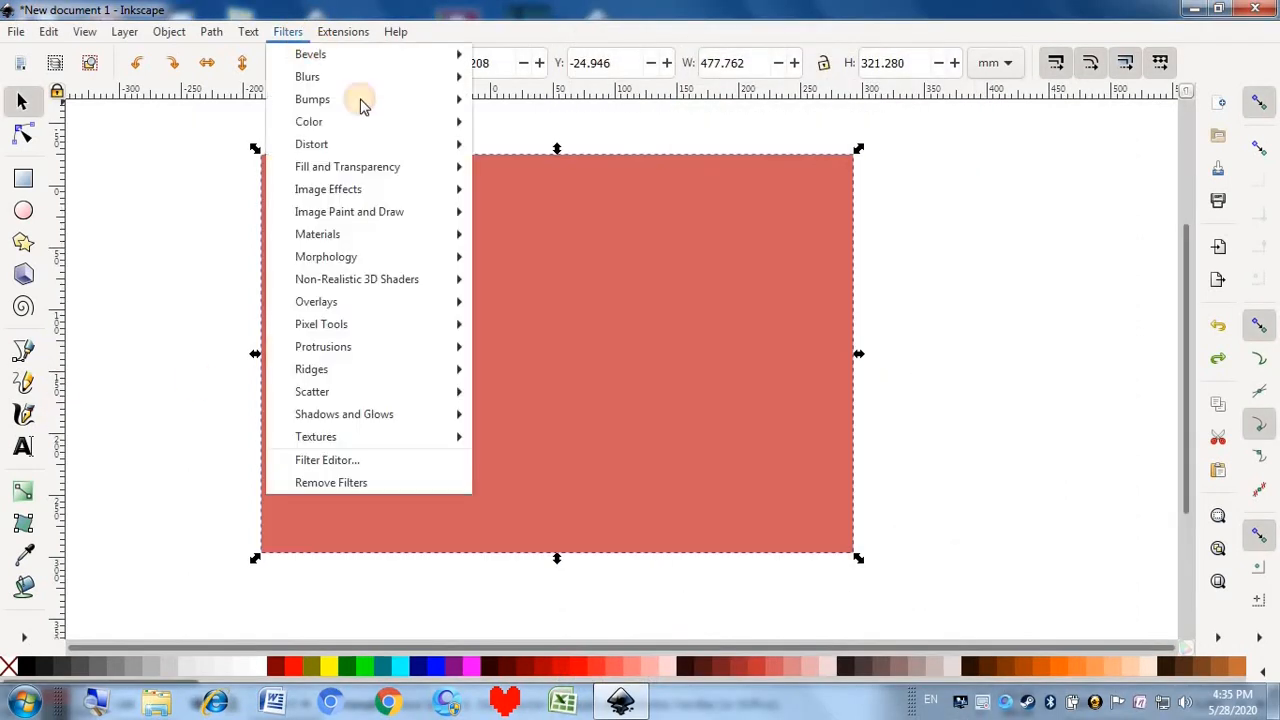
{"action": "mouse_move", "coordinate": [369, 102]}
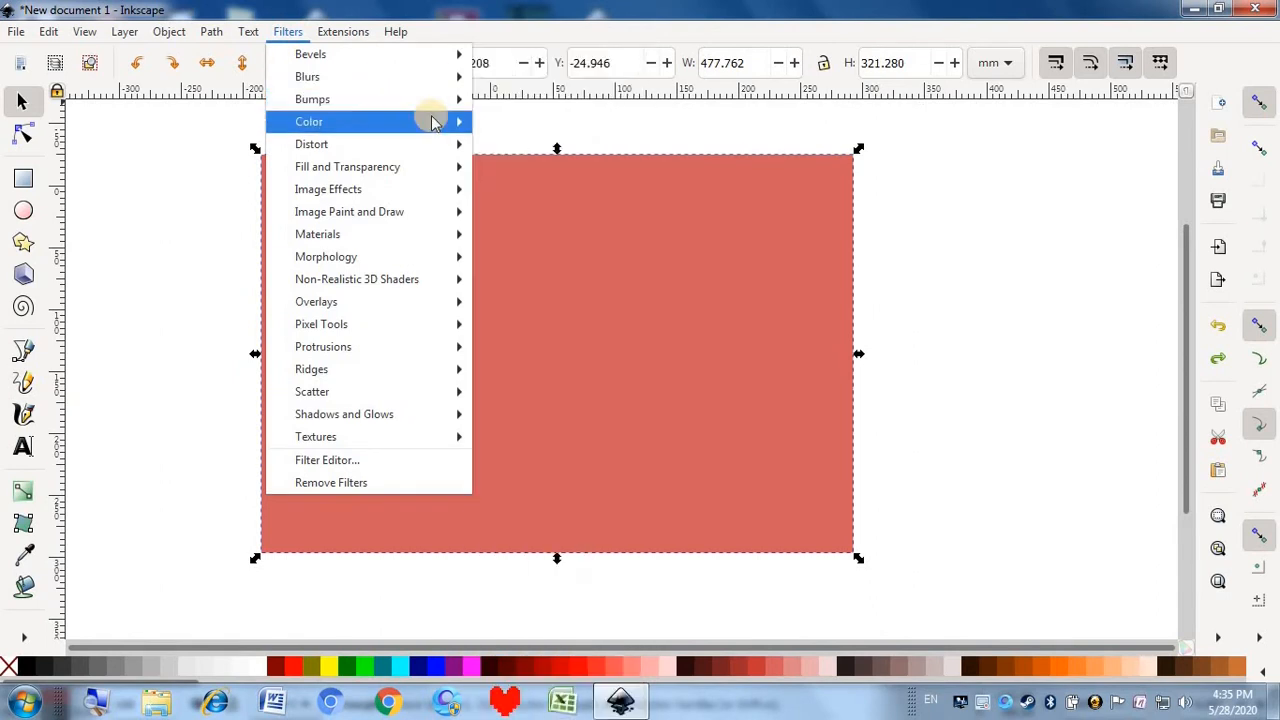
{"action": "mouse_move", "coordinate": [436, 121]}
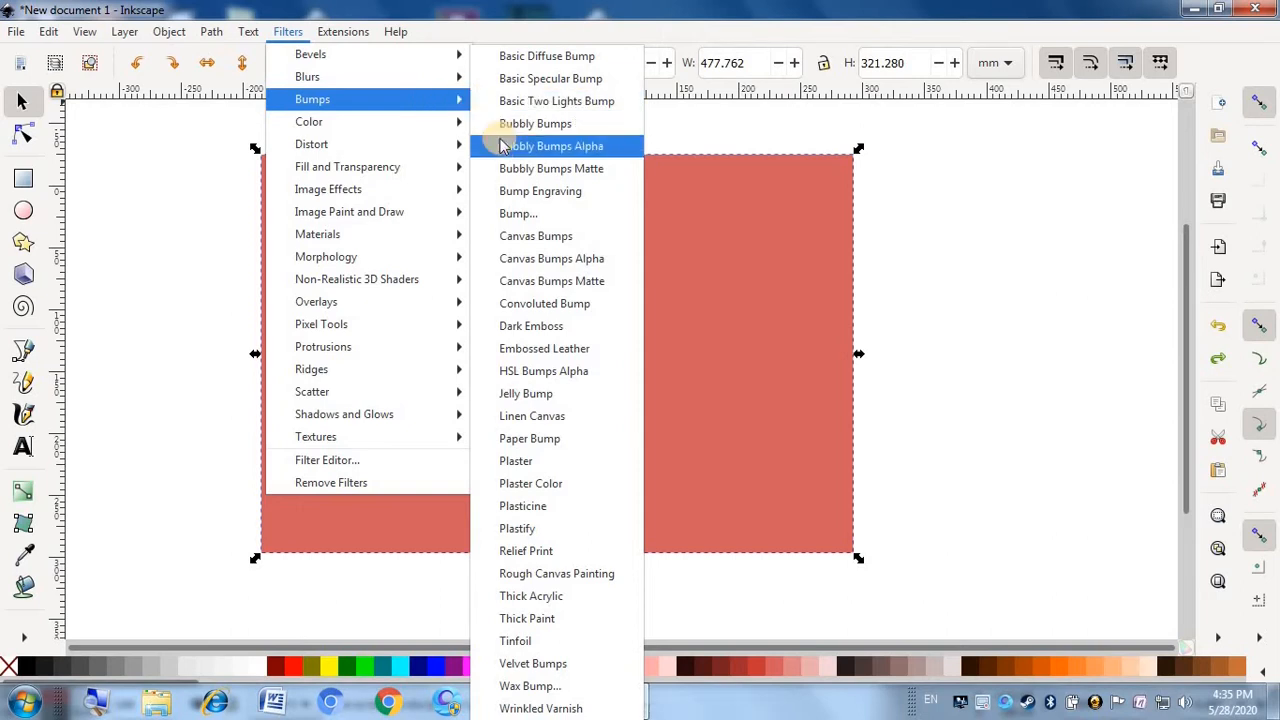
{"action": "left_click", "coordinate": [519, 245]}
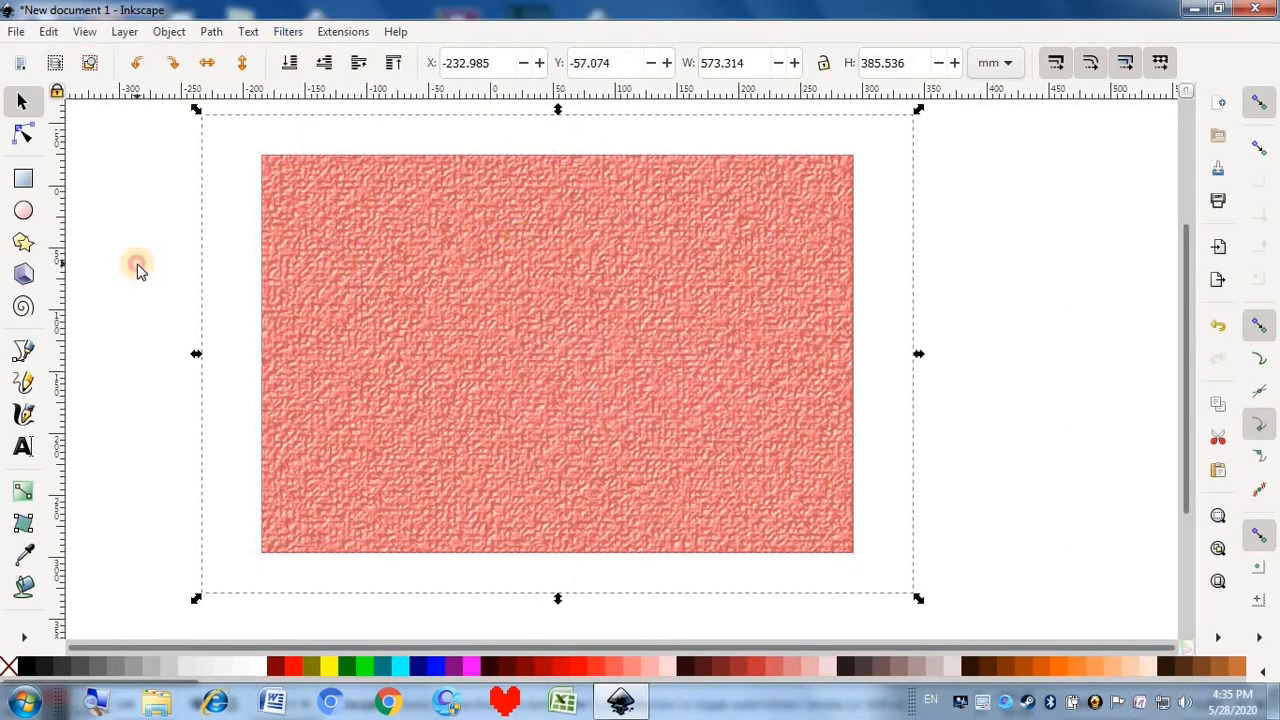
{"action": "left_click", "coordinate": [137, 268]}
{"action": "left_click", "coordinate": [326, 286]}
{"action": "key", "text": "ctrl+z"}
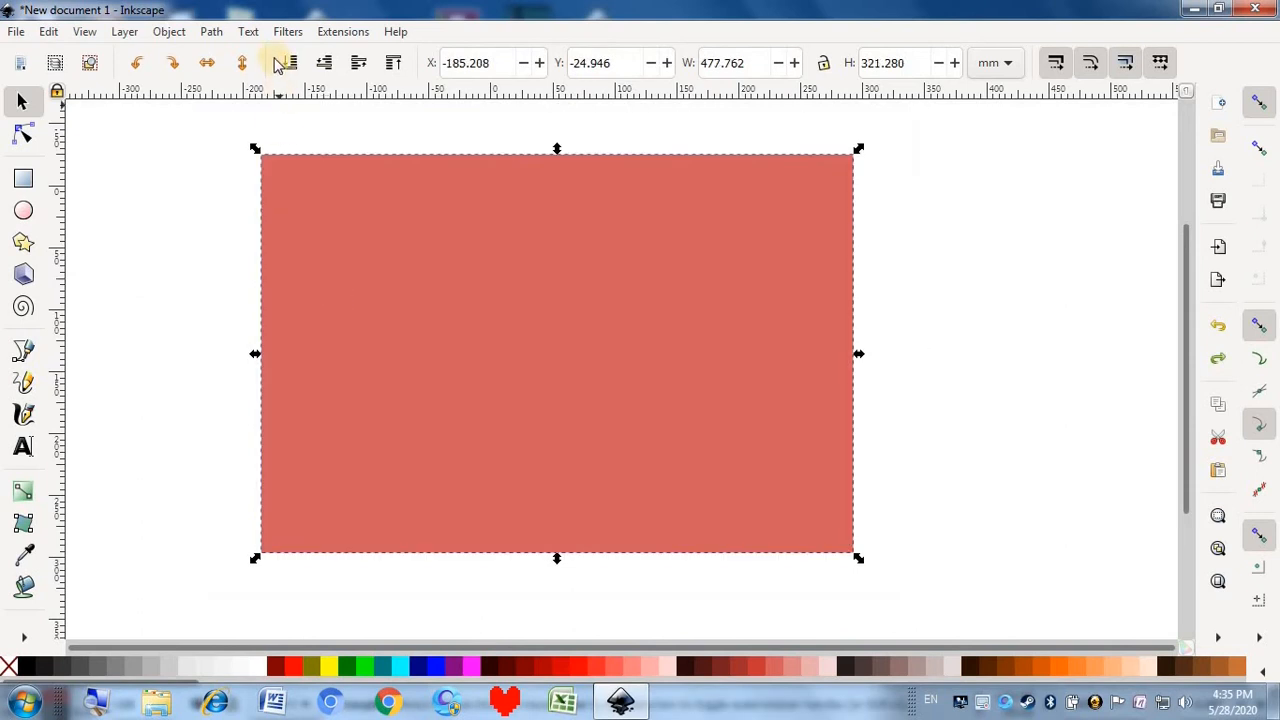
Try the Canvas Bumps Alpha filter on the rectangle, view it deselected, and undo the filter
{"action": "left_click", "coordinate": [287, 31]}
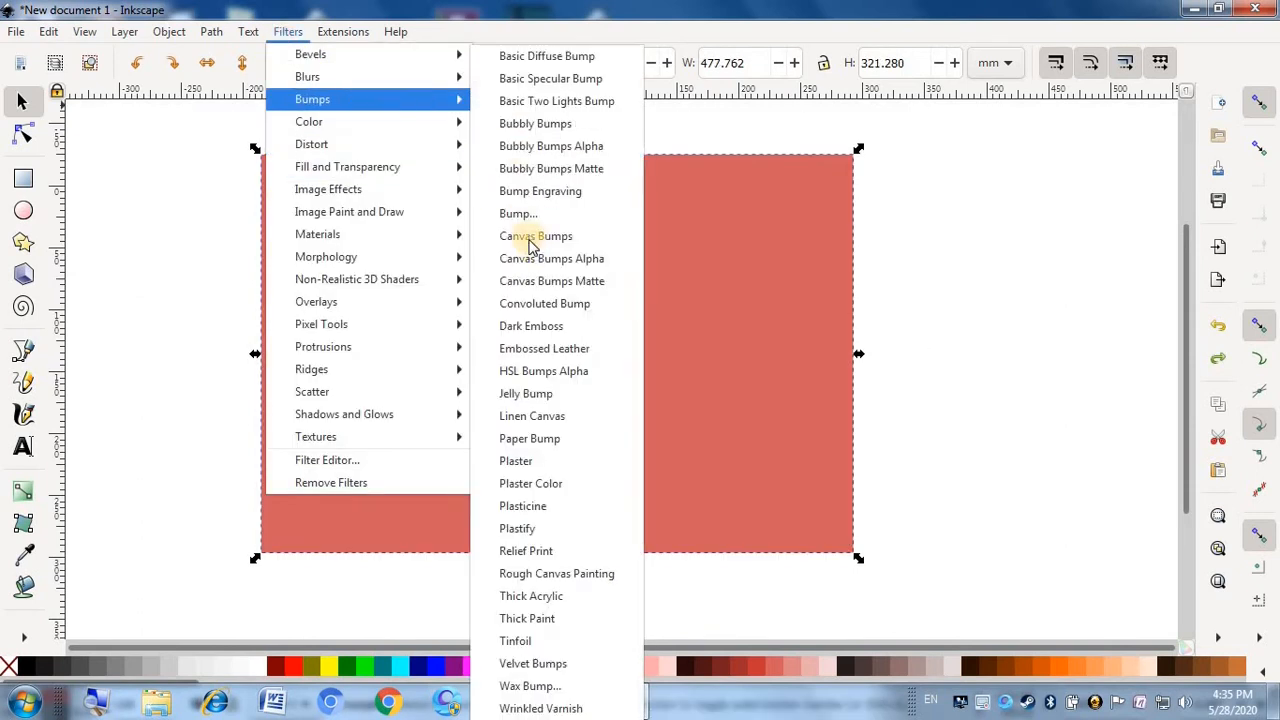
{"action": "left_click", "coordinate": [528, 260]}
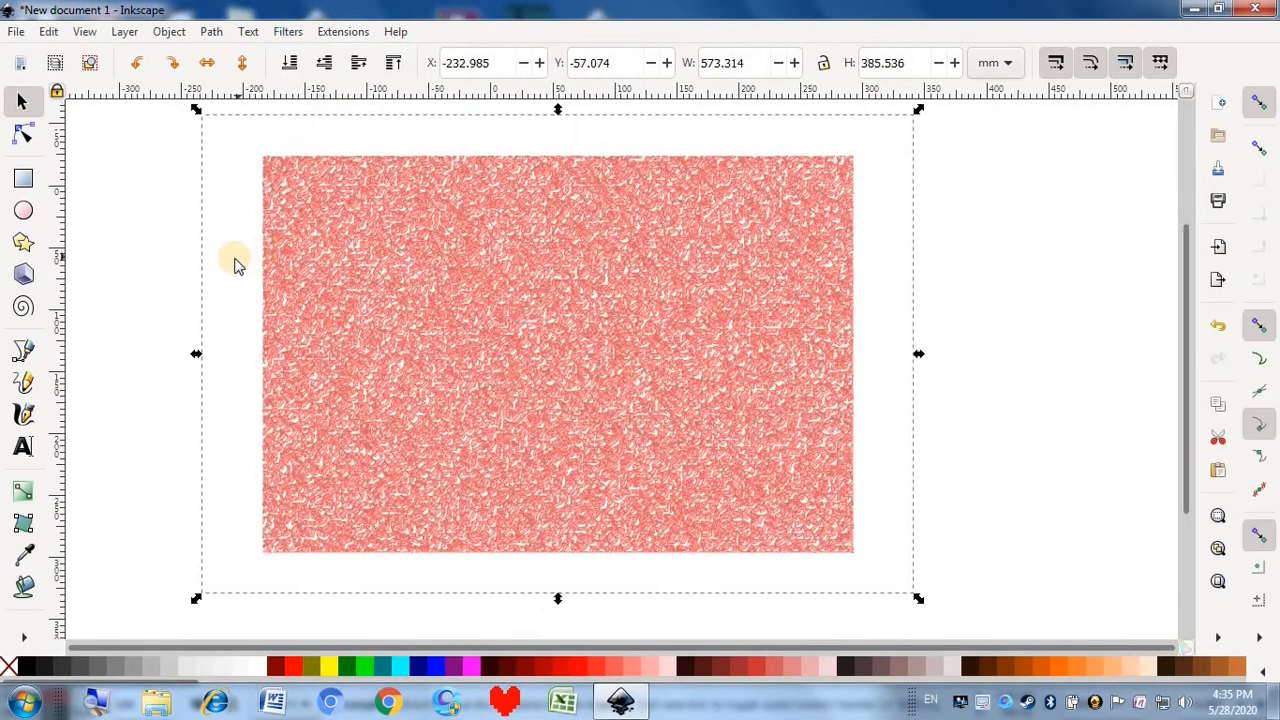
{"action": "left_click", "coordinate": [134, 266]}
{"action": "key", "text": "ctrl+z"}
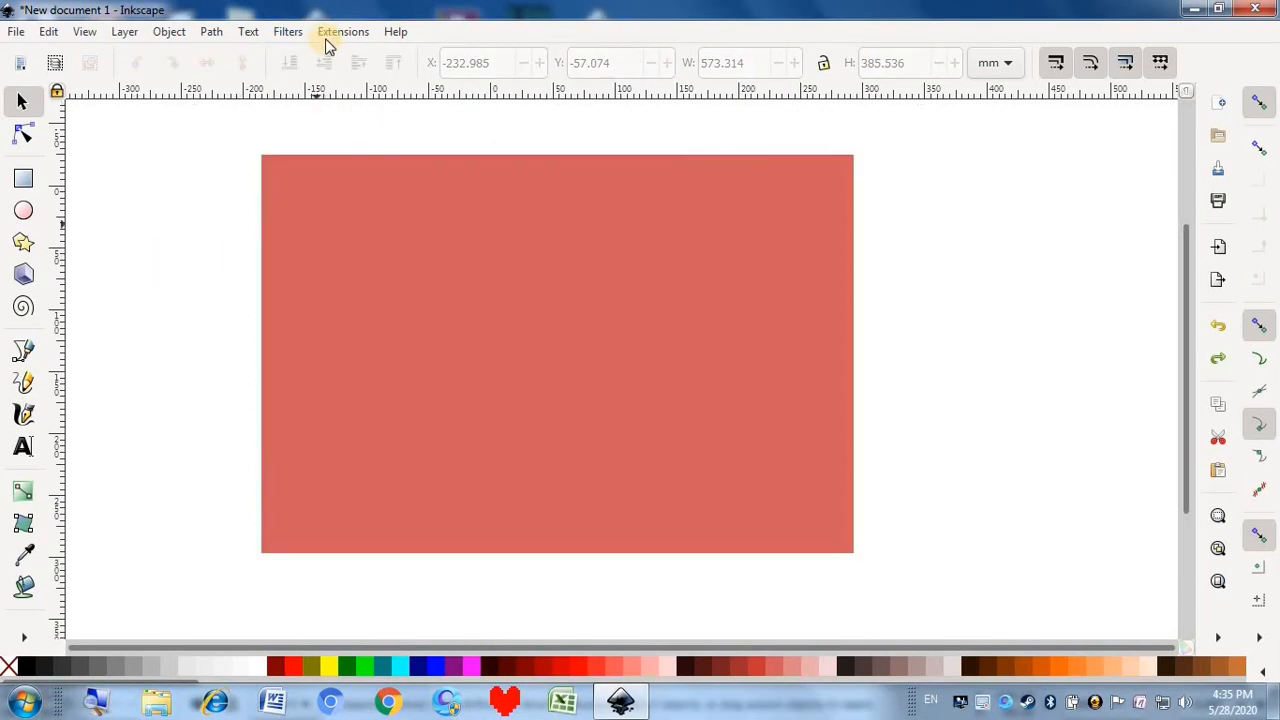
Select the rectangle again, try the Canvas Bumps Matte filter on it, and undo the filter
{"action": "key", "text": "ctrl+a"}
{"action": "left_click", "coordinate": [288, 31]}
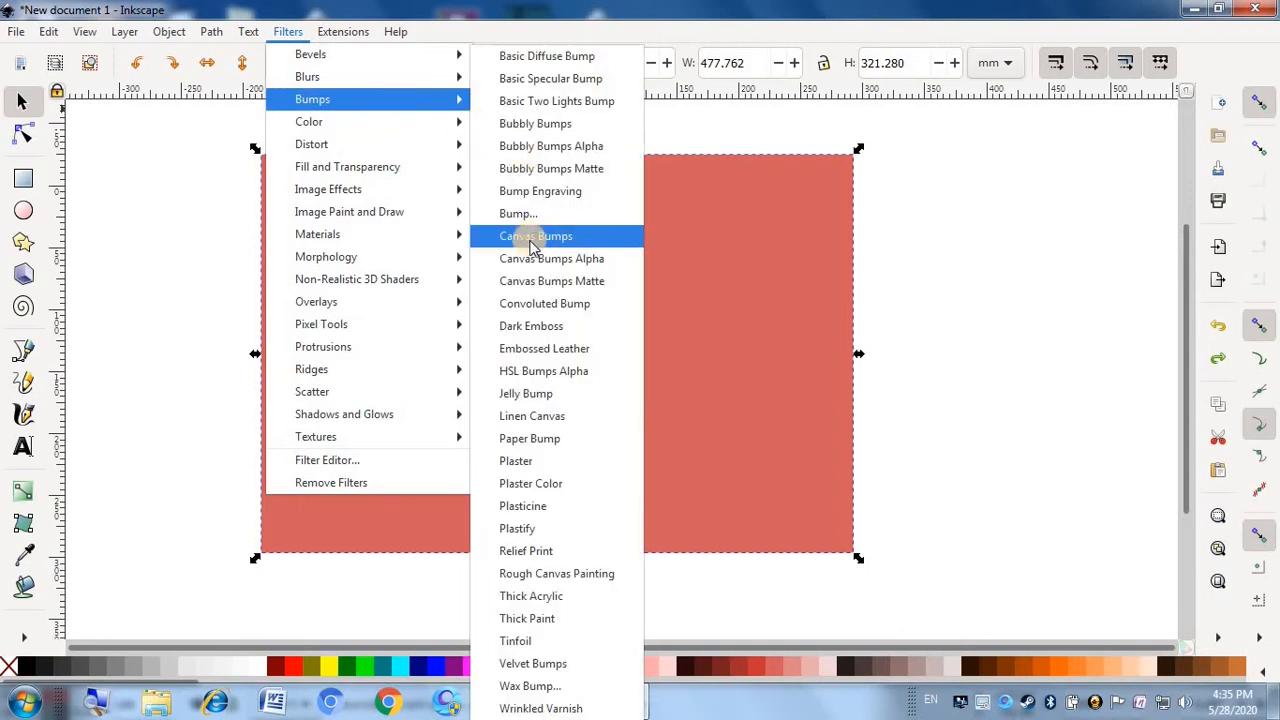
{"action": "left_click", "coordinate": [530, 281]}
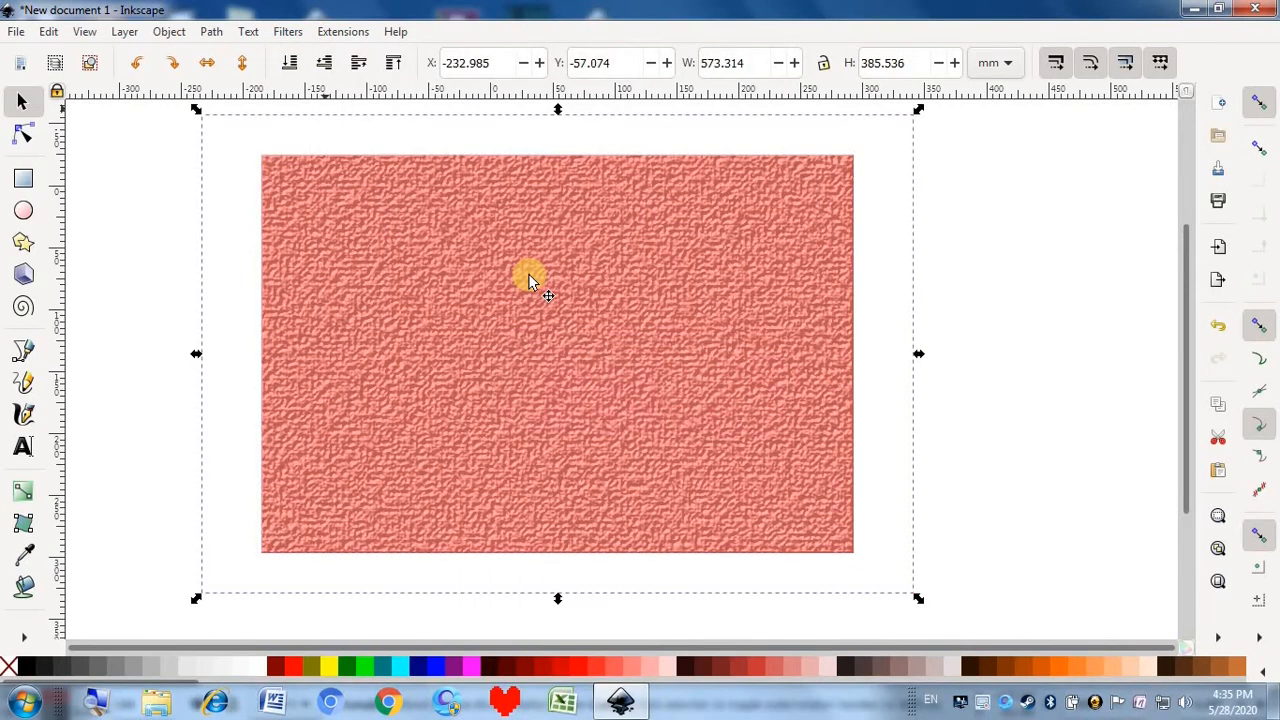
{"action": "key", "text": "ctrl+z"}
Try the Convoluted Bump filter on the rectangle and undo it
{"action": "left_click", "coordinate": [288, 32]}
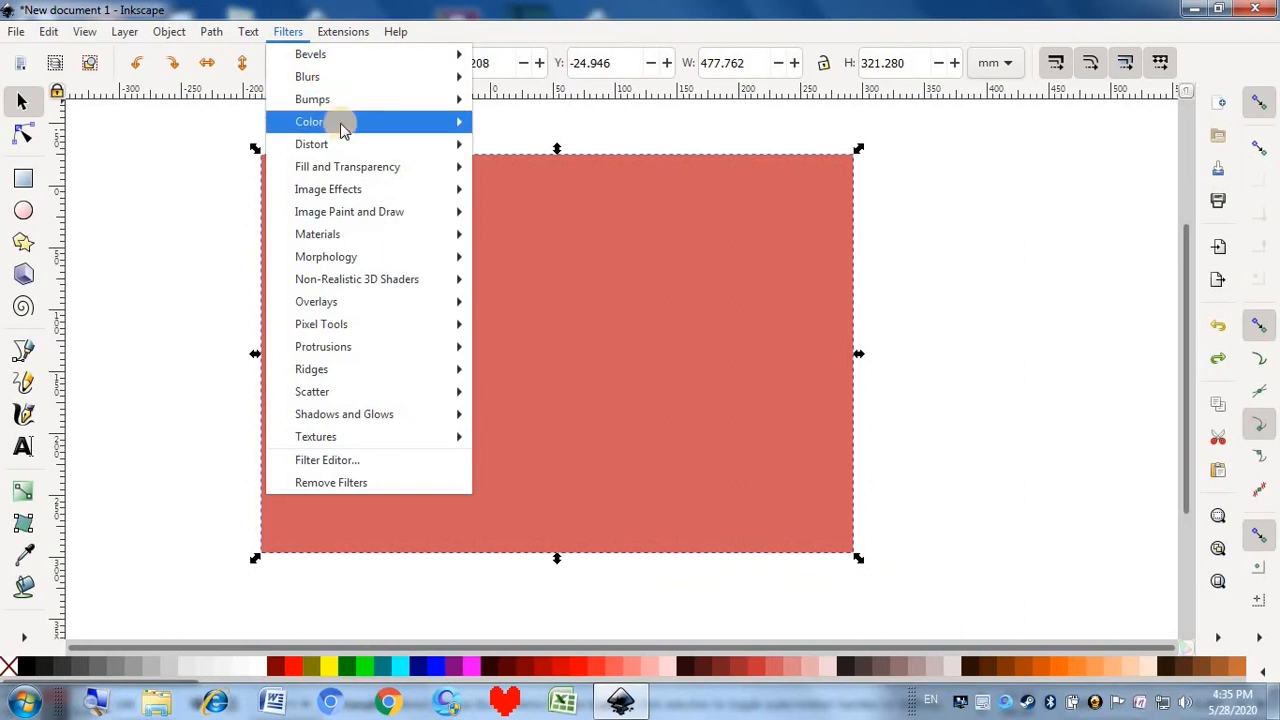
{"action": "mouse_move", "coordinate": [330, 99]}
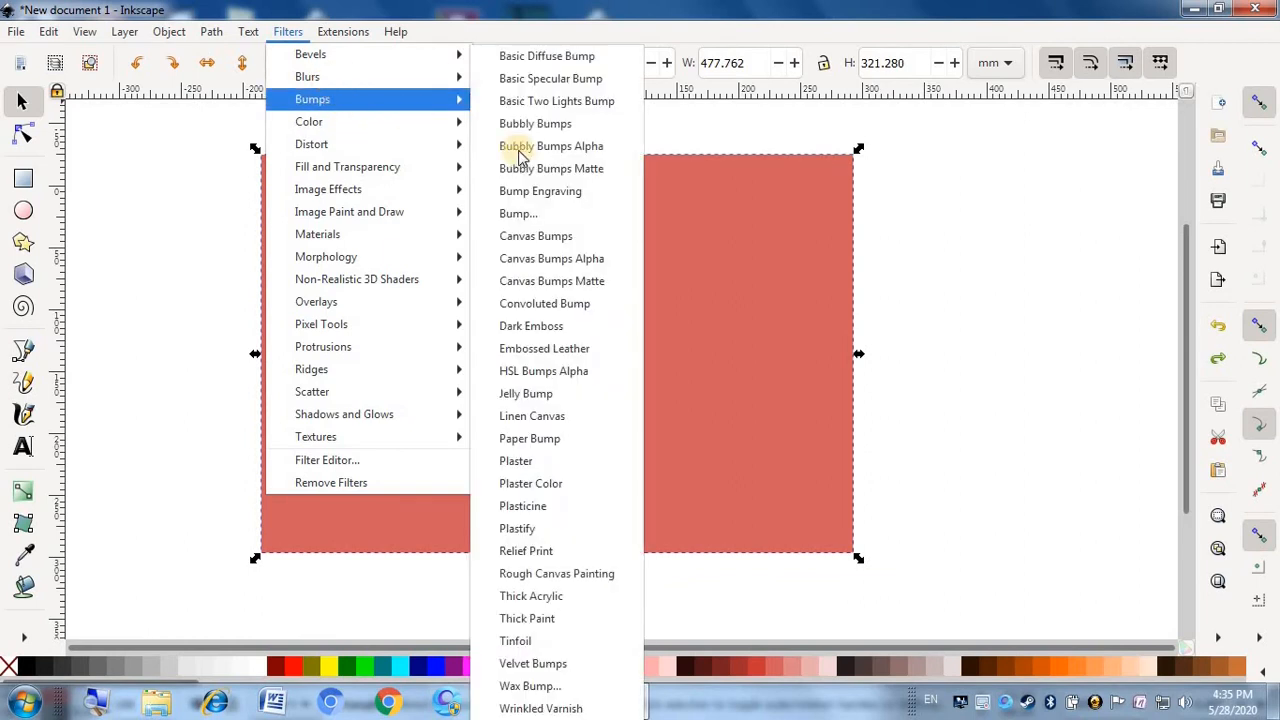
{"action": "left_click", "coordinate": [557, 303]}
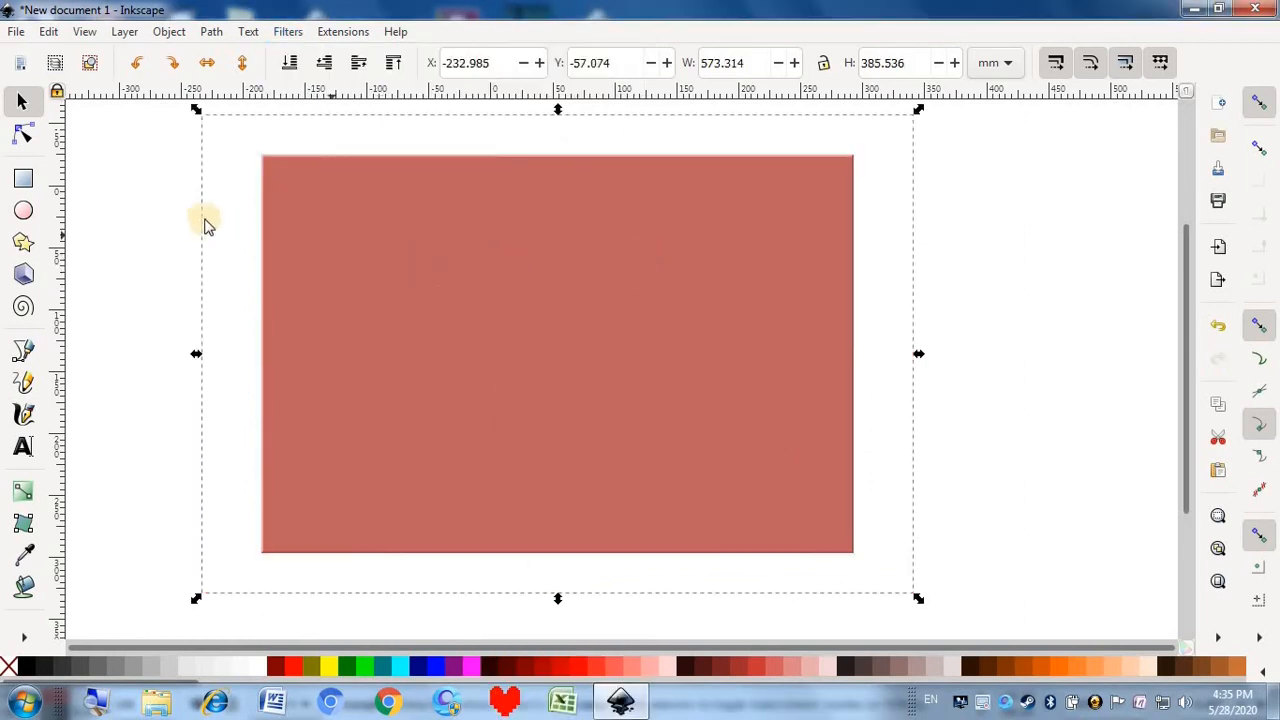
{"action": "left_click", "coordinate": [288, 32]}
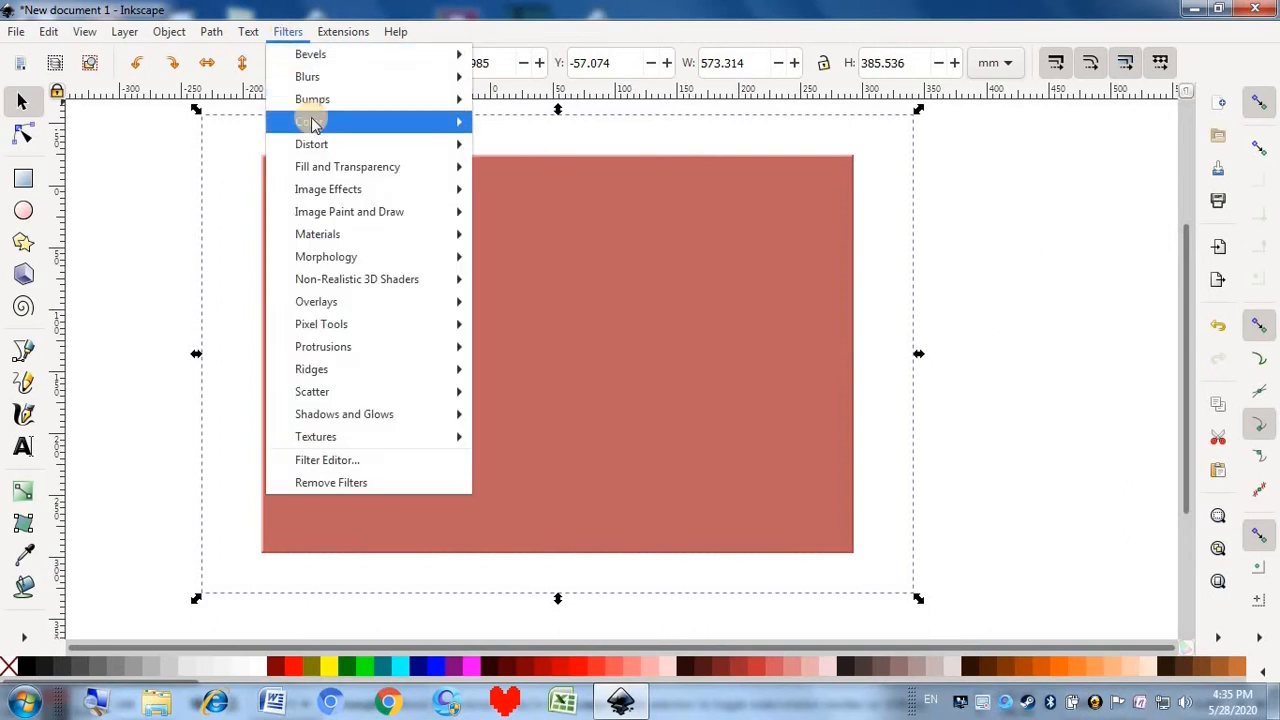
{"action": "left_click", "coordinate": [397, 197]}
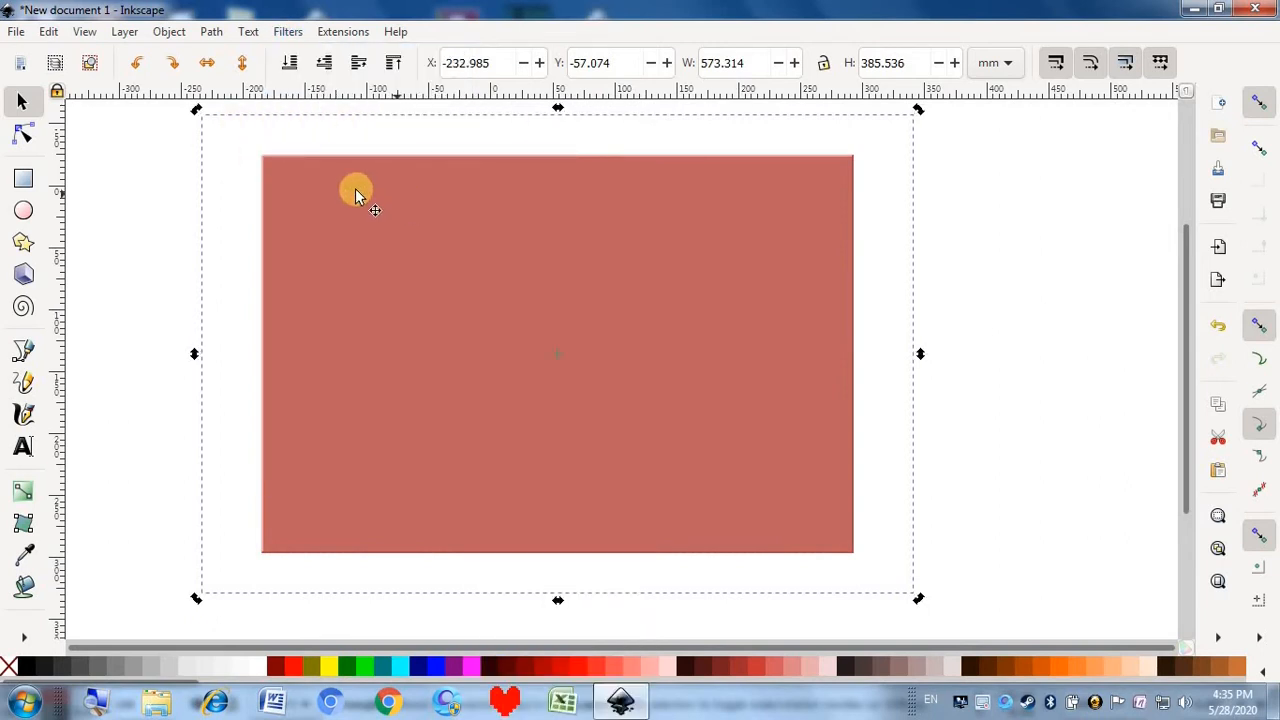
{"action": "key", "text": "ctrl+z"}
Try the Dark Emboss filter from the Bumps category on the rectangle and undo it
{"action": "left_click", "coordinate": [288, 32]}
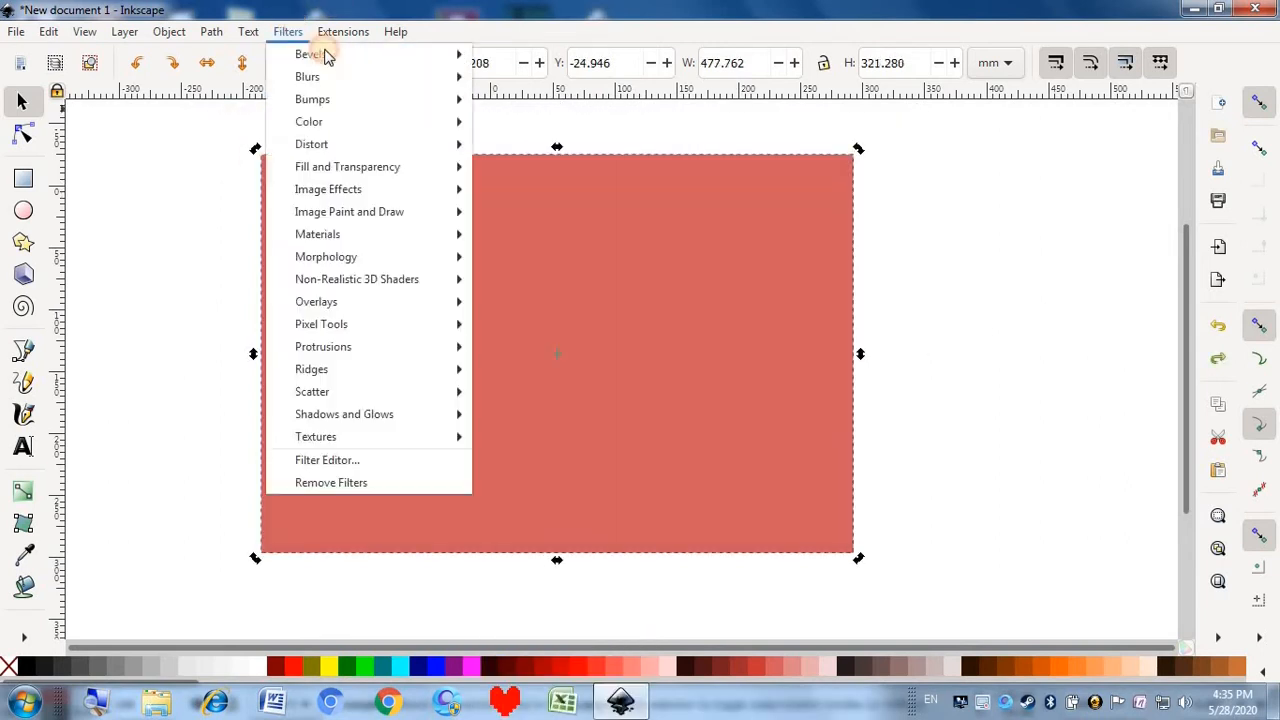
{"action": "mouse_move", "coordinate": [345, 110]}
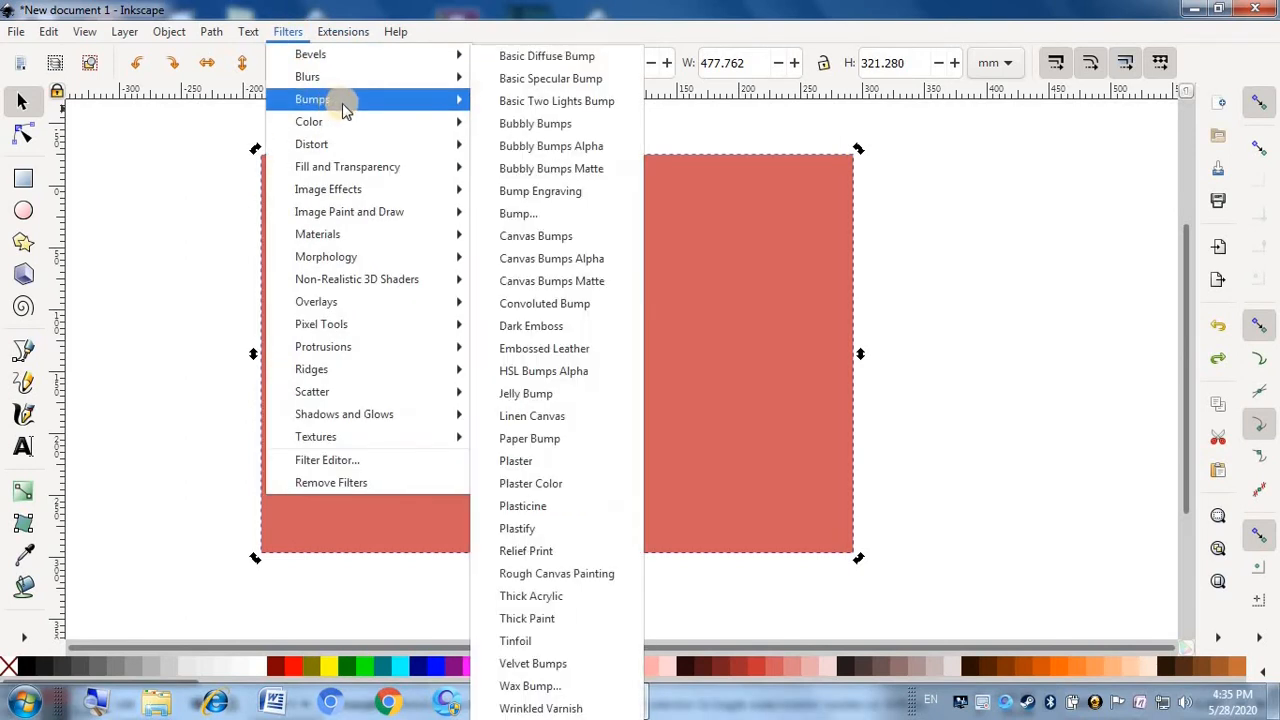
{"action": "left_click", "coordinate": [522, 320]}
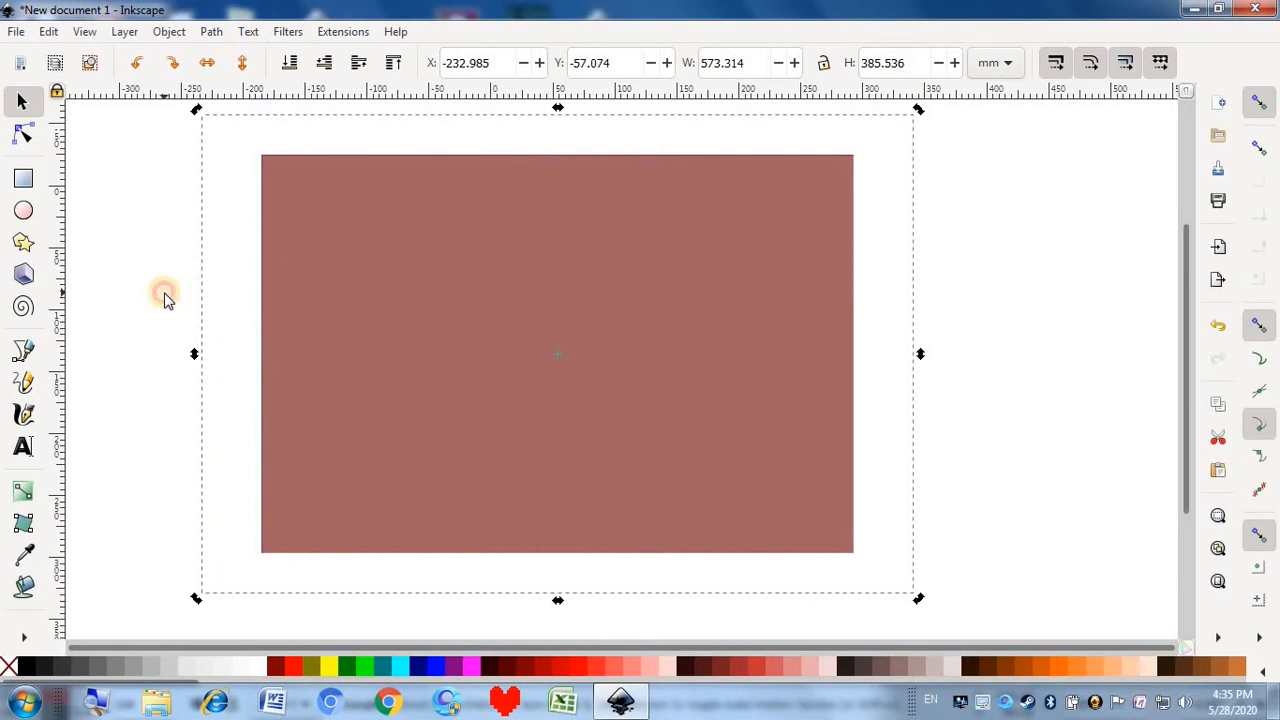
{"action": "key", "text": "ctrl+z"}
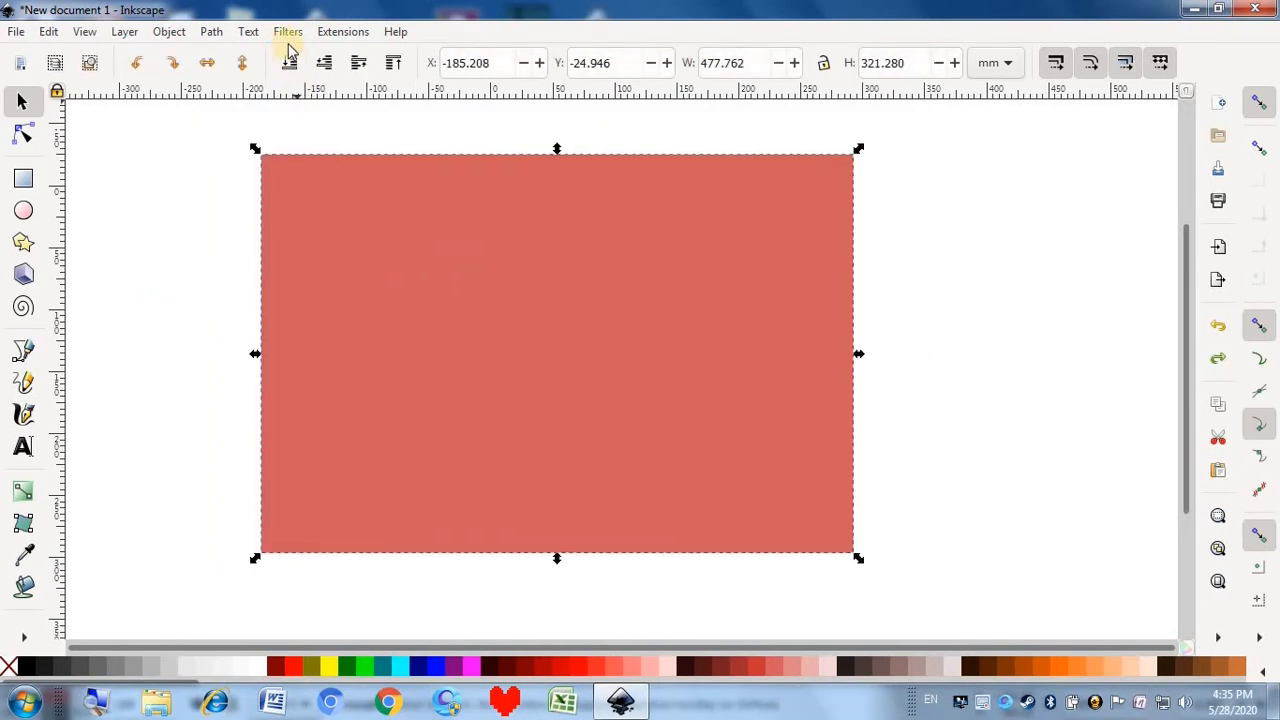
Try the Embossed Leather filter on the rectangle, view it deselected, then reselect it and undo the filter
{"action": "left_click", "coordinate": [287, 31]}
{"action": "mouse_move", "coordinate": [312, 99]}
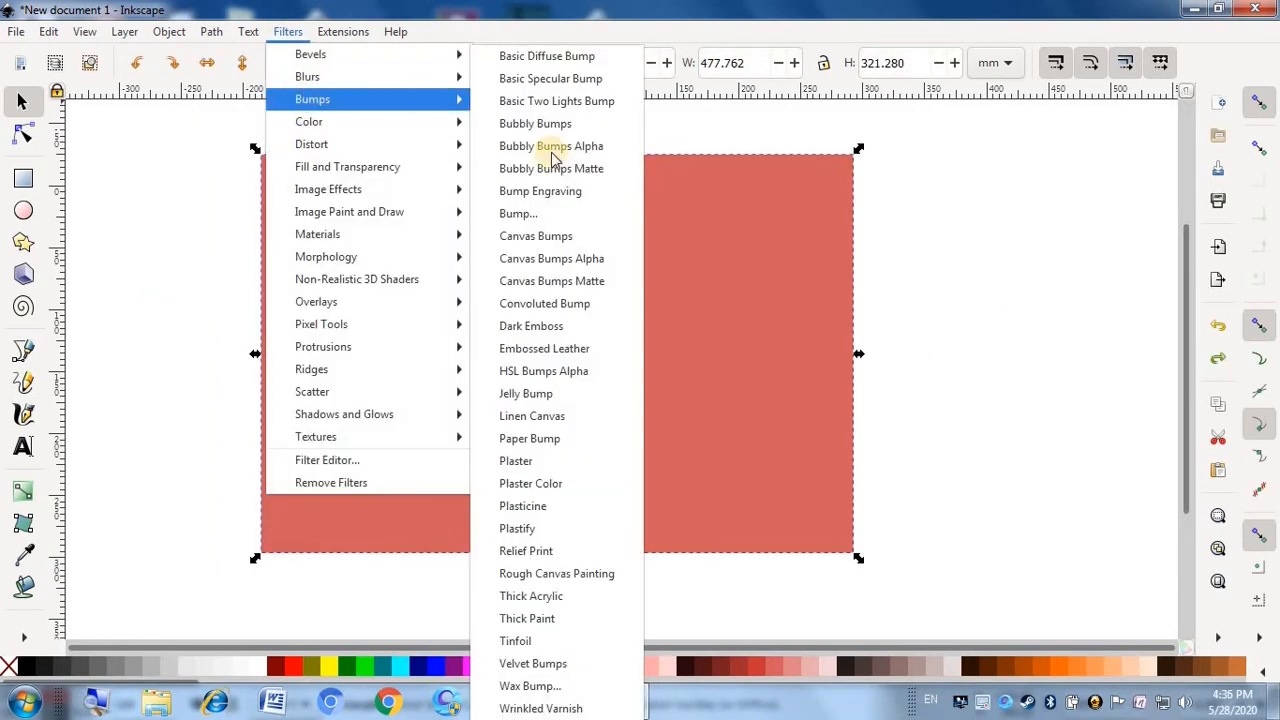
{"action": "left_click", "coordinate": [554, 350]}
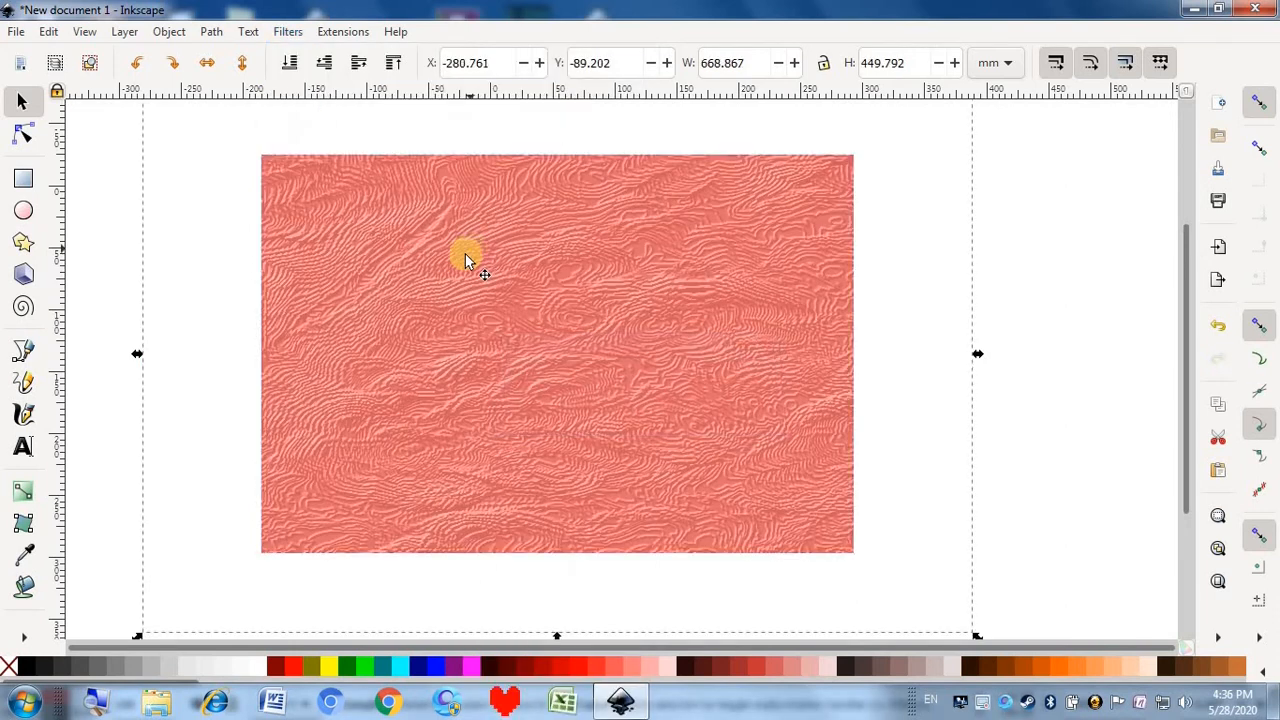
{"action": "left_click", "coordinate": [140, 310]}
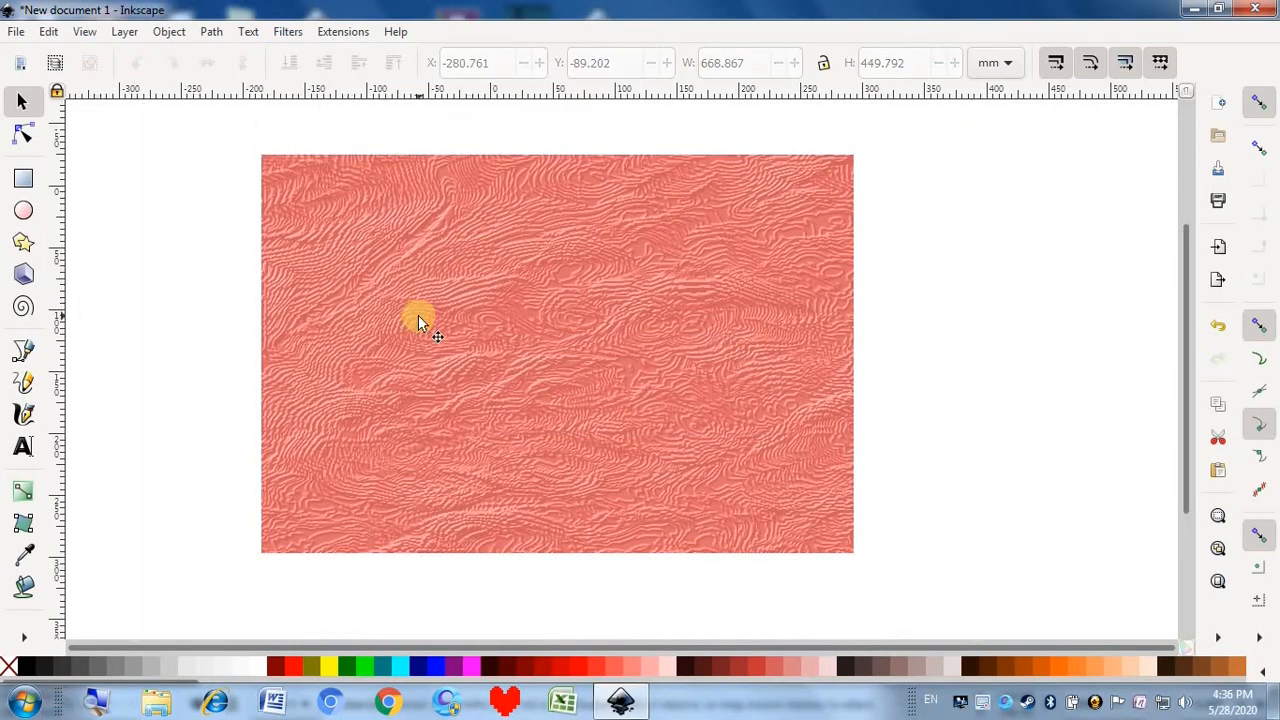
{"action": "left_click", "coordinate": [418, 318]}
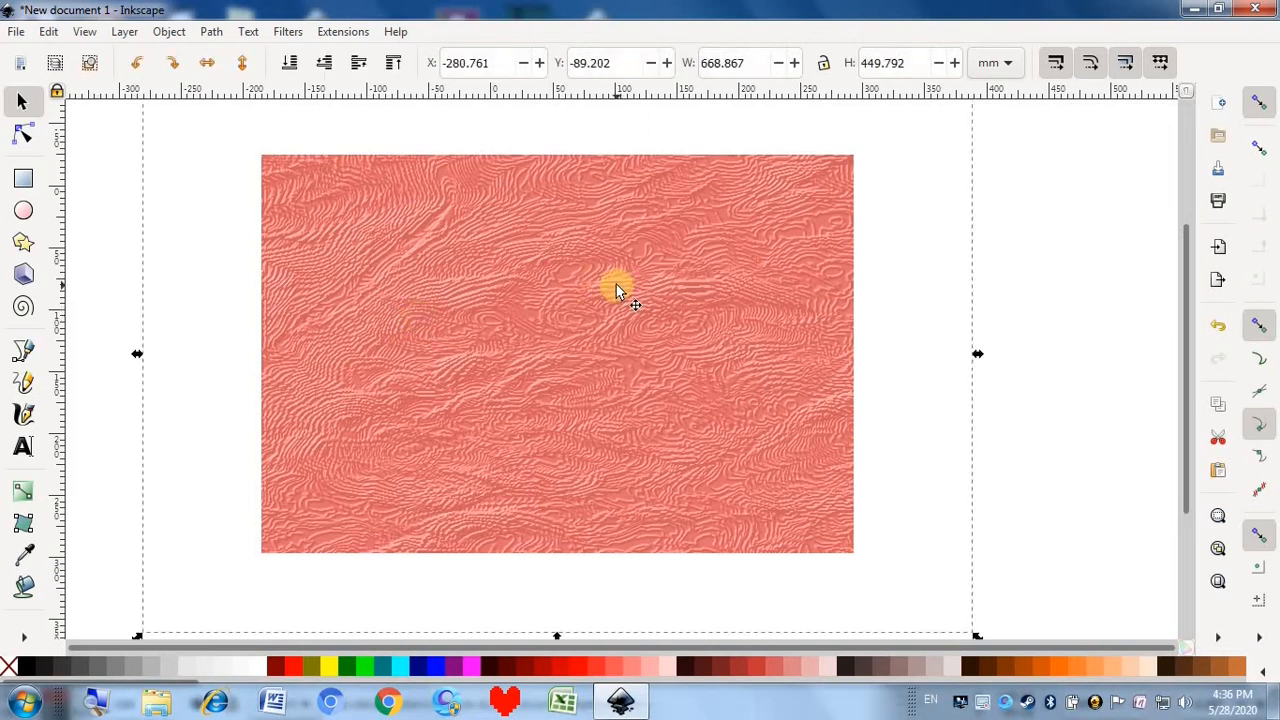
{"action": "key", "text": "ctrl+z"}
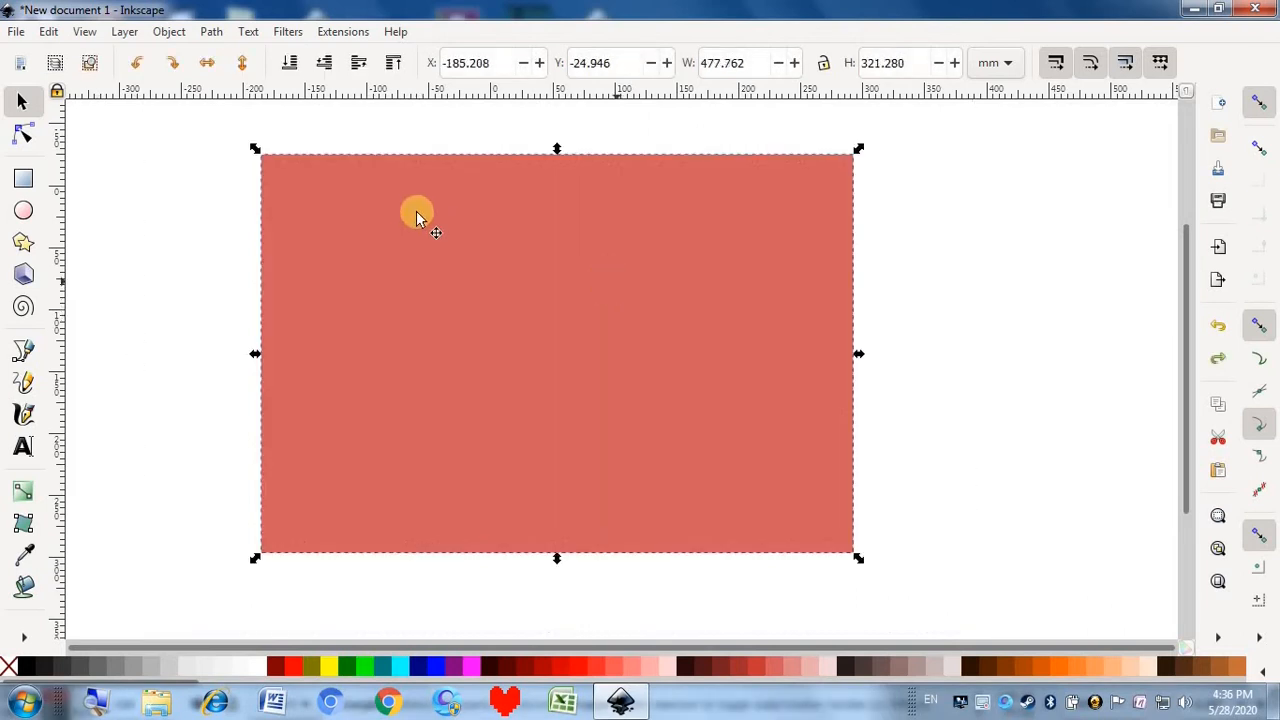
Try the Embossed Leather filter on the rectangle once more and undo it
{"action": "left_click", "coordinate": [290, 33]}
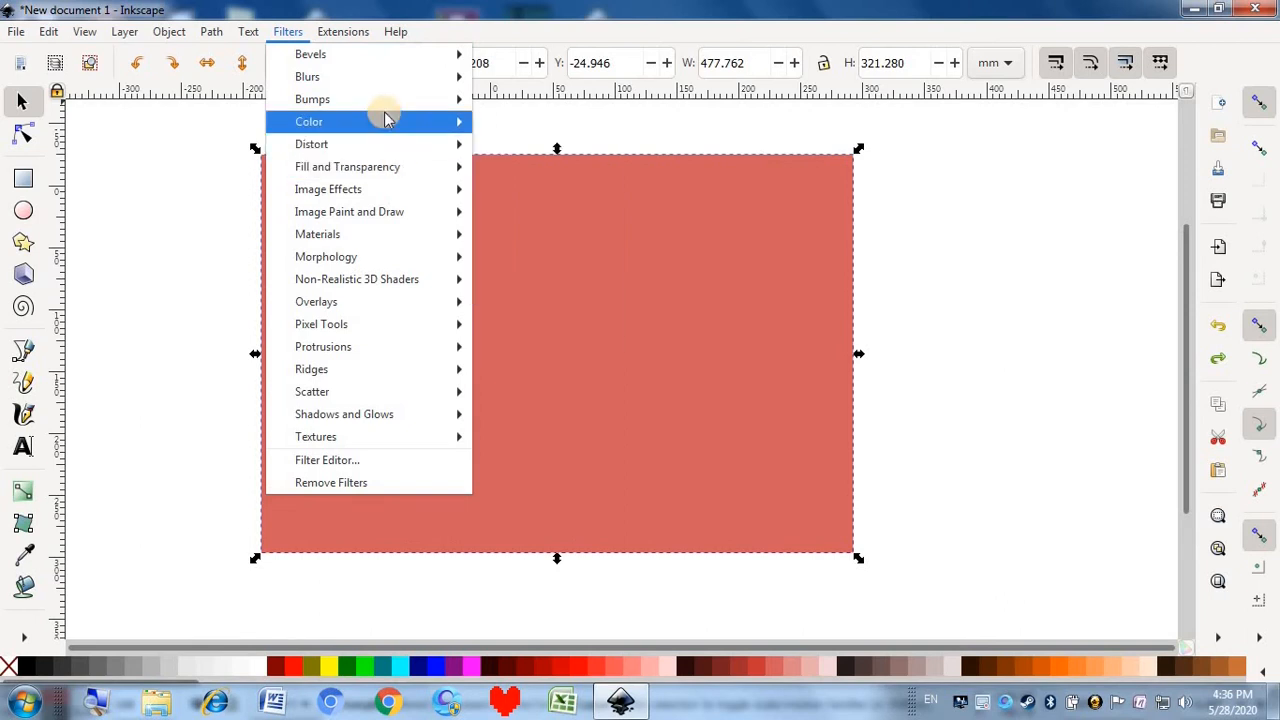
{"action": "mouse_move", "coordinate": [383, 107]}
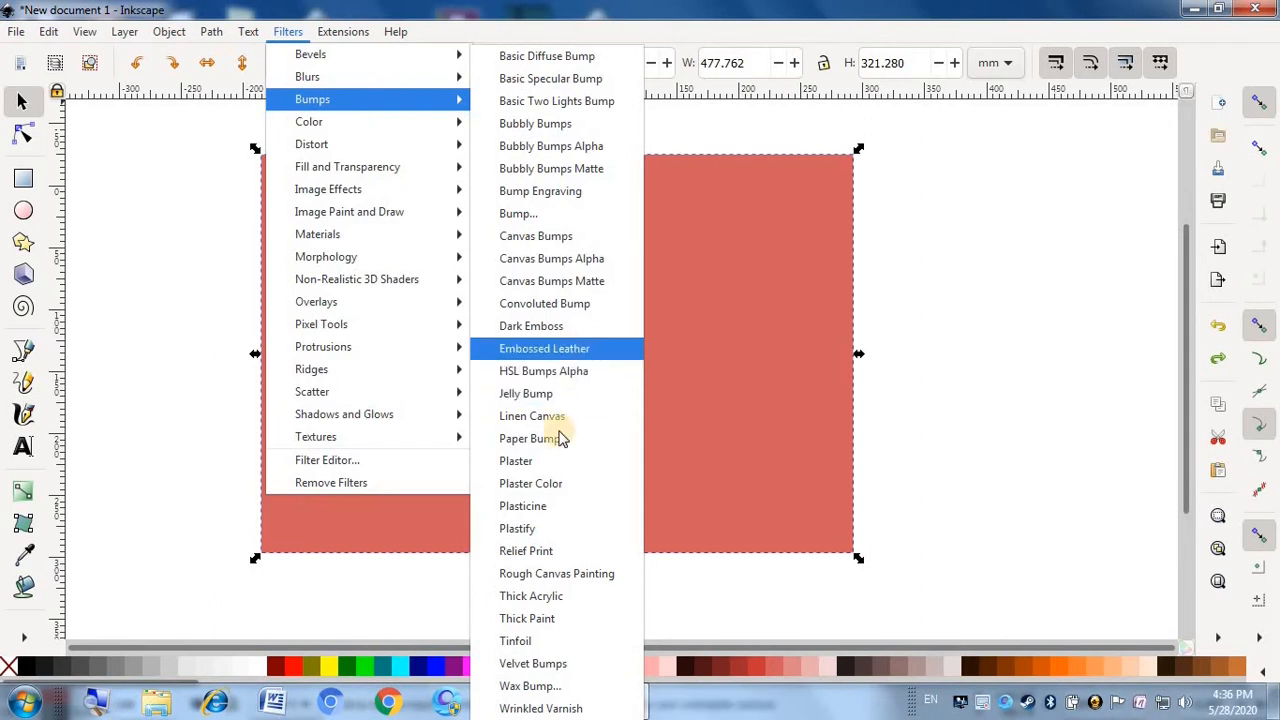
{"action": "left_click", "coordinate": [563, 350]}
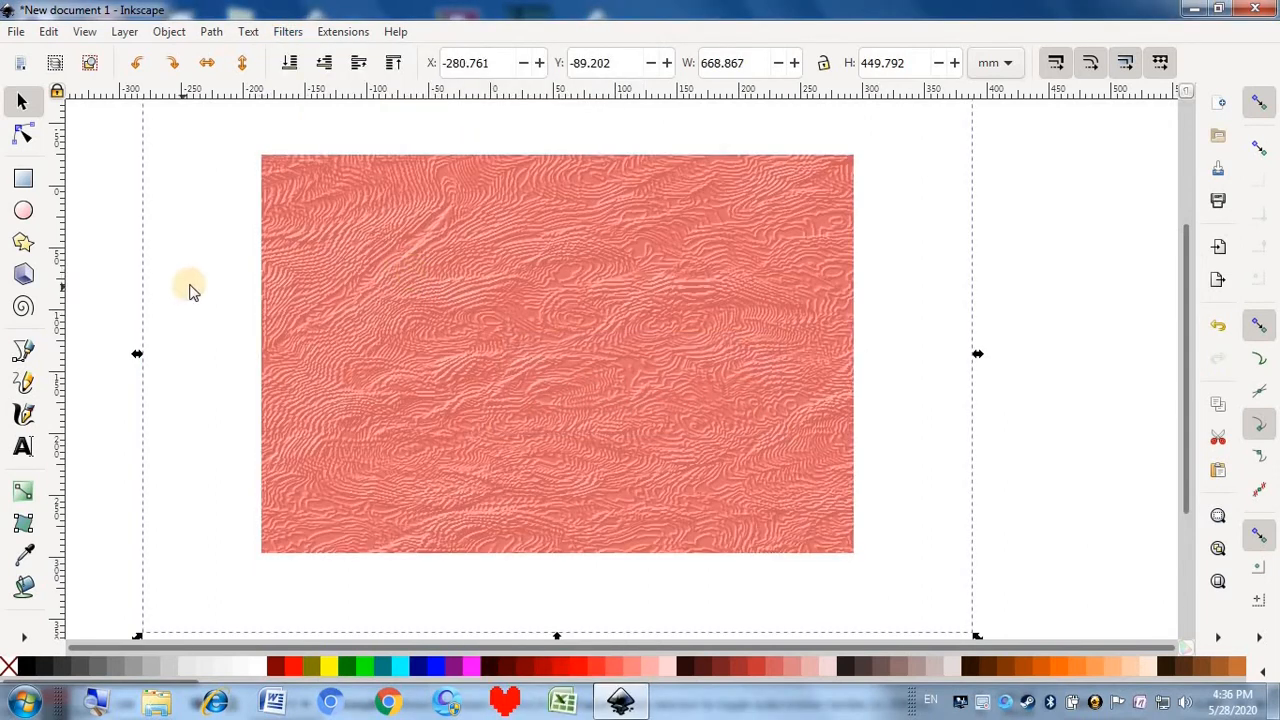
{"action": "key", "text": "ctrl+z"}
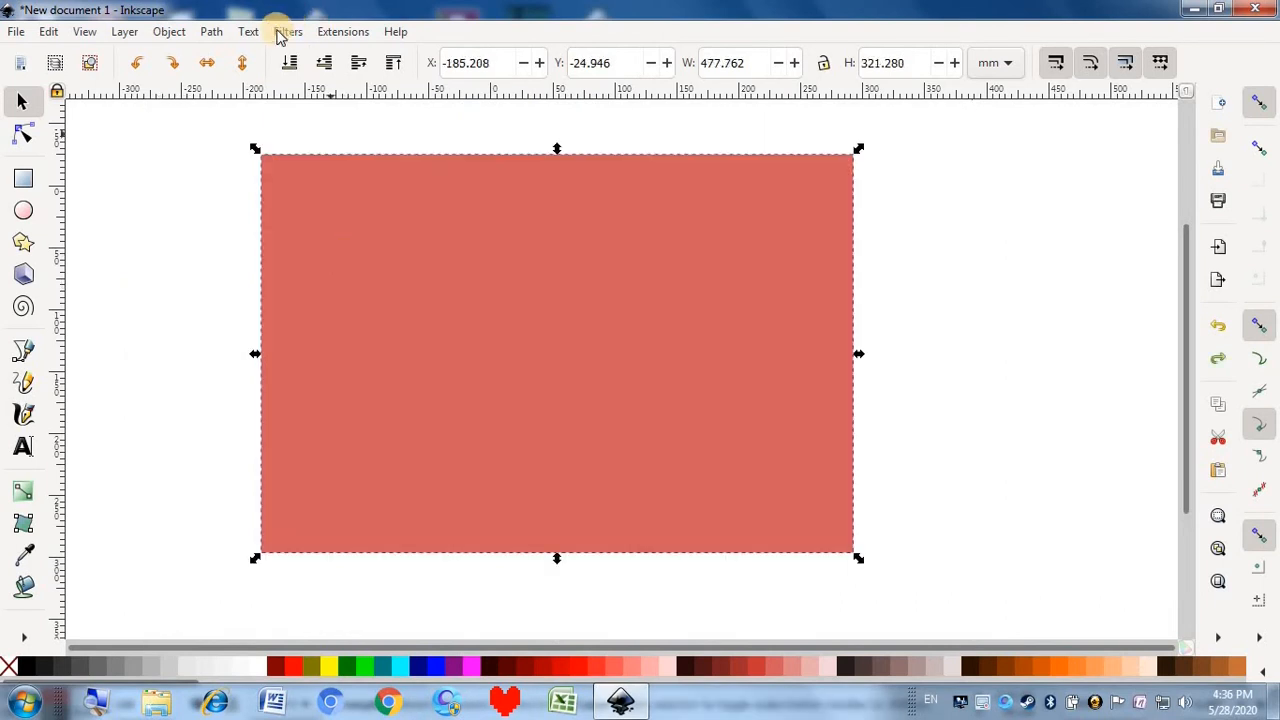
Try the HSL Bumps Alpha filter on the rectangle, view it deselected, reselect it and undo the filter
{"action": "left_click", "coordinate": [287, 31]}
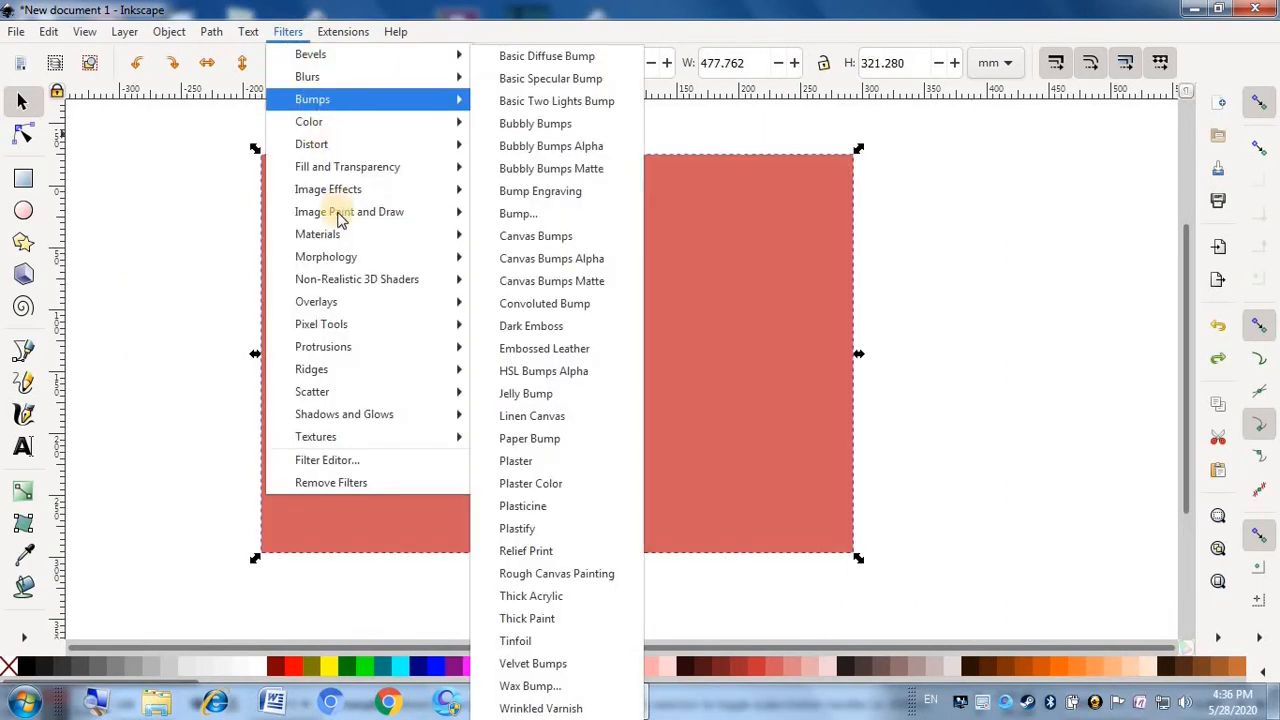
{"action": "left_click", "coordinate": [525, 372]}
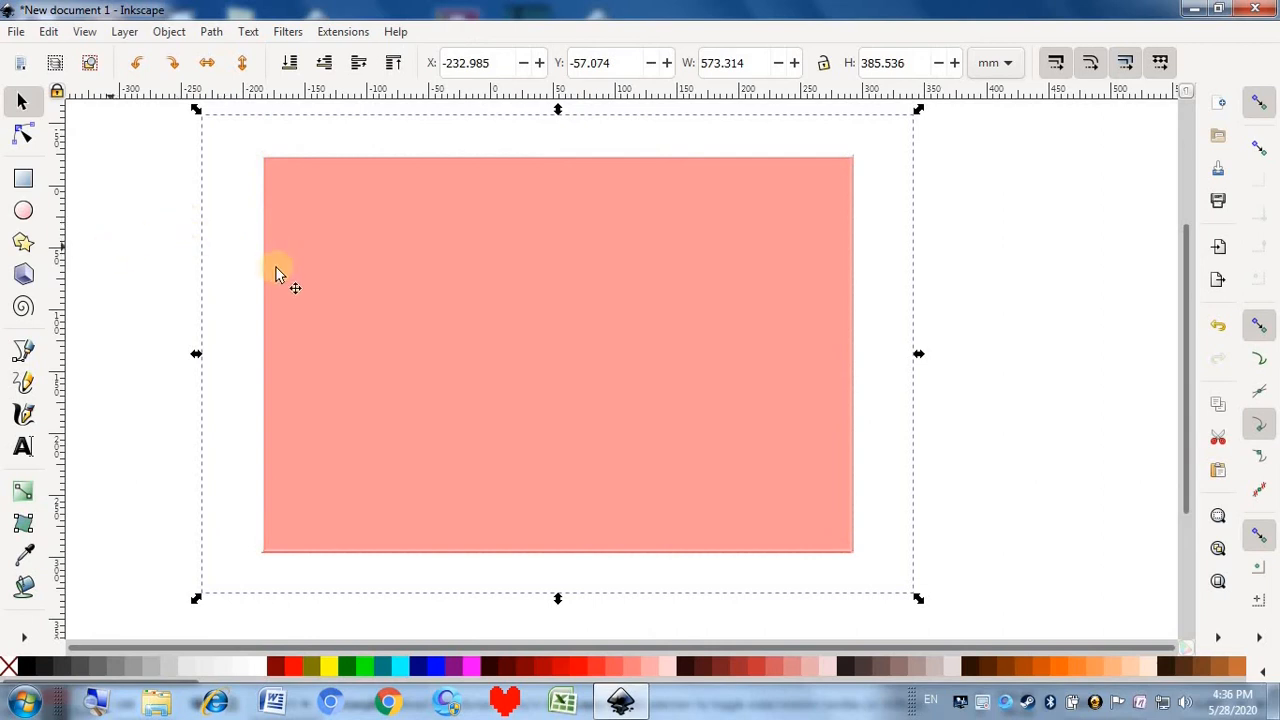
{"action": "left_click", "coordinate": [153, 256]}
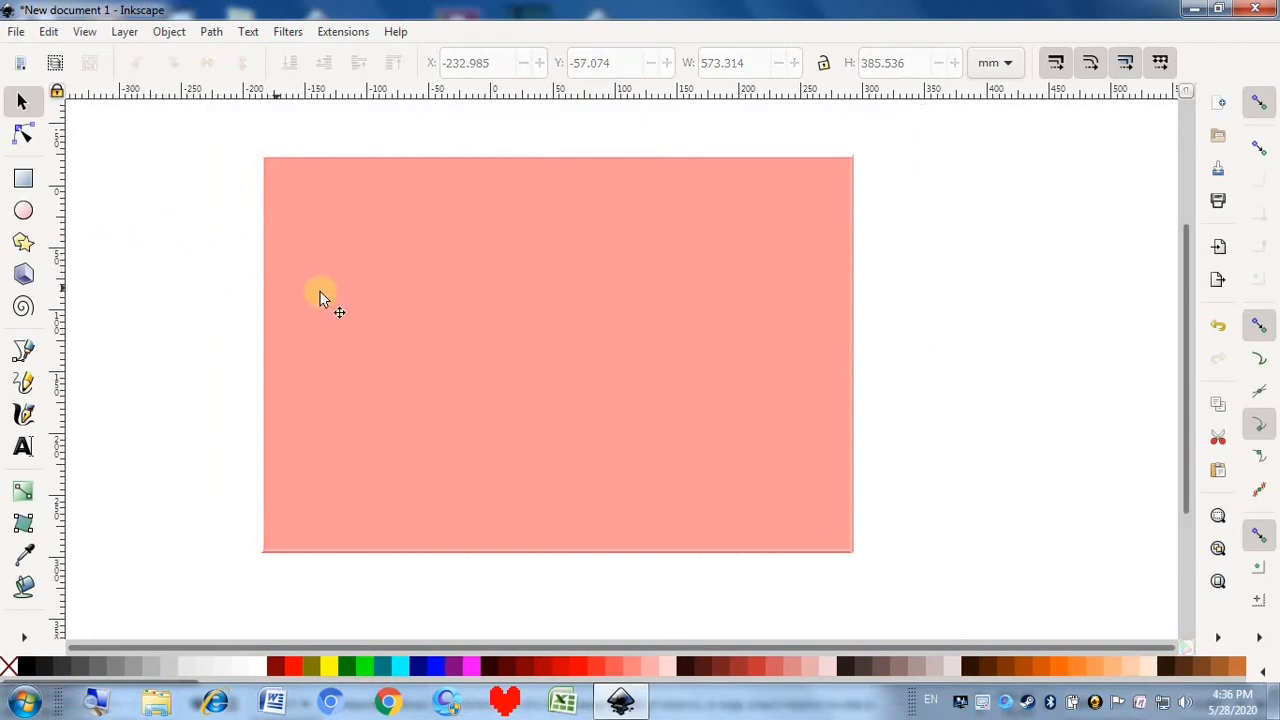
{"action": "left_click", "coordinate": [324, 308]}
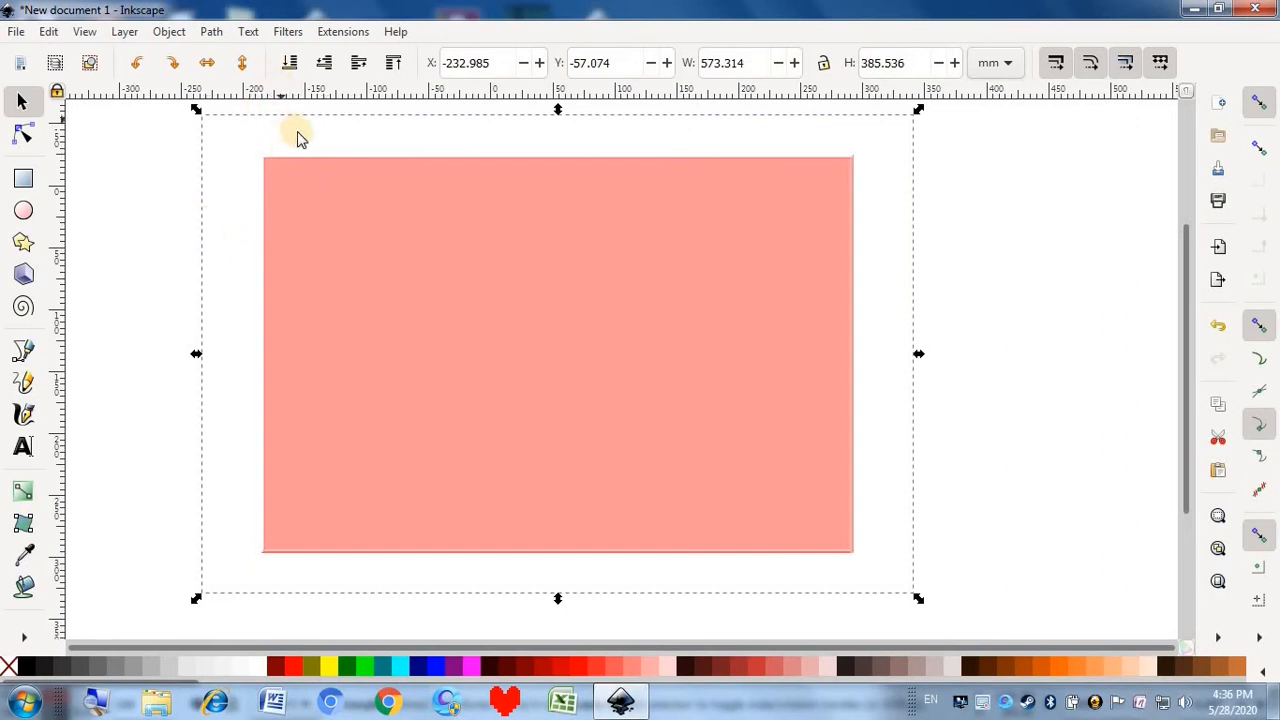
{"action": "key", "text": "ctrl+z"}
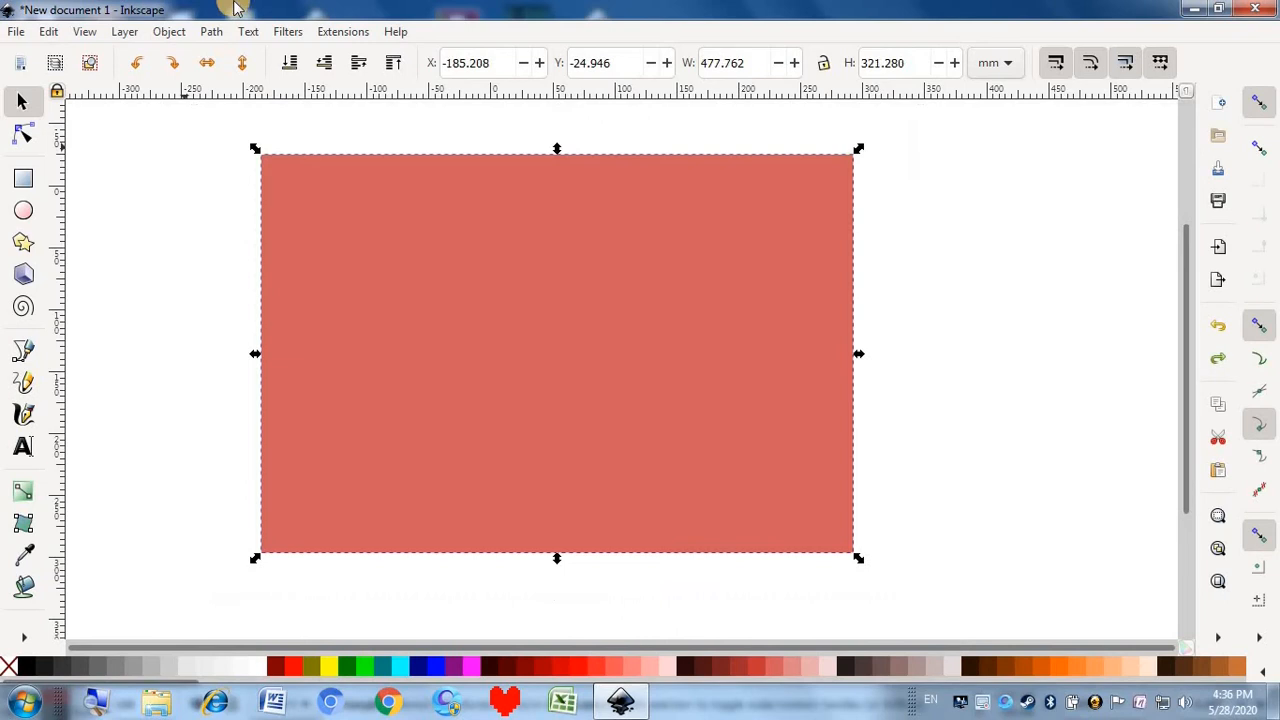
Try the Jelly Bump filter on the rectangle, view it deselected, reselect it and undo the filter
{"action": "left_click", "coordinate": [287, 32]}
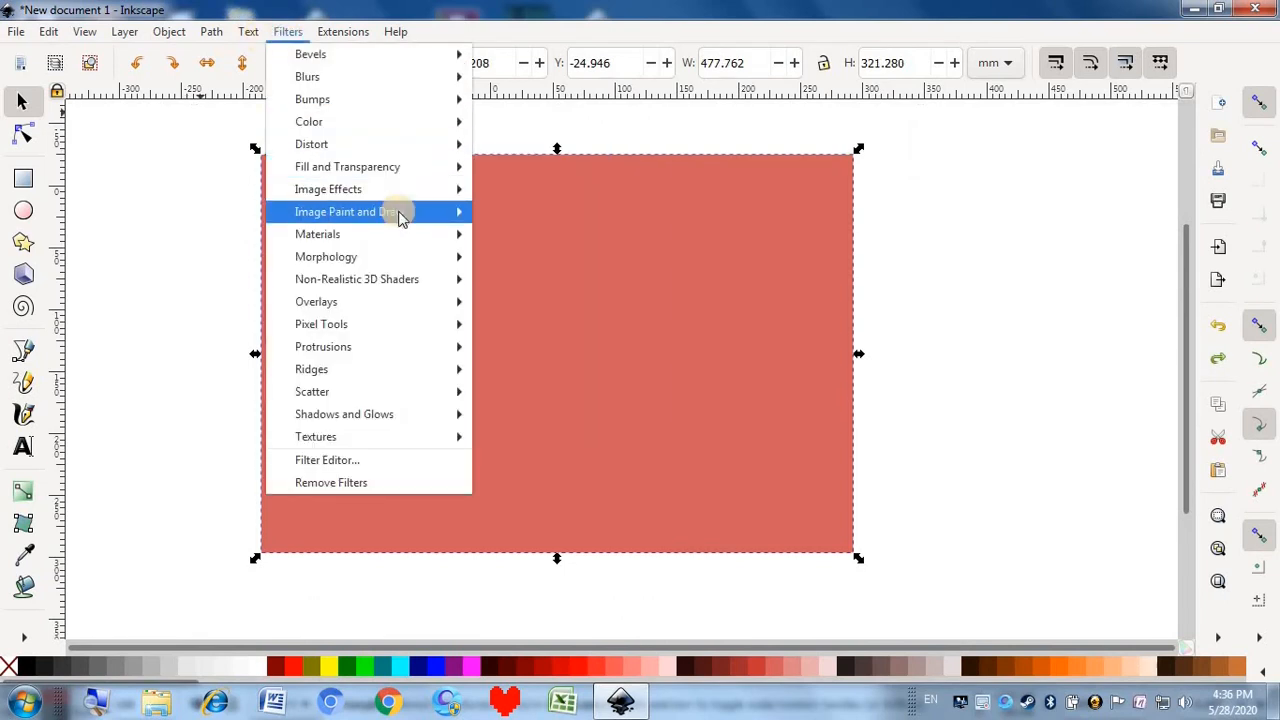
{"action": "mouse_move", "coordinate": [412, 205]}
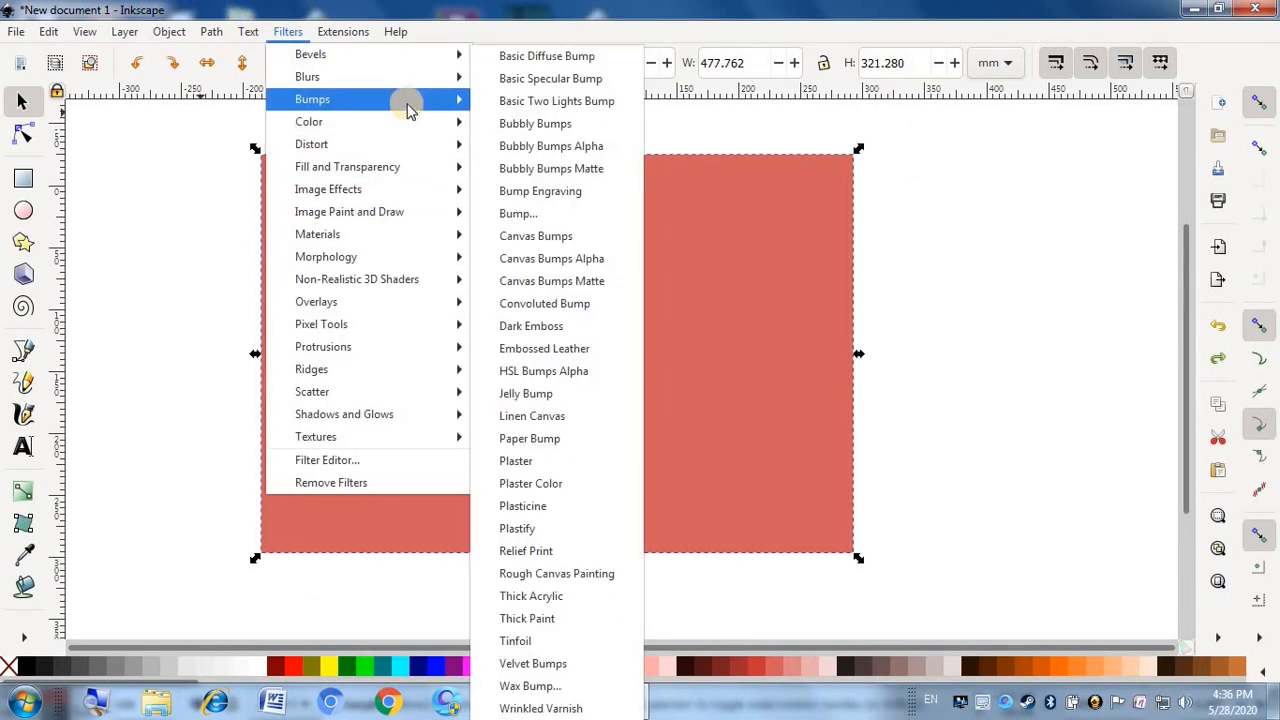
{"action": "left_click", "coordinate": [525, 395]}
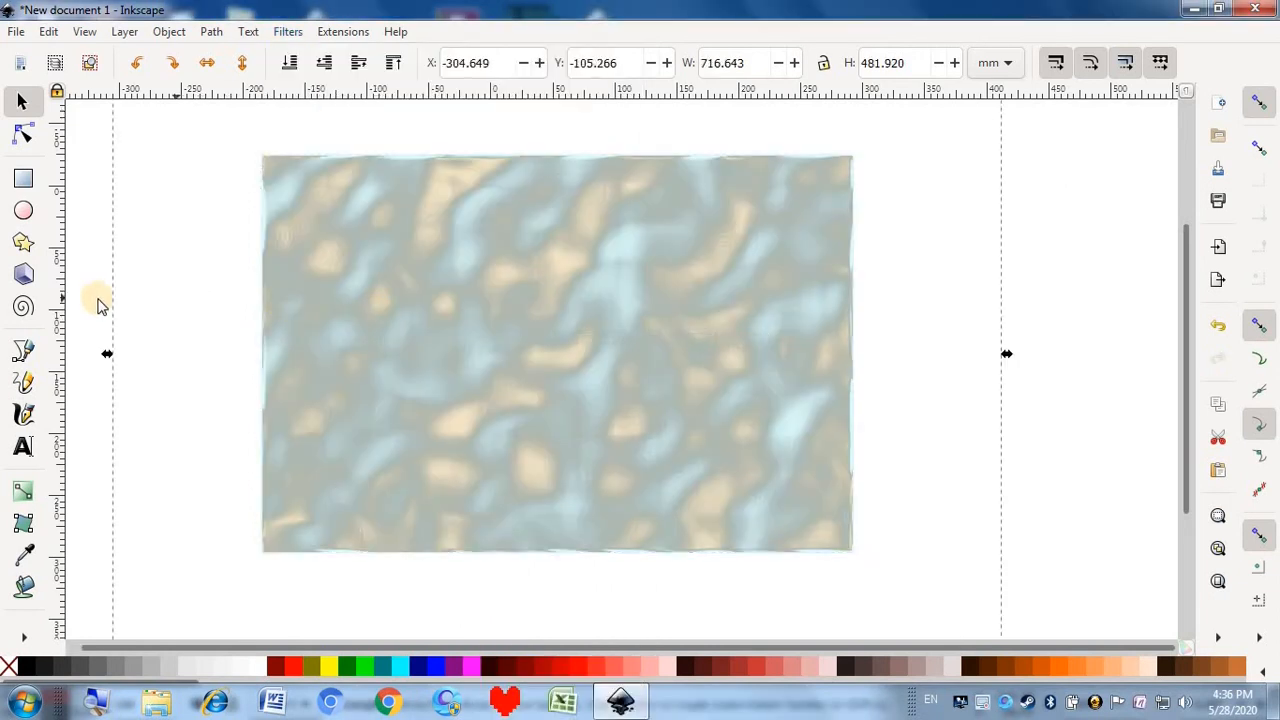
{"action": "left_click", "coordinate": [84, 295]}
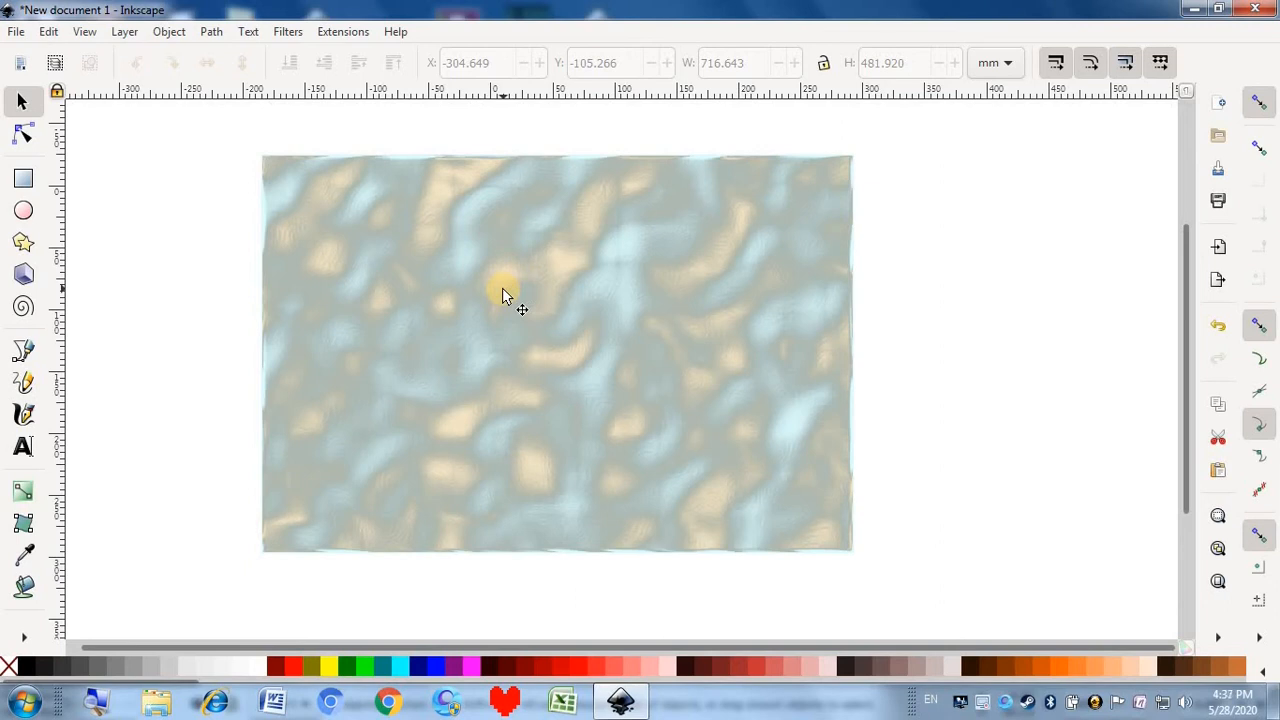
{"action": "left_click", "coordinate": [615, 313]}
{"action": "key", "text": "ctrl+z"}
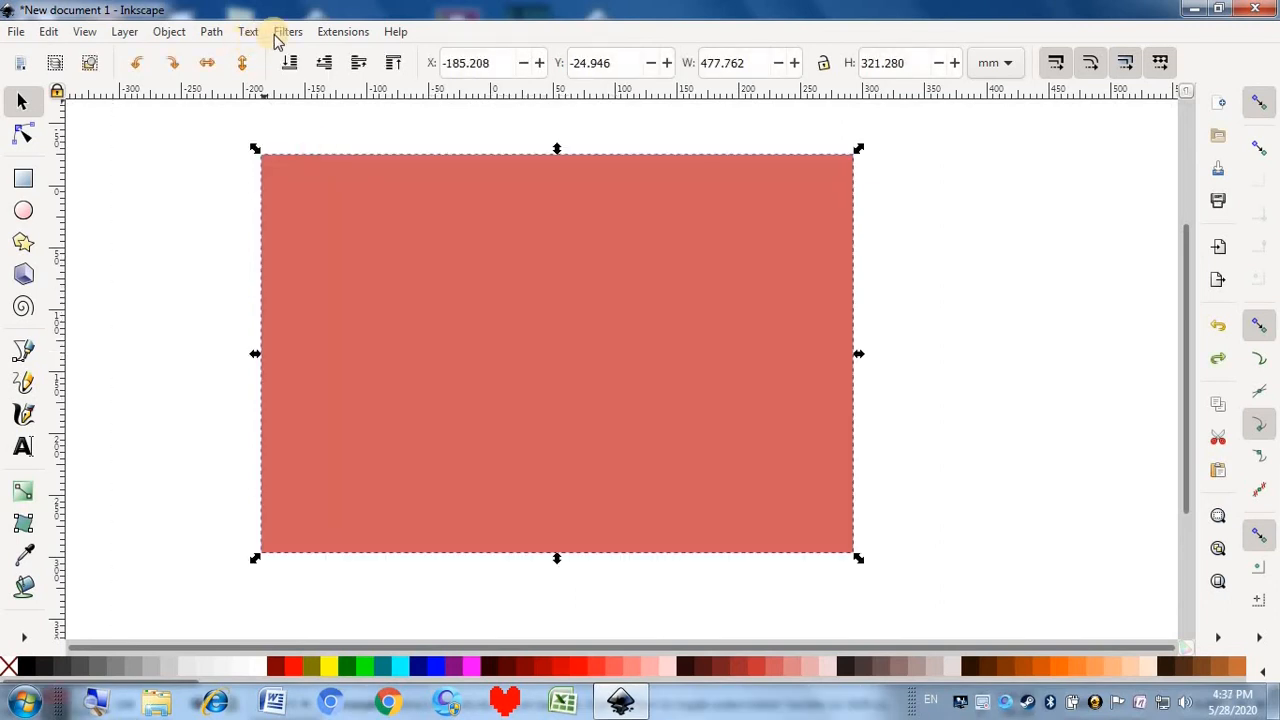
Try the Linen Canvas filter from the Bumps category on the rectangle, deselect and reselect it, and undo the filter
{"action": "left_click", "coordinate": [287, 32]}
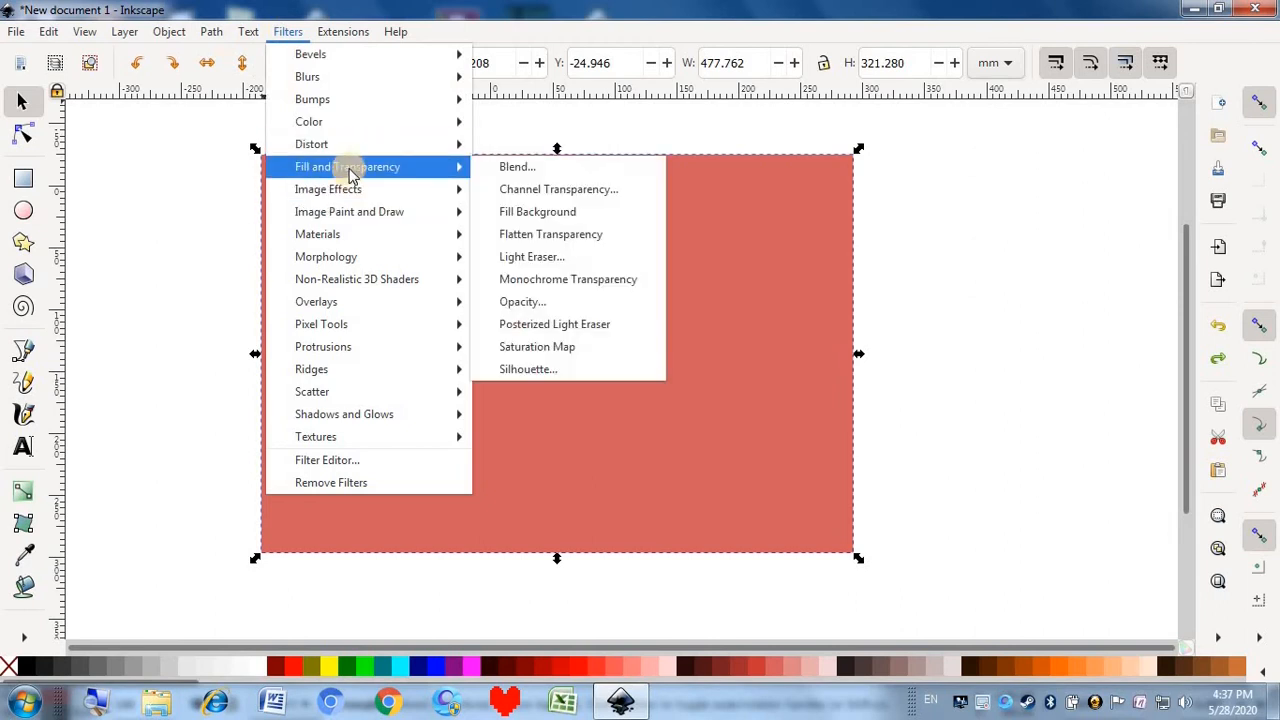
{"action": "mouse_move", "coordinate": [350, 158]}
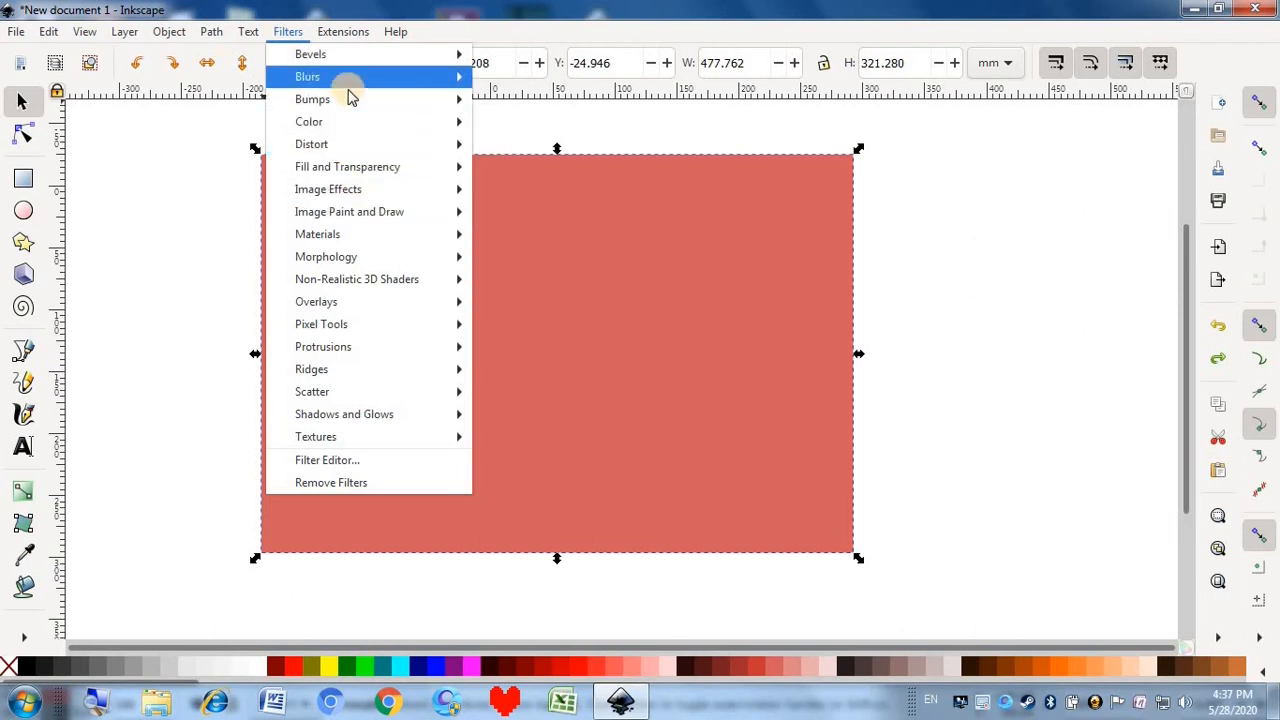
{"action": "mouse_move", "coordinate": [400, 99]}
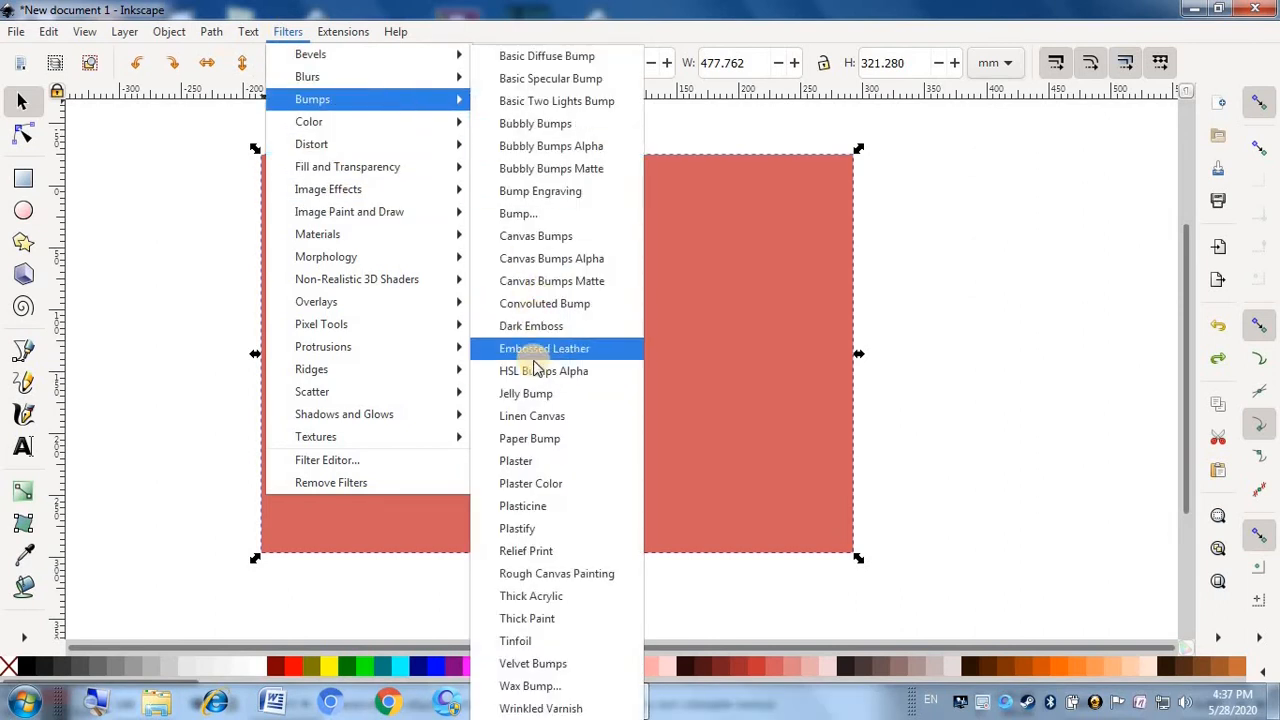
{"action": "left_click", "coordinate": [537, 418]}
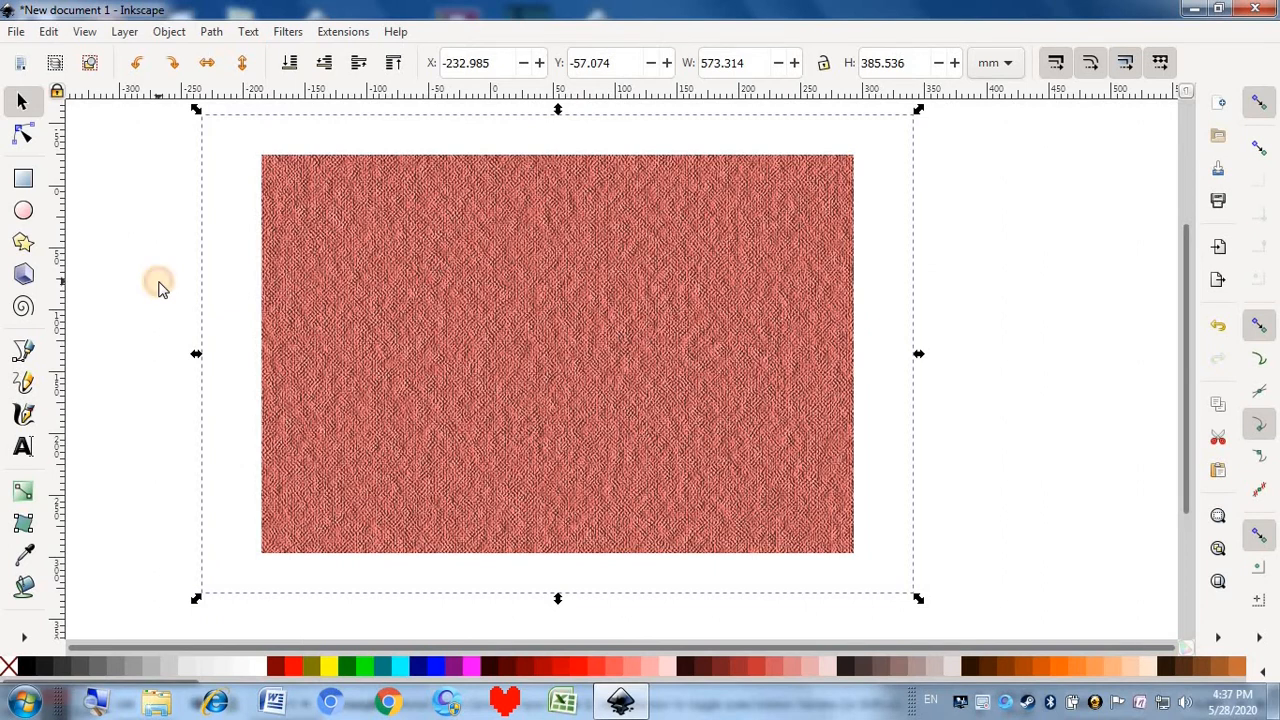
{"action": "left_click", "coordinate": [158, 287]}
{"action": "left_click", "coordinate": [374, 280]}
{"action": "key", "text": "ctrl+z"}
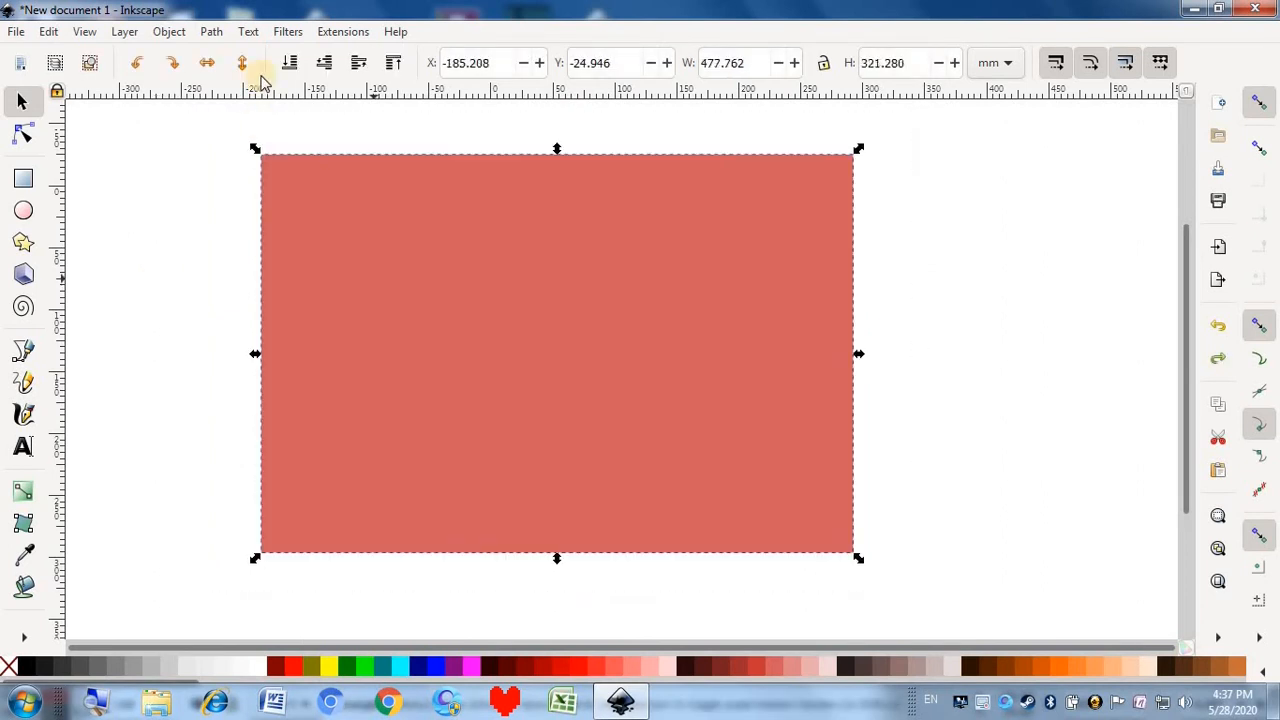
Apply the Paper Bump filter from the Bumps category to the rectangle
{"action": "left_click", "coordinate": [287, 32]}
{"action": "mouse_move", "coordinate": [318, 102]}
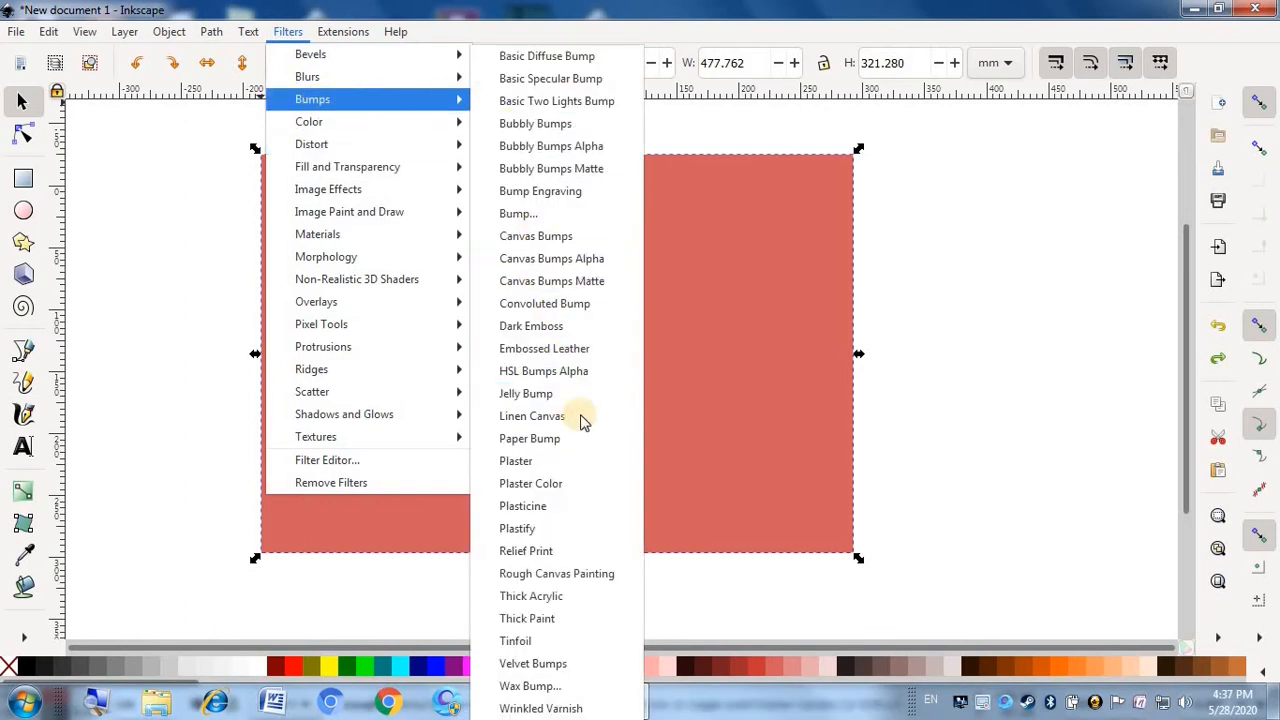
{"action": "left_click", "coordinate": [541, 447]}
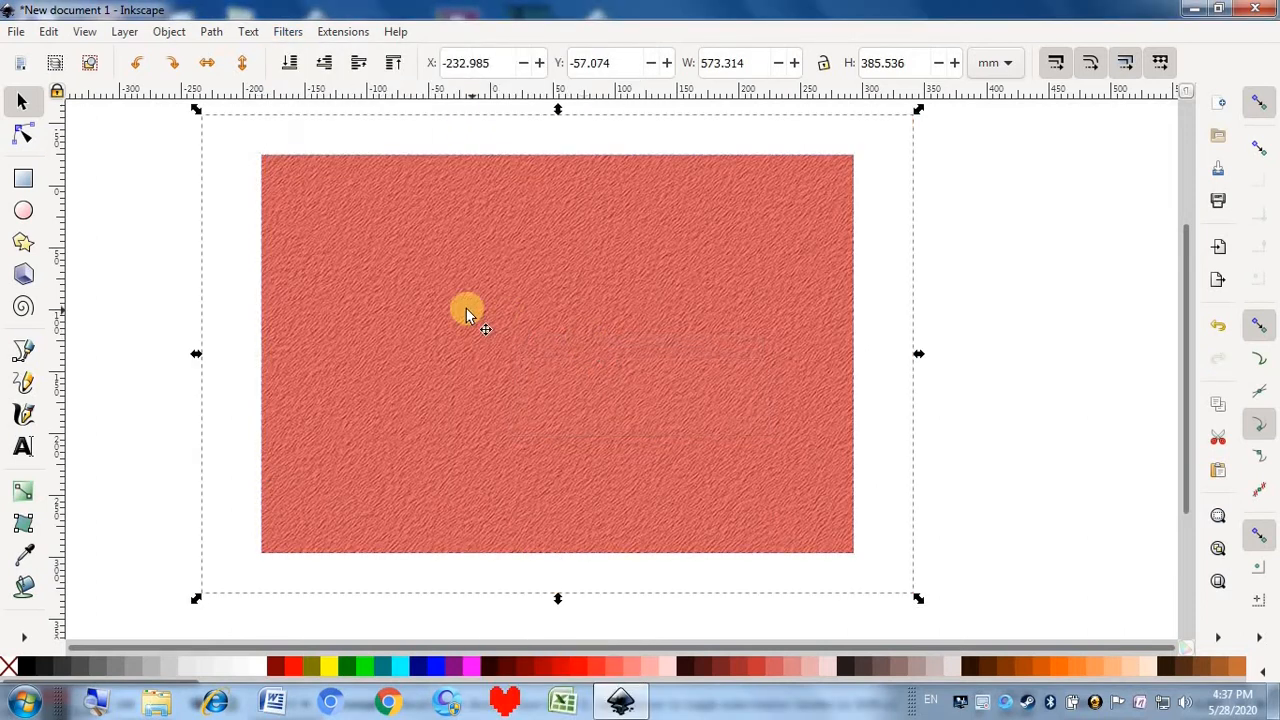
View the rectangle with the Paper Bump filter deselected, reselect it and undo the filter
{"action": "left_click", "coordinate": [145, 311]}
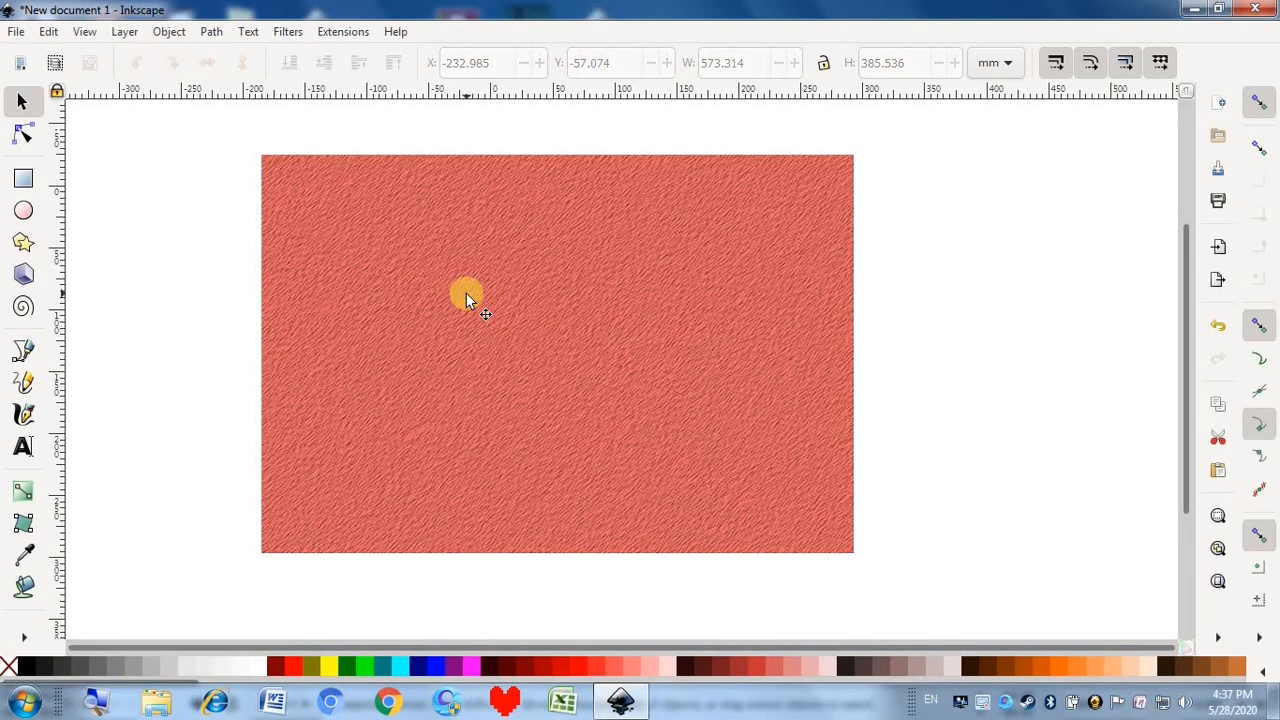
{"action": "left_click", "coordinate": [337, 318]}
{"action": "key", "text": "ctrl+z"}
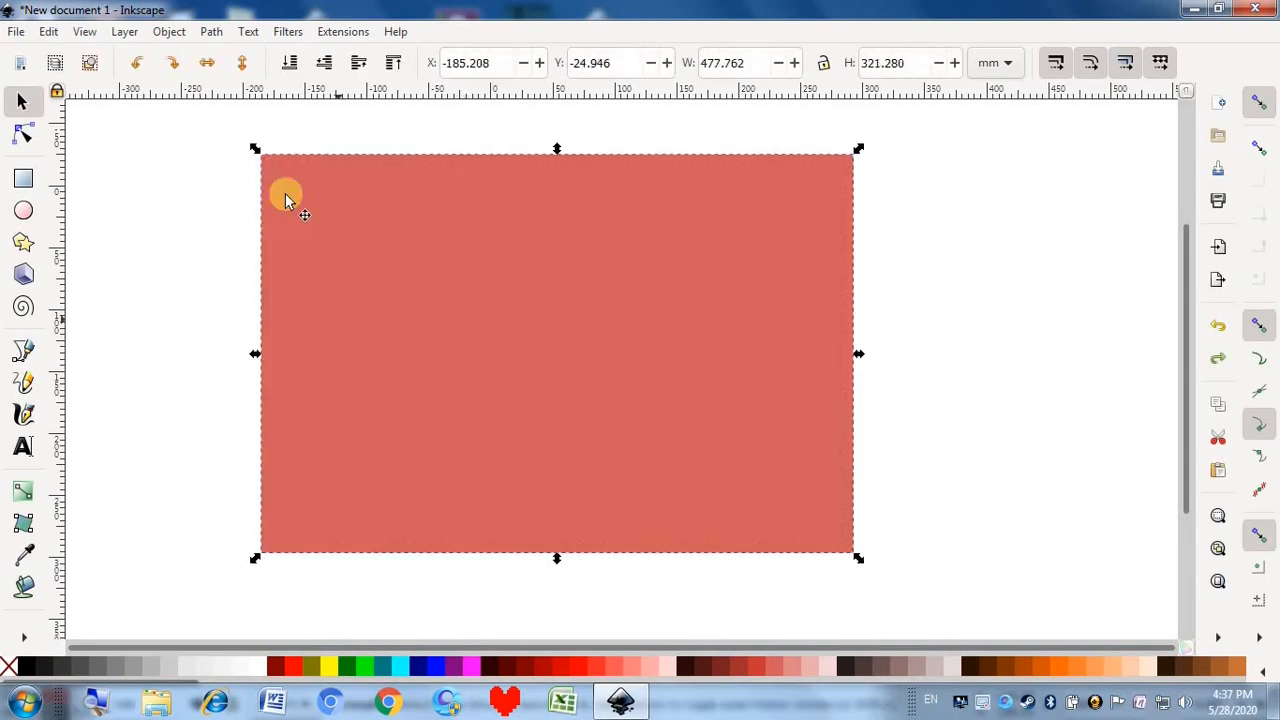
Try the Plaster filter from the Bumps category on the rectangle and undo it
{"action": "left_click", "coordinate": [286, 33]}
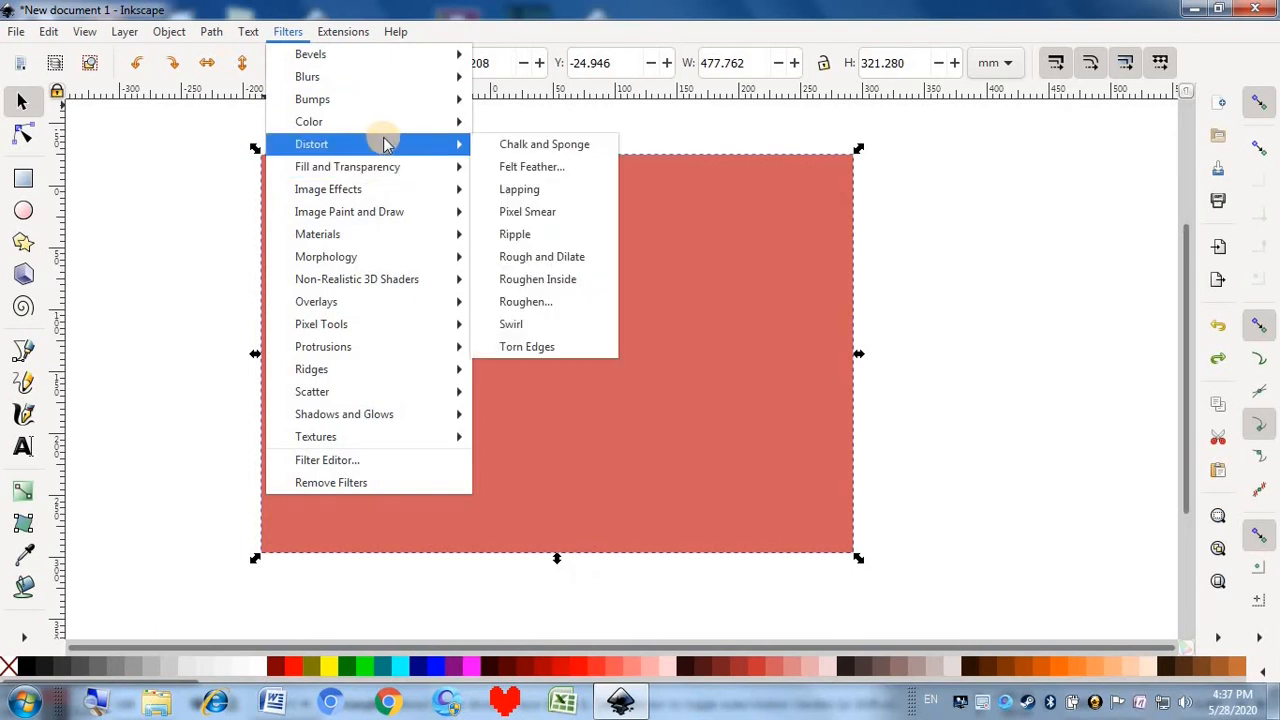
{"action": "mouse_move", "coordinate": [400, 99]}
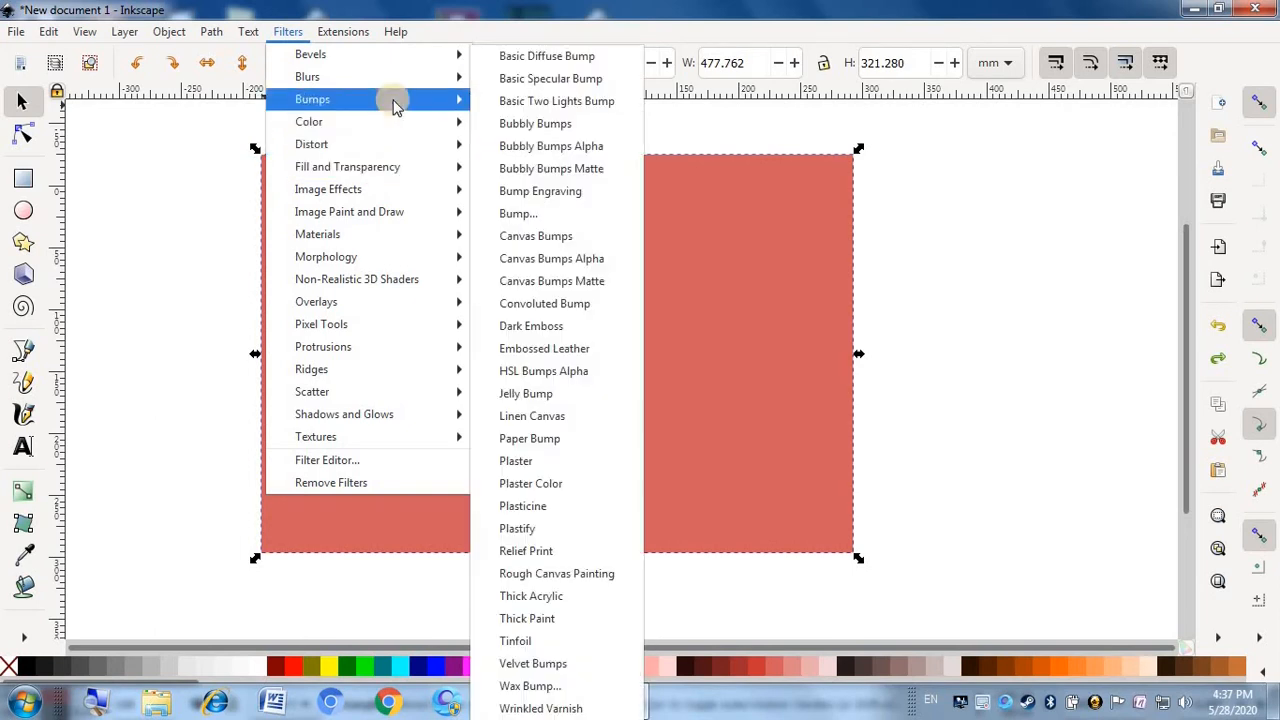
{"action": "left_click", "coordinate": [577, 461]}
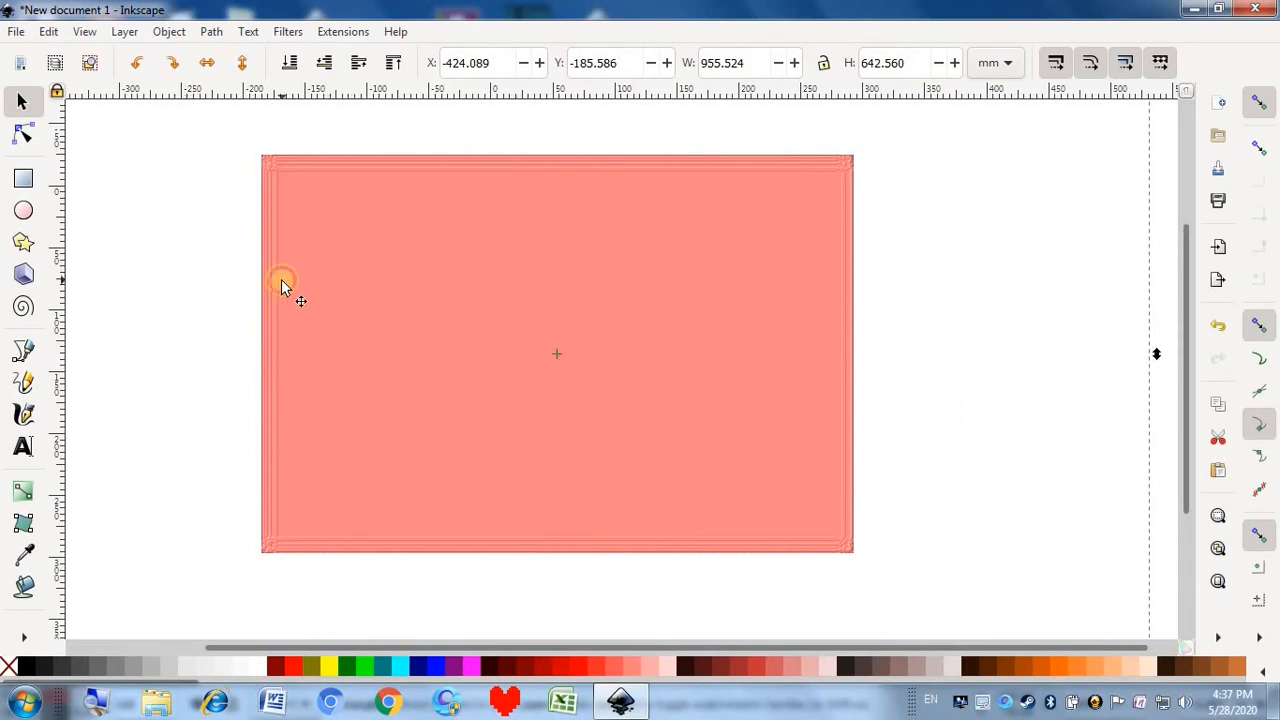
{"action": "key", "text": "ctrl+z"}
Try the Plaster Color filter from the Bumps category on the rectangle, view it deselected, reselect it and undo the filter
{"action": "left_click", "coordinate": [286, 33]}
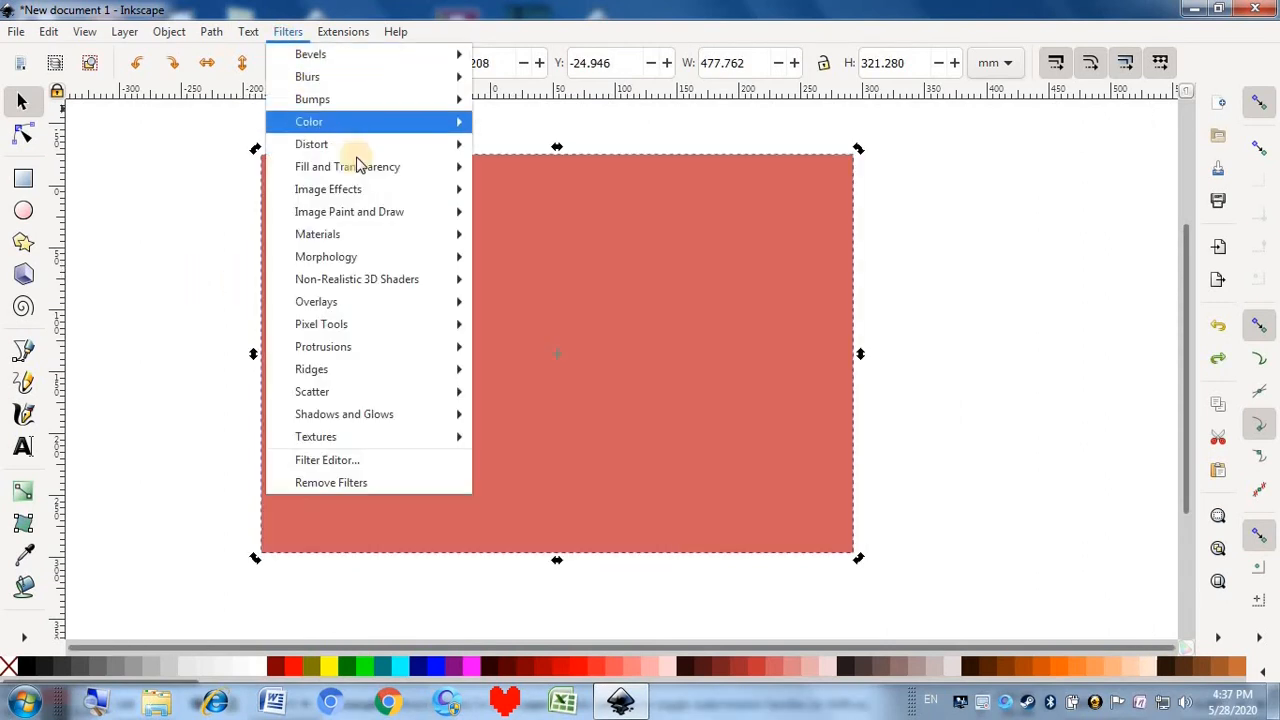
{"action": "mouse_move", "coordinate": [415, 118]}
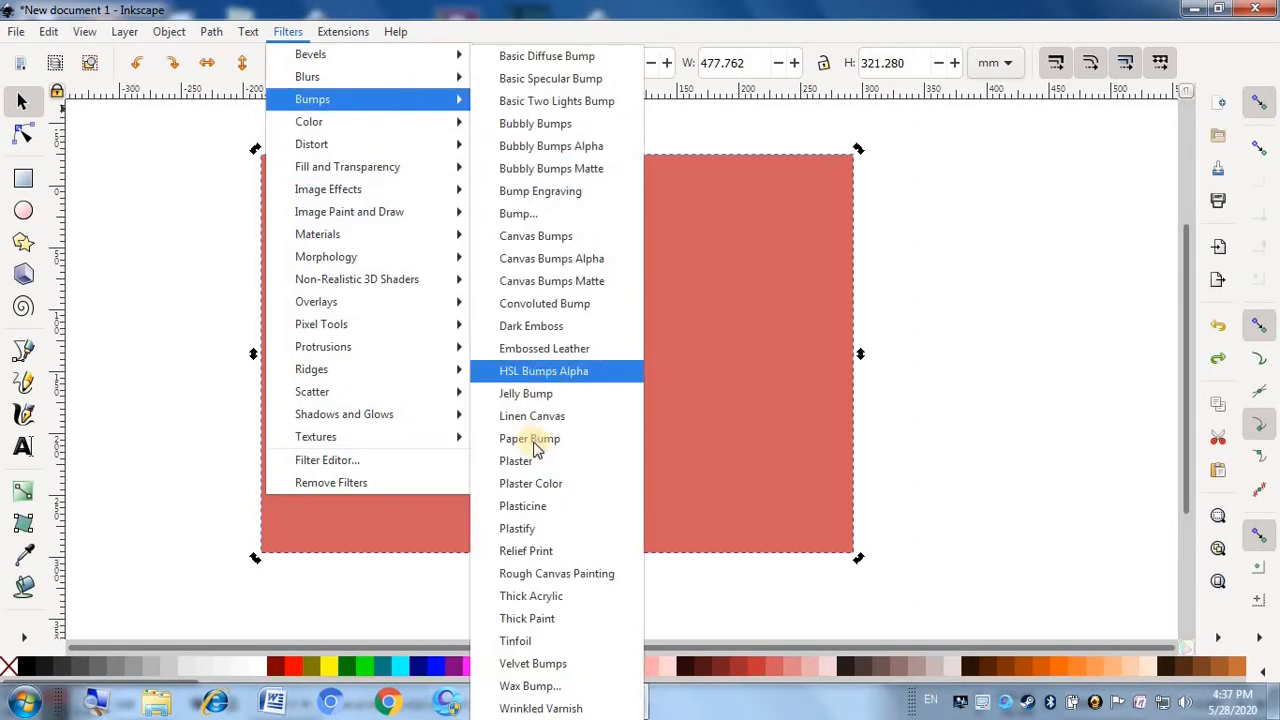
{"action": "left_click", "coordinate": [533, 494]}
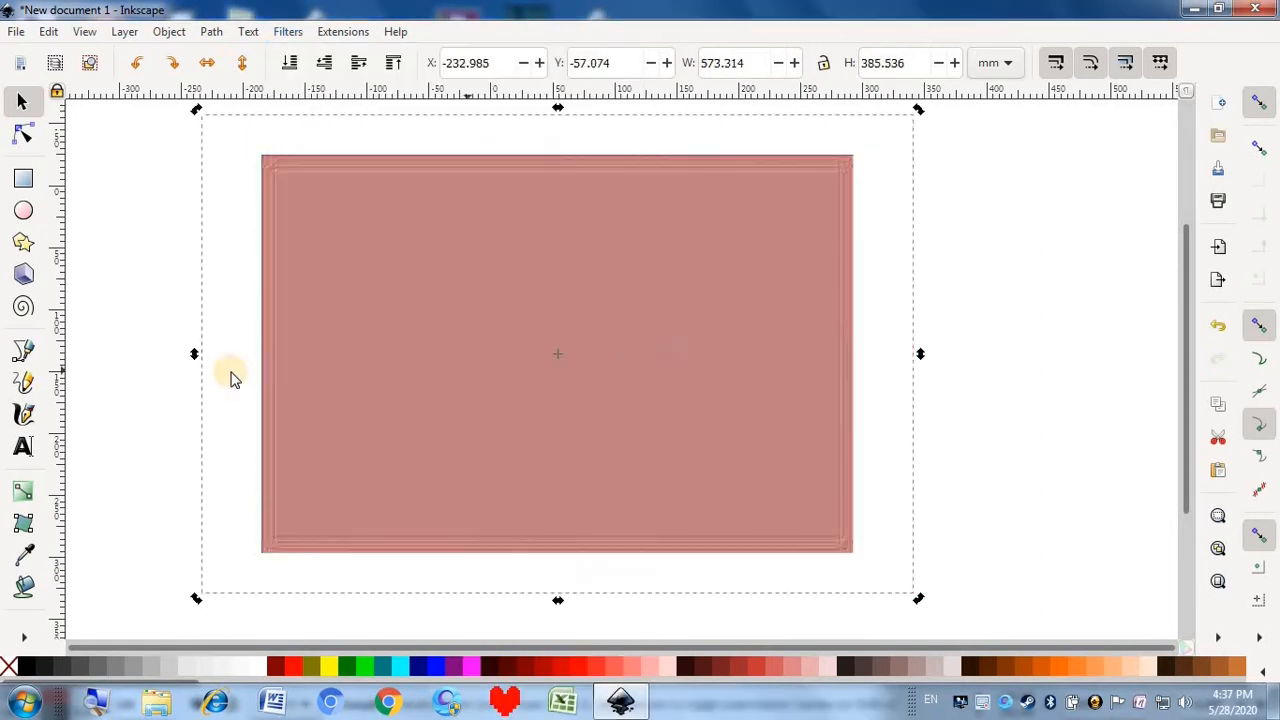
{"action": "left_click", "coordinate": [131, 343]}
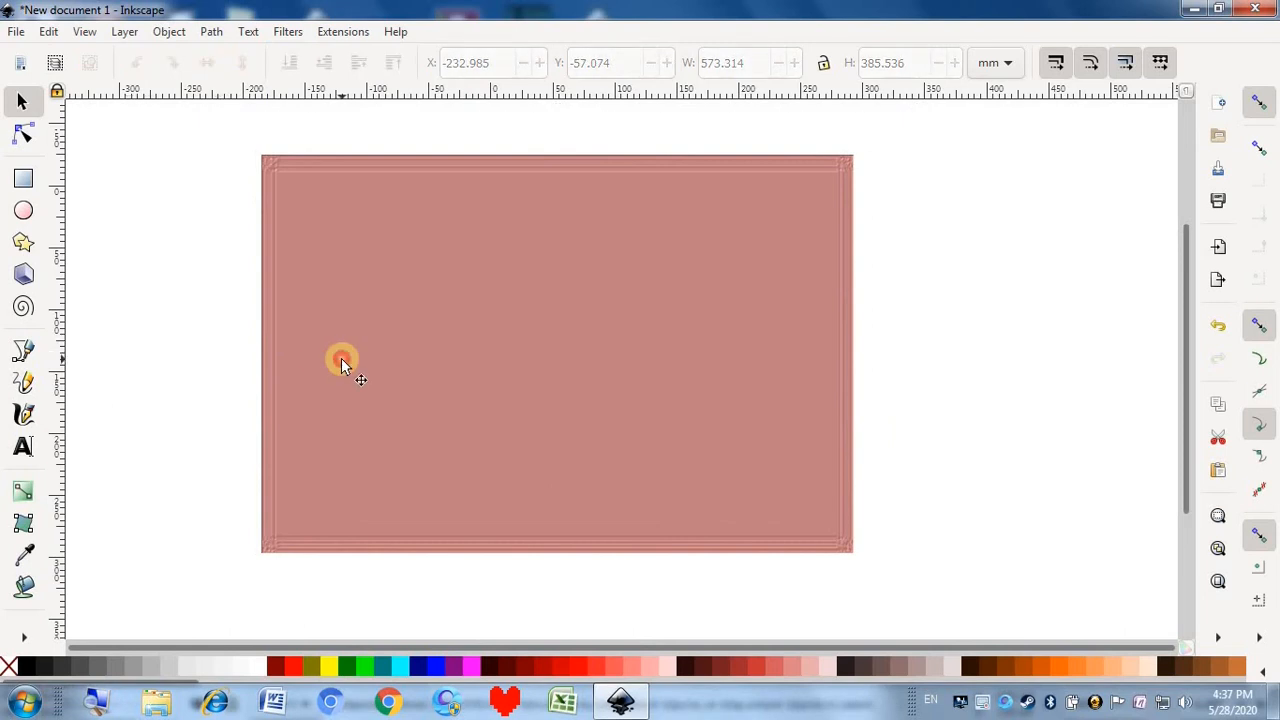
{"action": "left_click", "coordinate": [341, 362]}
{"action": "key", "text": "ctrl+z"}
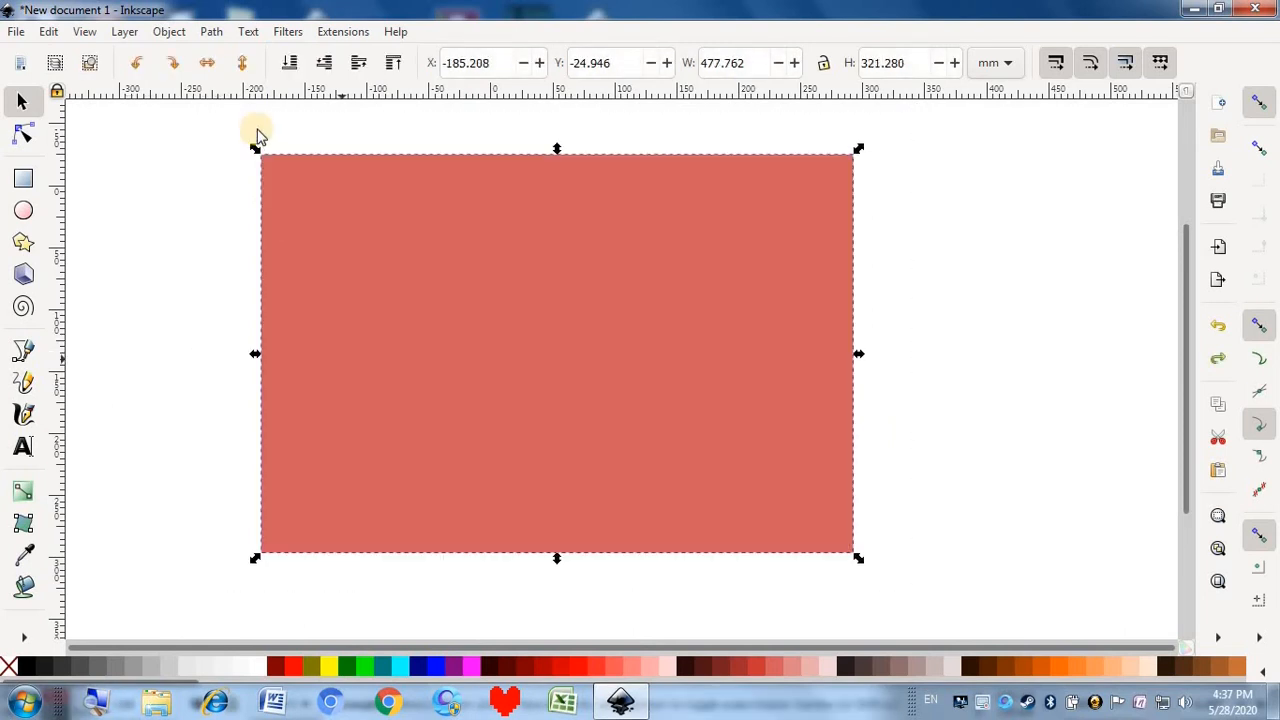
Try the Plasticine filter from the Bumps category on the rectangle, deselect and reselect it, and undo the filter
{"action": "left_click", "coordinate": [292, 33]}
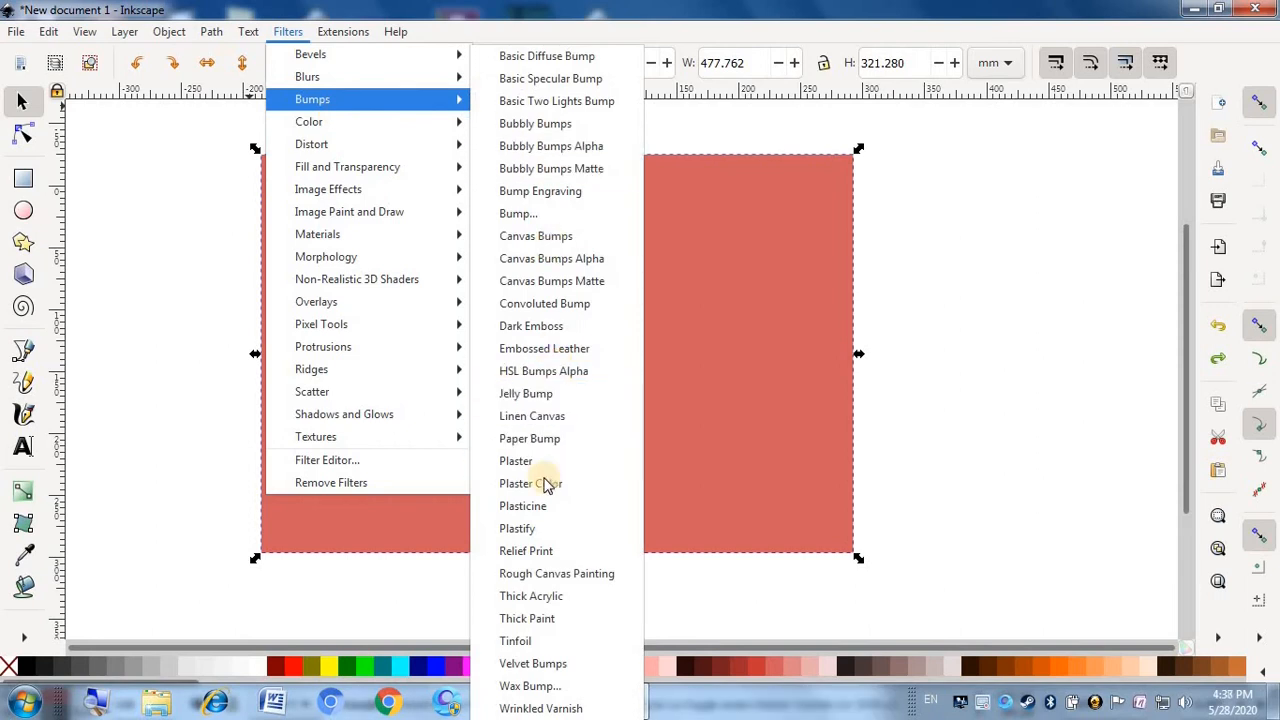
{"action": "left_click", "coordinate": [522, 507]}
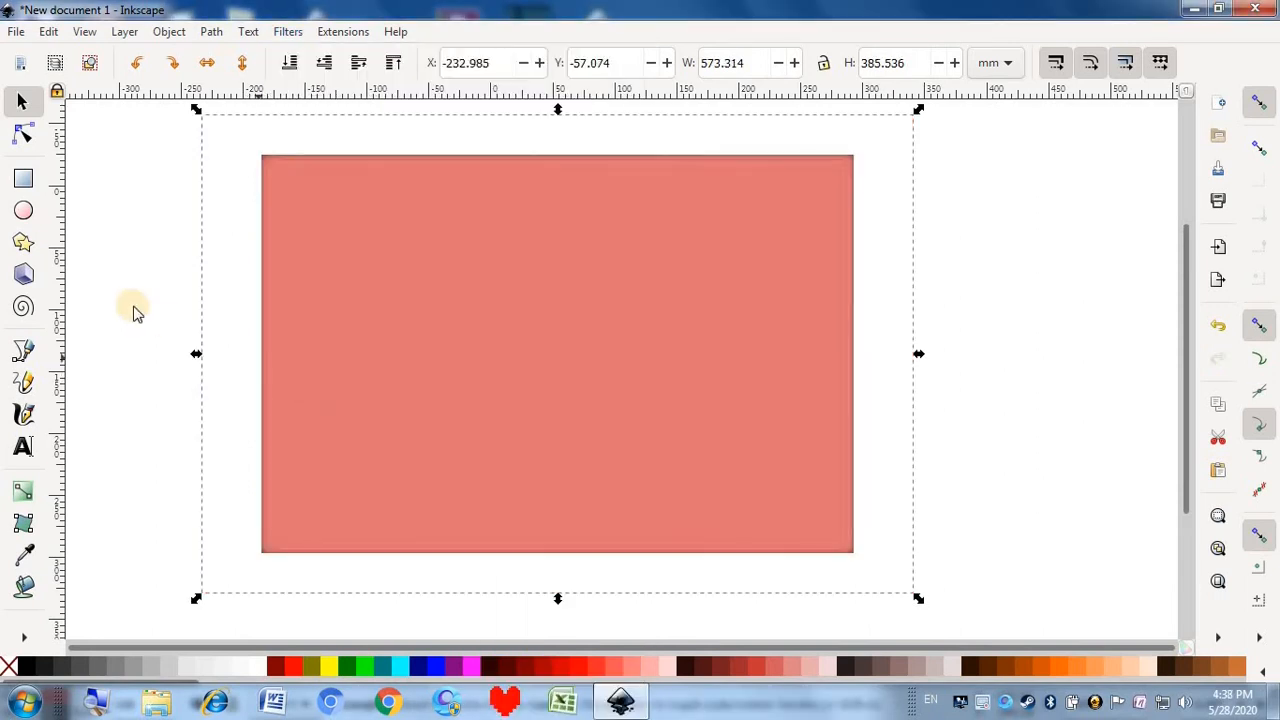
{"action": "left_click", "coordinate": [240, 330]}
{"action": "left_click", "coordinate": [457, 380]}
{"action": "key", "text": "ctrl+z"}
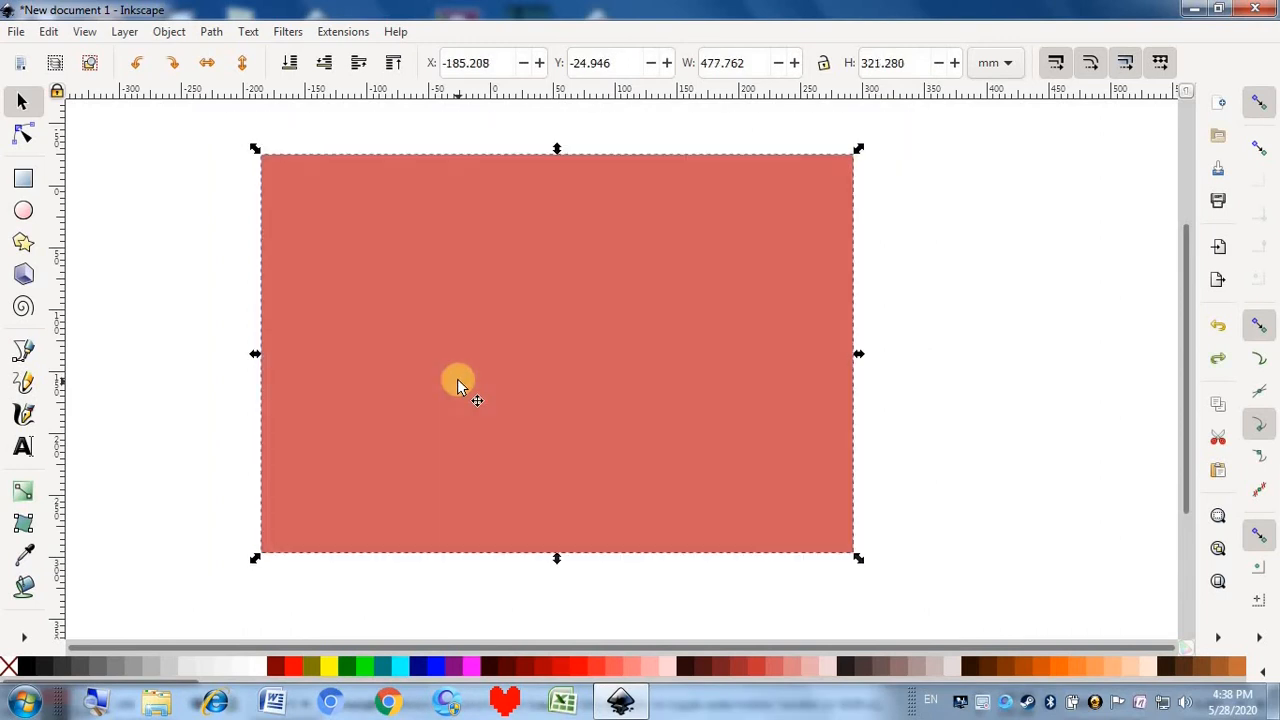
Try the Plastify filter from the Bumps category on the rectangle, view it deselected, reselect it and undo the filter
{"action": "left_click", "coordinate": [287, 32]}
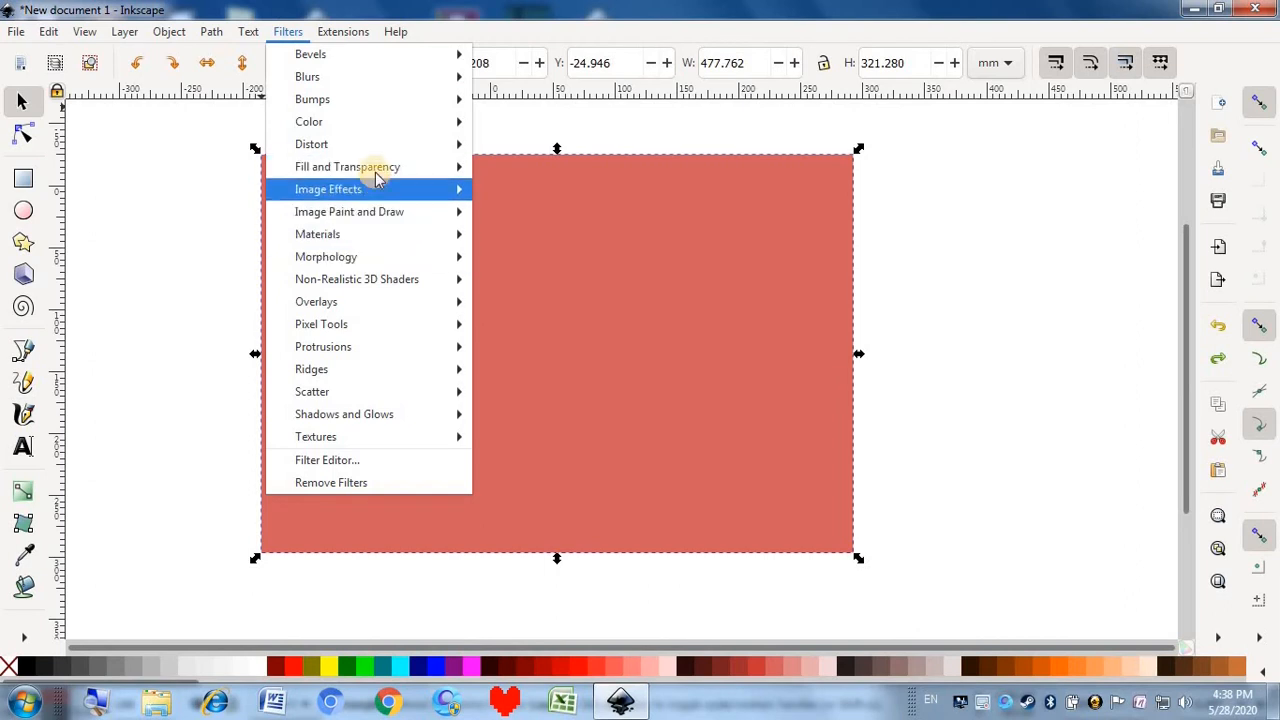
{"action": "mouse_move", "coordinate": [370, 122]}
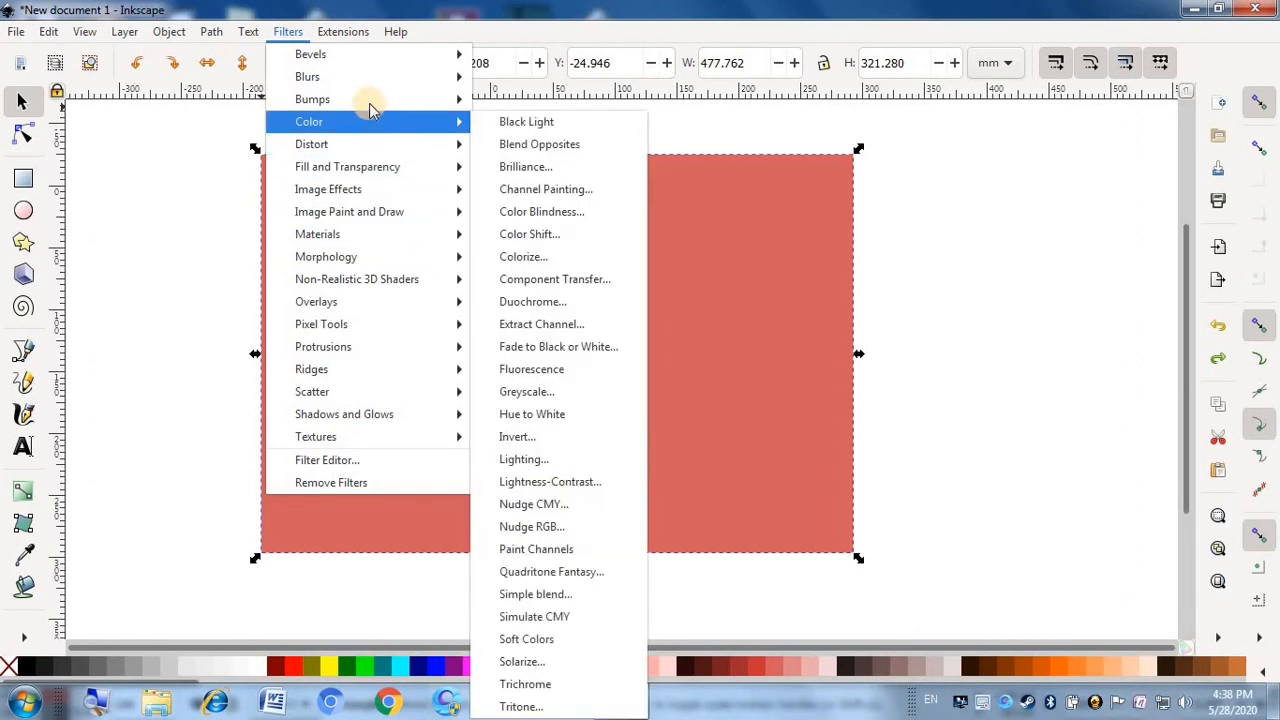
{"action": "mouse_move", "coordinate": [369, 100]}
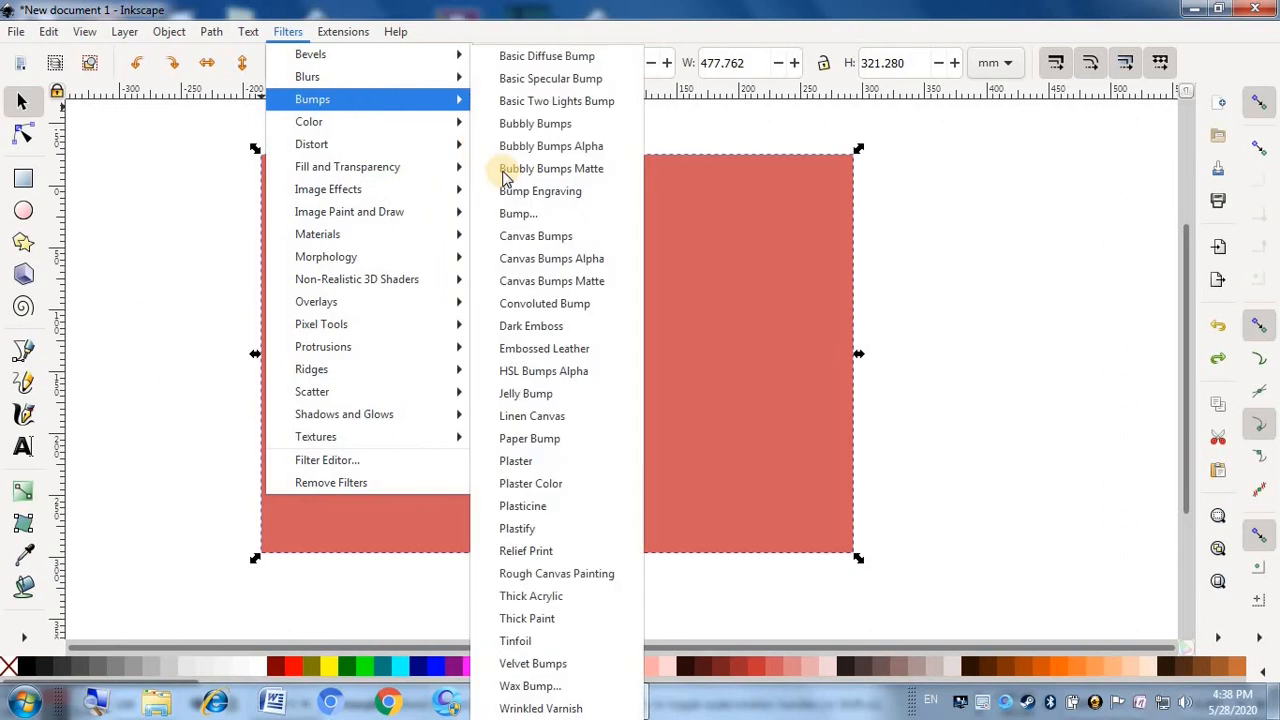
{"action": "left_click", "coordinate": [528, 530]}
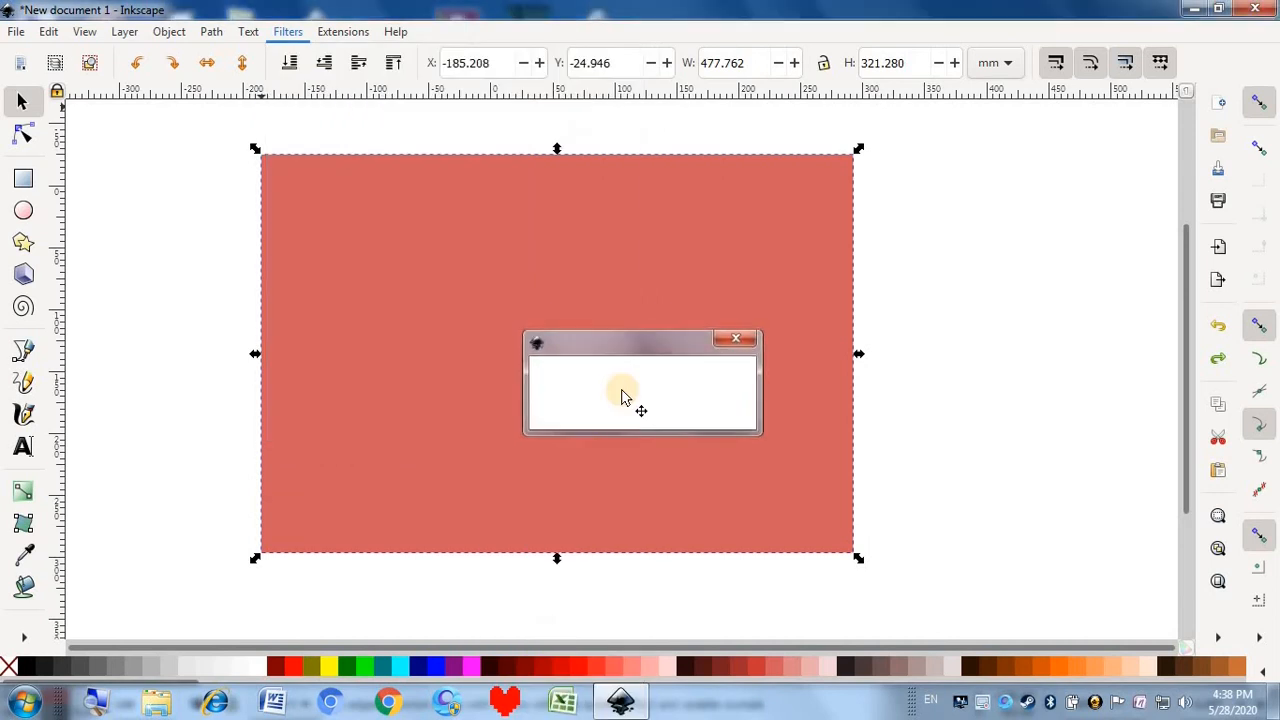
{"action": "left_click", "coordinate": [104, 358]}
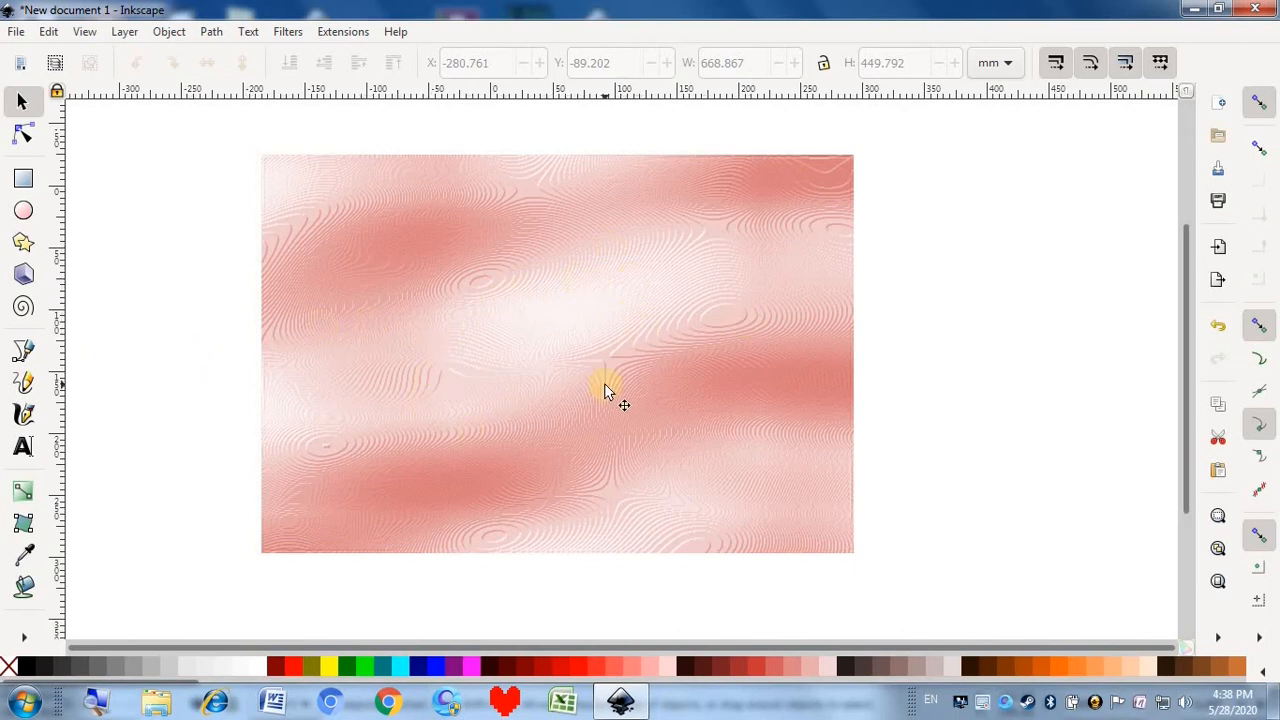
{"action": "left_click", "coordinate": [316, 296]}
{"action": "key", "text": "ctrl+z"}
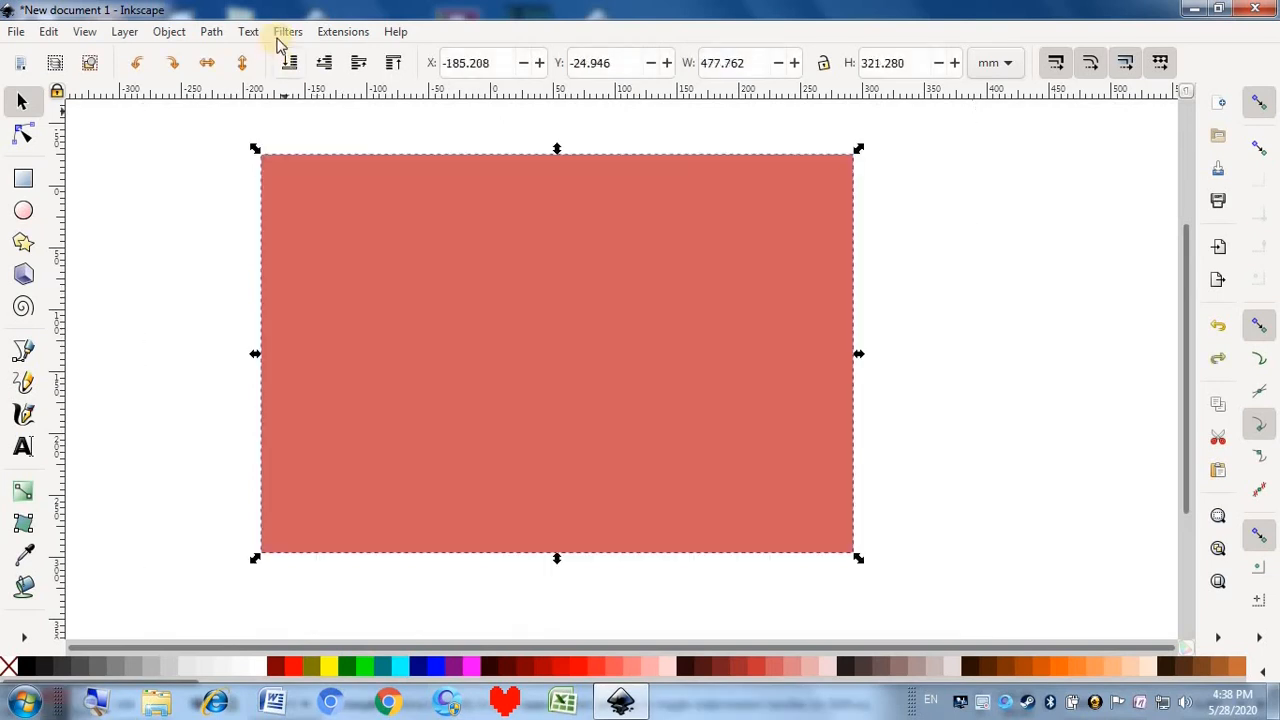
Try the Relief Print filter from the Bumps category on the rectangle and undo it
{"action": "left_click", "coordinate": [284, 32]}
{"action": "mouse_move", "coordinate": [404, 104]}
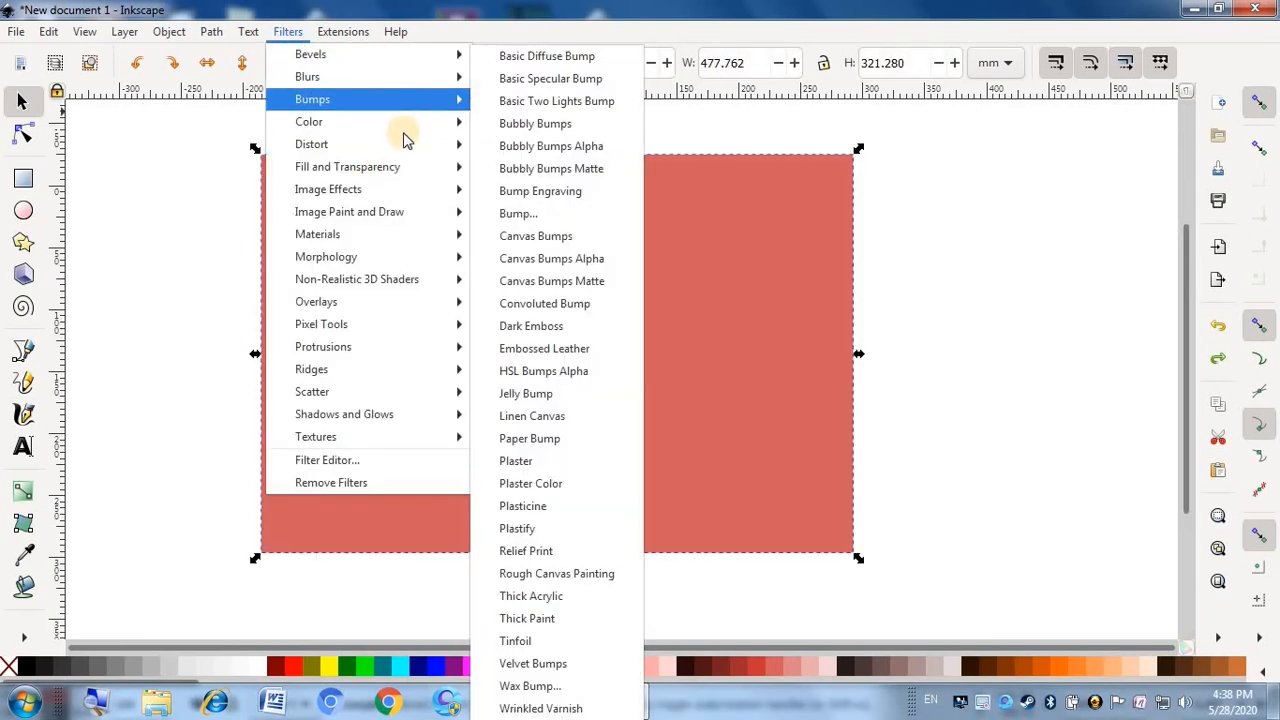
{"action": "left_click", "coordinate": [549, 553]}
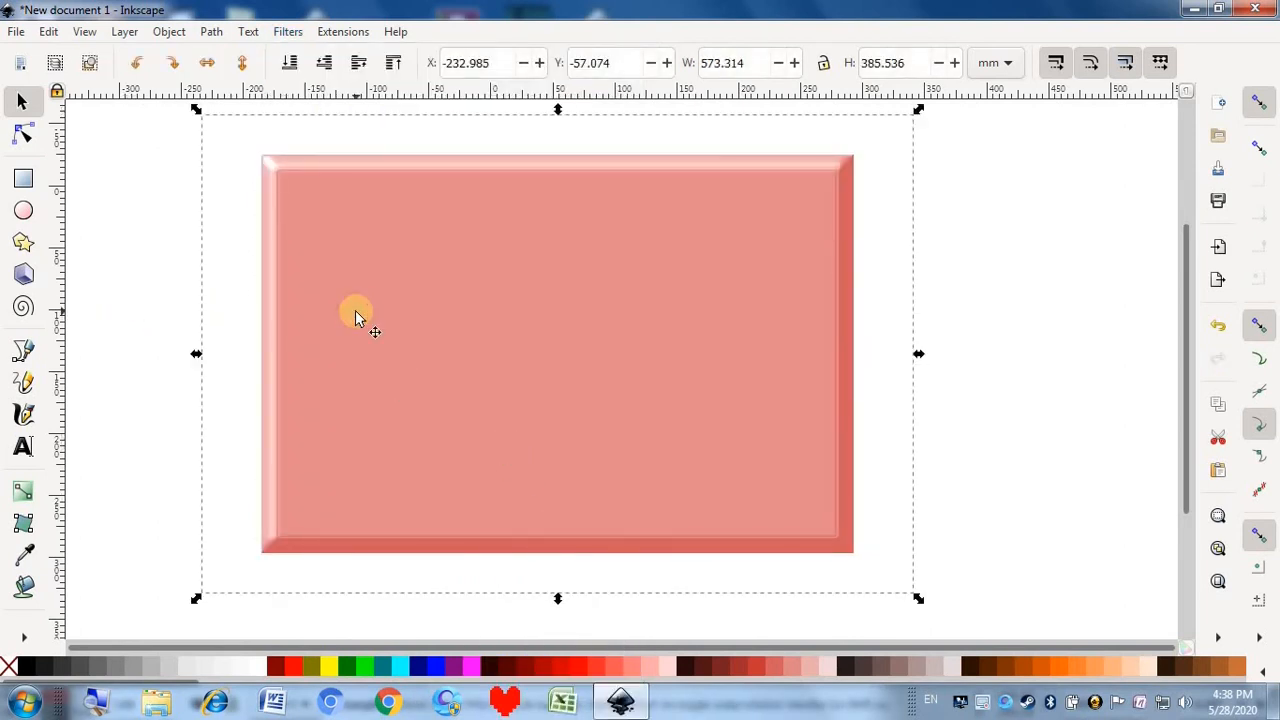
{"action": "key", "text": "ctrl+z"}
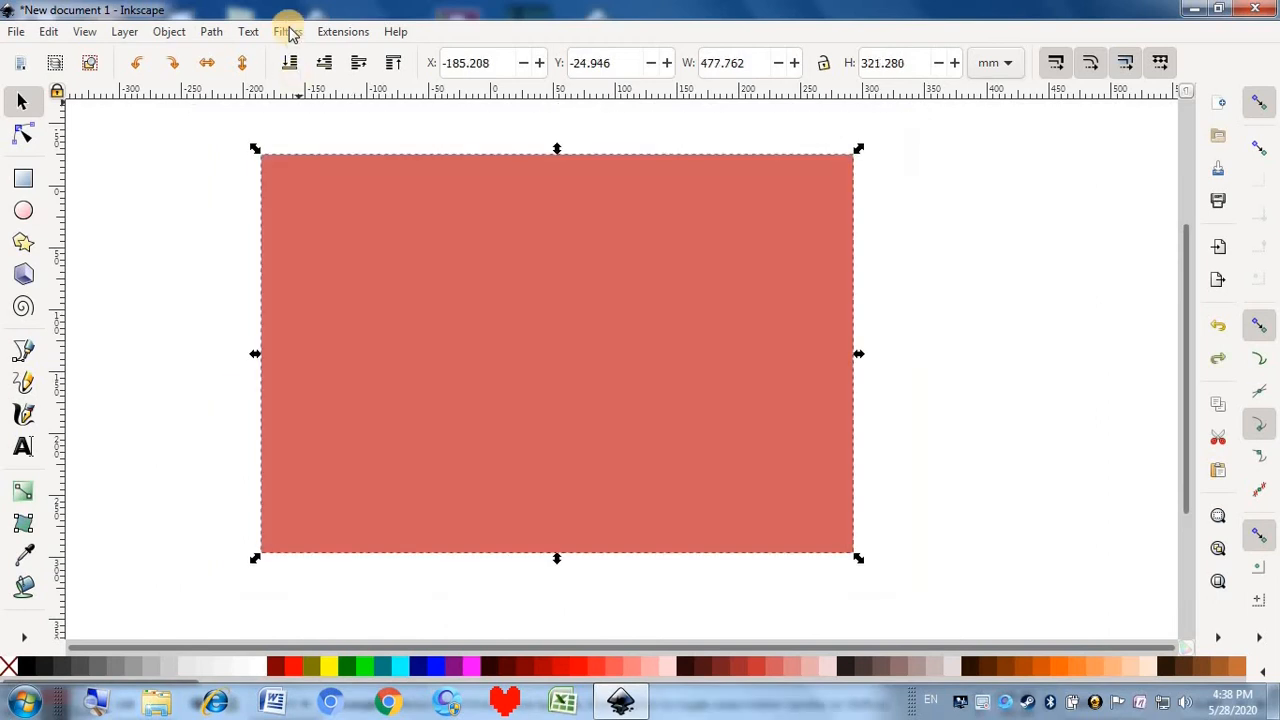
Try the Rough Canvas Painting filter from the Bumps category on the rectangle and undo it
{"action": "left_click", "coordinate": [287, 31]}
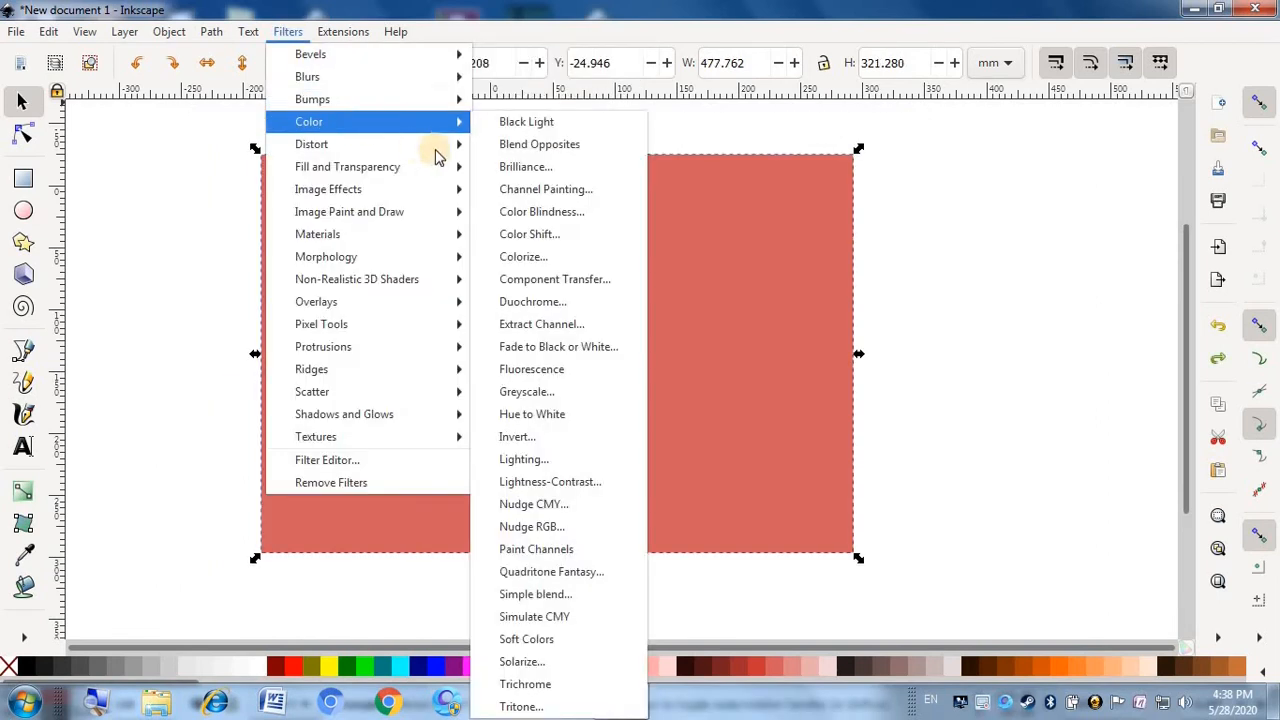
{"action": "mouse_move", "coordinate": [410, 108]}
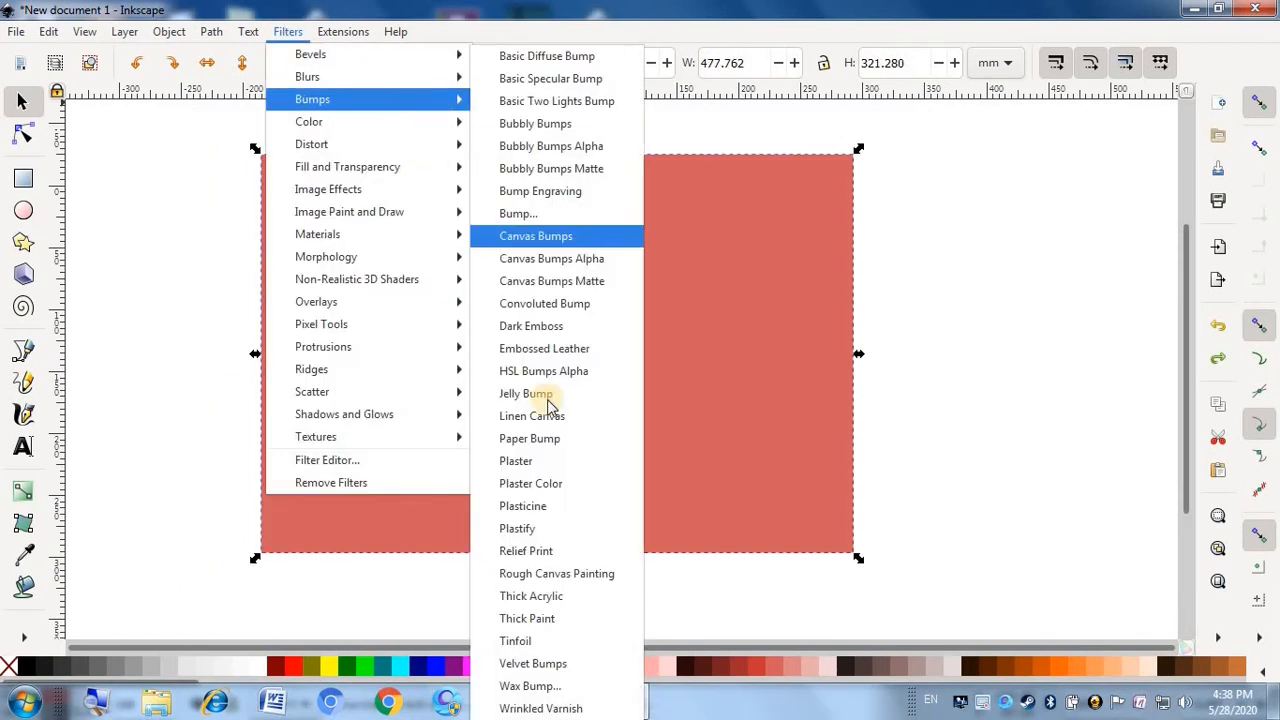
{"action": "left_click", "coordinate": [533, 576]}
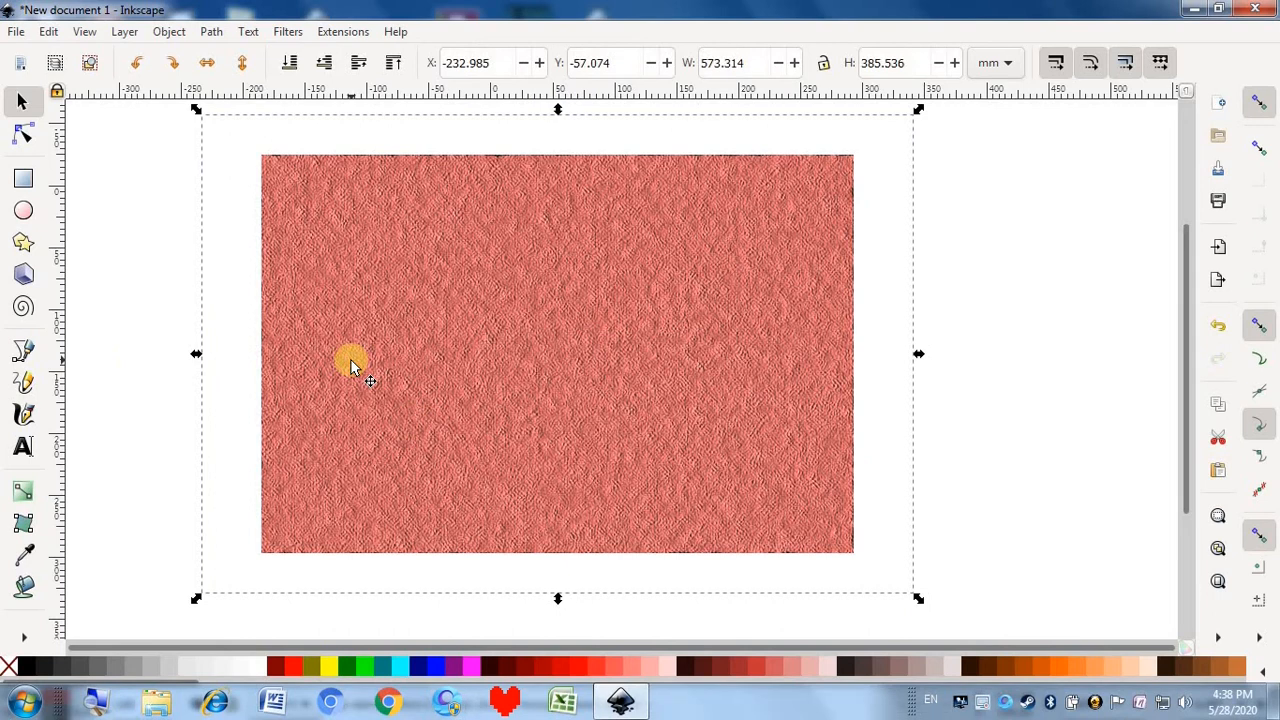
{"action": "key", "text": "ctrl+z"}
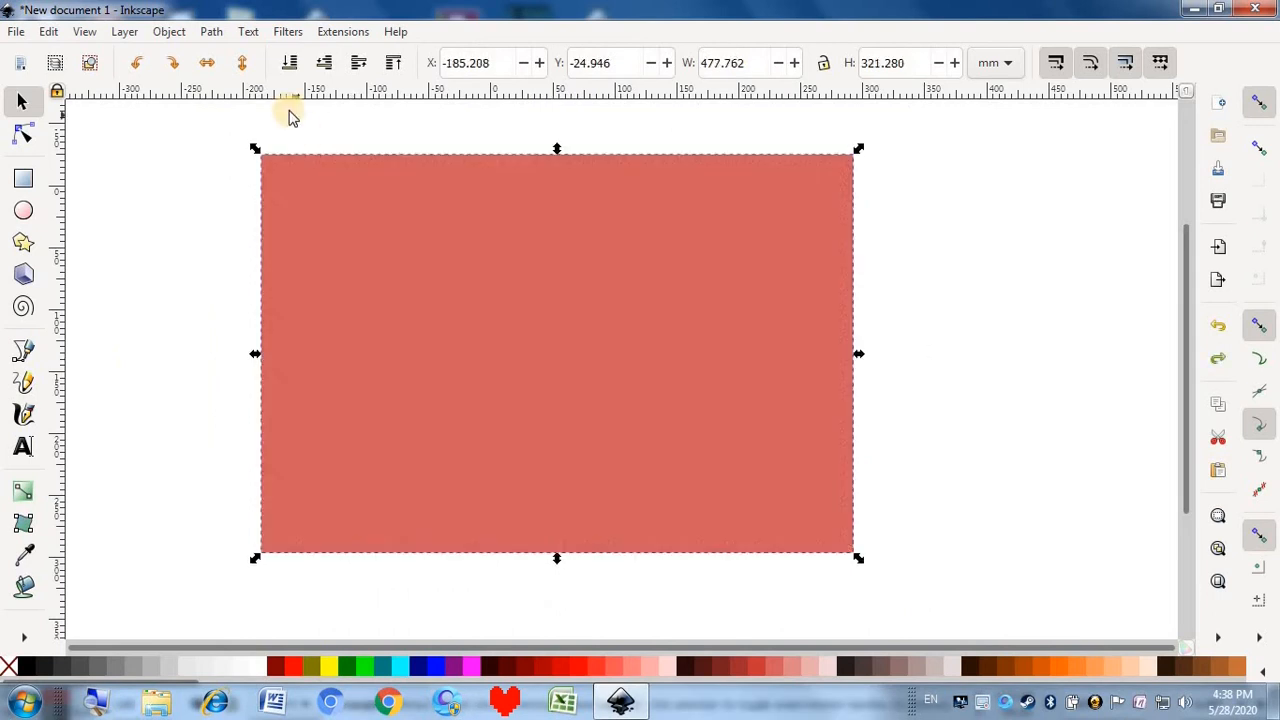
Try the Thick Acrylic filter from the Bumps category on the rectangle, view it deselected, reselect it and undo the filter
{"action": "left_click", "coordinate": [283, 32]}
{"action": "mouse_move", "coordinate": [357, 112]}
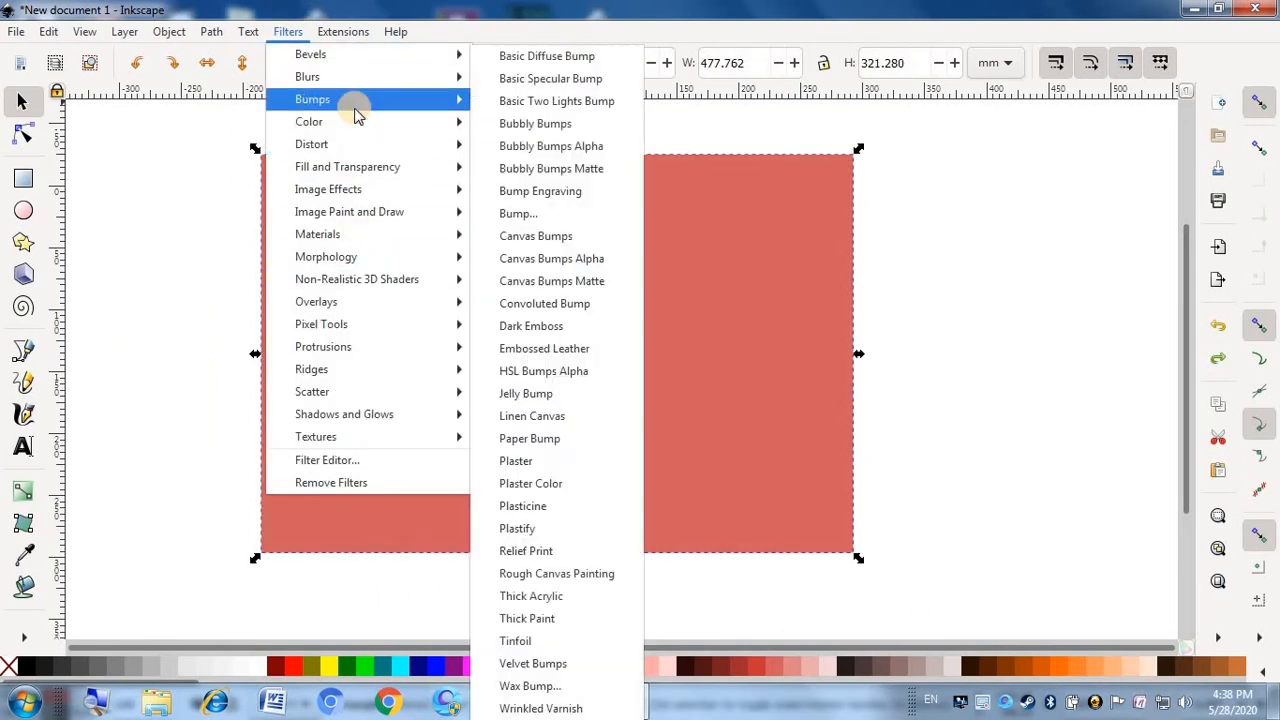
{"action": "left_click", "coordinate": [516, 597]}
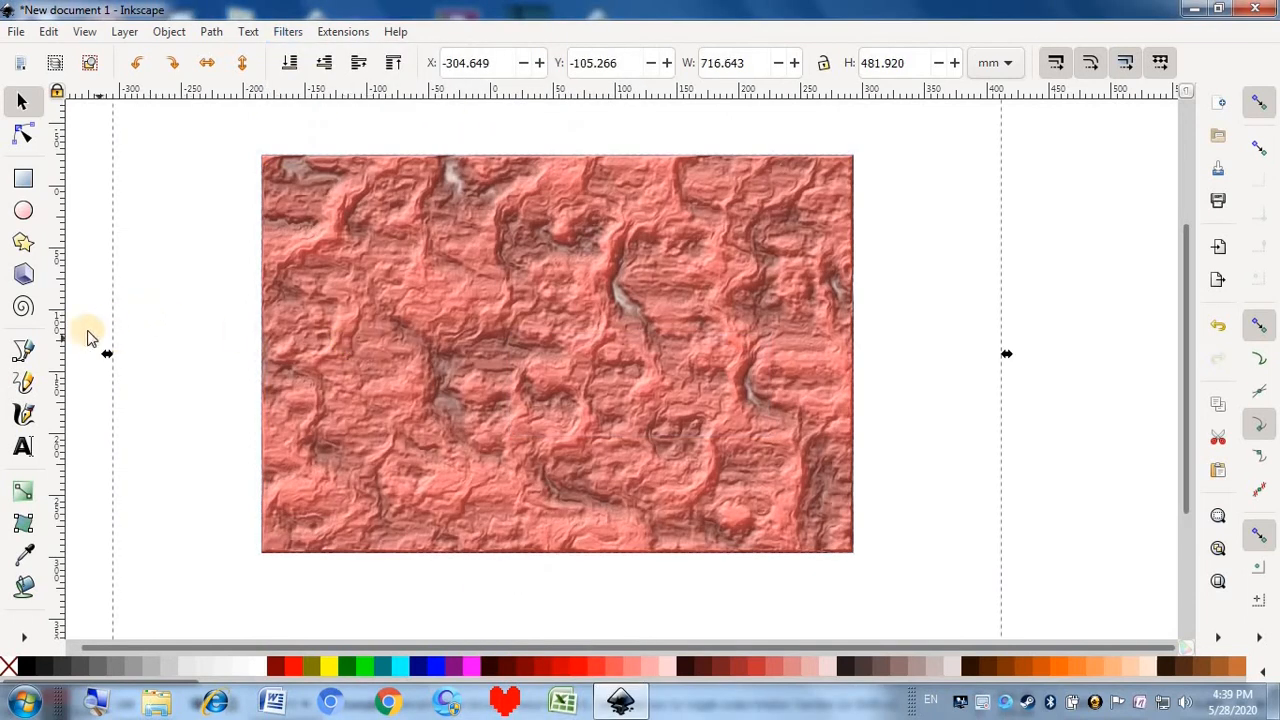
{"action": "left_click", "coordinate": [87, 336]}
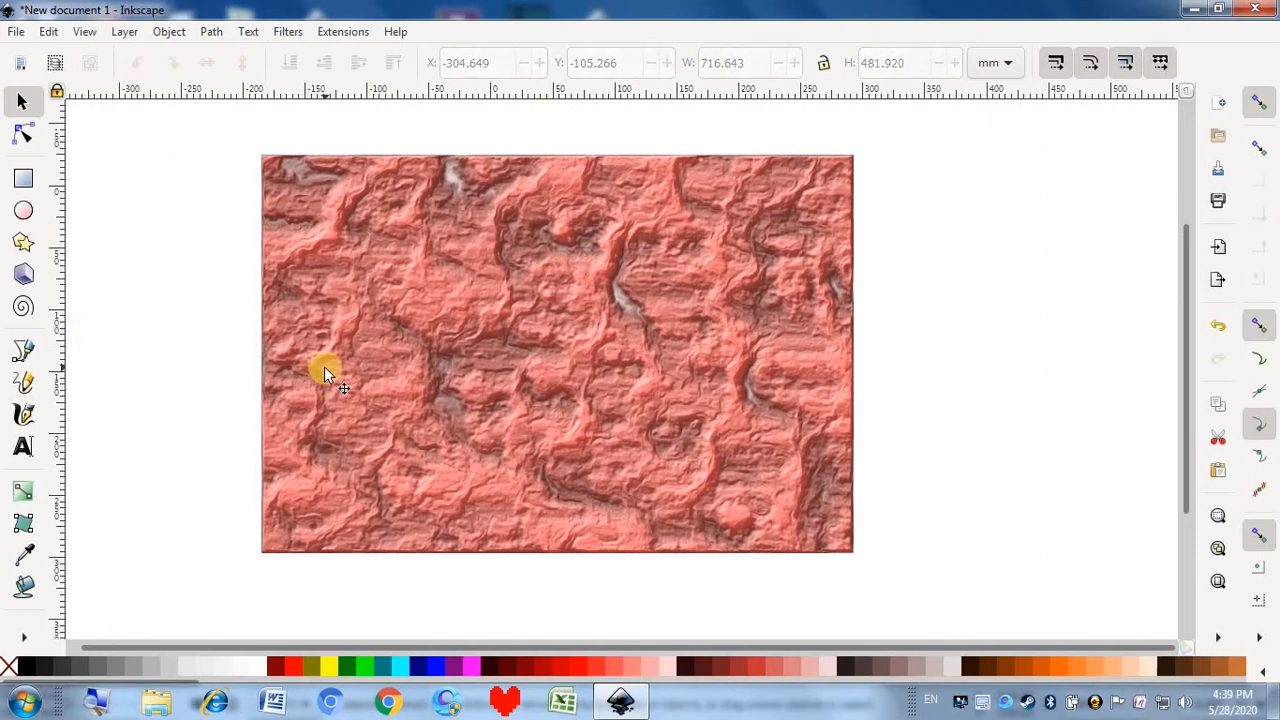
{"action": "left_click", "coordinate": [323, 372]}
{"action": "key", "text": "ctrl+z"}
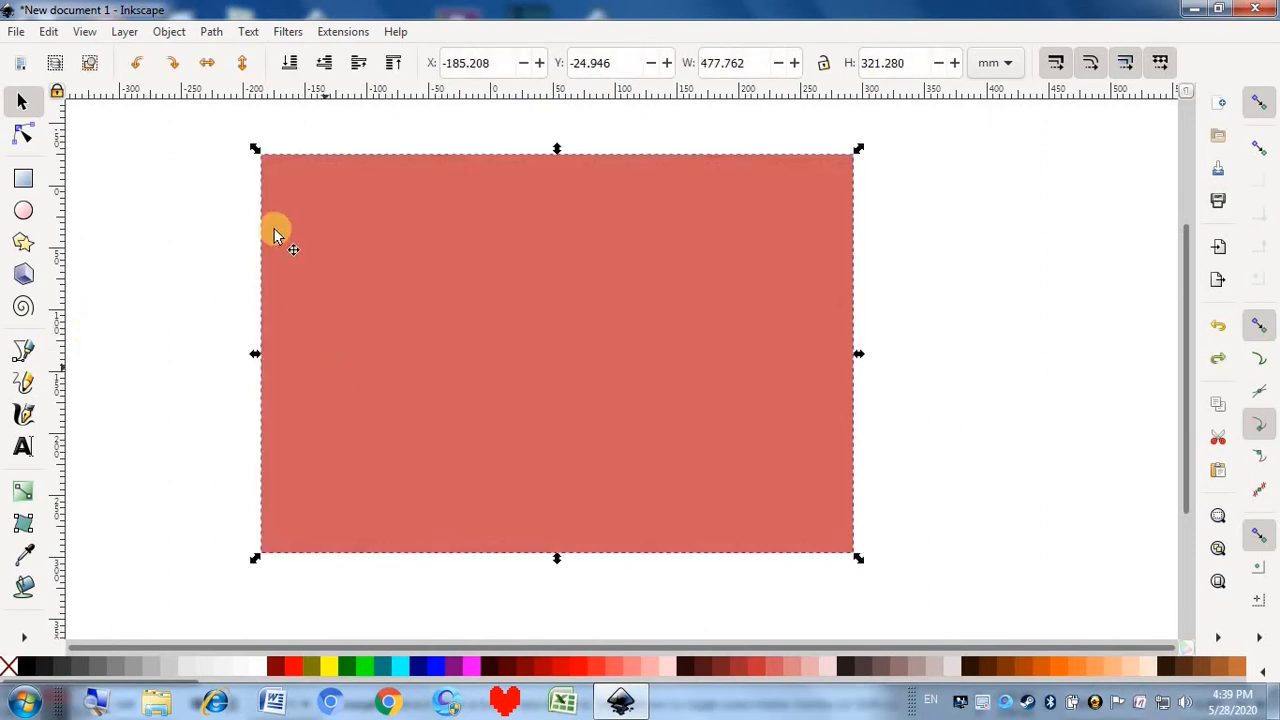
Try the Thick Paint filter from the Bumps category on the rectangle and undo it
{"action": "left_click", "coordinate": [255, 32]}
{"action": "mouse_move", "coordinate": [288, 31]}
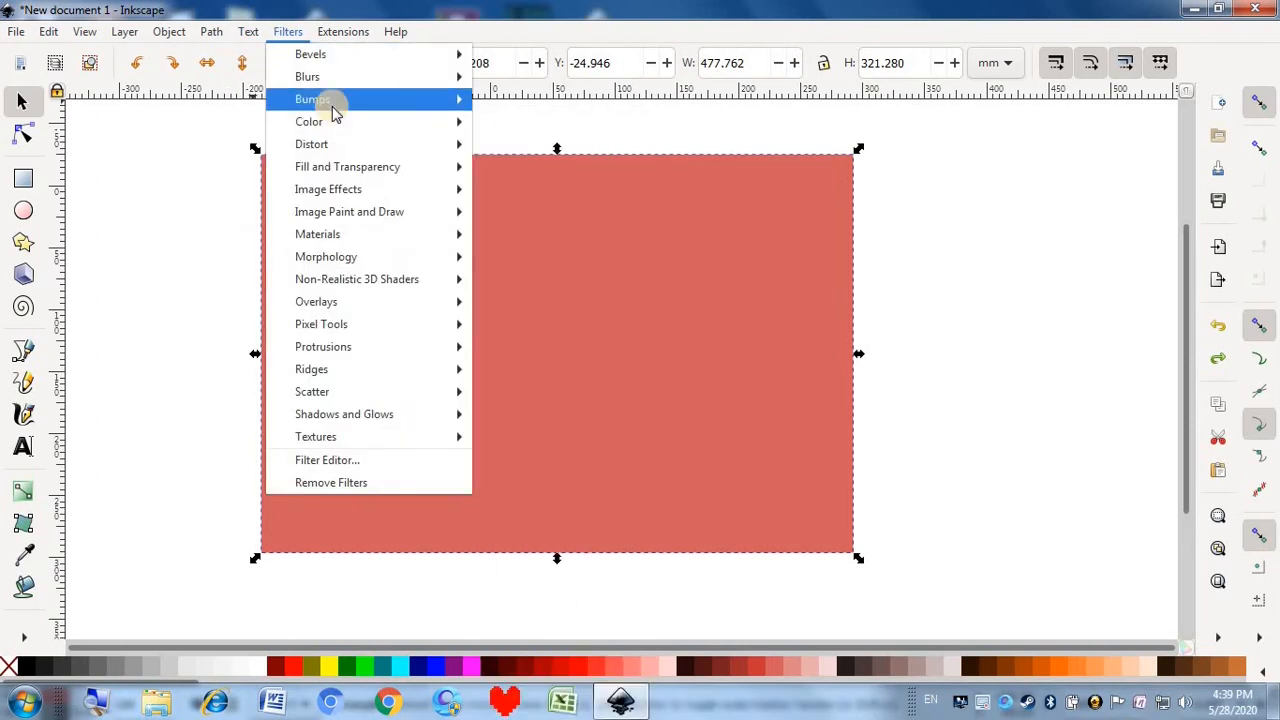
{"action": "mouse_move", "coordinate": [335, 110]}
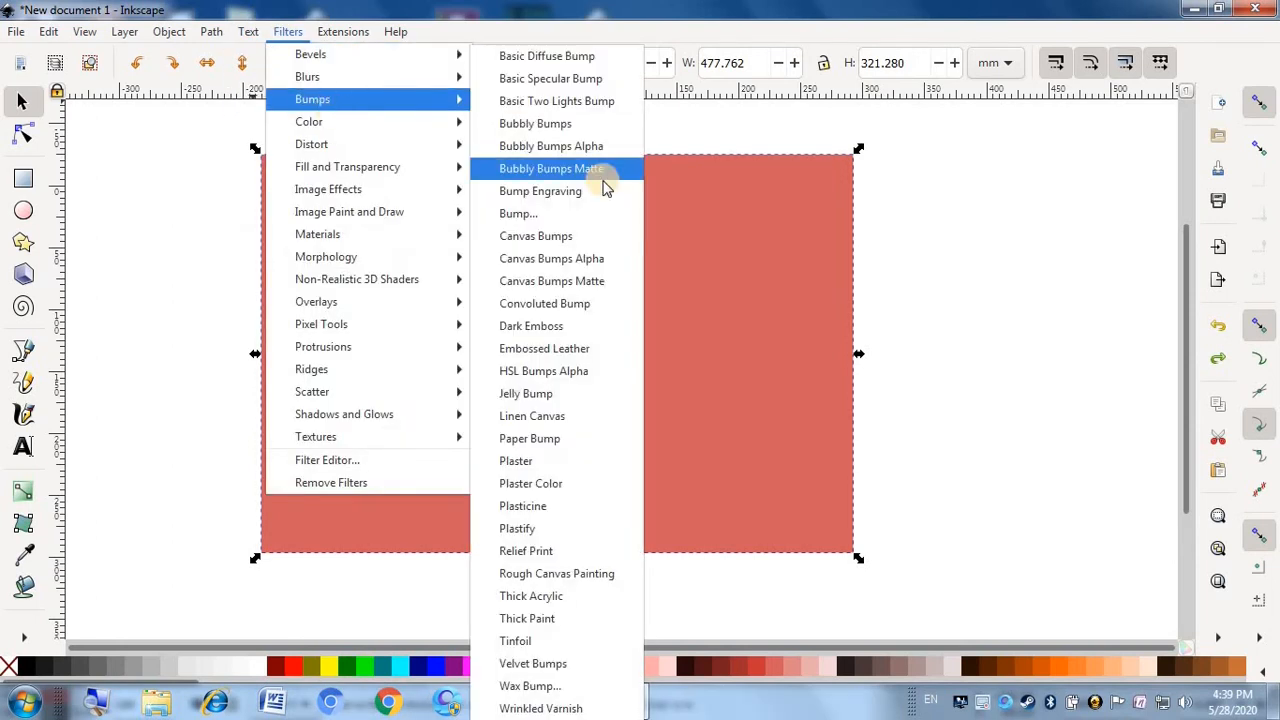
{"action": "left_click", "coordinate": [529, 625]}
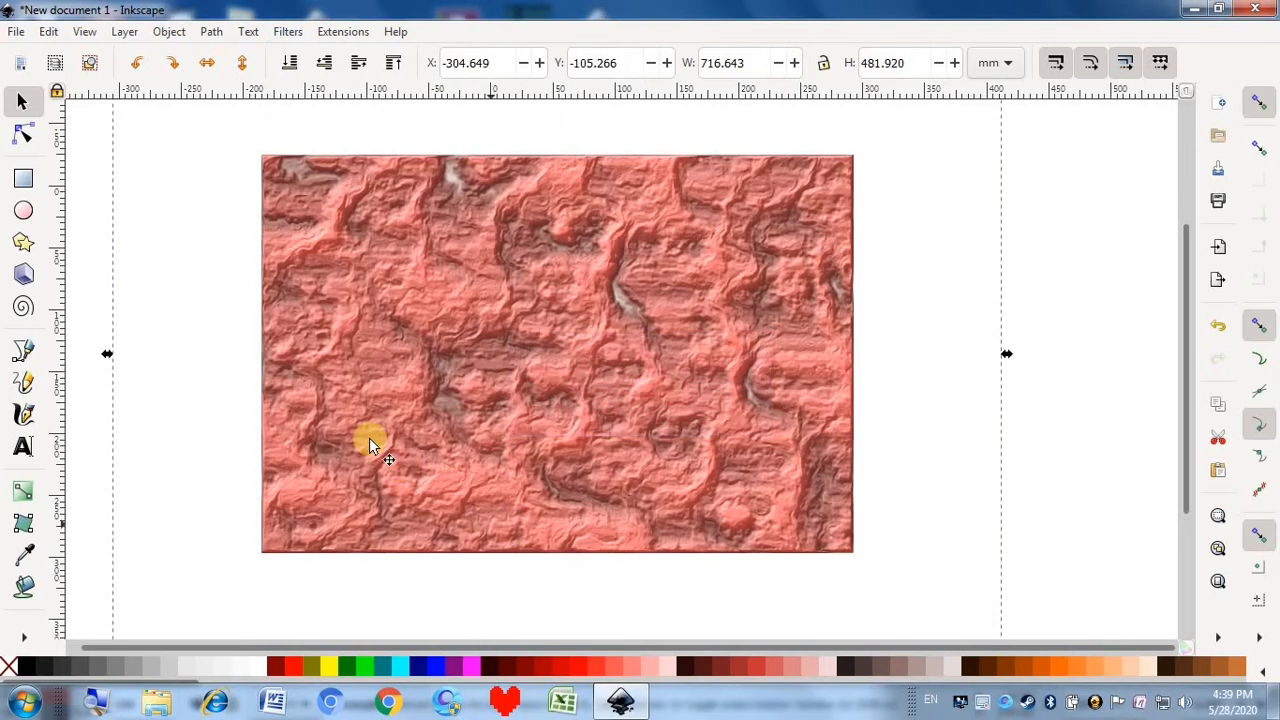
{"action": "key", "text": "ctrl+z"}
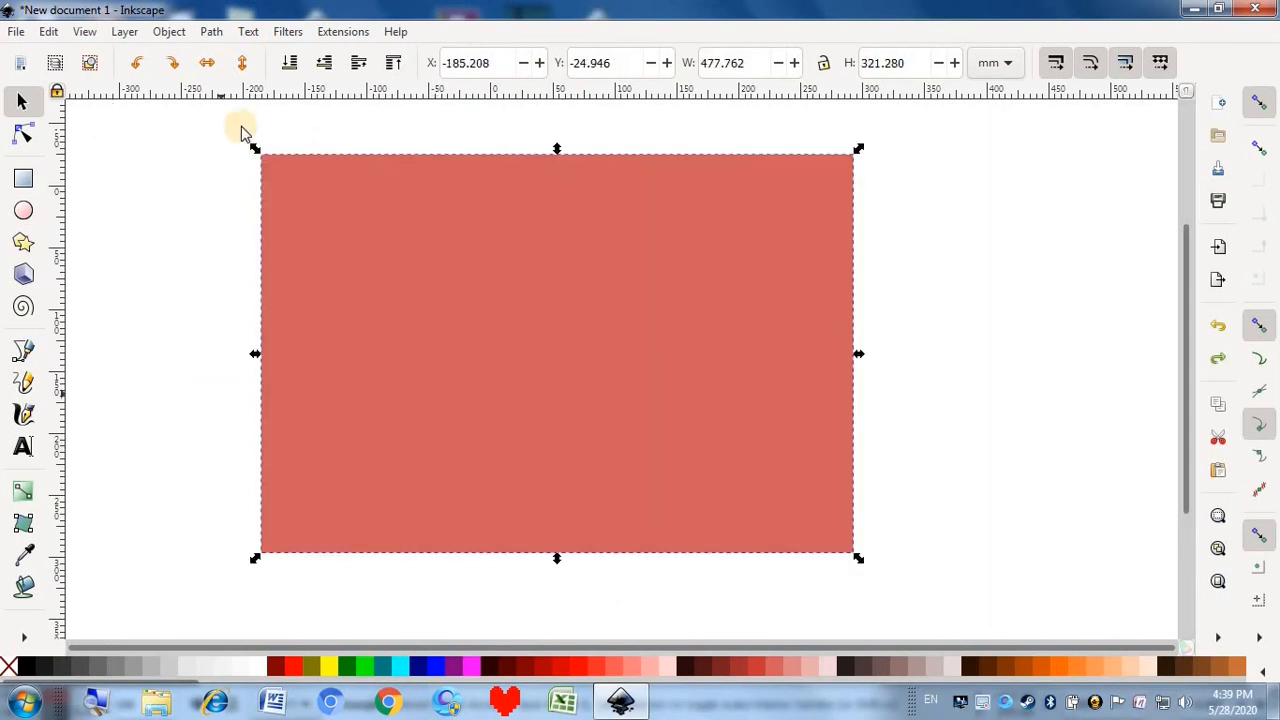
Reapply the Thick Paint filter from the Bumps category to the rectangle and undo it
{"action": "left_click", "coordinate": [286, 35]}
{"action": "mouse_move", "coordinate": [300, 99]}
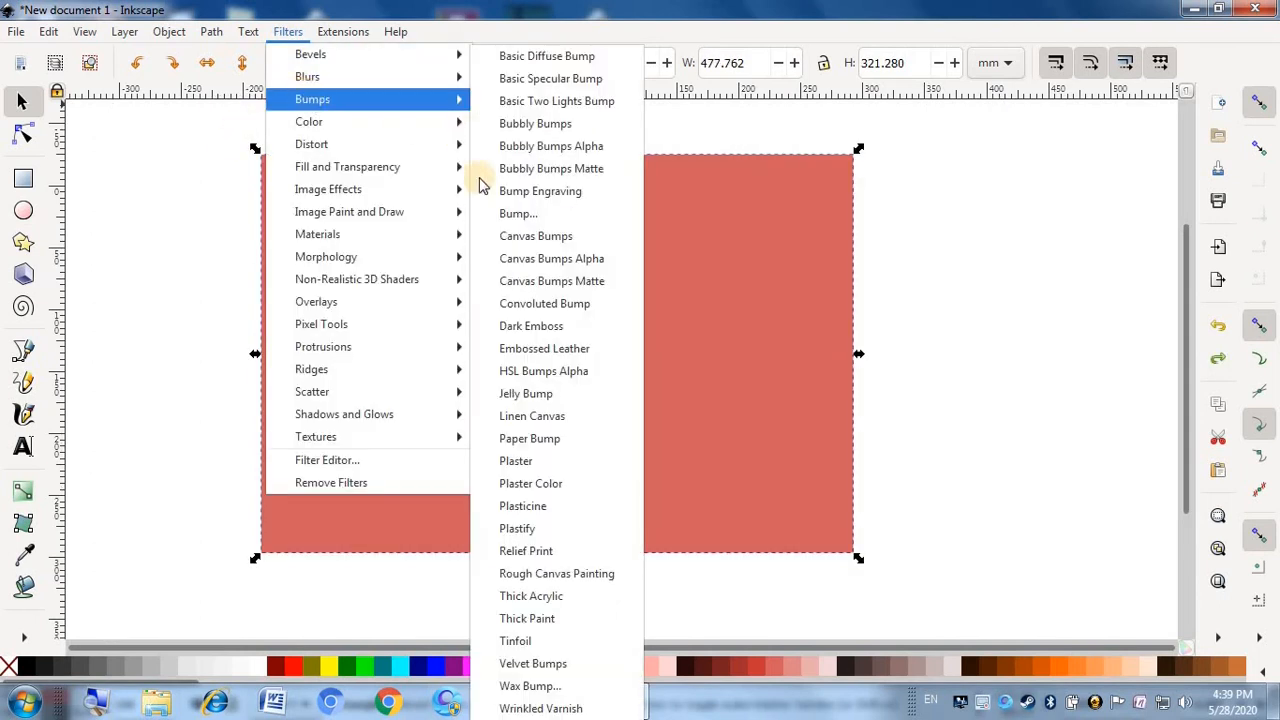
{"action": "left_click", "coordinate": [500, 616]}
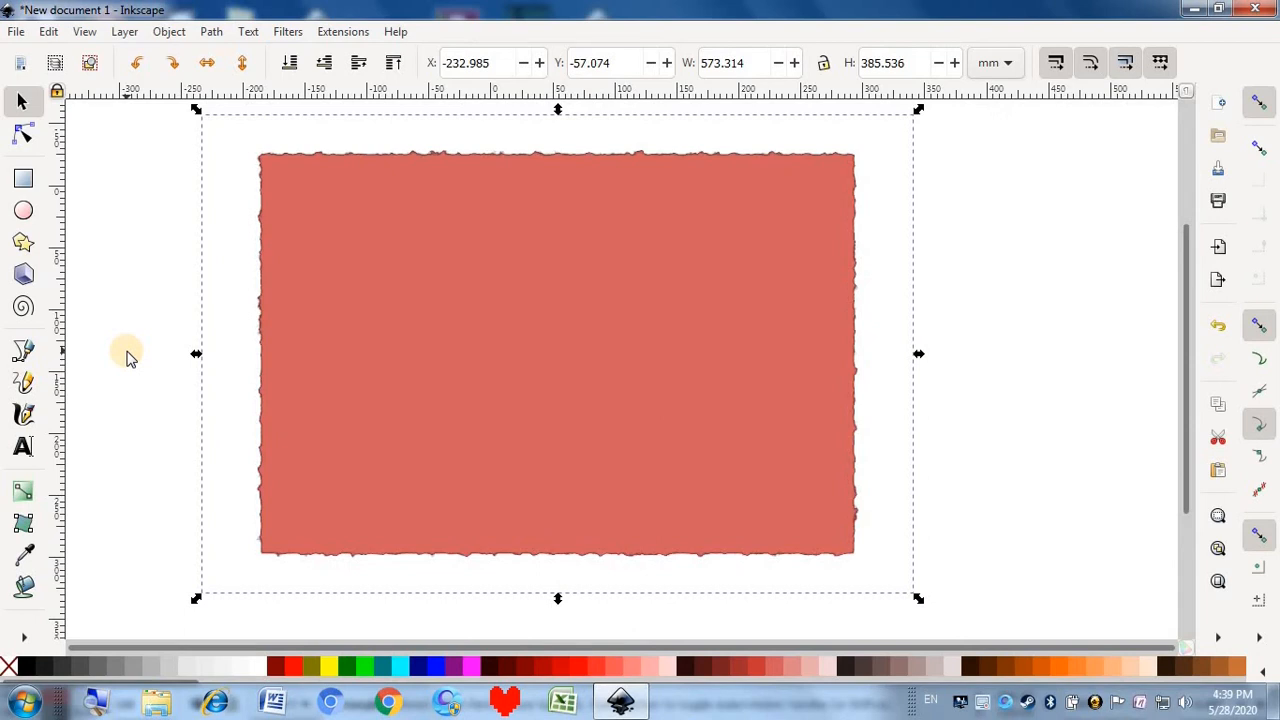
{"action": "key", "text": "ctrl+z"}
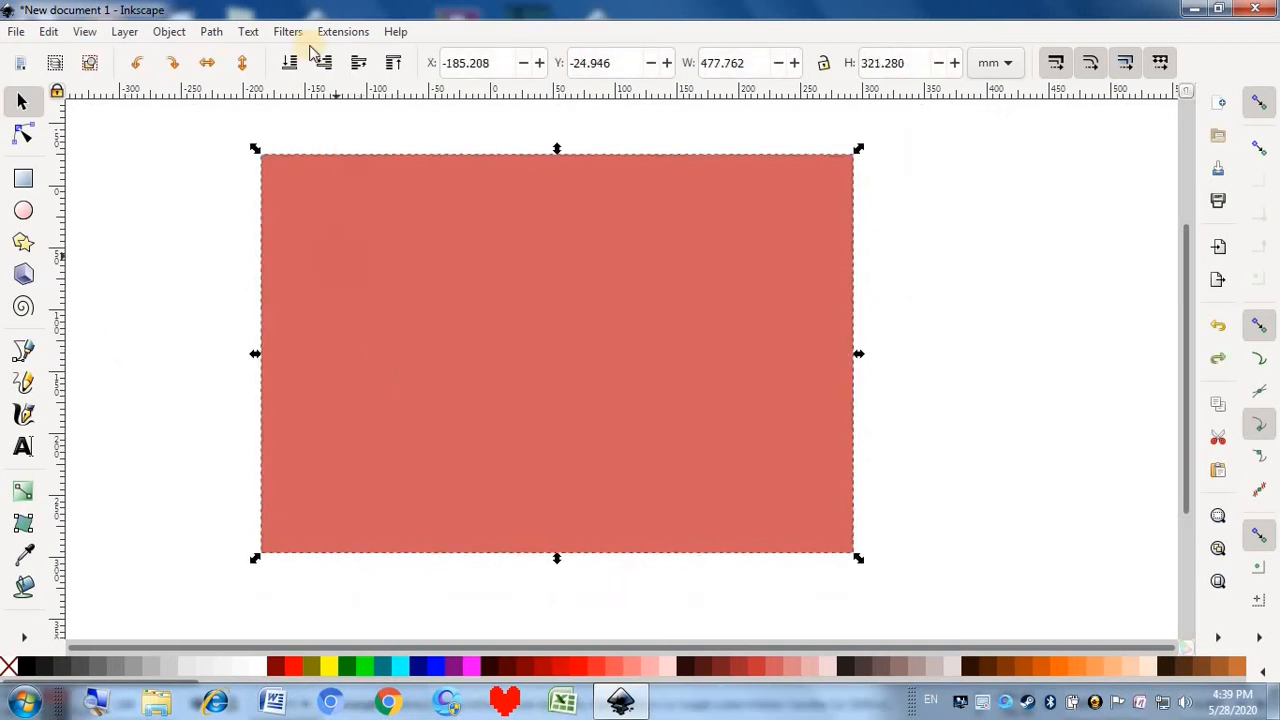
Try the Tinfoil filter from the Bumps category on the rectangle, view it deselected, reselect it and undo the filter
{"action": "left_click", "coordinate": [290, 34]}
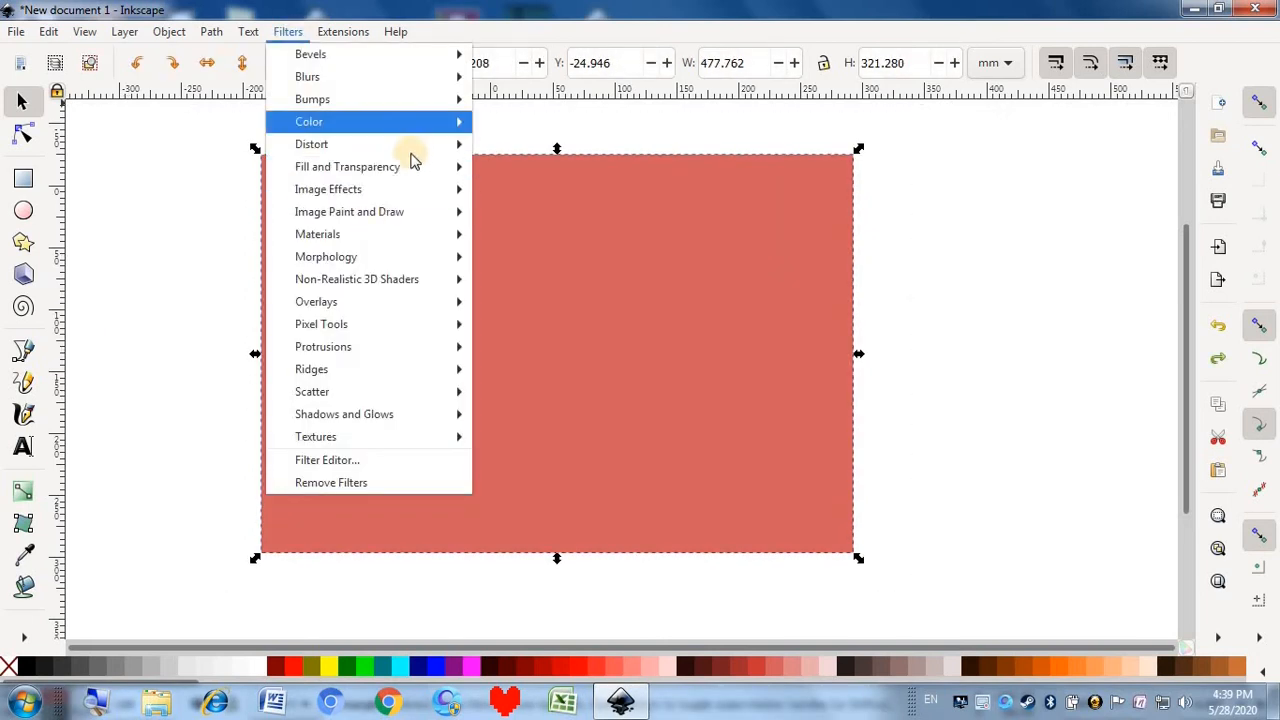
{"action": "mouse_move", "coordinate": [420, 99]}
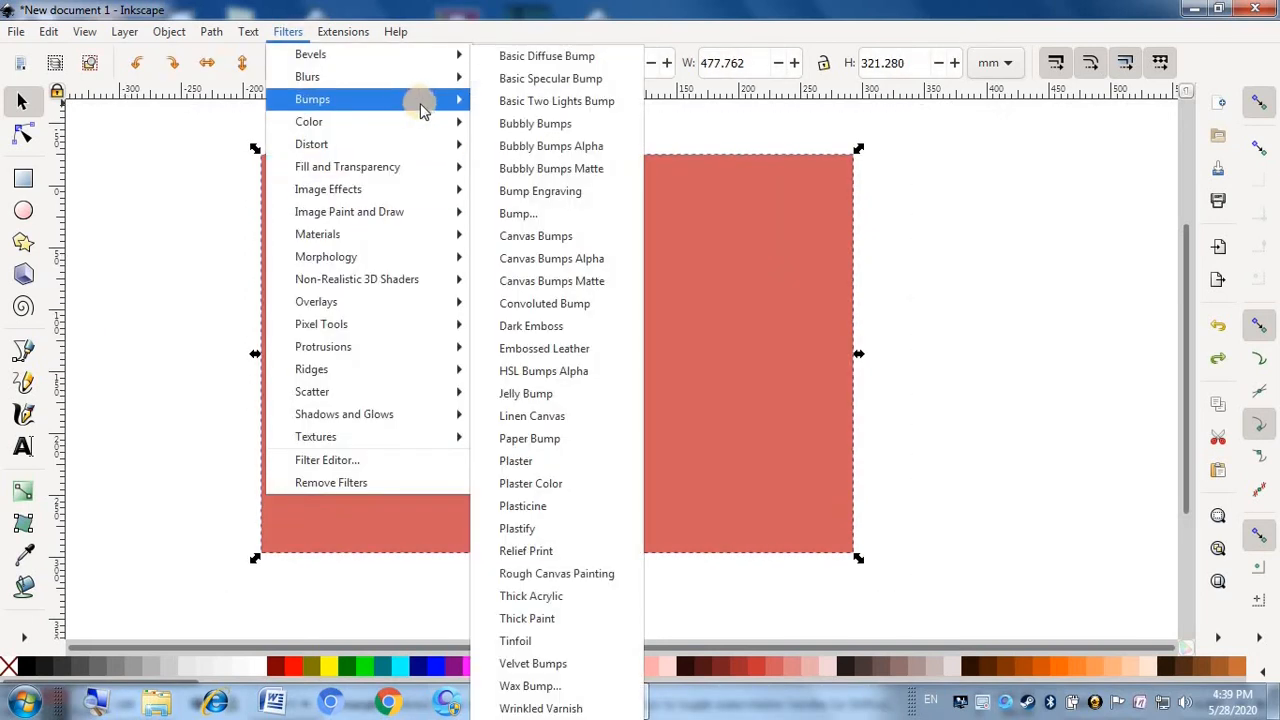
{"action": "left_click", "coordinate": [558, 641]}
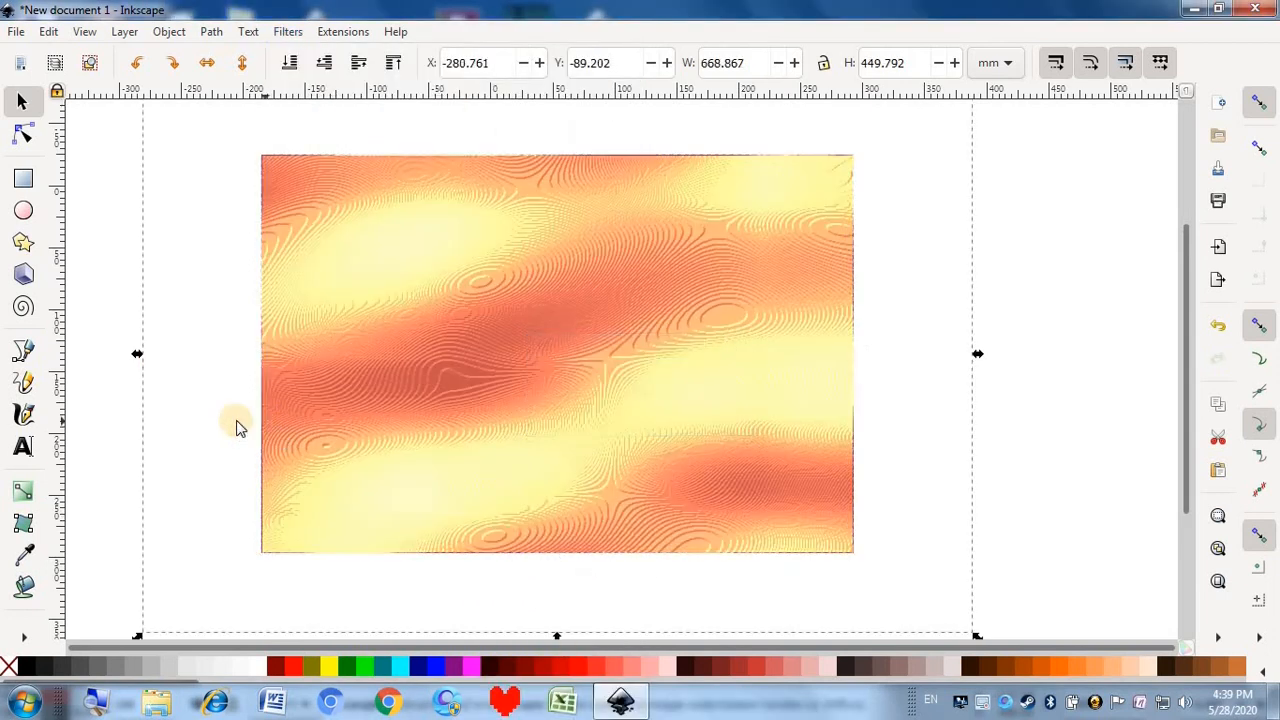
{"action": "left_click", "coordinate": [111, 404]}
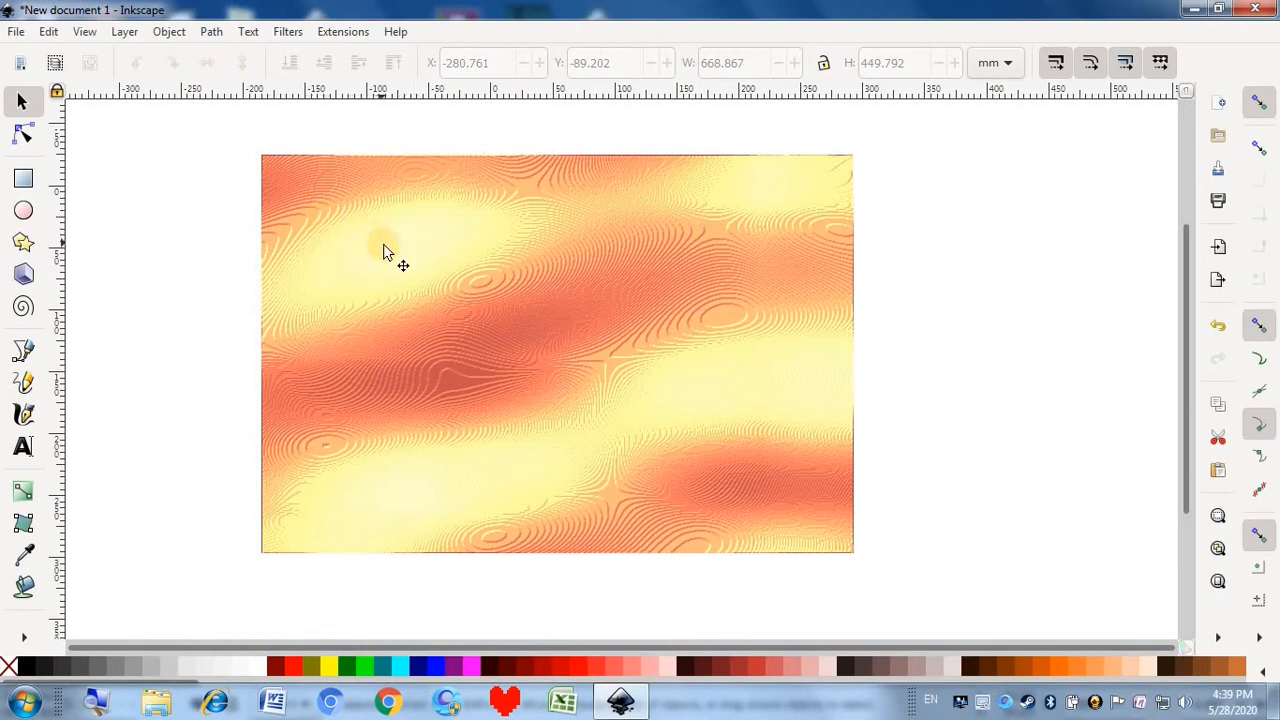
{"action": "left_click", "coordinate": [543, 300]}
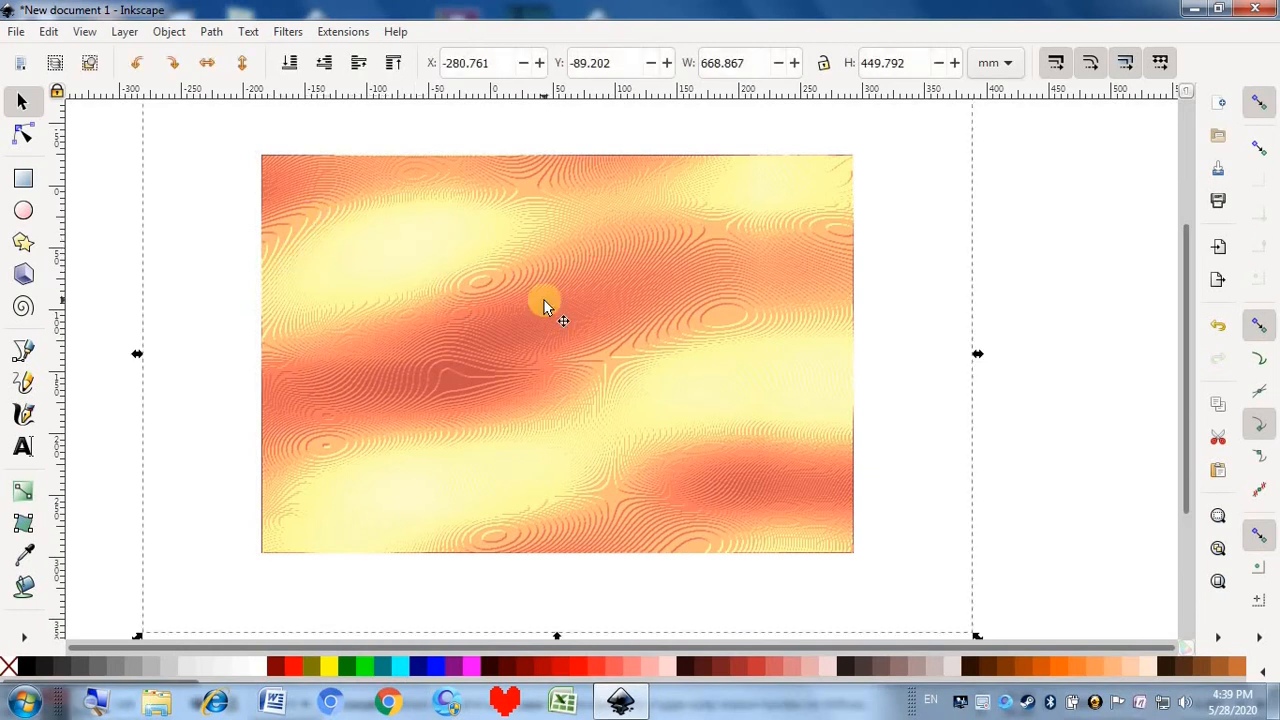
{"action": "key", "text": "ctrl+z"}
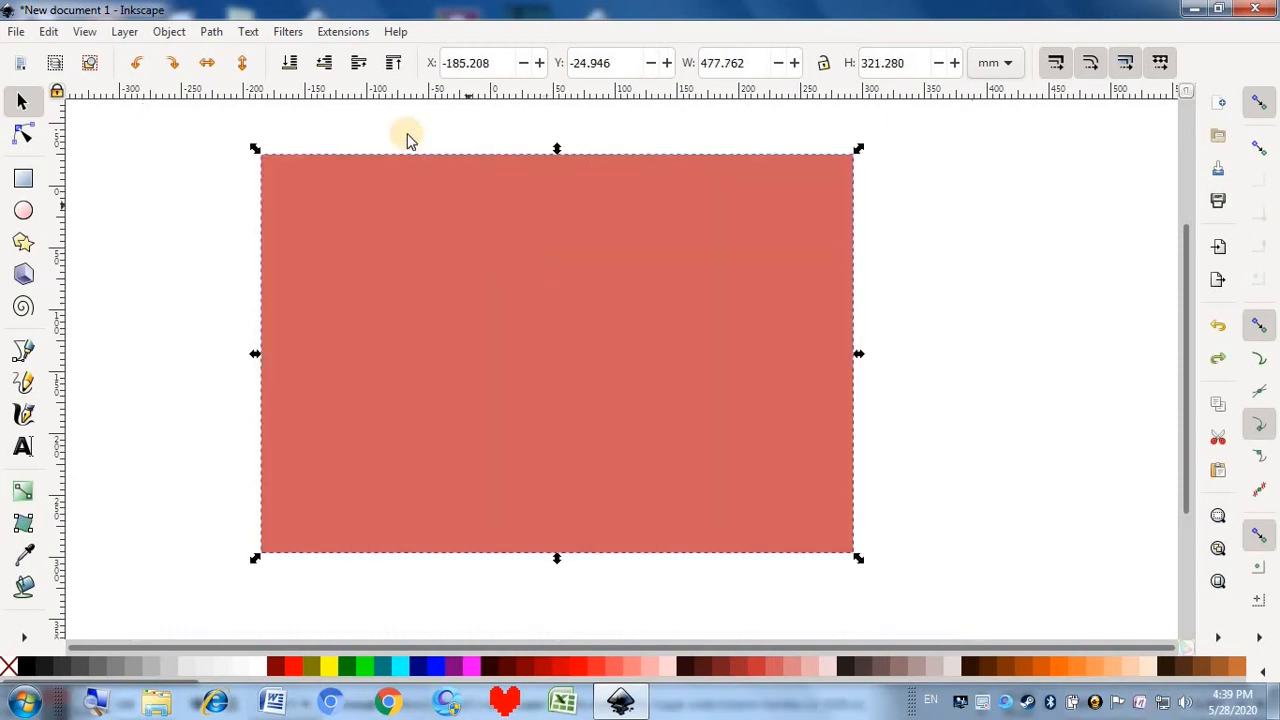
Try the Velvet Bumps filter from the Bumps category on the rectangle, view it deselected, reselect it and undo the filter
{"action": "left_click", "coordinate": [287, 32]}
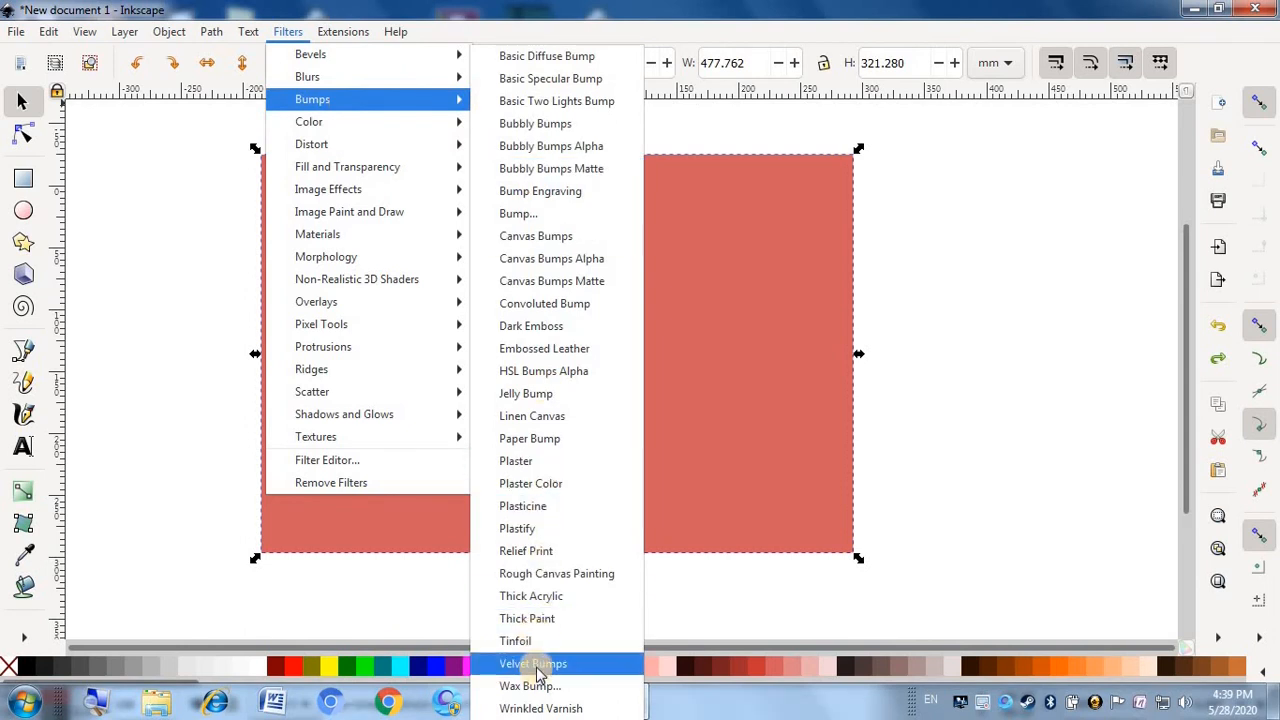
{"action": "left_click", "coordinate": [537, 664]}
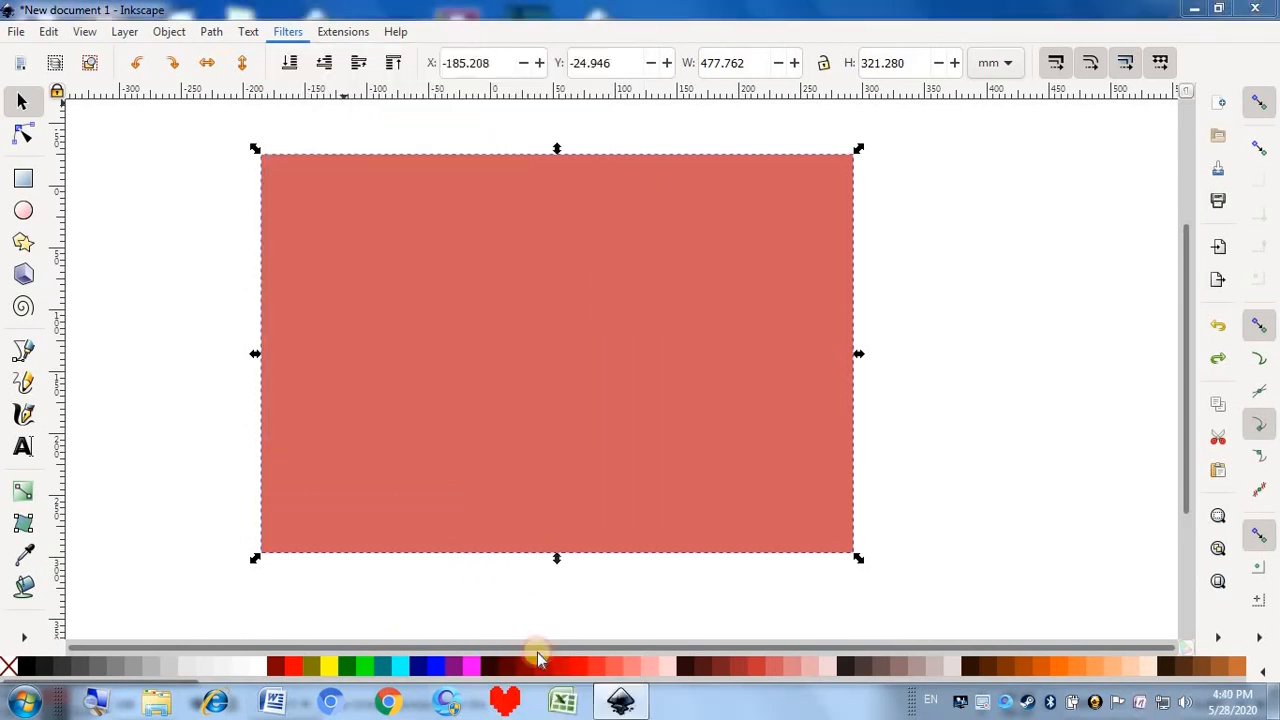
{"action": "left_click", "coordinate": [100, 343]}
{"action": "left_click", "coordinate": [307, 268]}
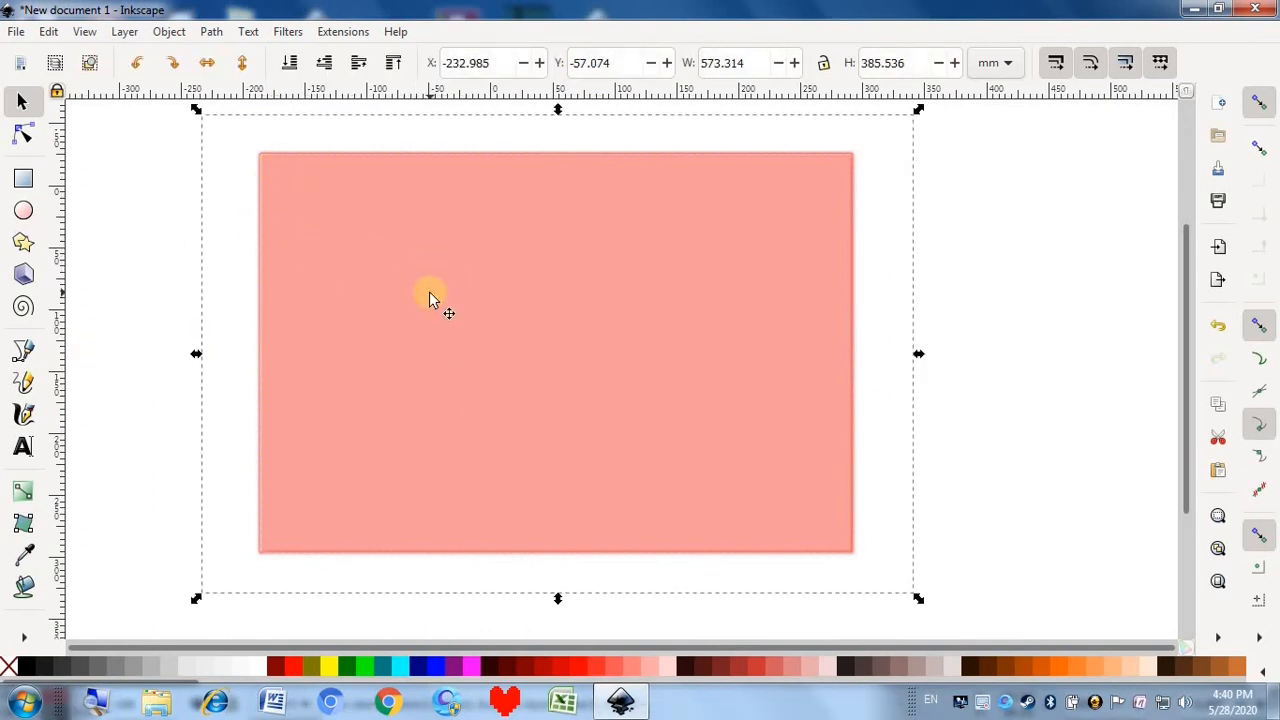
{"action": "key", "text": "ctrl+z"}
Open the Wax Bump filter settings for the rectangle, move the dialog clear of the shape and turn on live preview
{"action": "left_click", "coordinate": [288, 31]}
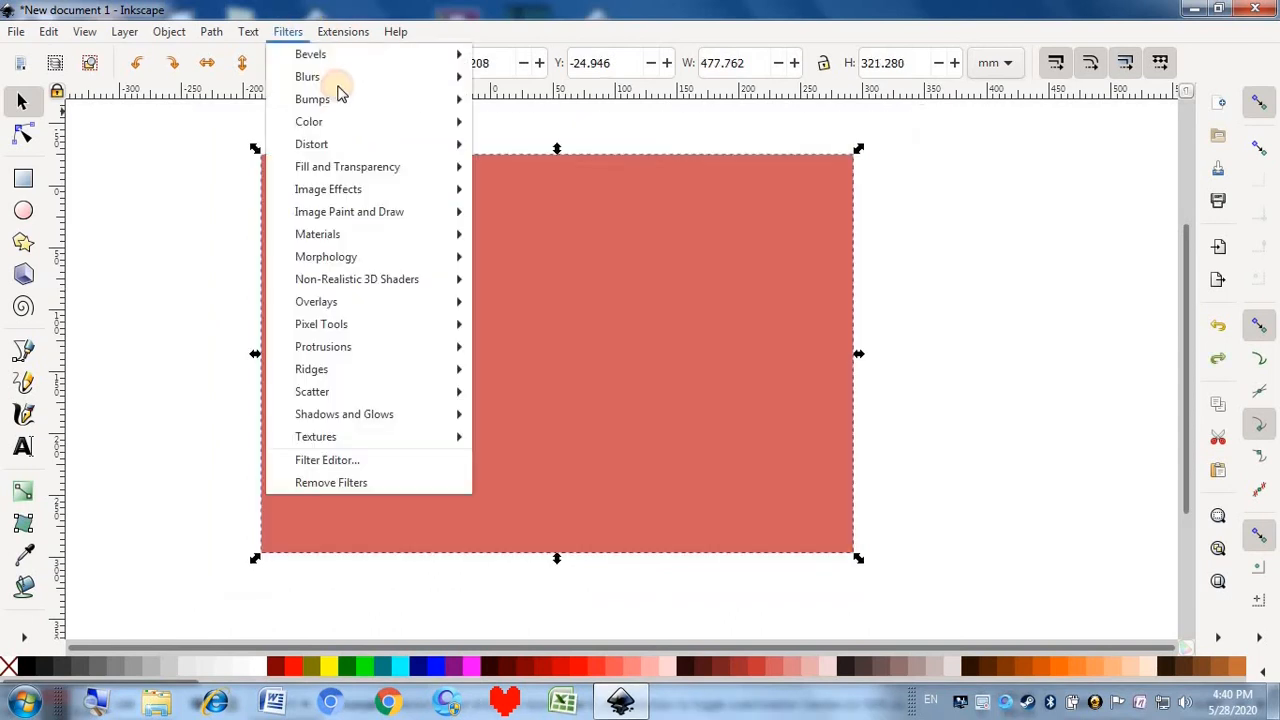
{"action": "mouse_move", "coordinate": [335, 103]}
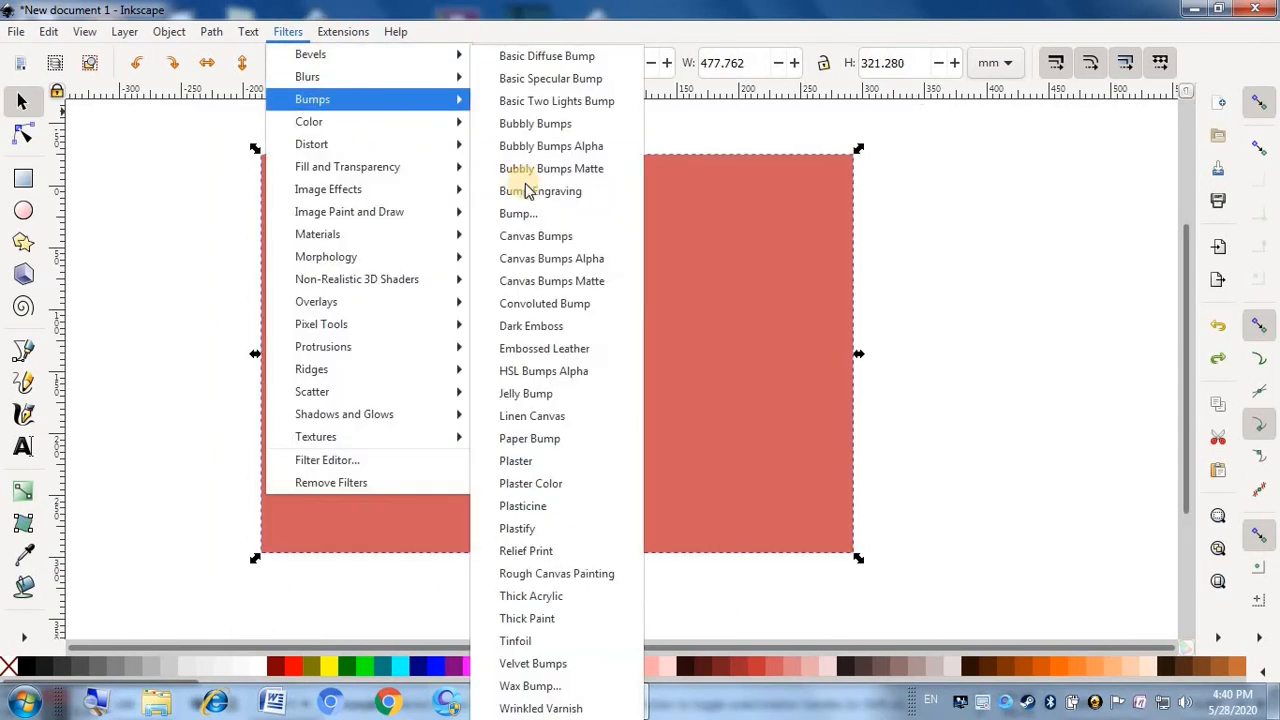
{"action": "left_click", "coordinate": [549, 688]}
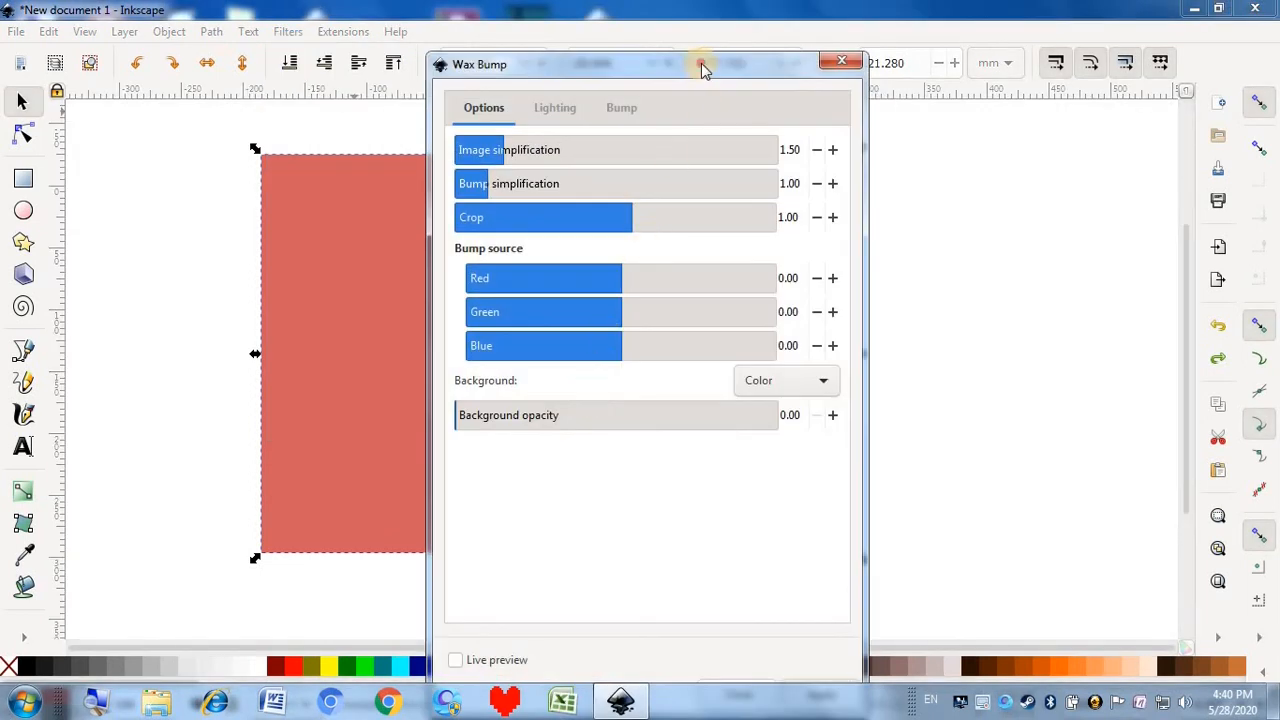
{"action": "left_click_drag", "start_coordinate": [703, 68], "coordinate": [1091, 20]}
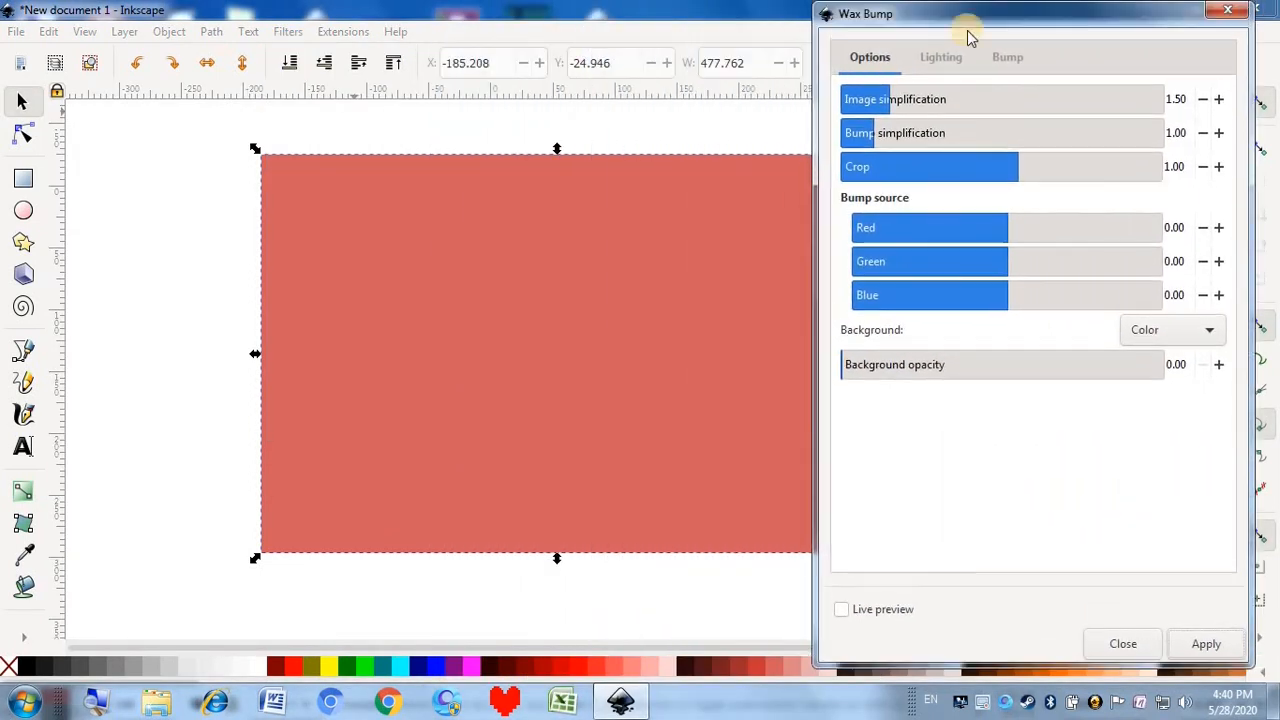
{"action": "left_click", "coordinate": [840, 610]}
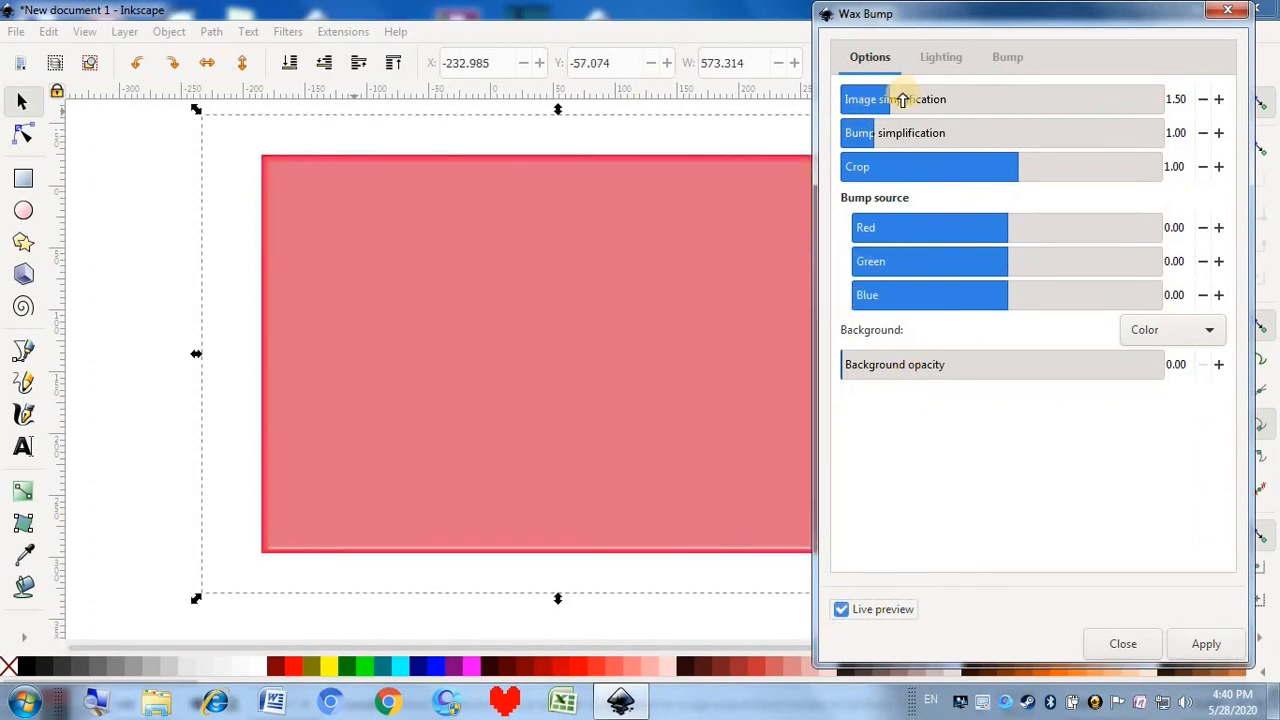
Set the Wax Bump image simplification to 2.32, bump simplification to 2.15 and crop to 0.70
{"action": "left_click_drag", "start_coordinate": [889, 101], "coordinate": [940, 103]}
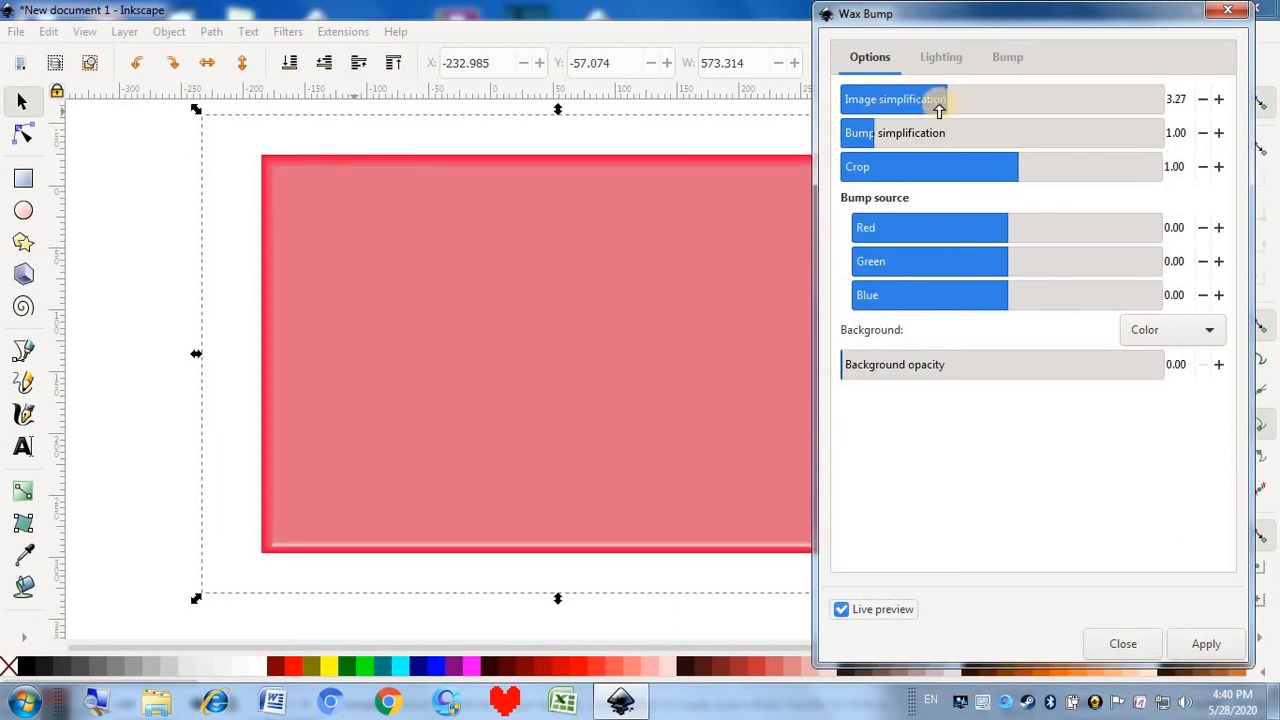
{"action": "left_click_drag", "start_coordinate": [959, 104], "coordinate": [908, 135]}
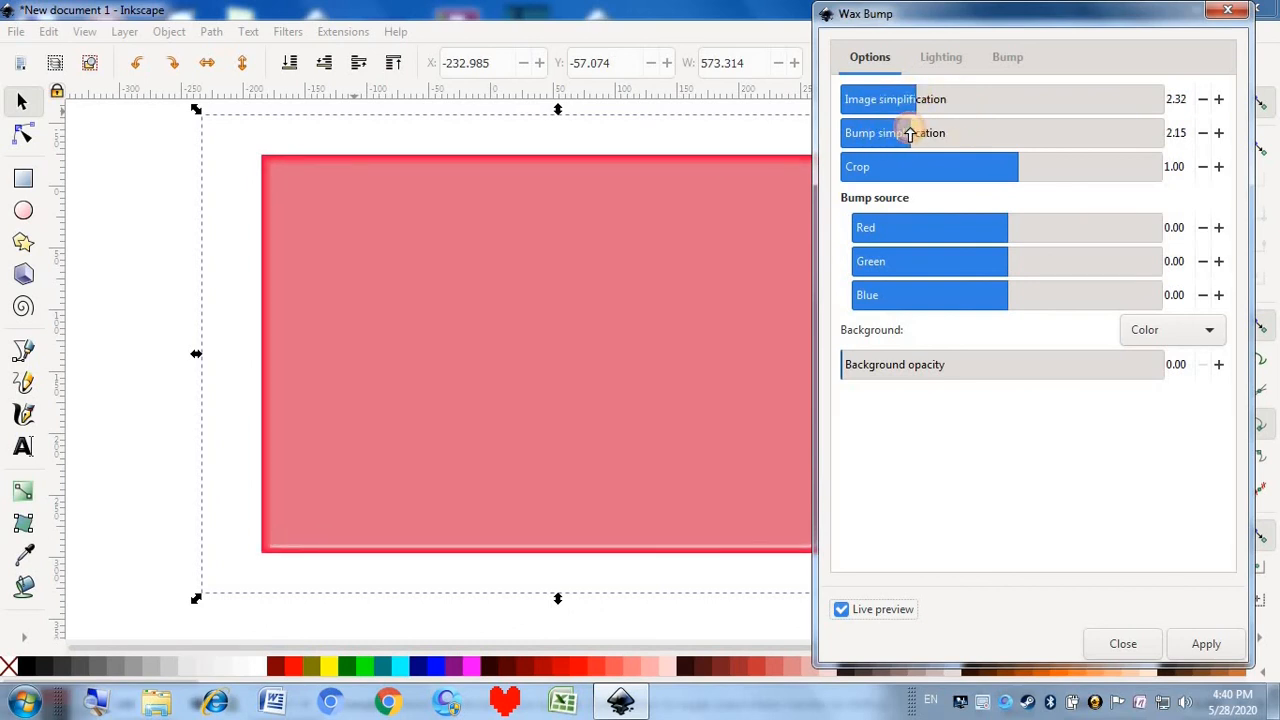
{"action": "left_click", "coordinate": [952, 168]}
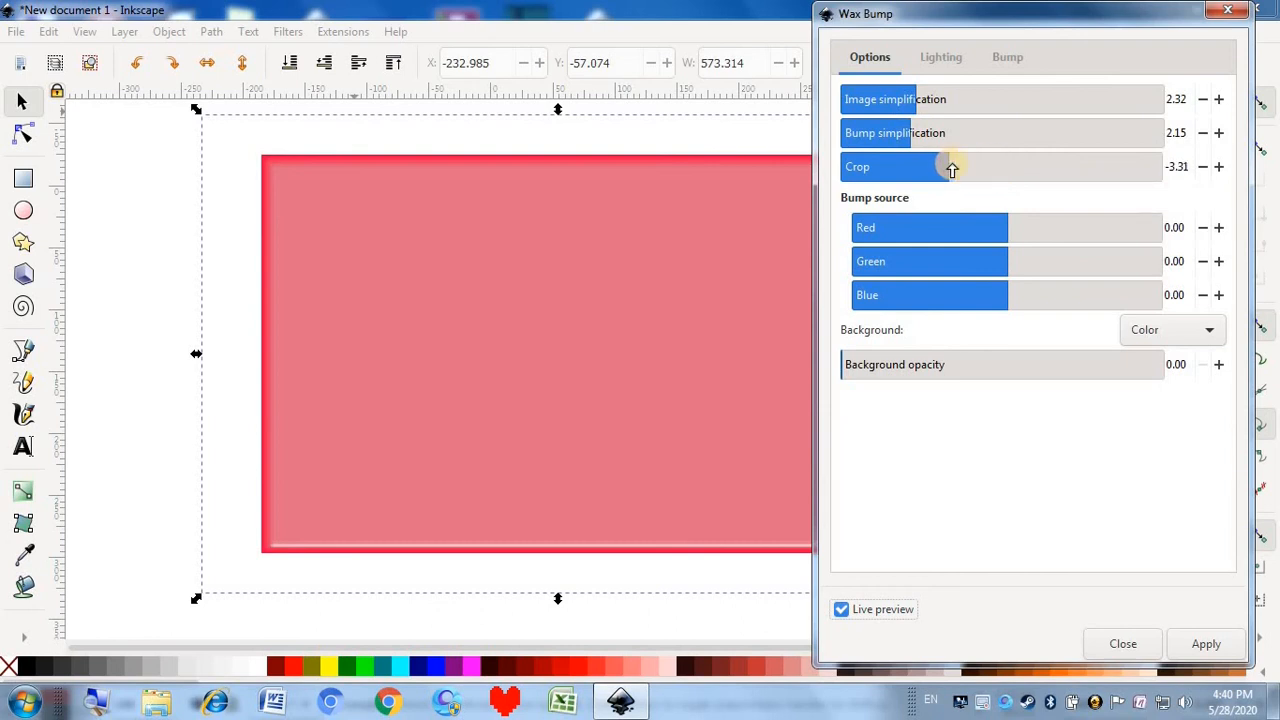
{"action": "left_click_drag", "start_coordinate": [958, 168], "coordinate": [1004, 168]}
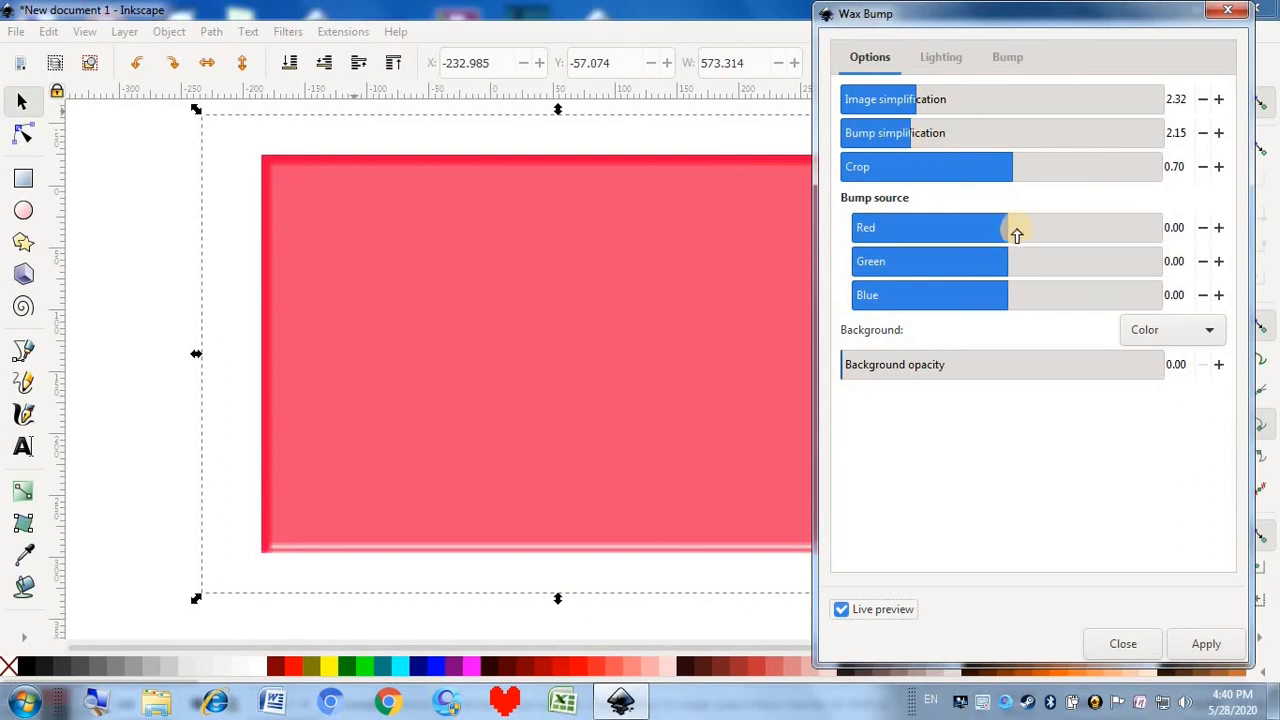
Set the Wax Bump source to red -2.65, green -5.84 and blue -1.87, with background opacity 0.14
{"action": "left_click_drag", "start_coordinate": [1014, 231], "coordinate": [966, 228]}
{"action": "left_click_drag", "start_coordinate": [945, 275], "coordinate": [917, 265]}
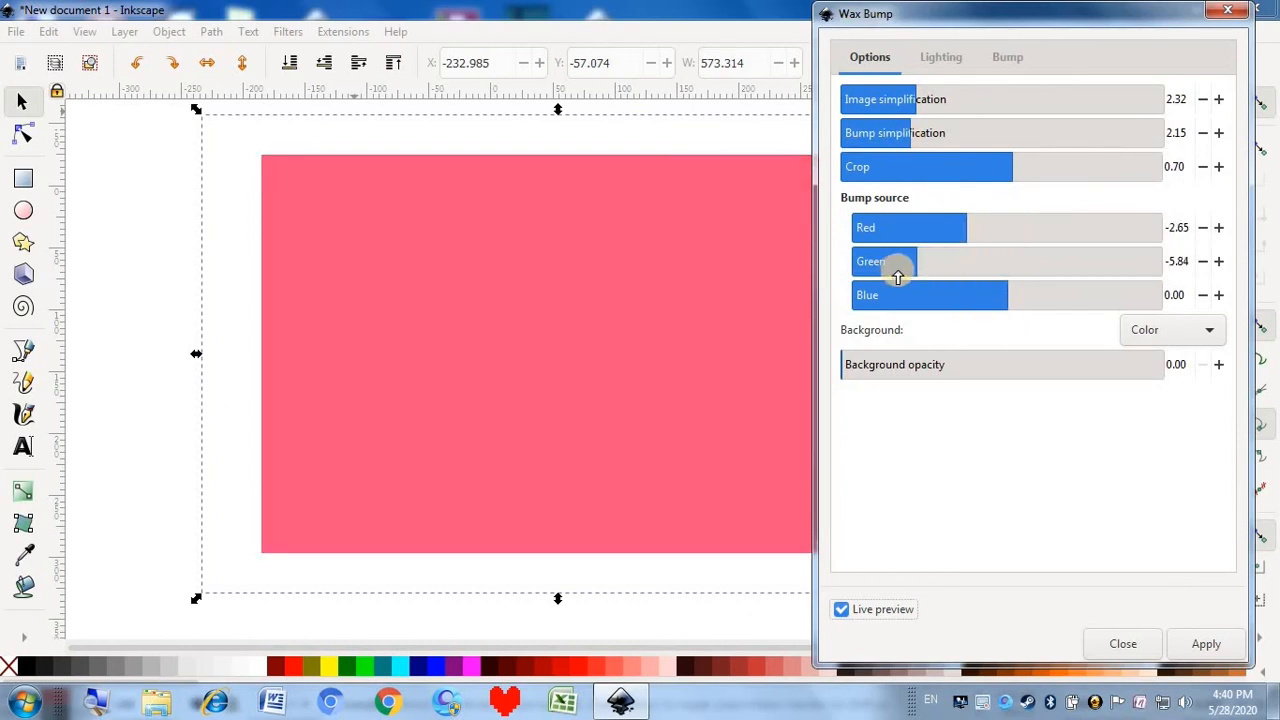
{"action": "left_click_drag", "start_coordinate": [1000, 291], "coordinate": [965, 301]}
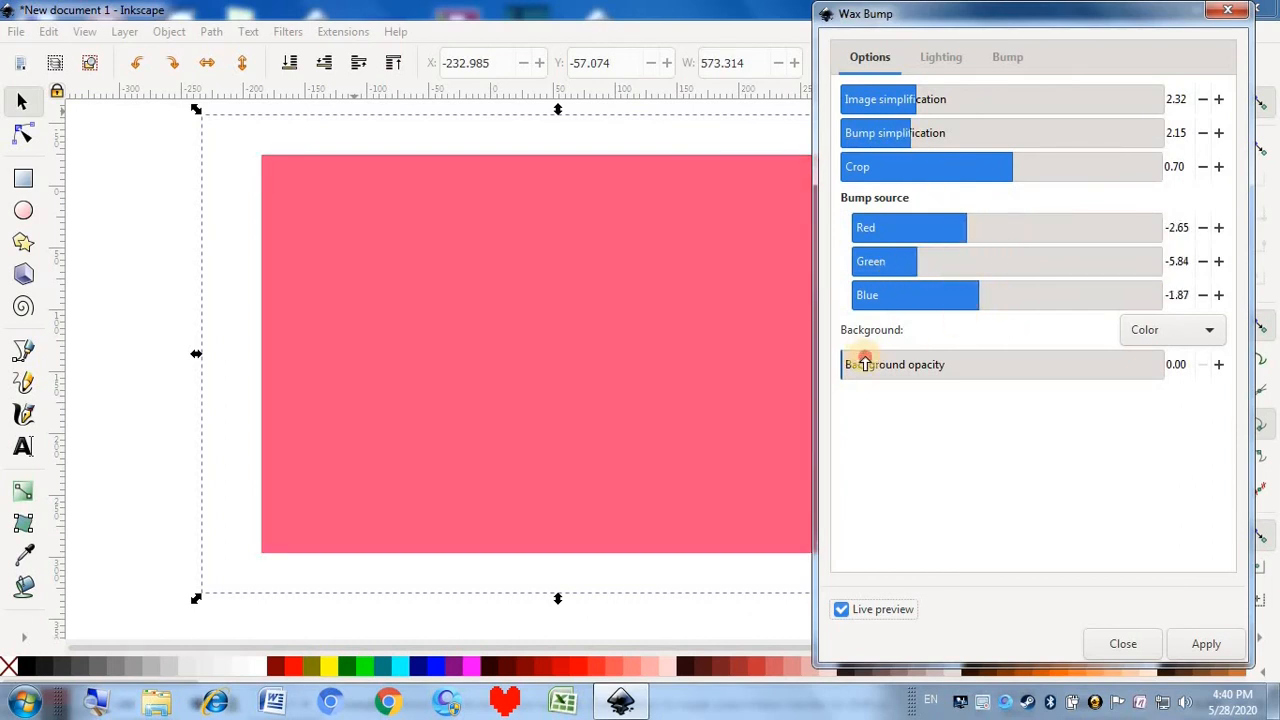
{"action": "left_click_drag", "start_coordinate": [857, 364], "coordinate": [885, 364]}
Look over the Wax Bump filter's Lighting and Bump settings and return to its general options
{"action": "left_click", "coordinate": [938, 58]}
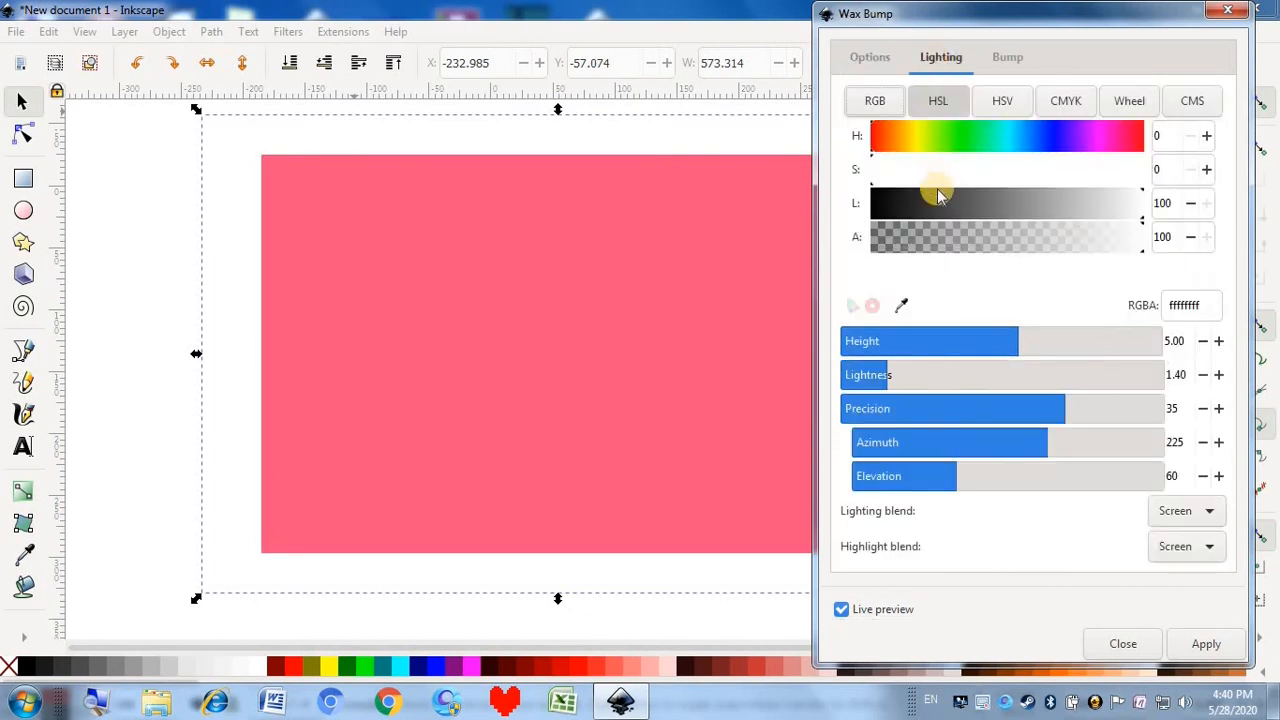
{"action": "left_click", "coordinate": [1007, 57]}
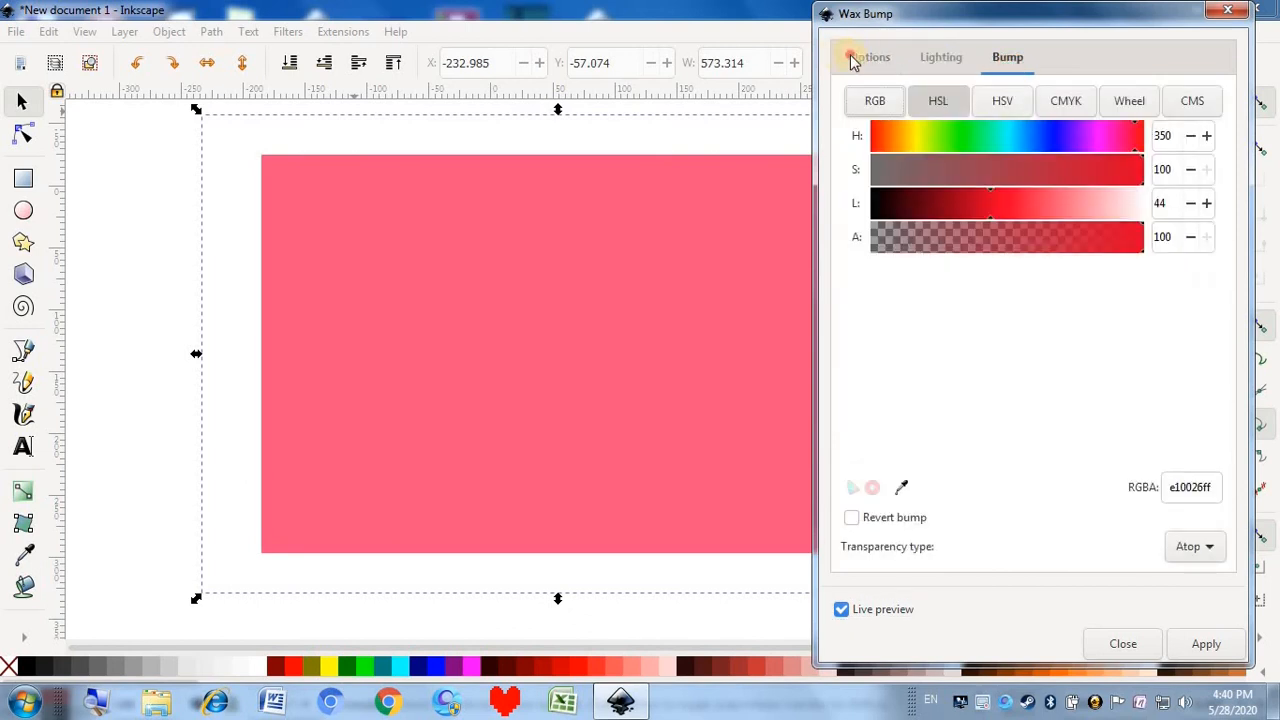
{"action": "left_click", "coordinate": [858, 57]}
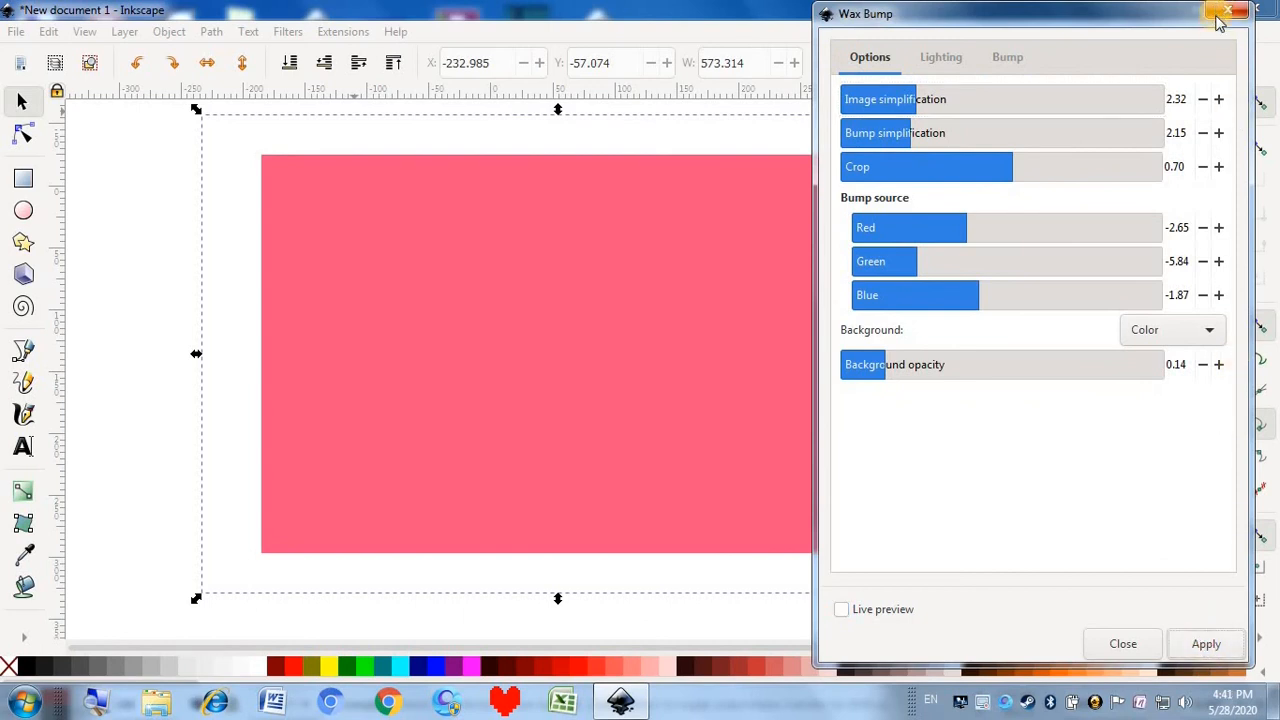
{"action": "left_click", "coordinate": [947, 261]}
Set the Wax Bump lighting to lightness 1.56, precision 15, azimuth 151 and elevation 21, and preview it live
{"action": "left_click", "coordinate": [940, 60]}
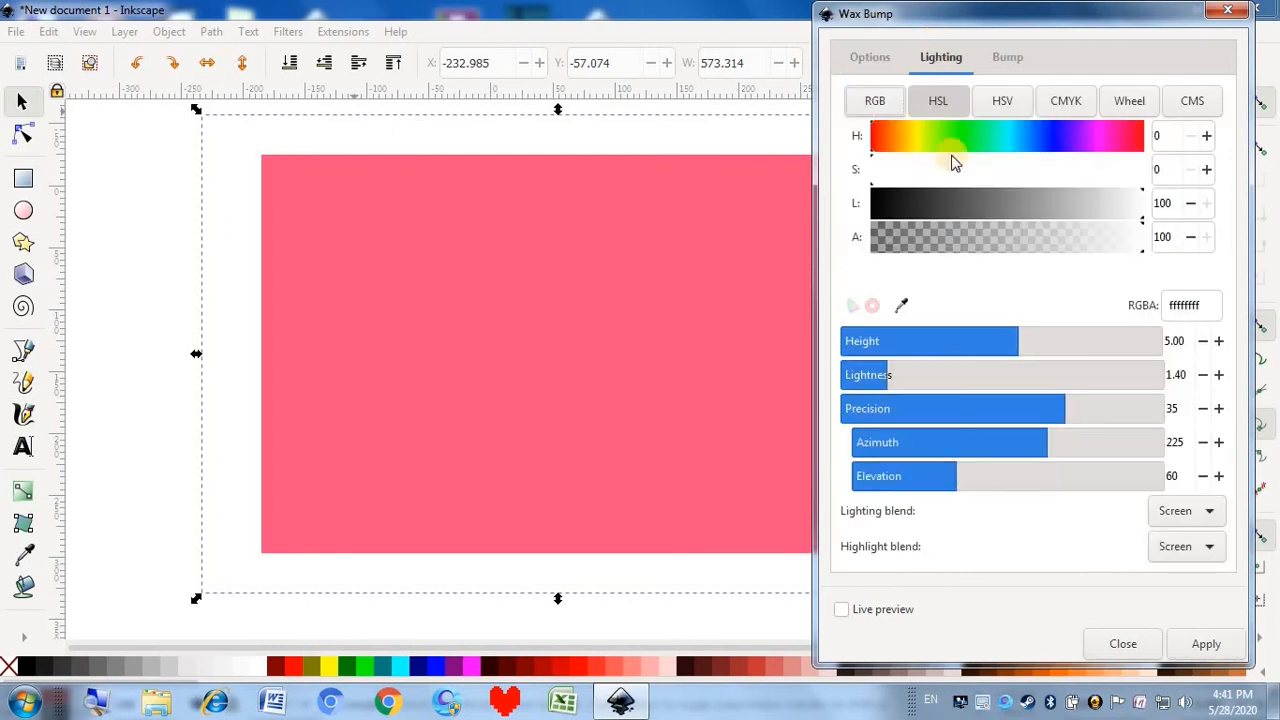
{"action": "left_click", "coordinate": [892, 374]}
{"action": "left_click_drag", "start_coordinate": [966, 410], "coordinate": [937, 410]}
{"action": "left_click_drag", "start_coordinate": [1020, 442], "coordinate": [983, 442]}
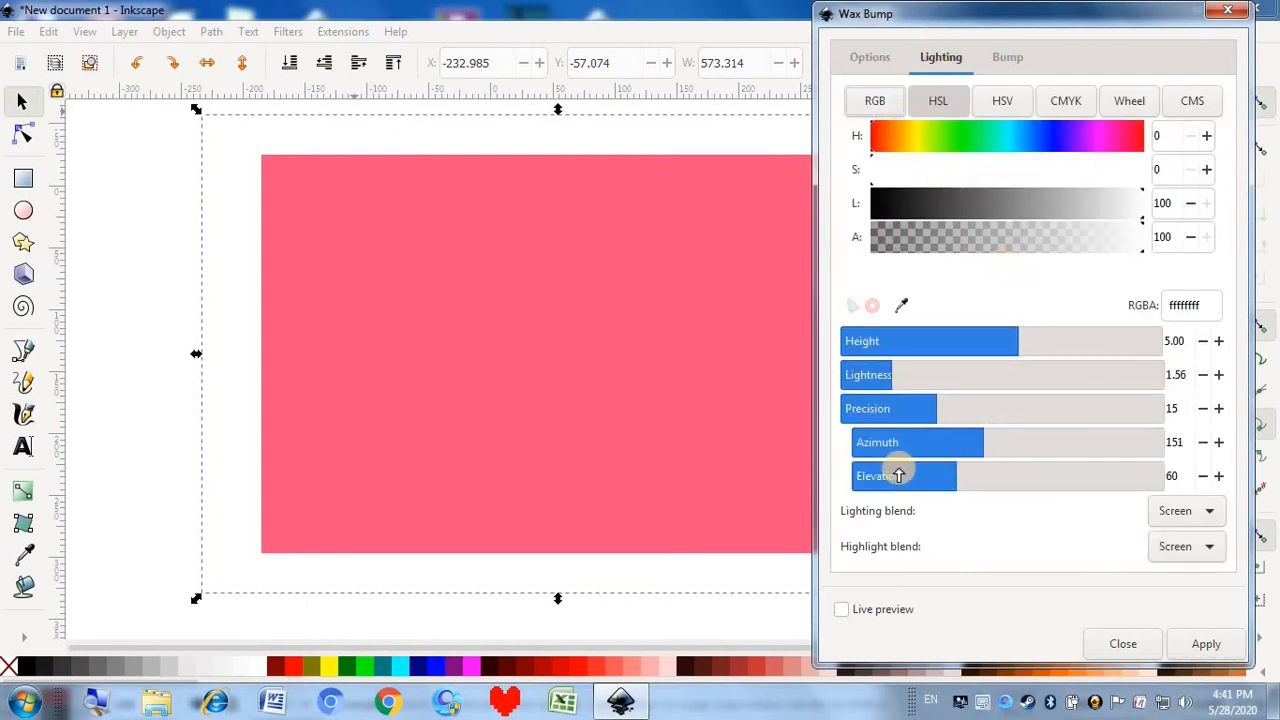
{"action": "left_click_drag", "start_coordinate": [899, 476], "coordinate": [888, 476]}
{"action": "left_click", "coordinate": [842, 609]}
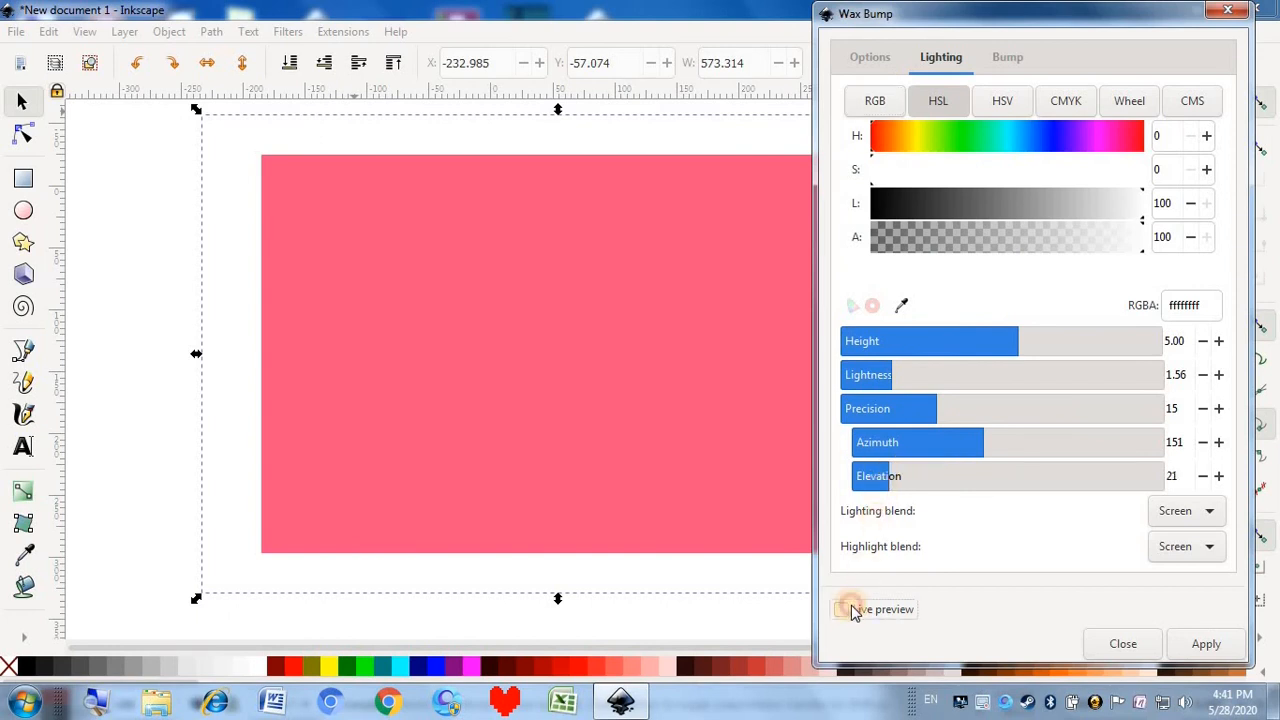
View the Wax Bump colour settings, apply the filter to the rectangle, close the dialog and undo the filter
{"action": "left_click", "coordinate": [1005, 60]}
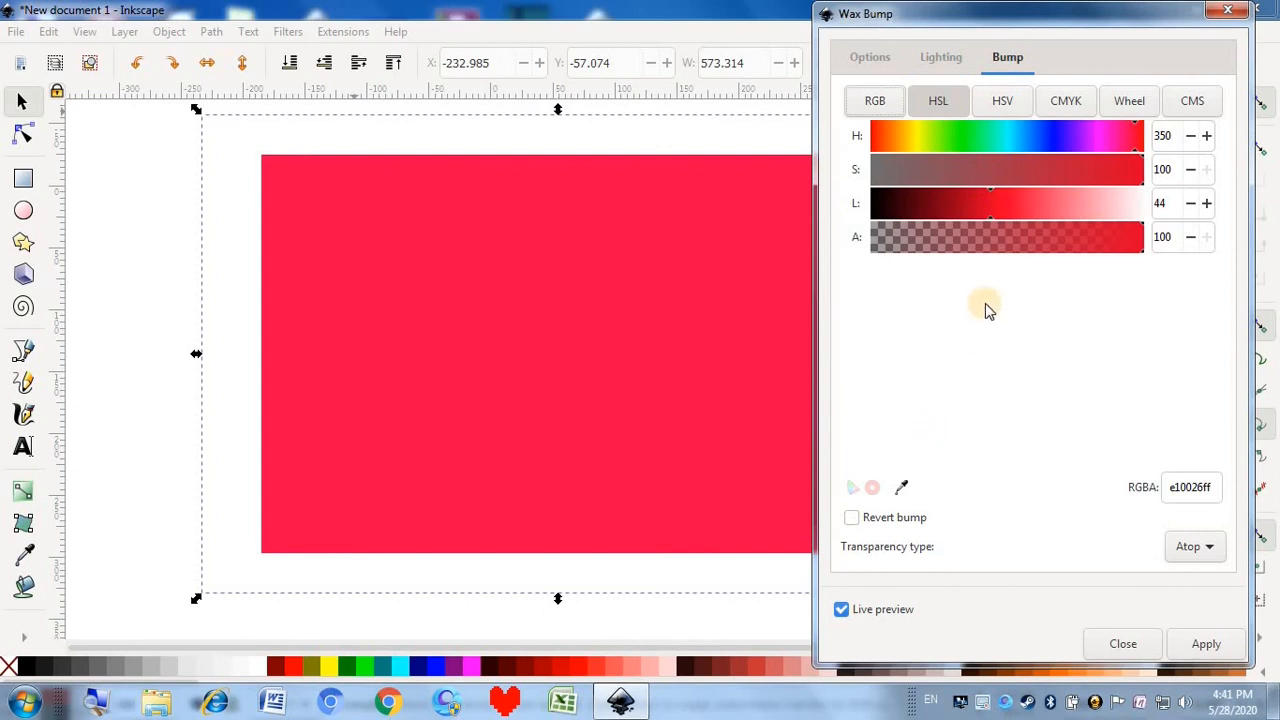
{"action": "left_click", "coordinate": [1206, 643]}
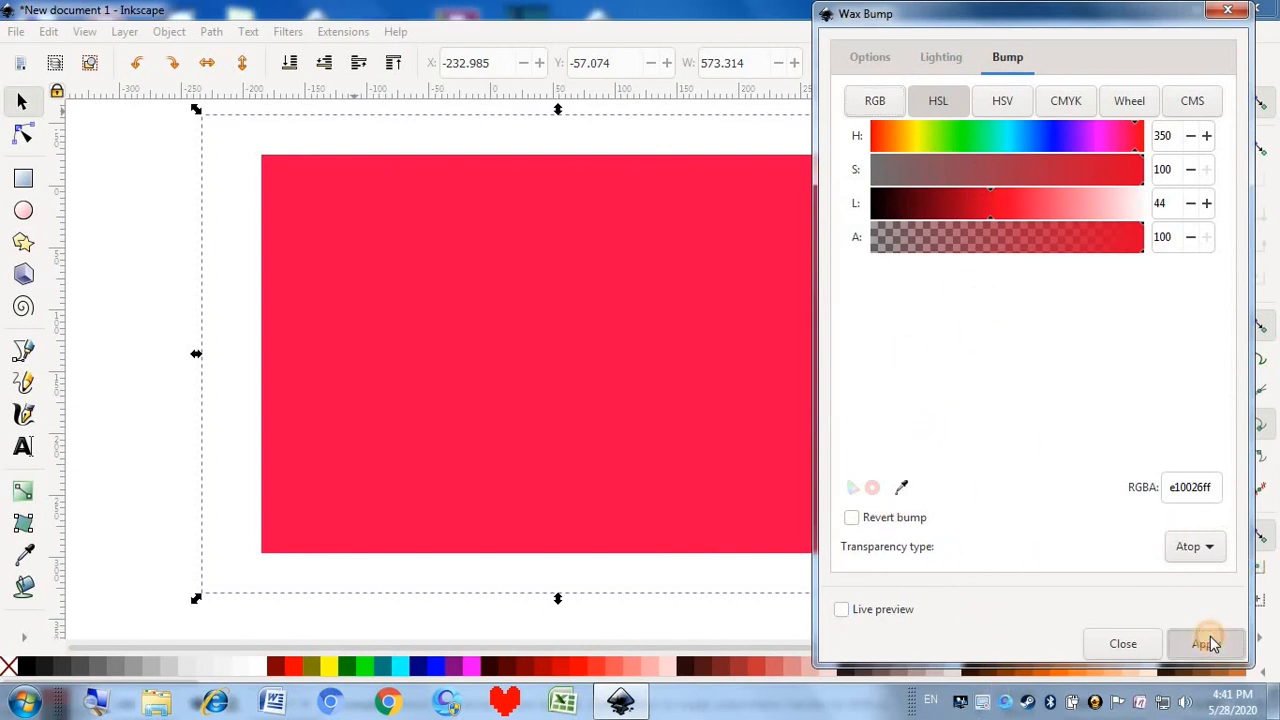
{"action": "left_click", "coordinate": [1214, 20]}
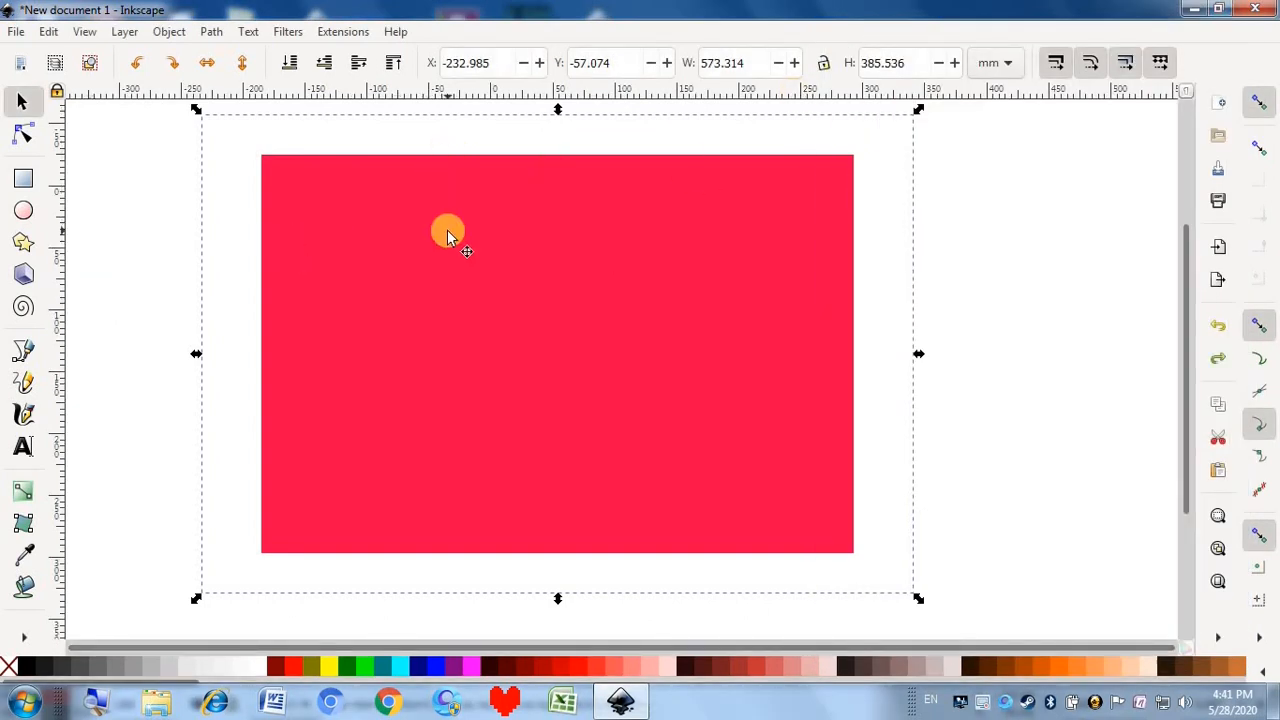
{"action": "key", "text": "ctrl+z"}
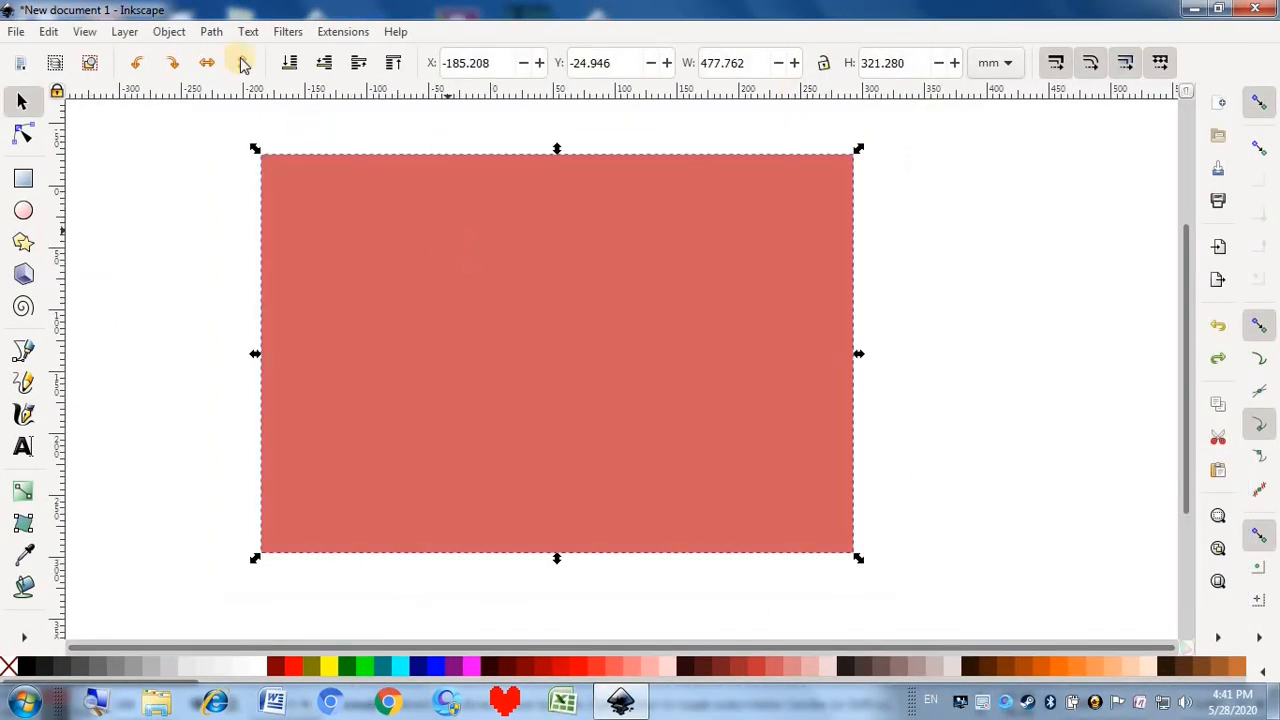
Try the Wrinkled Varnish filter from the Bumps category on the rectangle
{"action": "left_click", "coordinate": [283, 32]}
{"action": "mouse_move", "coordinate": [328, 99]}
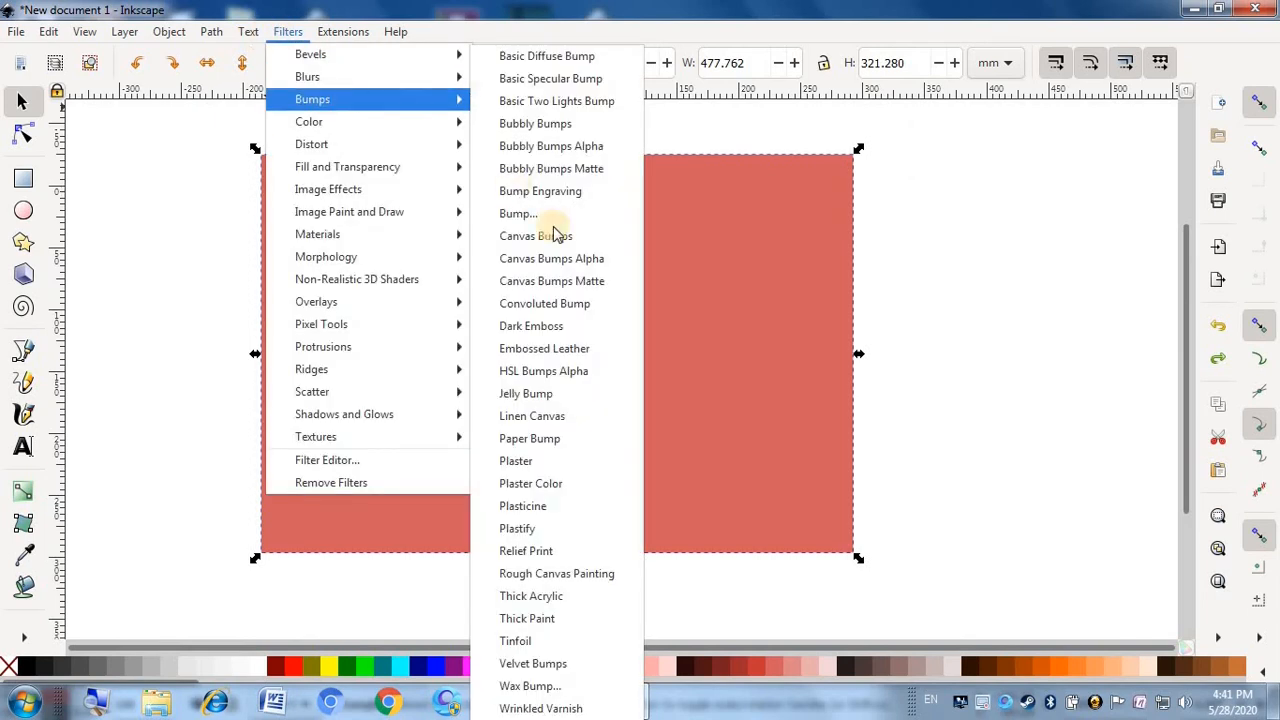
{"action": "left_click", "coordinate": [553, 708]}
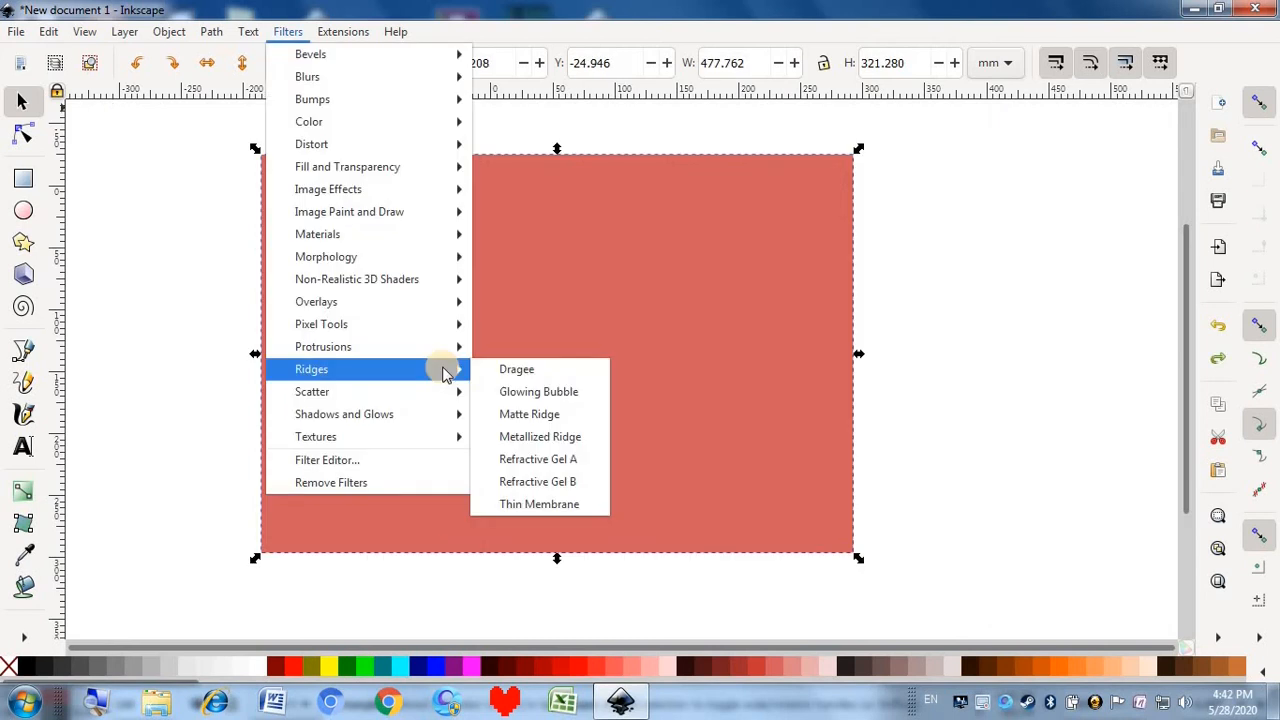
Try the Dragee and Glowing Bubble filters from the Ridges category on the red rectangle, undoing each one
{"action": "left_click", "coordinate": [515, 370]}
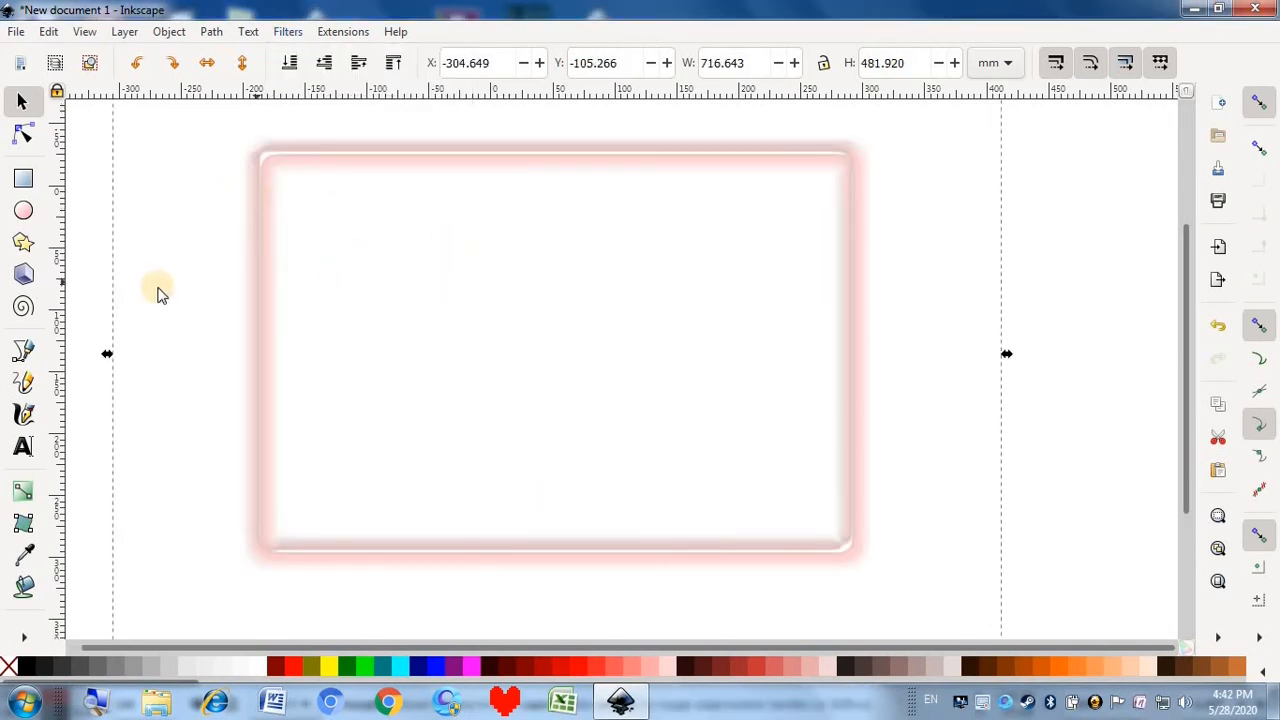
{"action": "key", "text": "ctrl+z"}
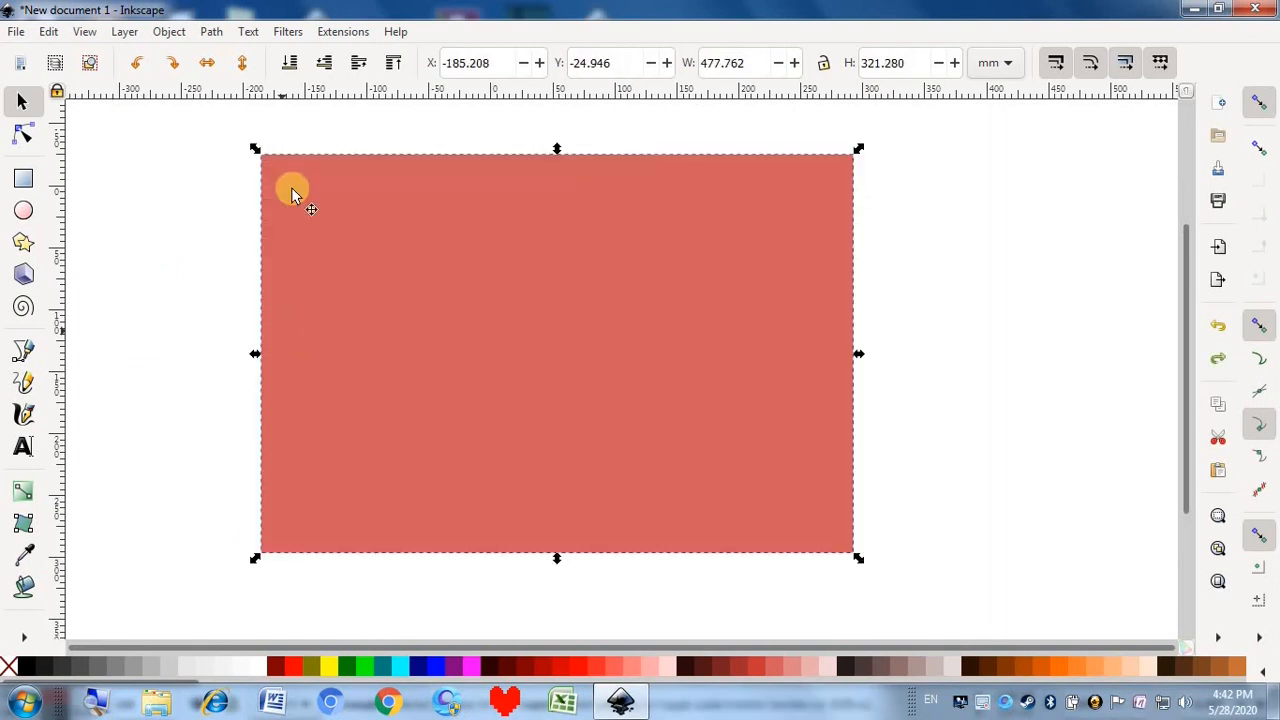
{"action": "left_click", "coordinate": [288, 31]}
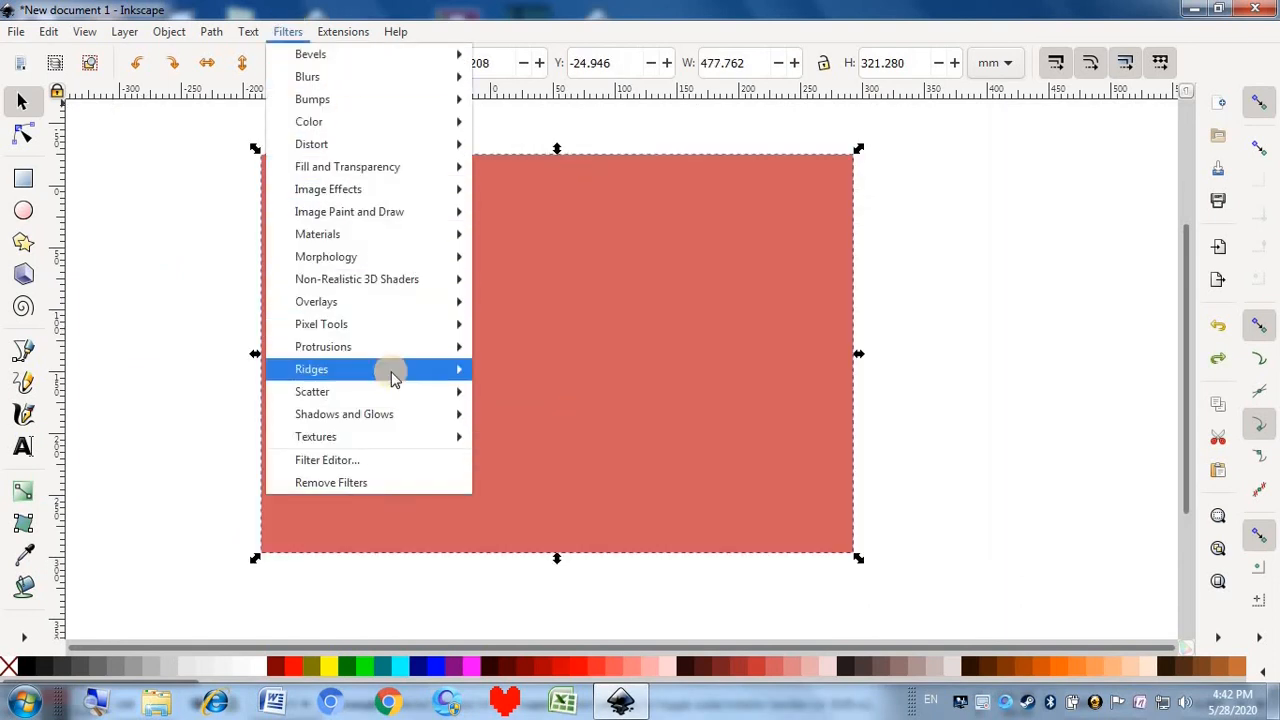
{"action": "mouse_move", "coordinate": [461, 377]}
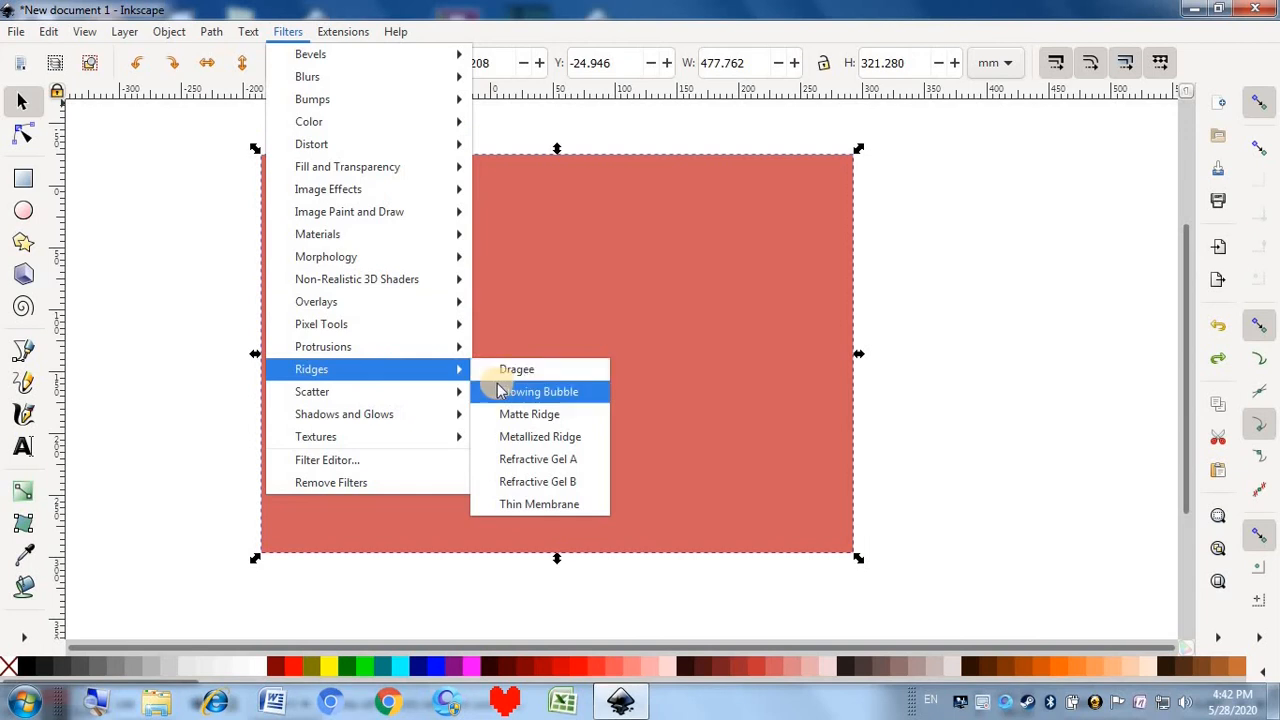
{"action": "left_click", "coordinate": [500, 391]}
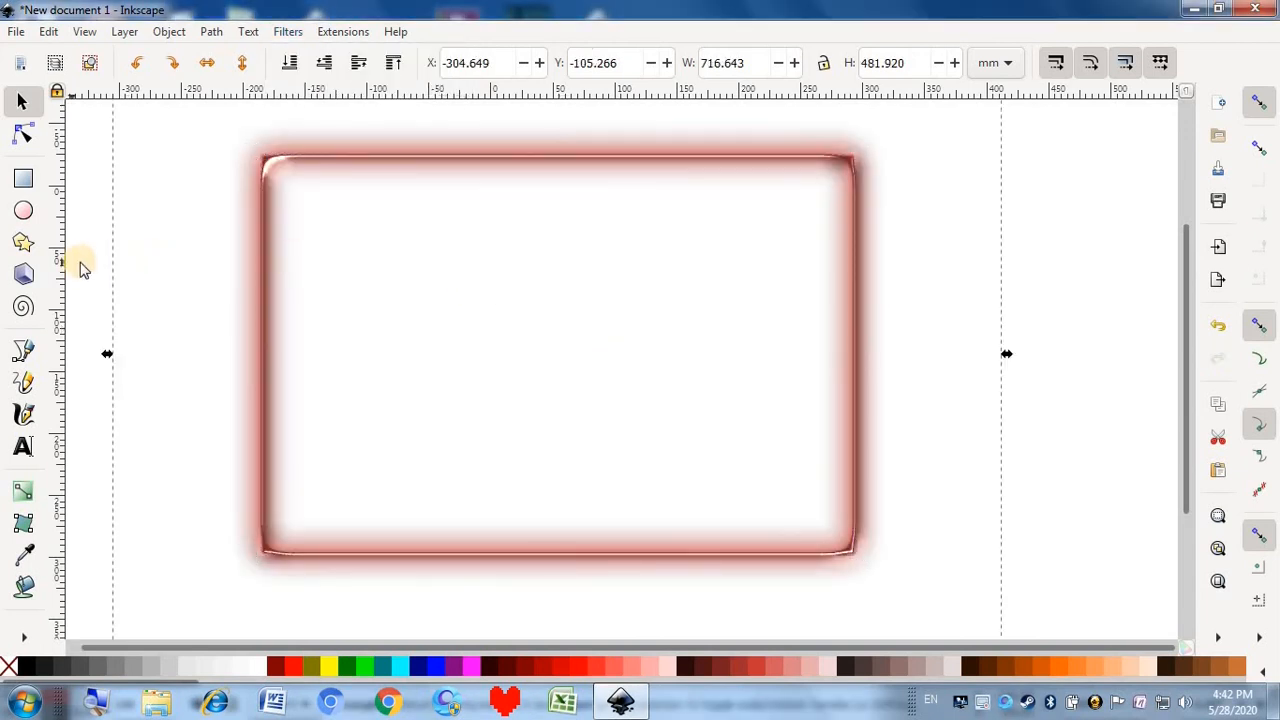
{"action": "key", "text": "ctrl+z"}
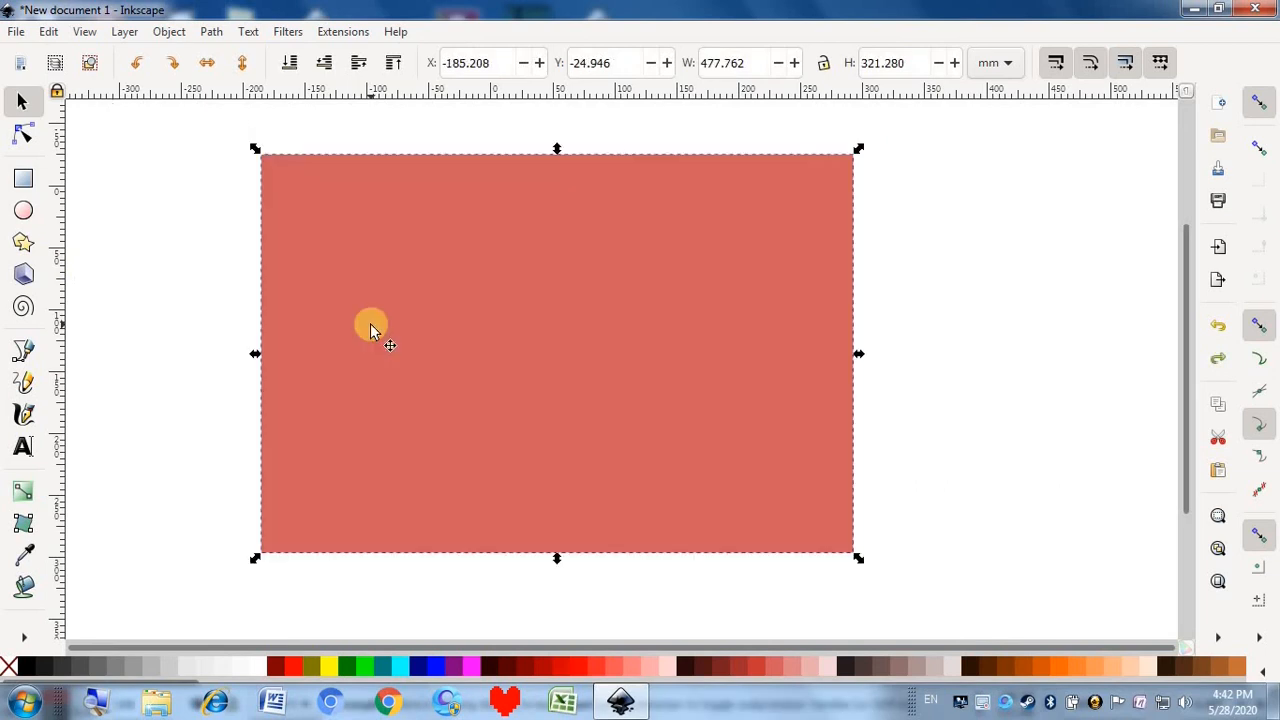
Try the Matte Ridge filter from the Ridges category on the red rectangle and undo it
{"action": "left_click", "coordinate": [288, 33]}
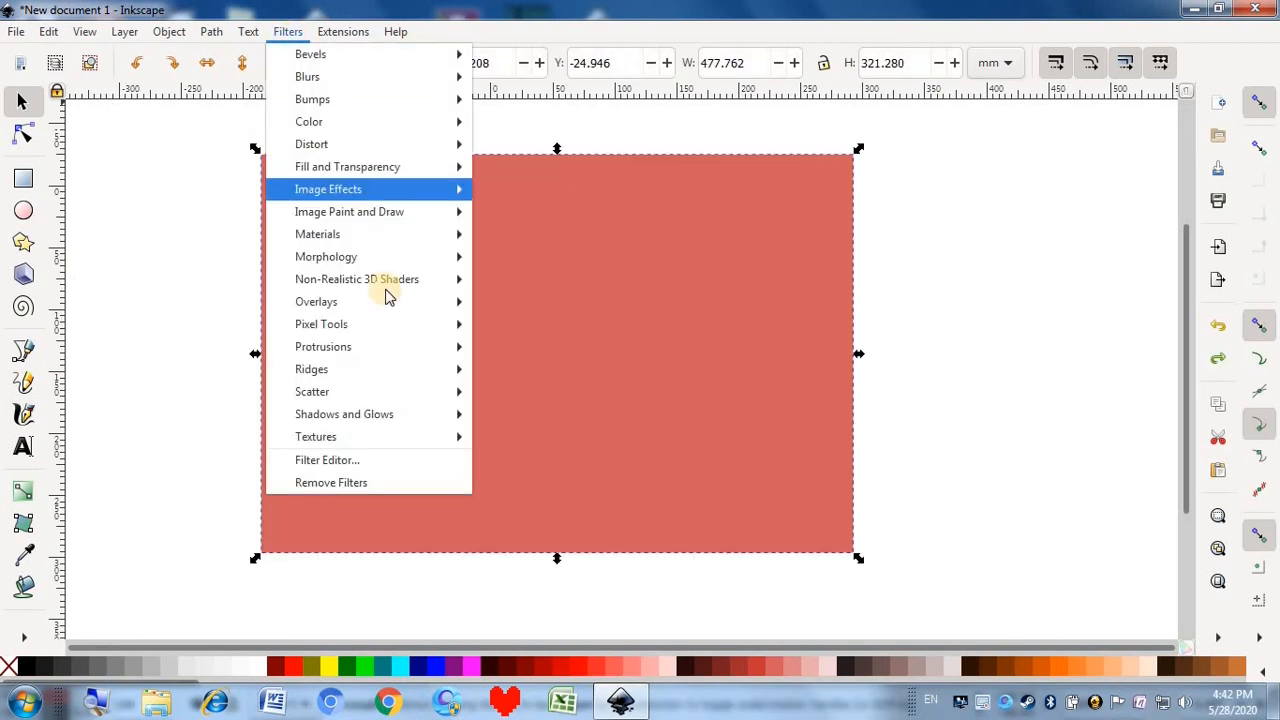
{"action": "mouse_move", "coordinate": [383, 371]}
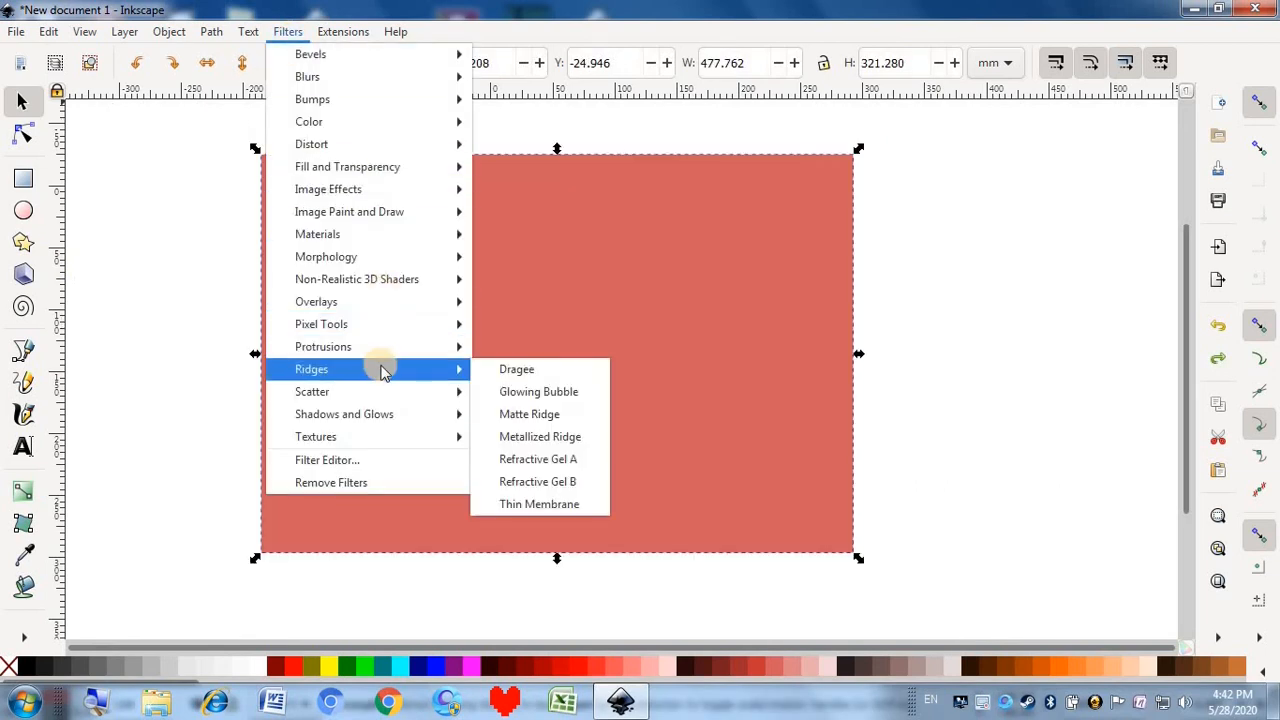
{"action": "left_click", "coordinate": [505, 413]}
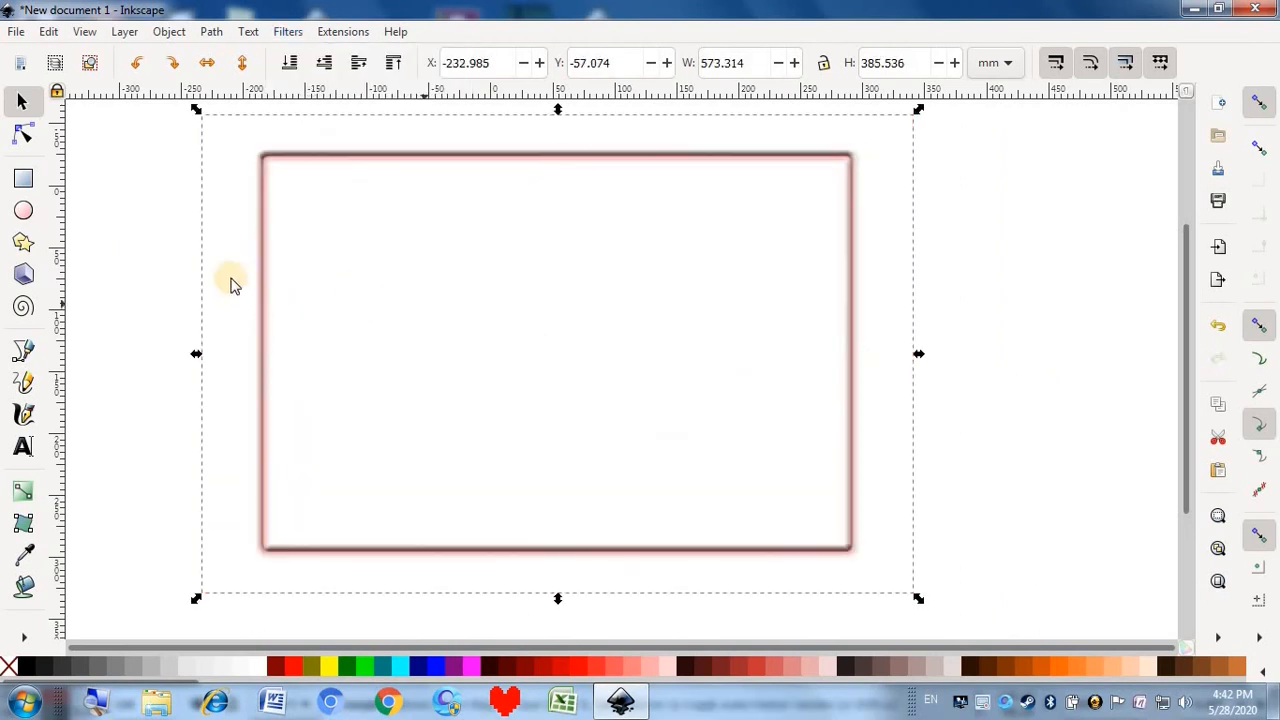
{"action": "left_click", "coordinate": [171, 277]}
{"action": "left_click", "coordinate": [394, 277]}
{"action": "key", "text": "ctrl+z"}
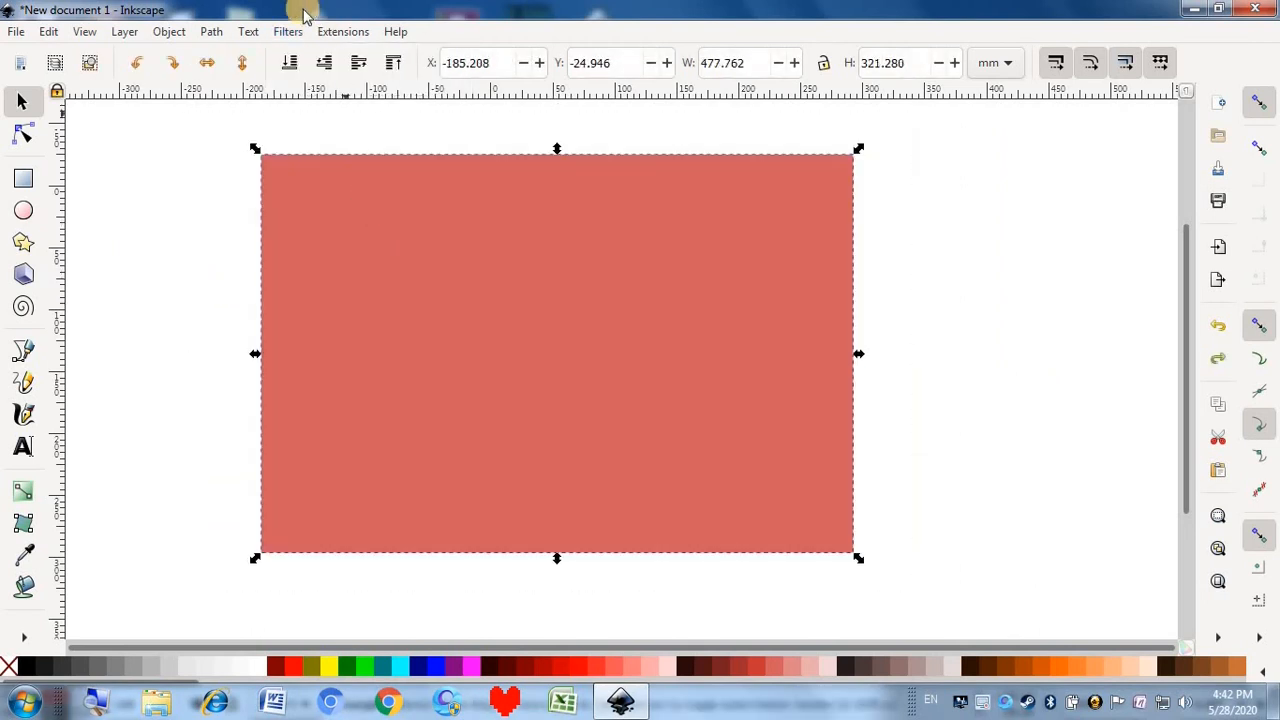
Try the Metallized Ridge filter from the Ridges category on the red rectangle and undo it
{"action": "left_click", "coordinate": [288, 31]}
{"action": "mouse_move", "coordinate": [423, 372]}
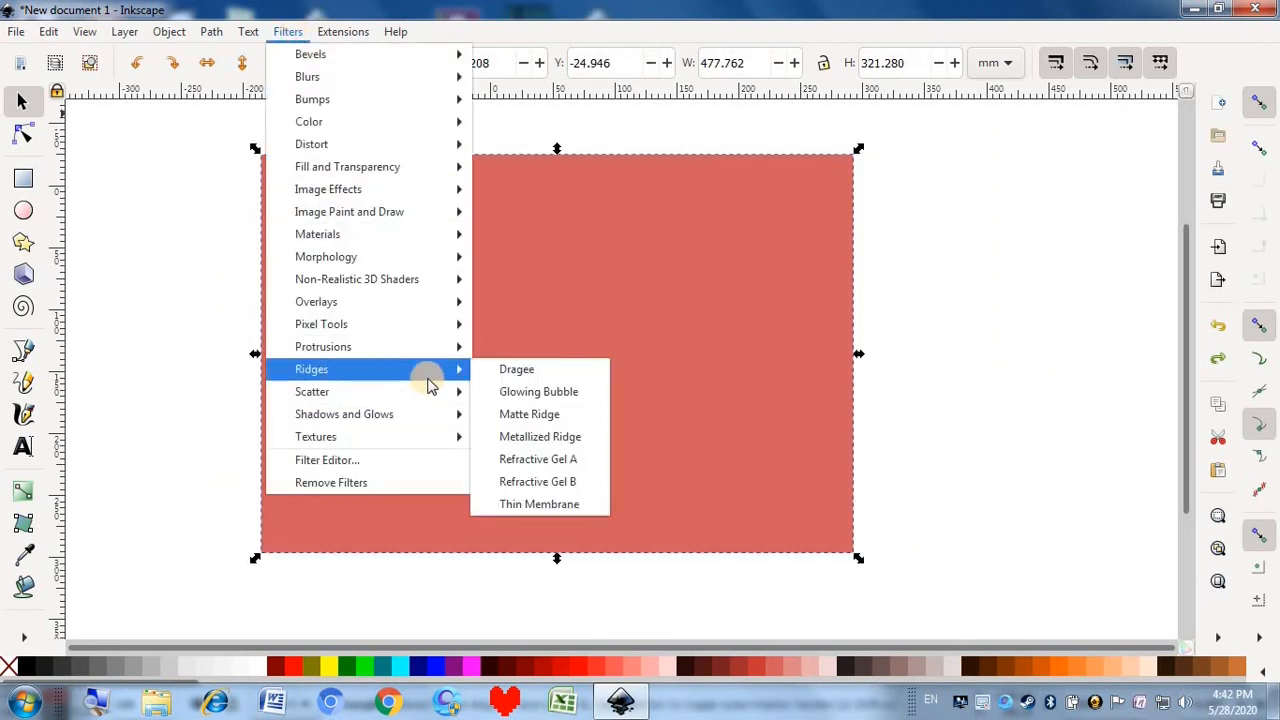
{"action": "left_click", "coordinate": [523, 434]}
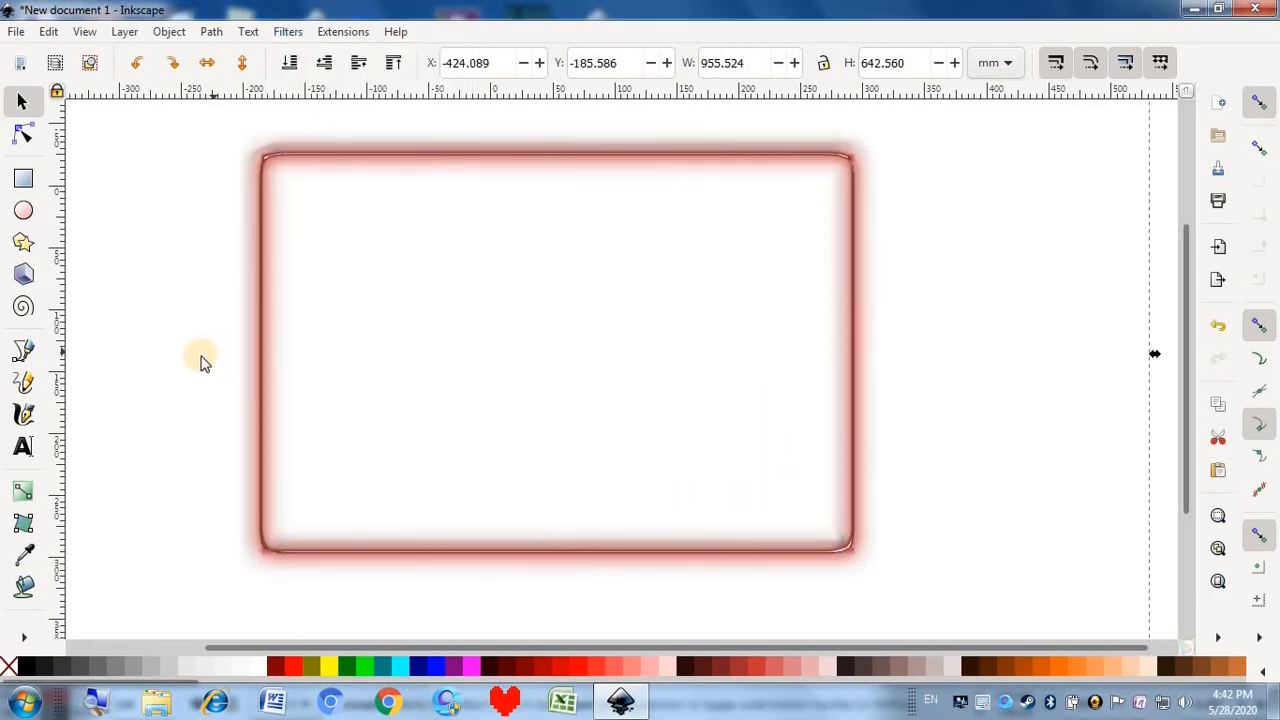
{"action": "left_click", "coordinate": [266, 312]}
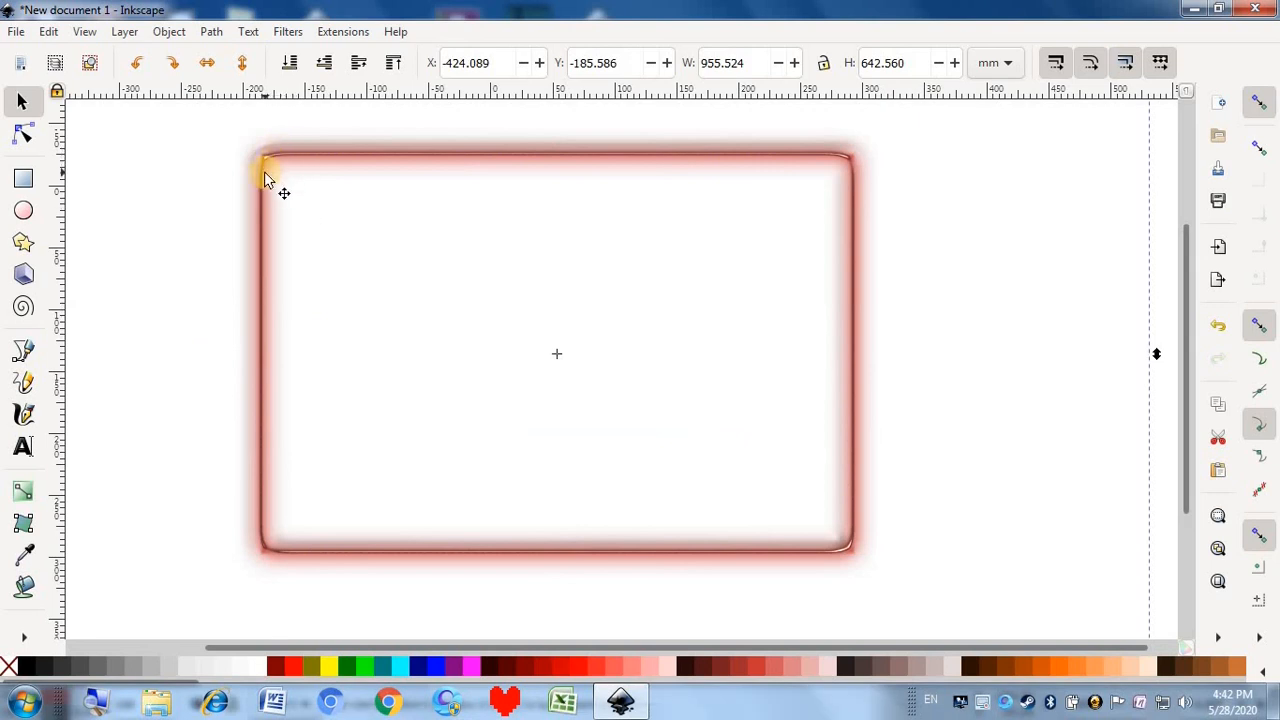
{"action": "key", "text": "ctrl+z"}
Try the Refractive Gel A filter from the Ridges category on the red rectangle and undo it
{"action": "left_click", "coordinate": [285, 31]}
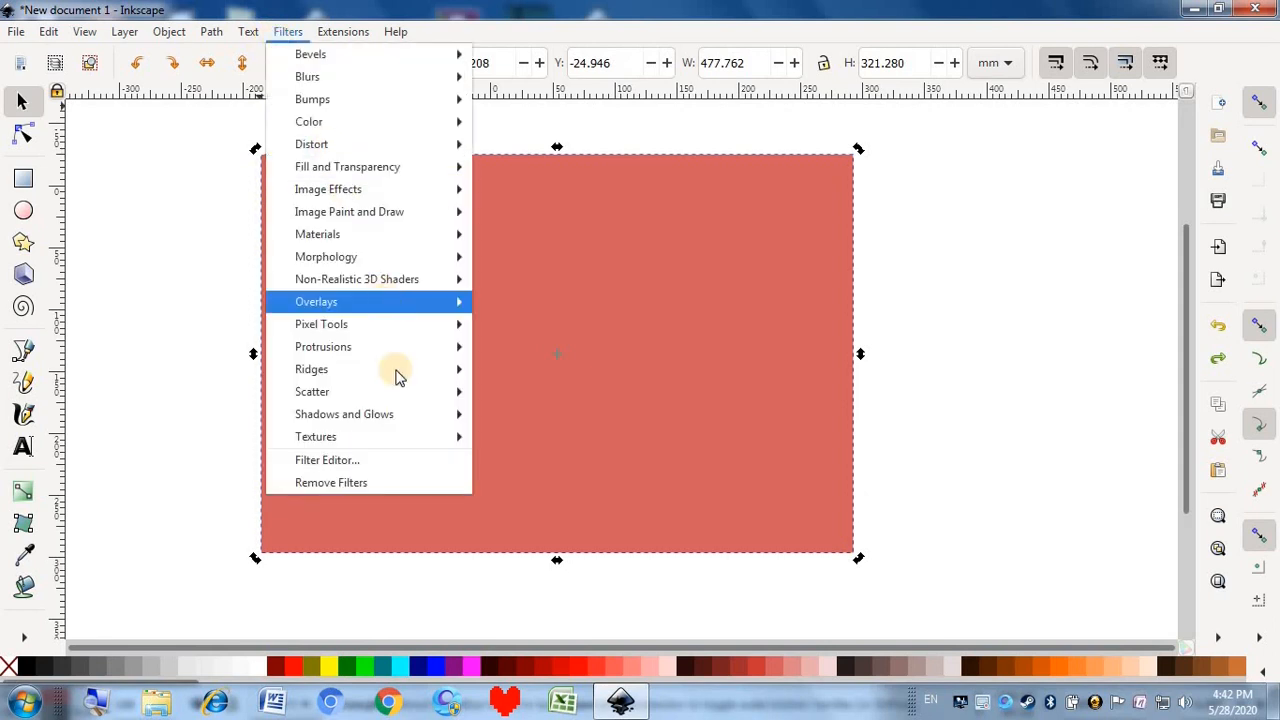
{"action": "mouse_move", "coordinate": [394, 371]}
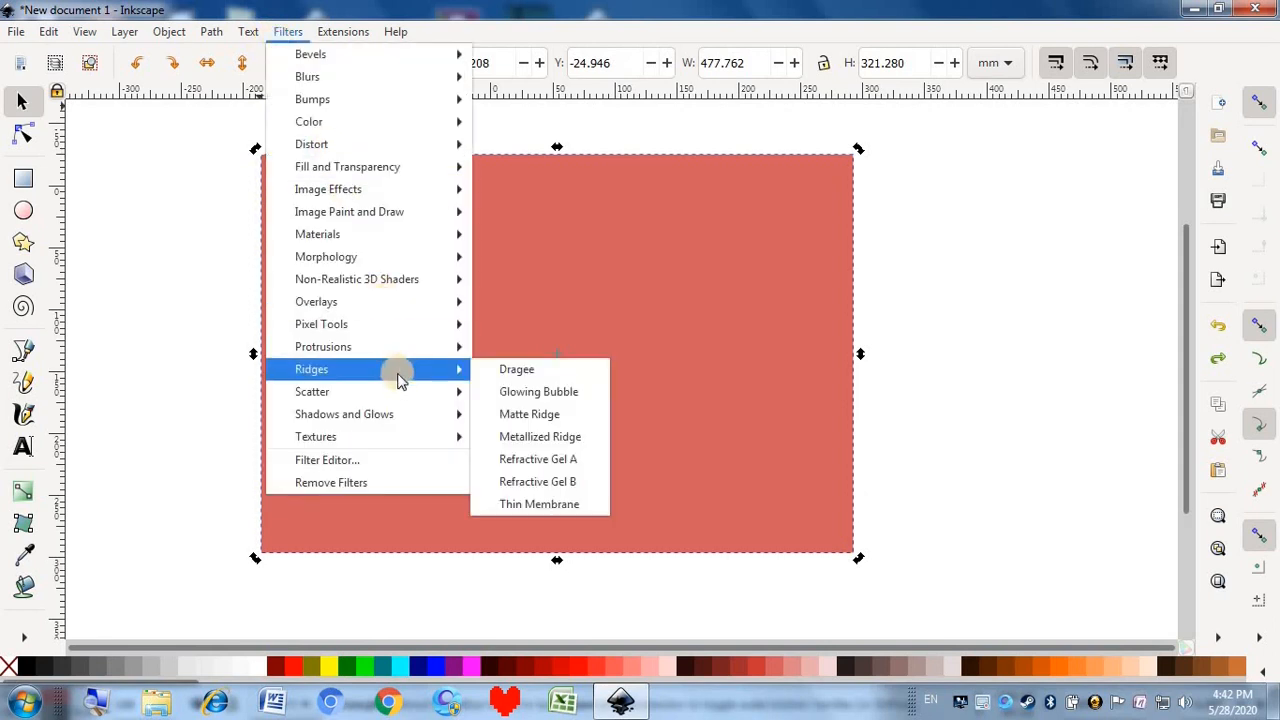
{"action": "left_click", "coordinate": [538, 459]}
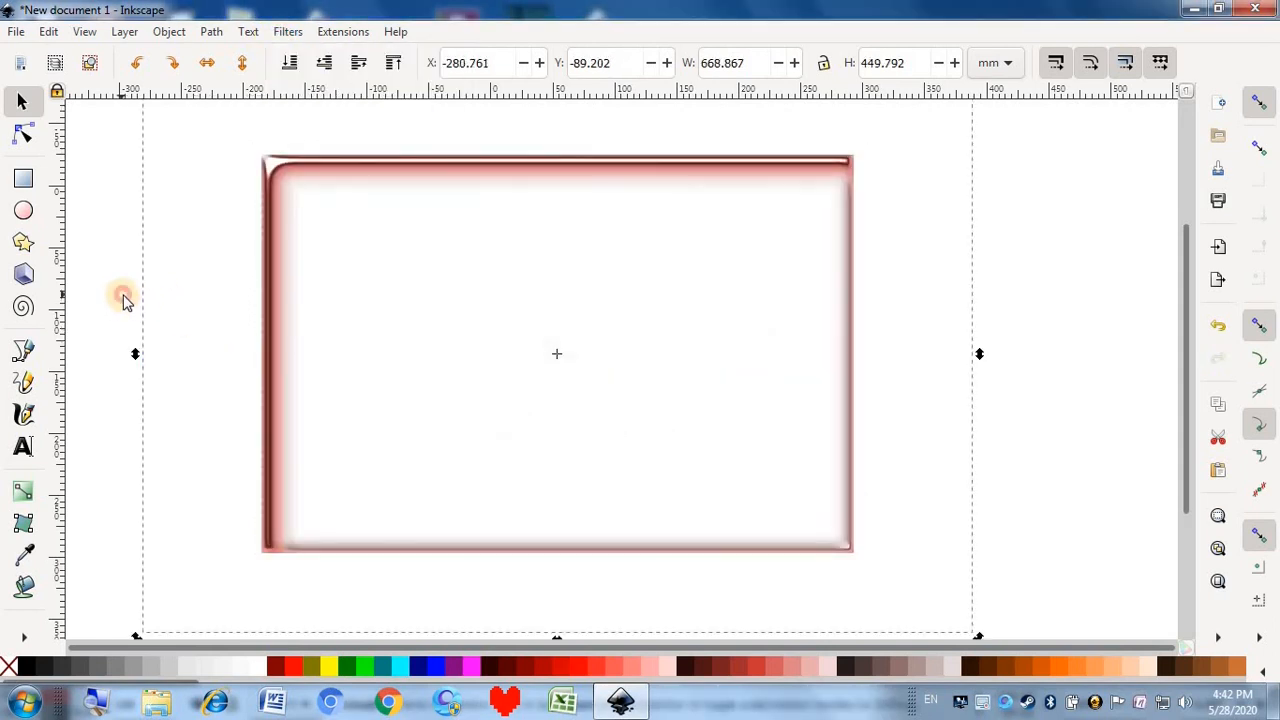
{"action": "left_click", "coordinate": [124, 300]}
{"action": "left_click", "coordinate": [269, 201]}
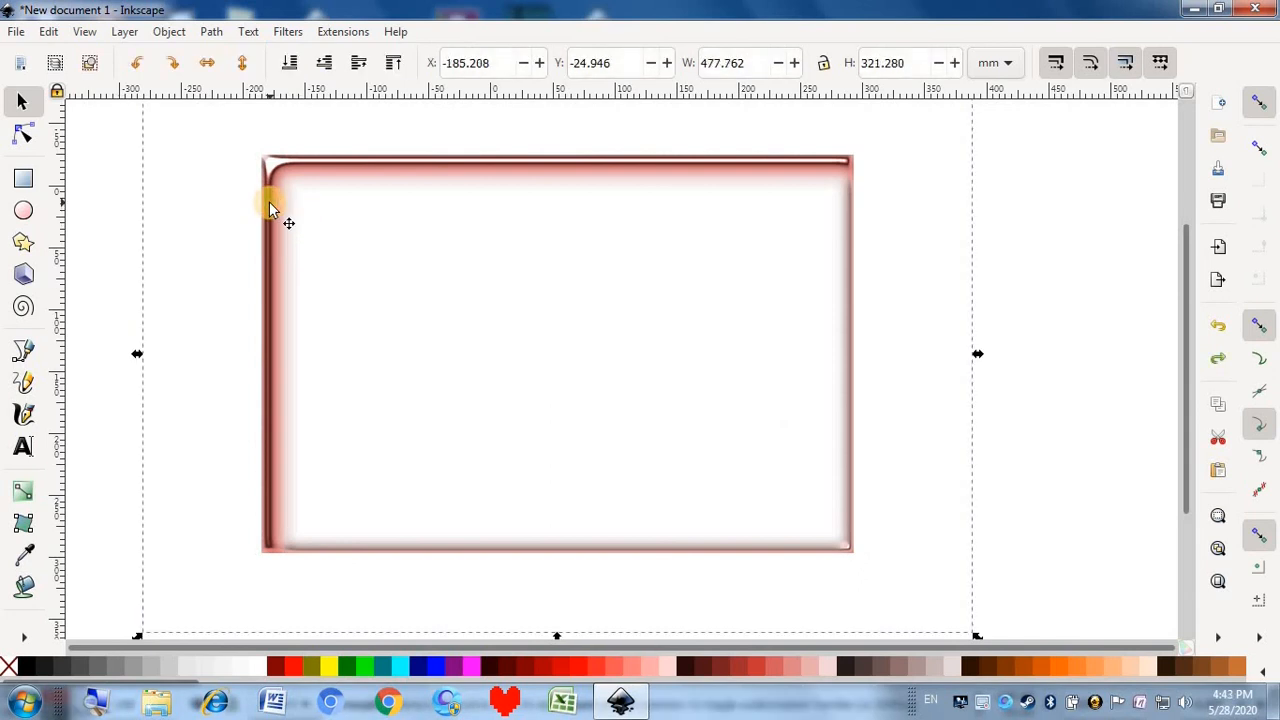
{"action": "key", "text": "ctrl+z"}
Try the Refractive Gel B filter from the Ridges category, inspect the rectangle while deselected, and undo the filter
{"action": "left_click", "coordinate": [288, 31]}
{"action": "mouse_move", "coordinate": [380, 371]}
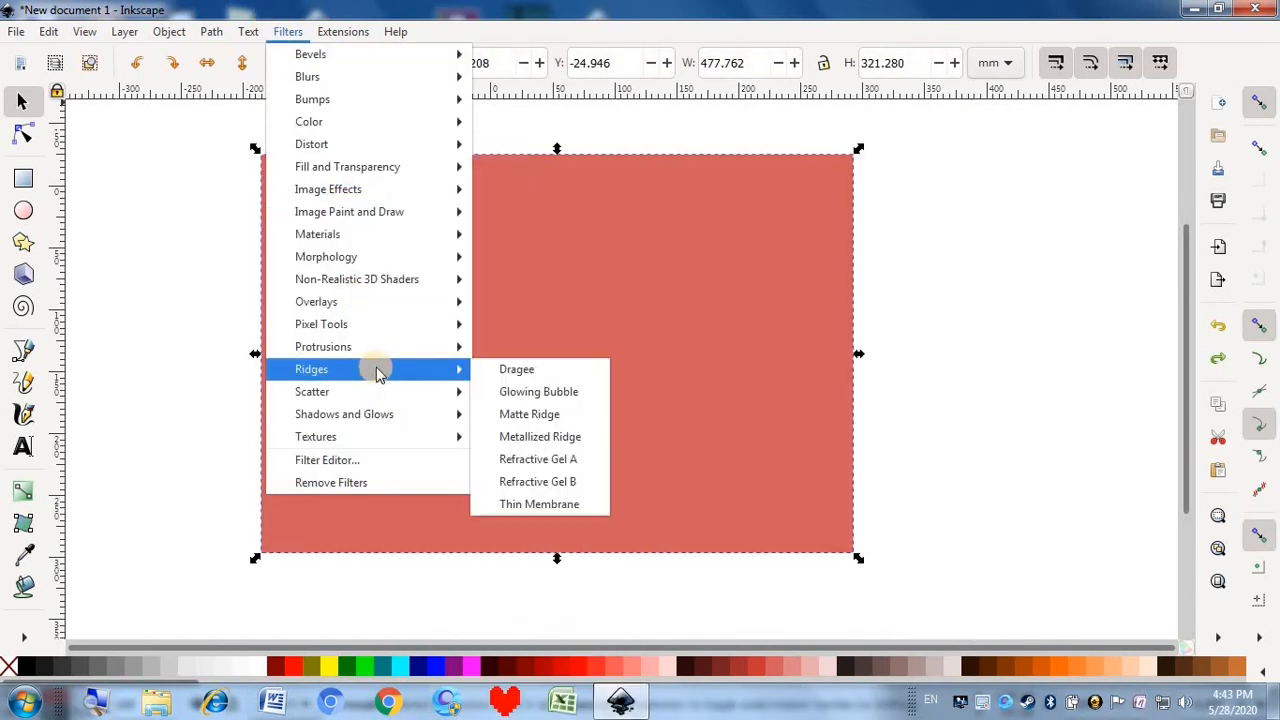
{"action": "left_click", "coordinate": [530, 482]}
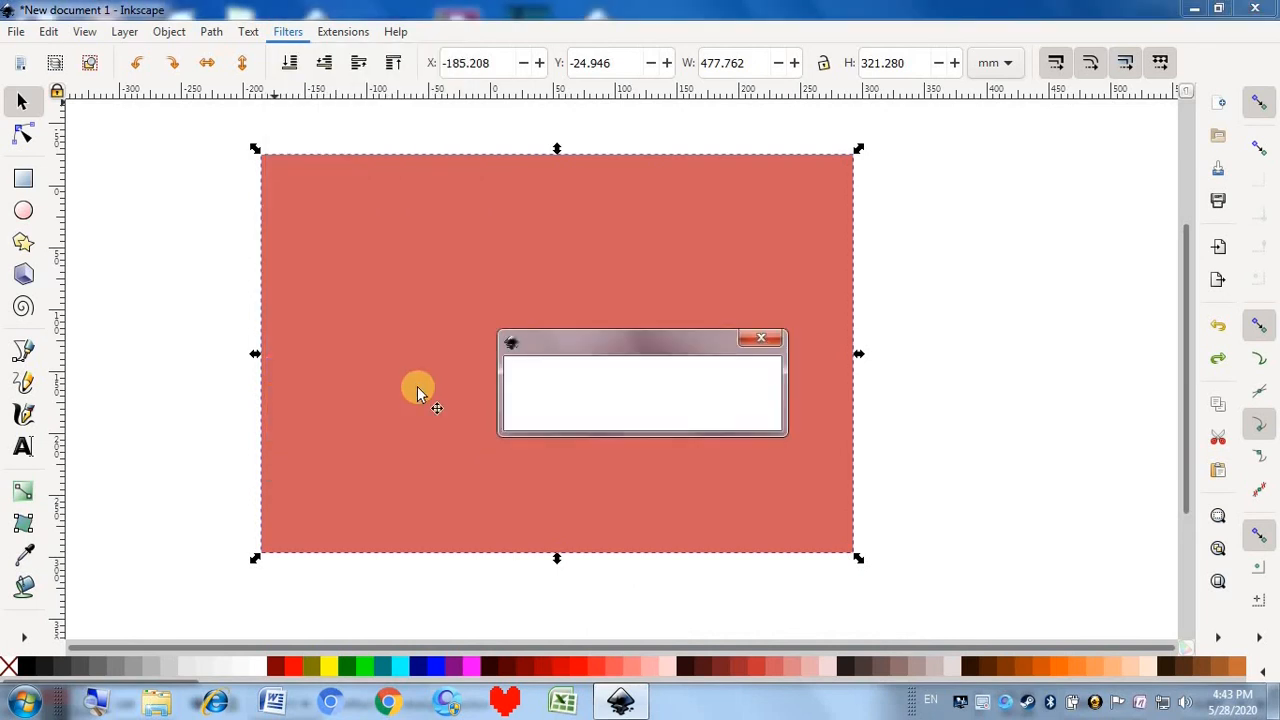
{"action": "left_click", "coordinate": [94, 266]}
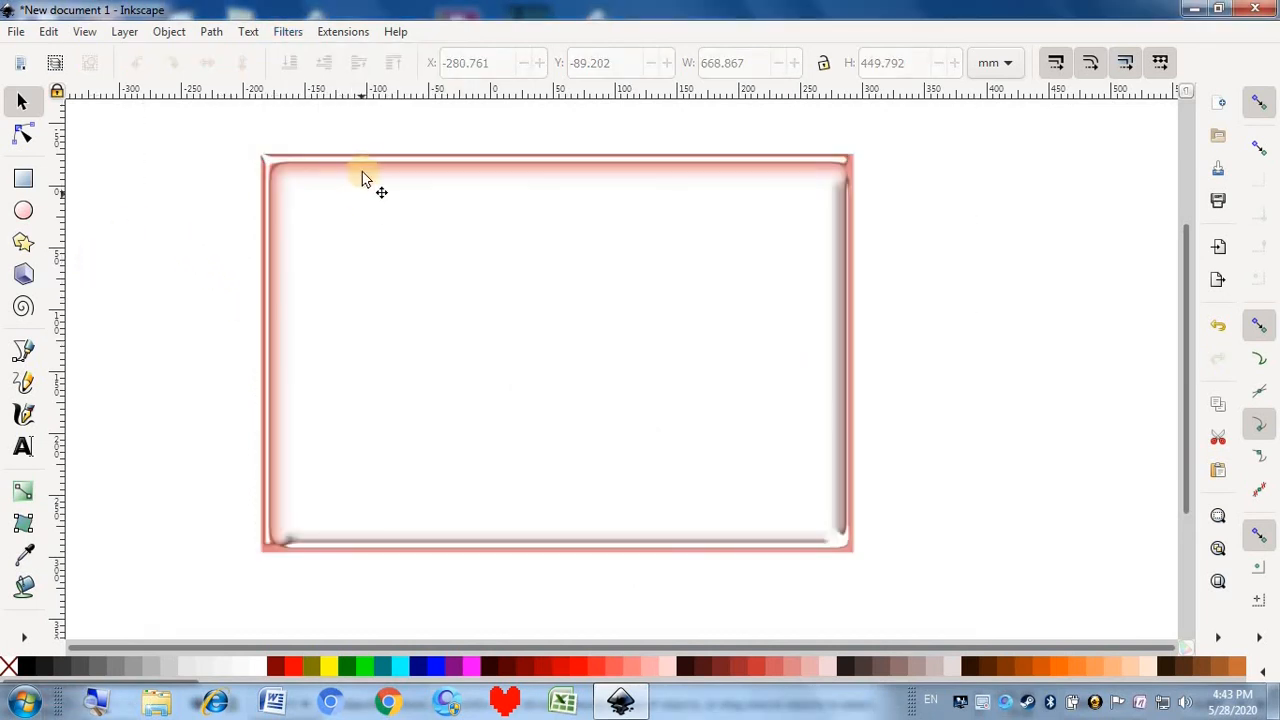
{"action": "left_click", "coordinate": [364, 176]}
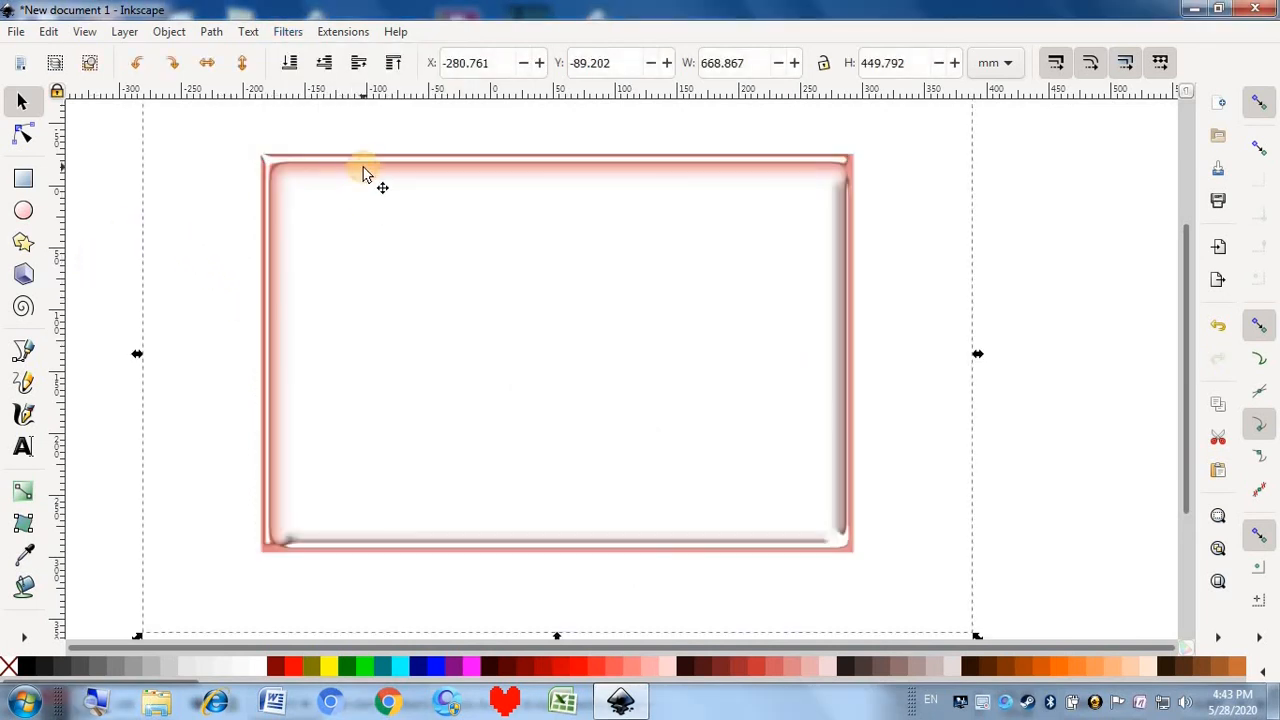
{"action": "key", "text": "ctrl+z"}
Try the Thin Membrane filter from the Ridges category, inspect the rectangle while deselected, and undo the filter
{"action": "left_click", "coordinate": [289, 36]}
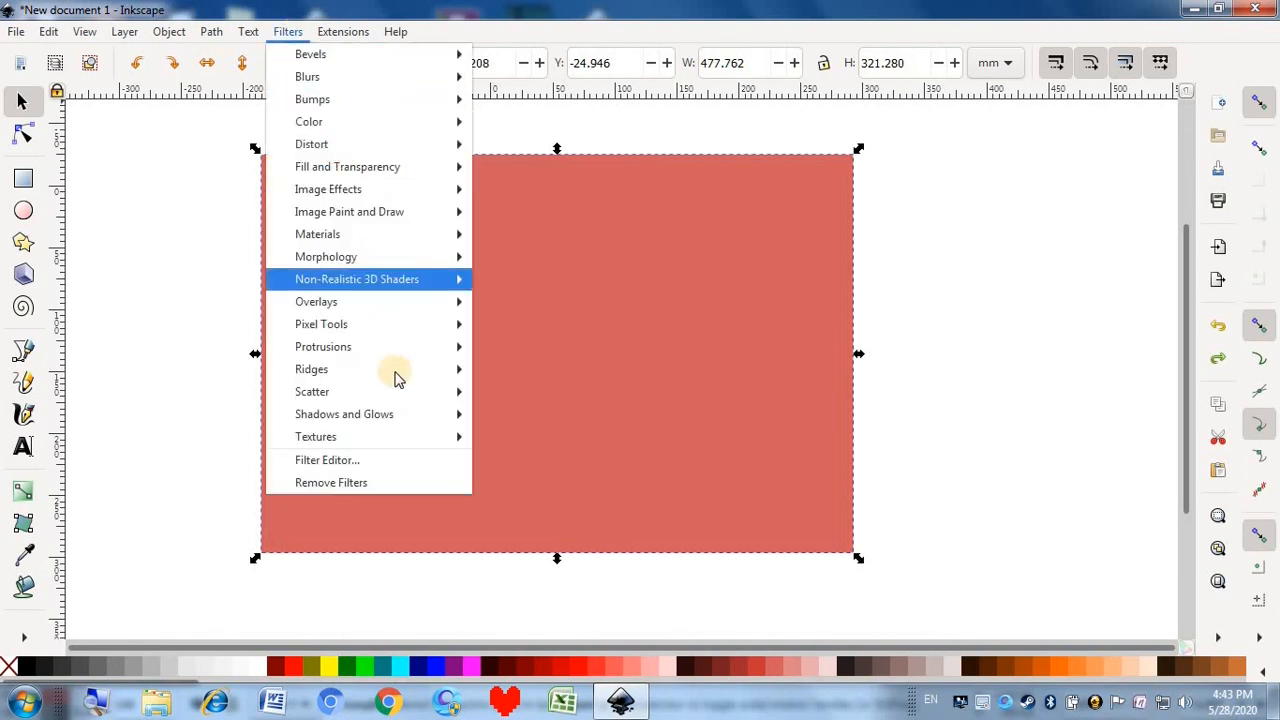
{"action": "mouse_move", "coordinate": [391, 376]}
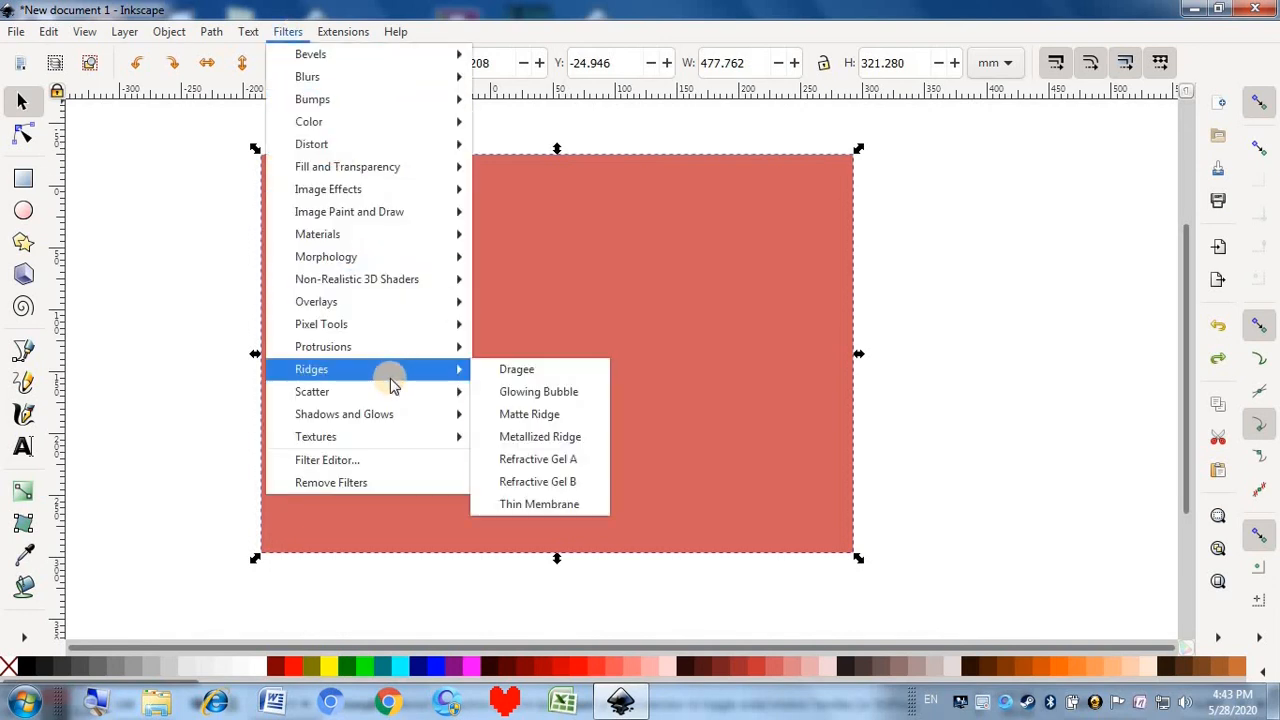
{"action": "left_click", "coordinate": [525, 504]}
{"action": "left_click", "coordinate": [212, 375]}
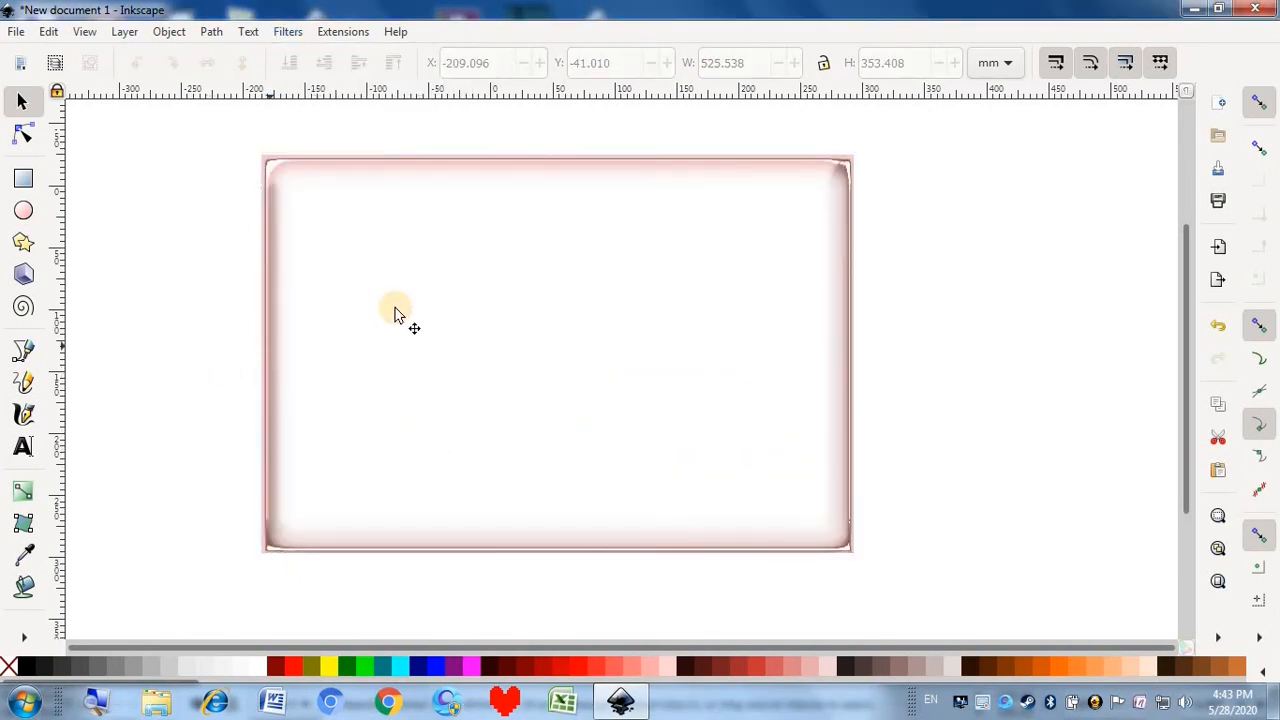
{"action": "left_click", "coordinate": [400, 252]}
{"action": "key", "text": "ctrl+z"}
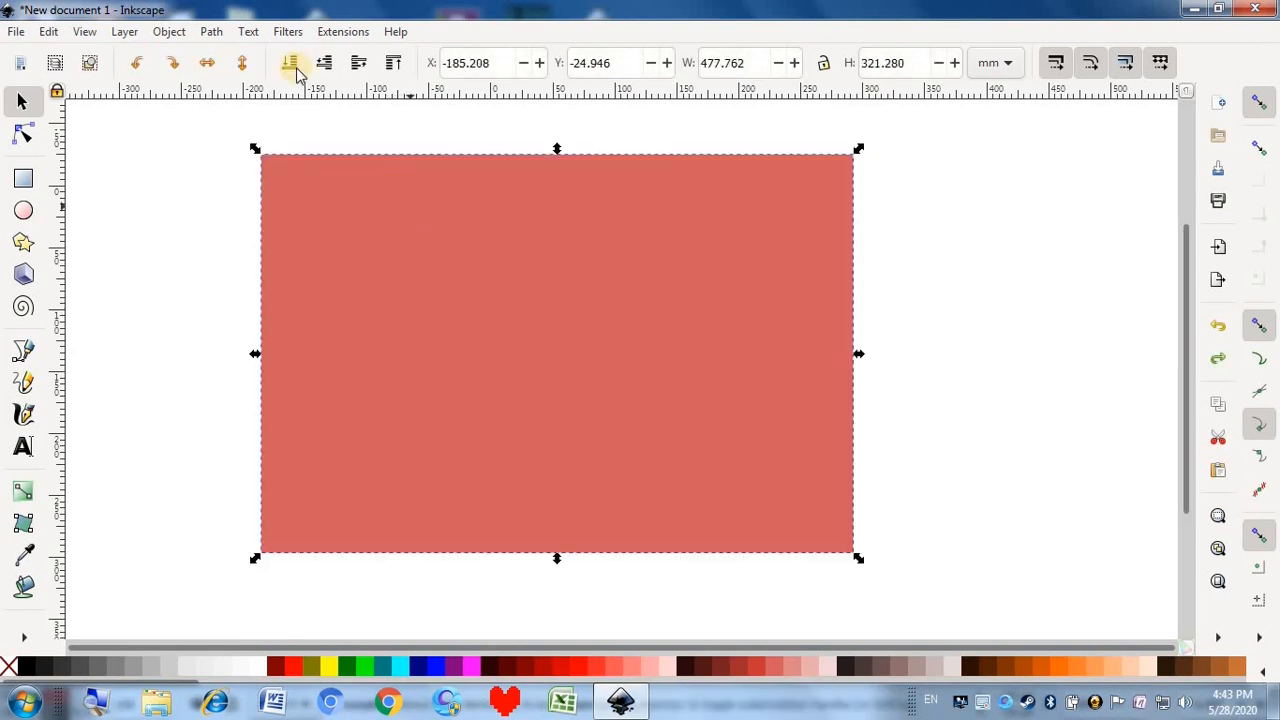
Try the Air Spray filter from the Scatter category on the red rectangle and undo it
{"action": "left_click", "coordinate": [286, 33]}
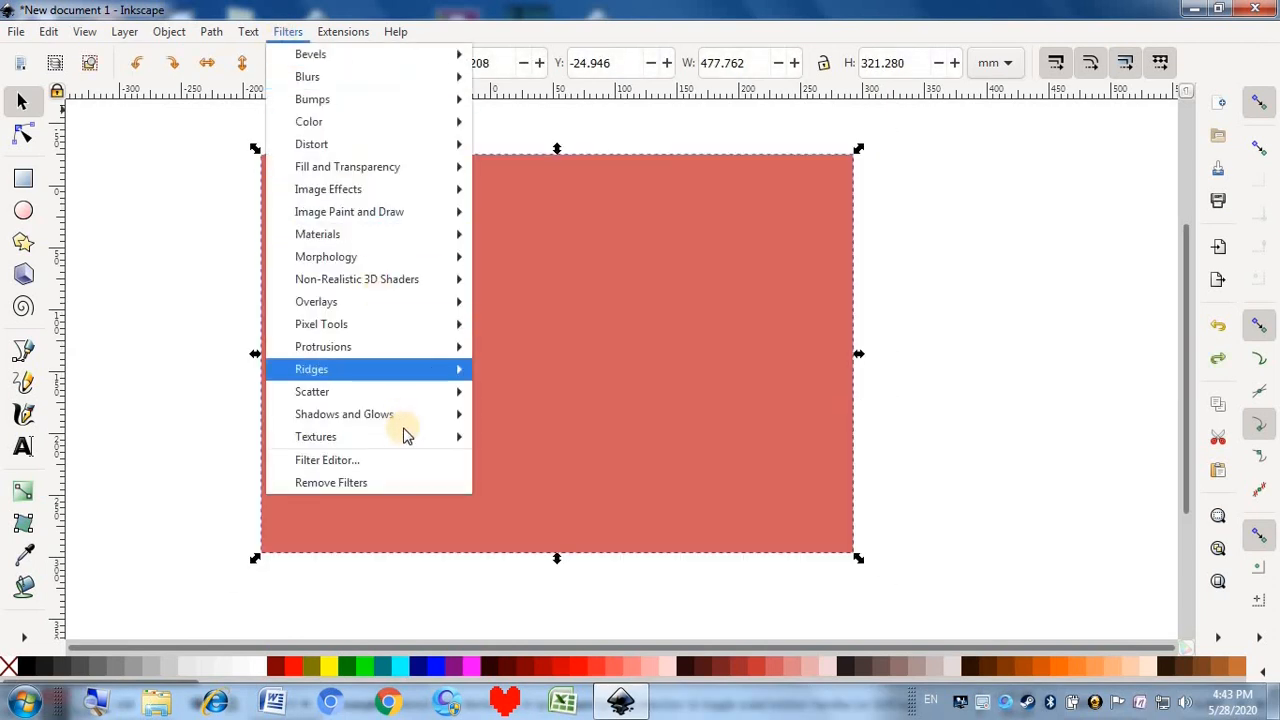
{"action": "mouse_move", "coordinate": [404, 388]}
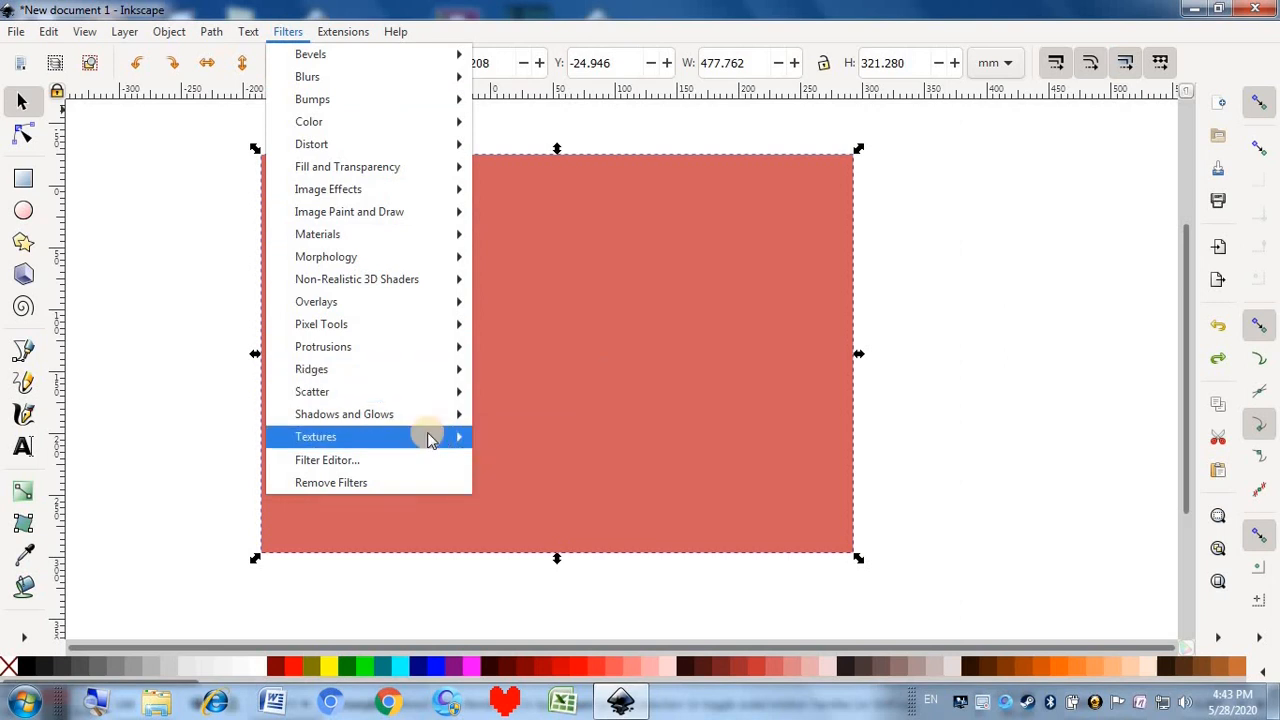
{"action": "mouse_move", "coordinate": [428, 418]}
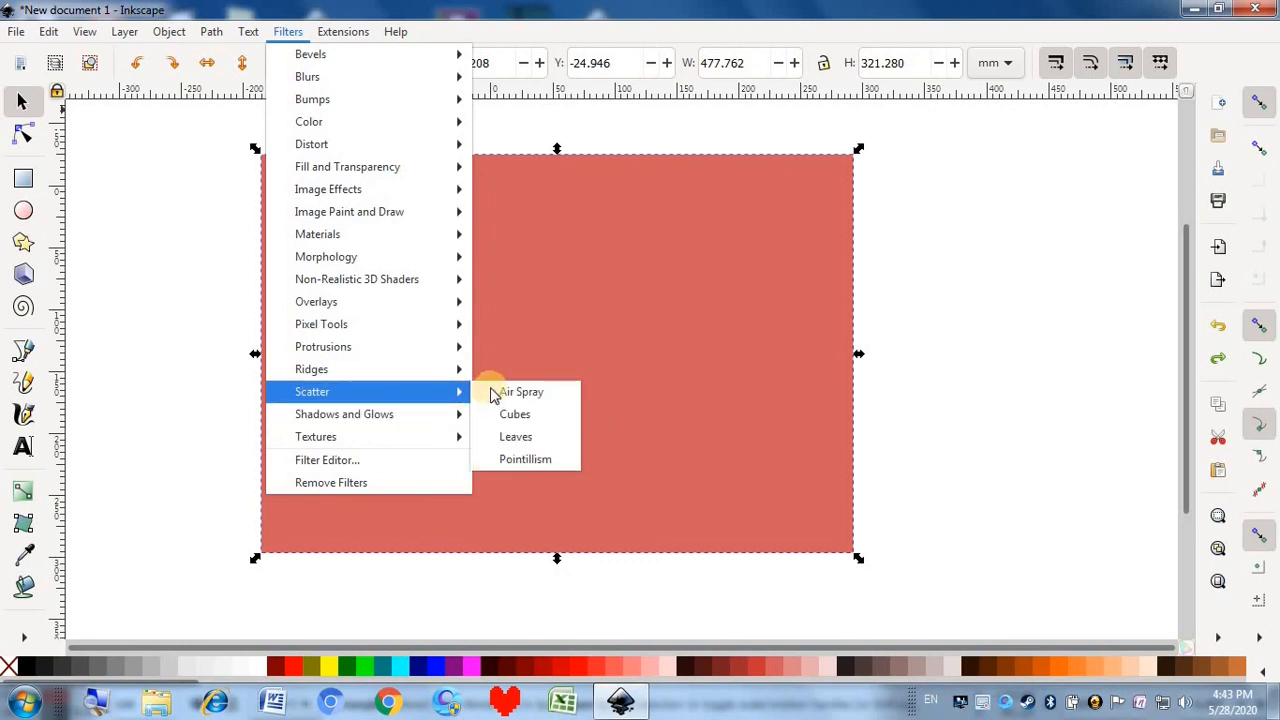
{"action": "left_click", "coordinate": [493, 391]}
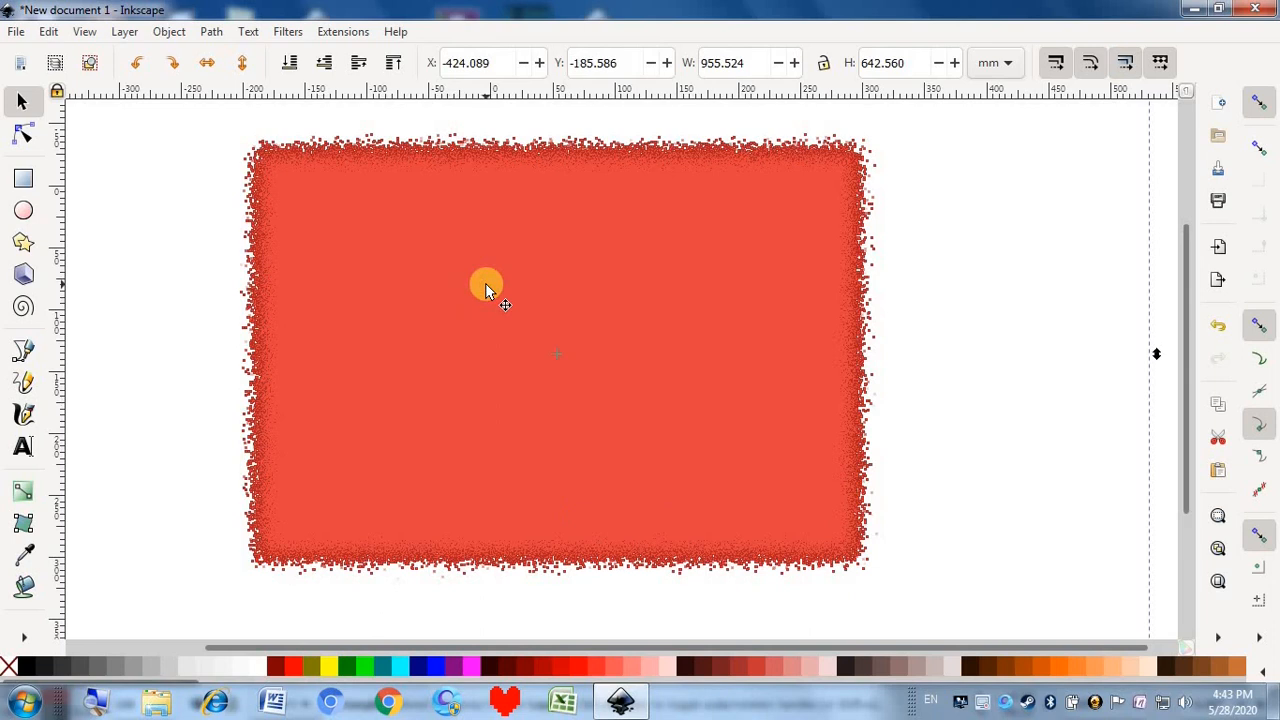
{"action": "key", "text": "z"}
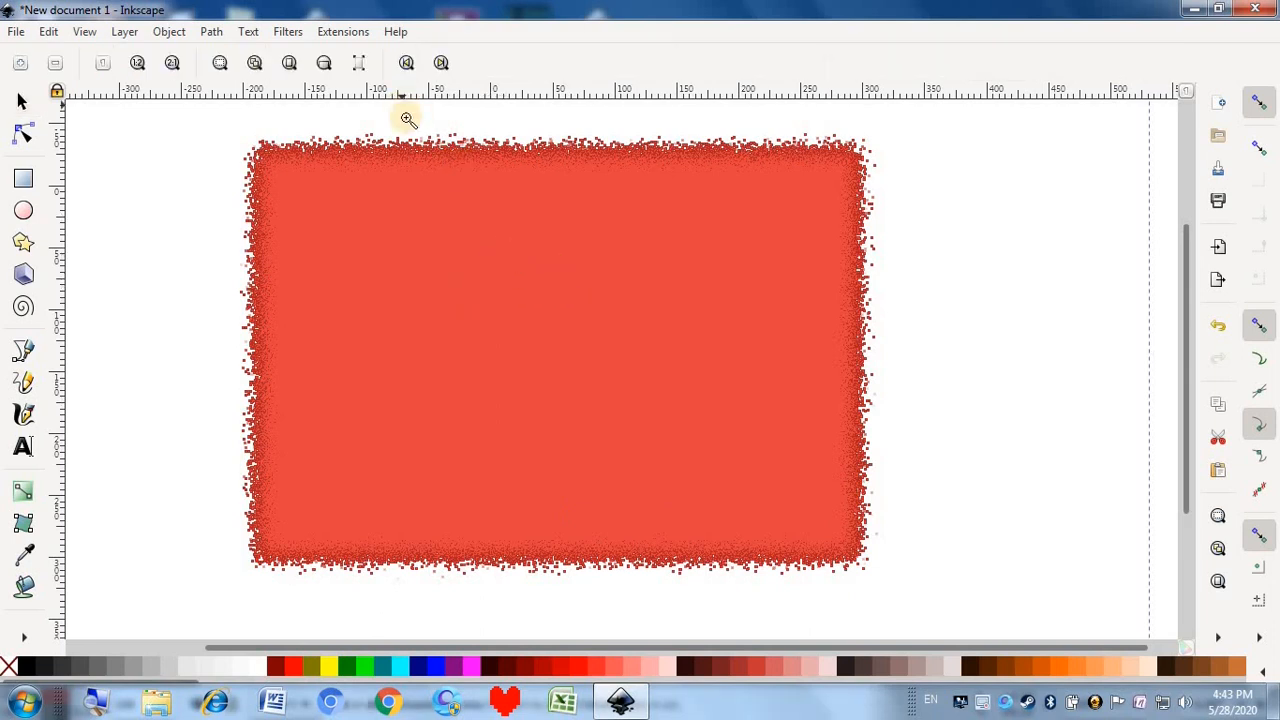
{"action": "key", "text": "s"}
{"action": "left_click", "coordinate": [278, 212]}
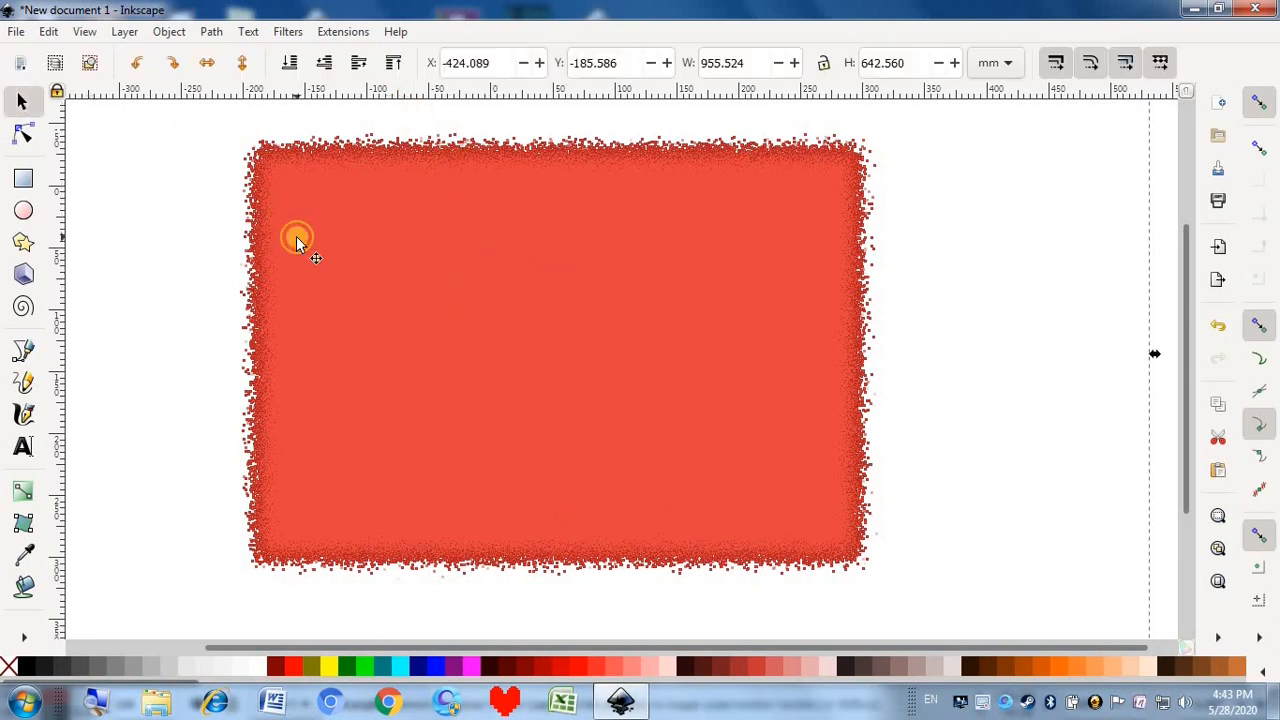
{"action": "left_click", "coordinate": [395, 207]}
{"action": "key", "text": "z"}
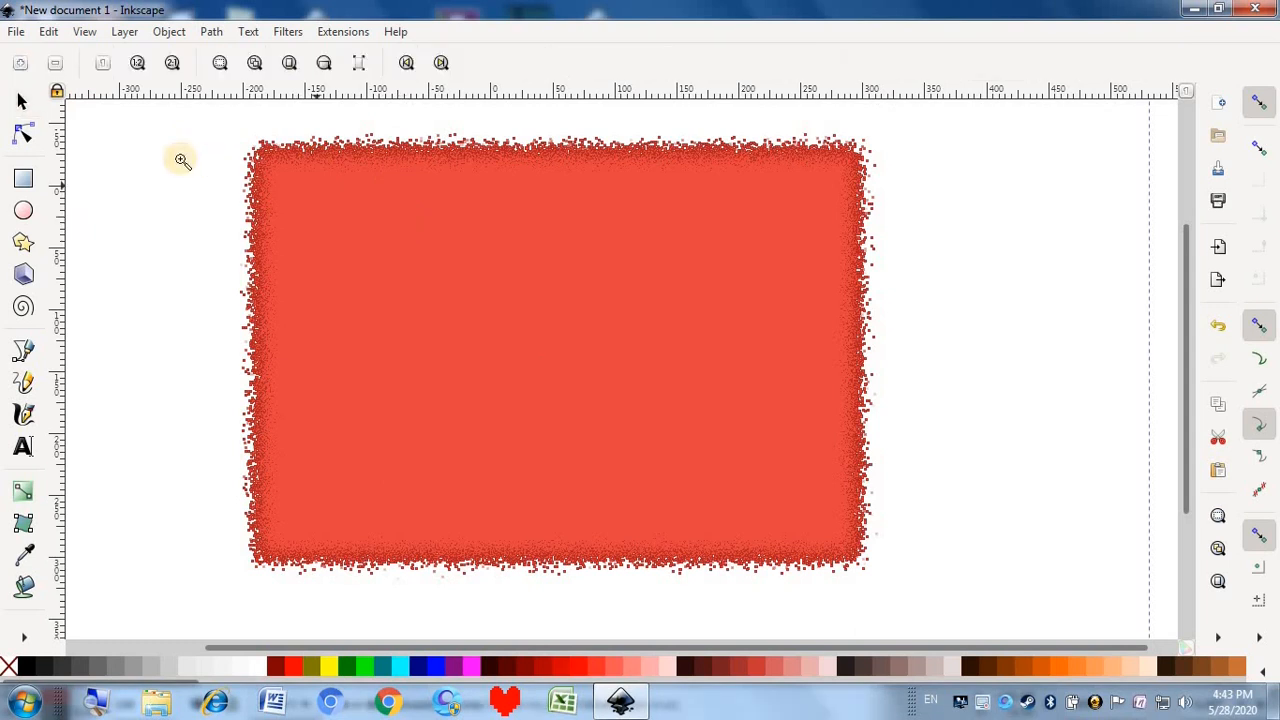
{"action": "key", "text": "s"}
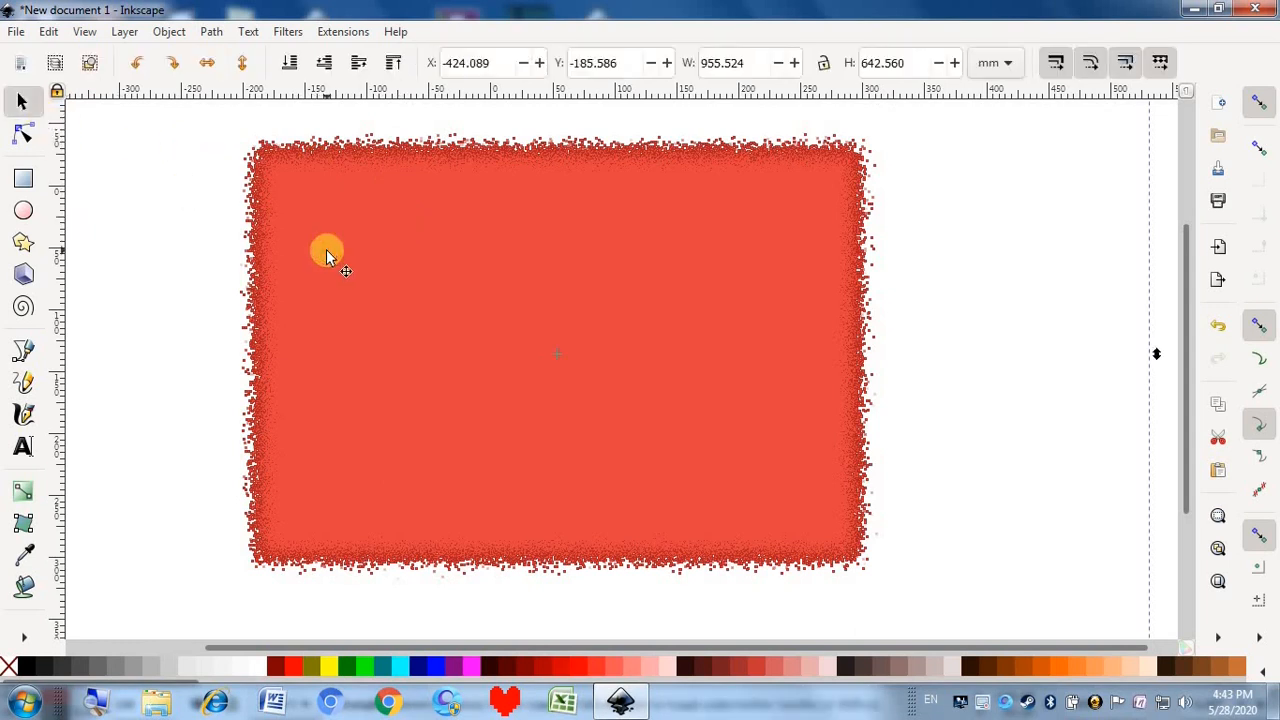
{"action": "key", "text": "ctrl+z"}
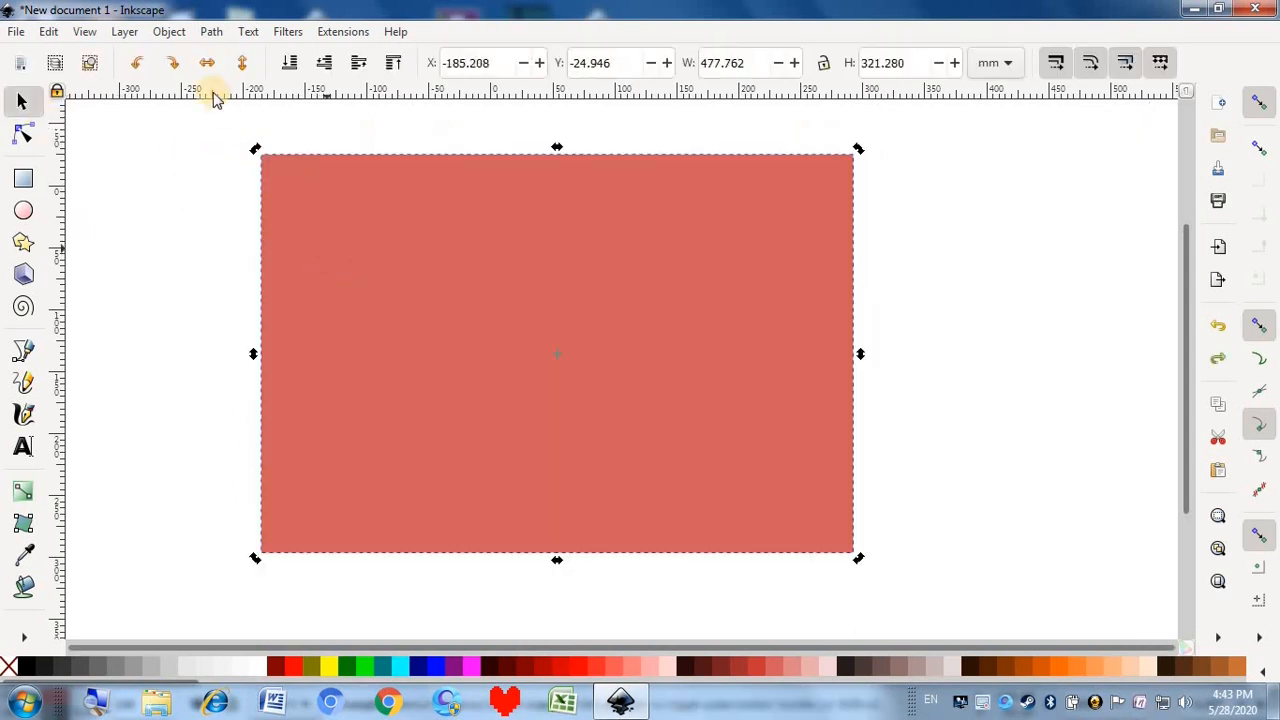
Try the Cubes filter from the Scatter category on the red rectangle and undo it
{"action": "left_click", "coordinate": [286, 33]}
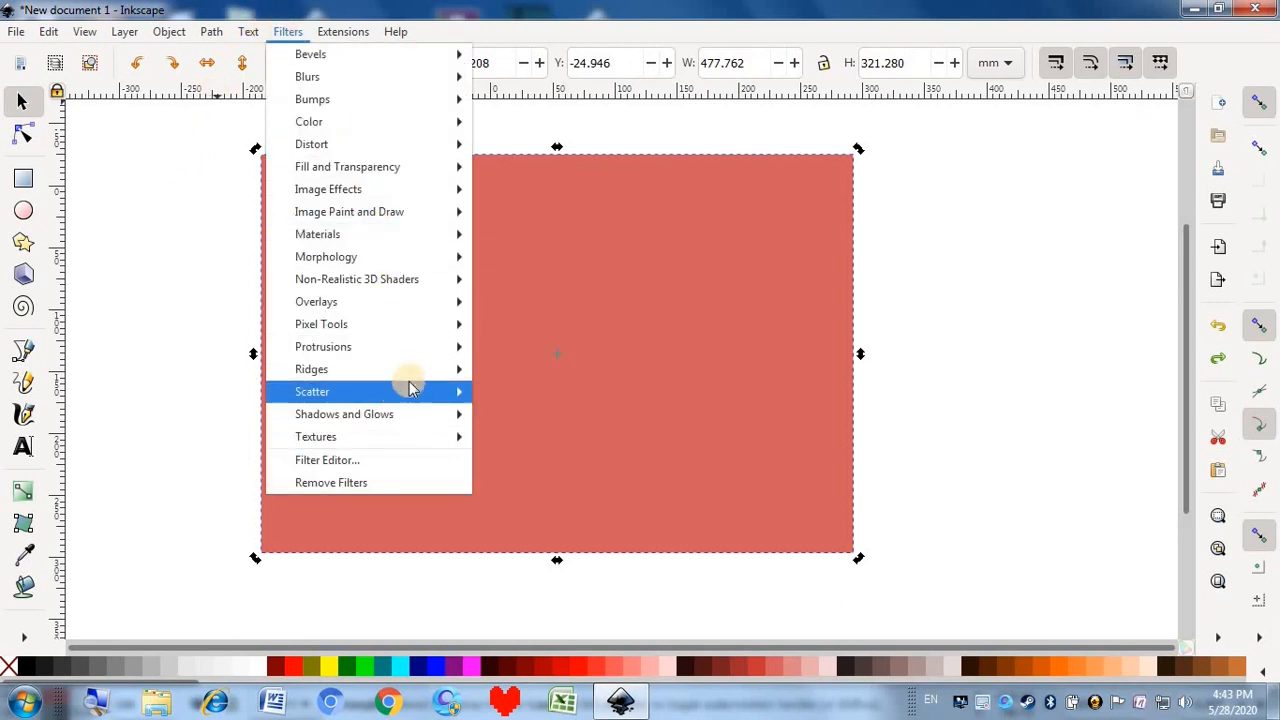
{"action": "mouse_move", "coordinate": [415, 377]}
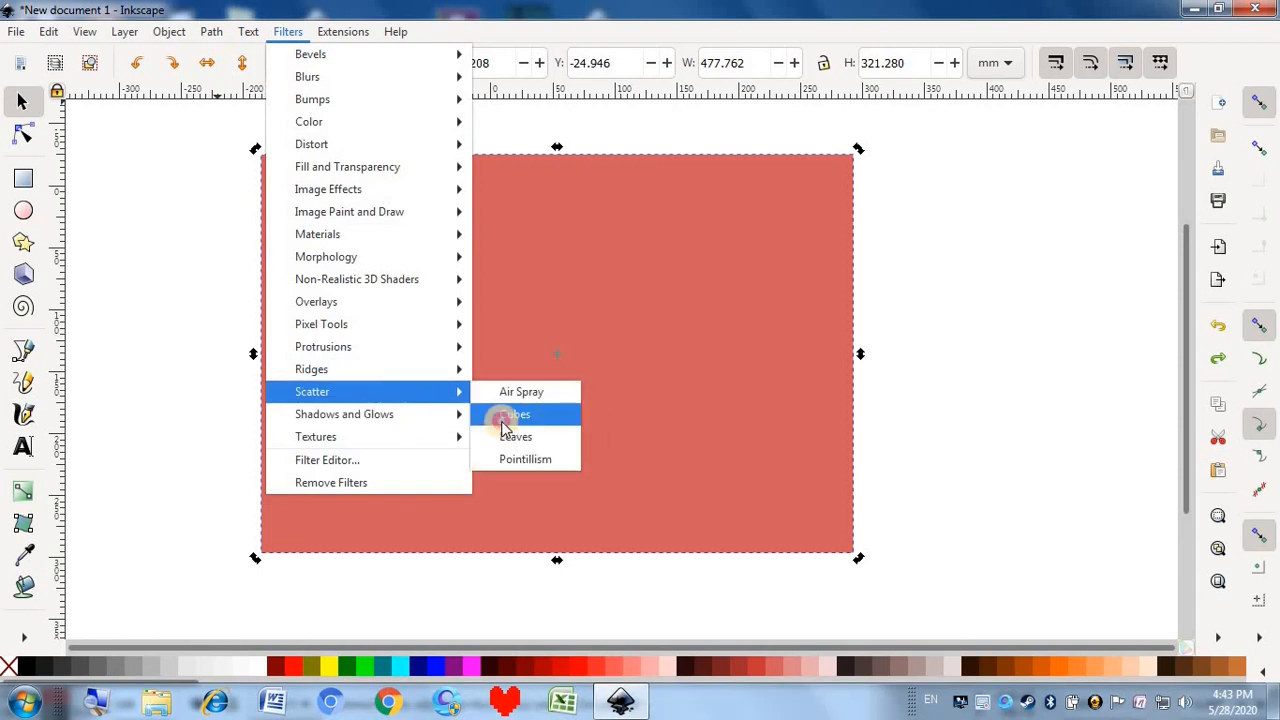
{"action": "left_click", "coordinate": [503, 418]}
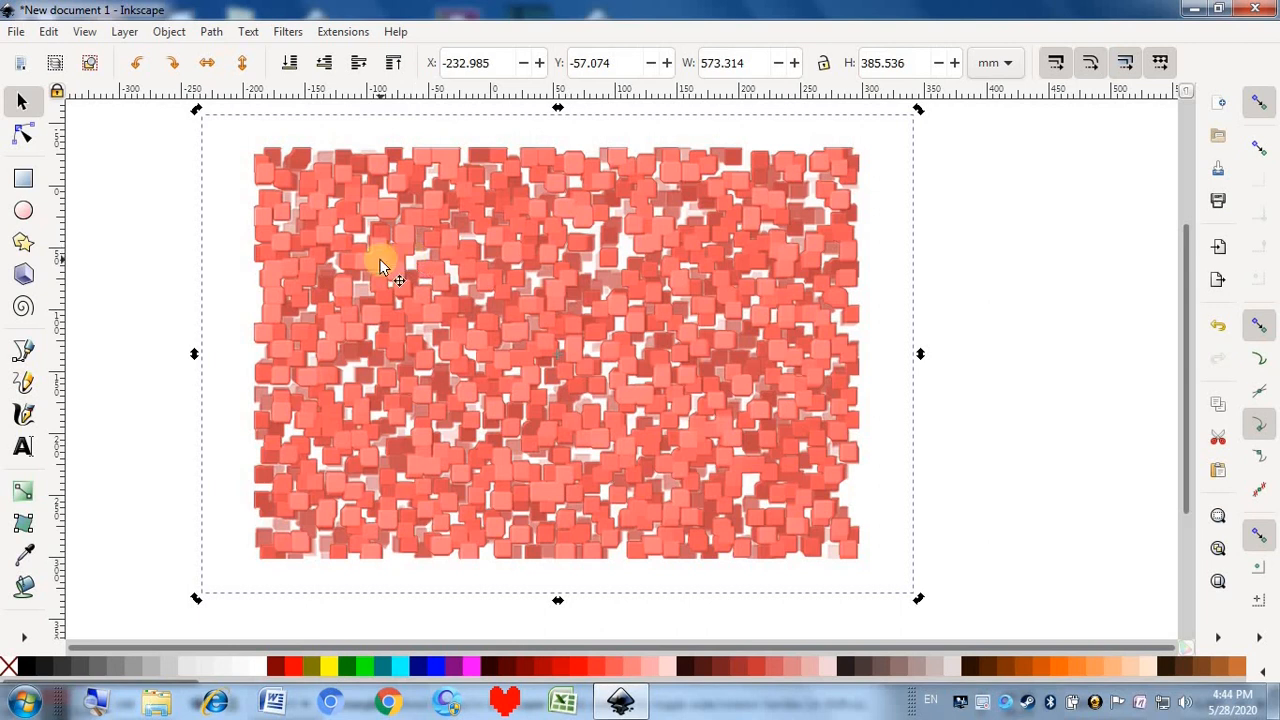
{"action": "key", "text": "ctrl+z"}
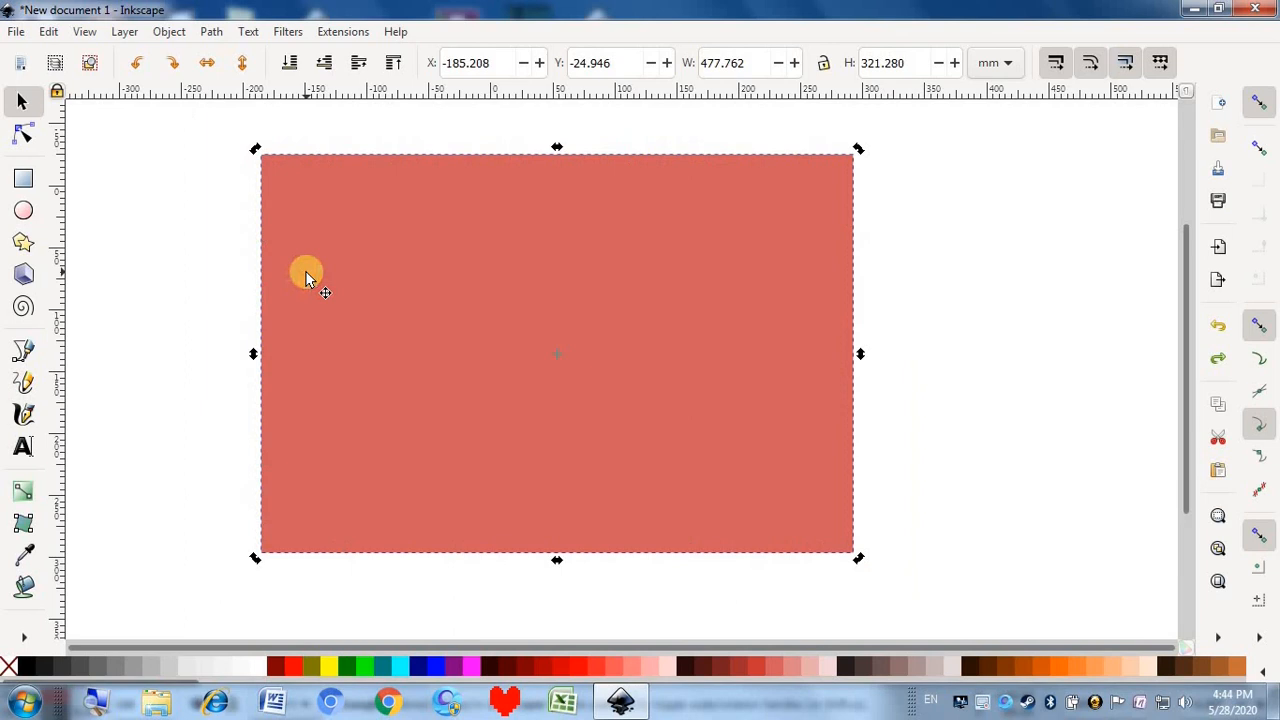
Try the Leaves filter from the Scatter category on the red rectangle and undo it
{"action": "left_click", "coordinate": [287, 32]}
{"action": "mouse_move", "coordinate": [409, 391]}
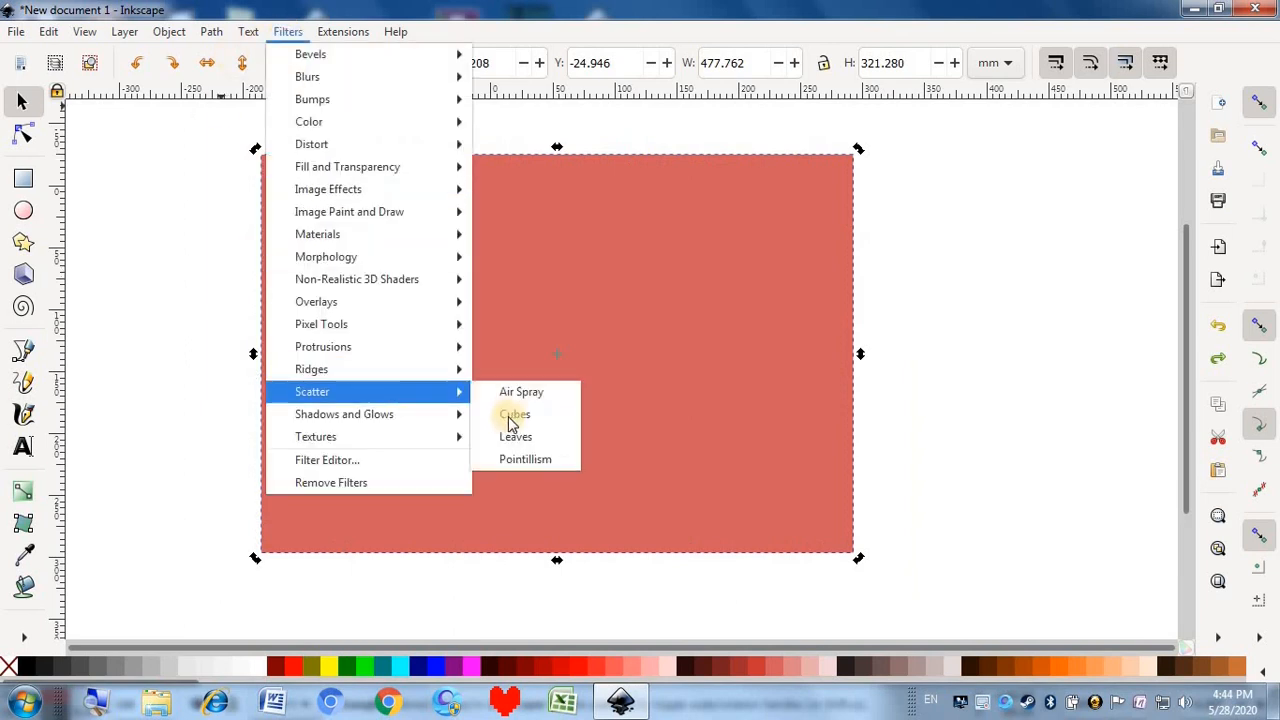
{"action": "left_click", "coordinate": [510, 437]}
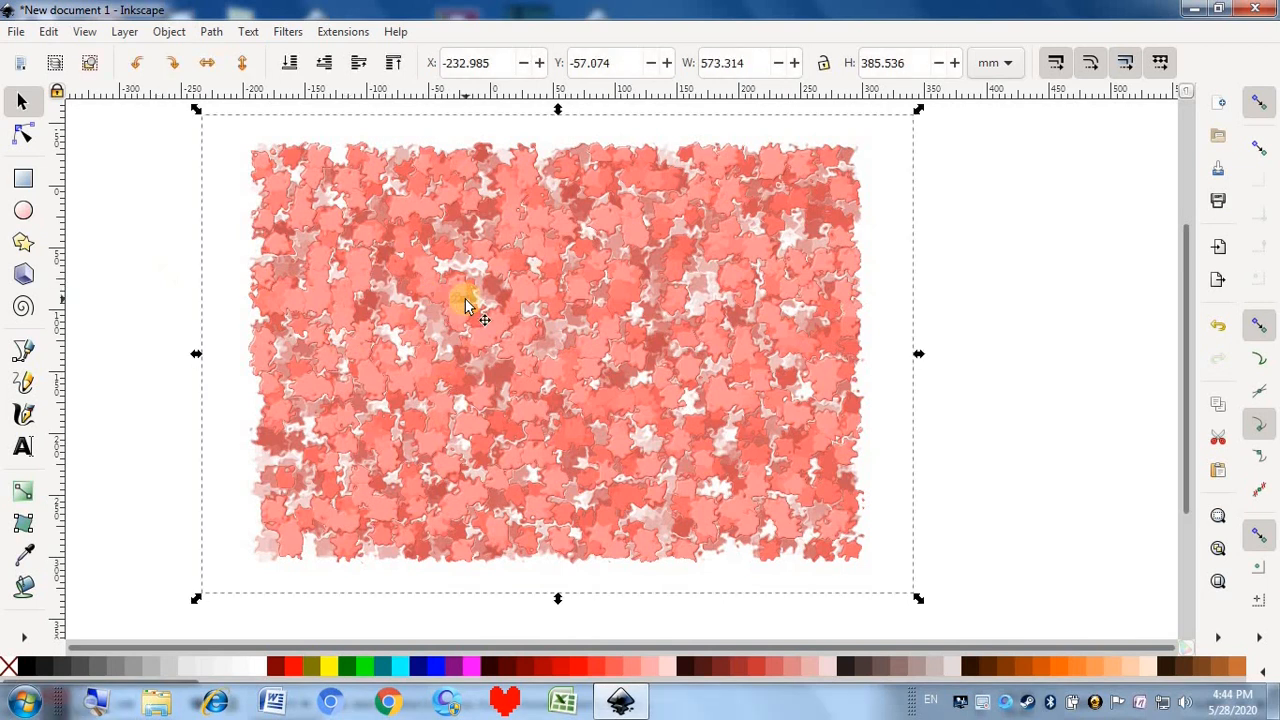
{"action": "key", "text": "ctrl+z"}
Try the Pointillism filter from the Scatter category on the red rectangle and undo it
{"action": "left_click", "coordinate": [290, 32]}
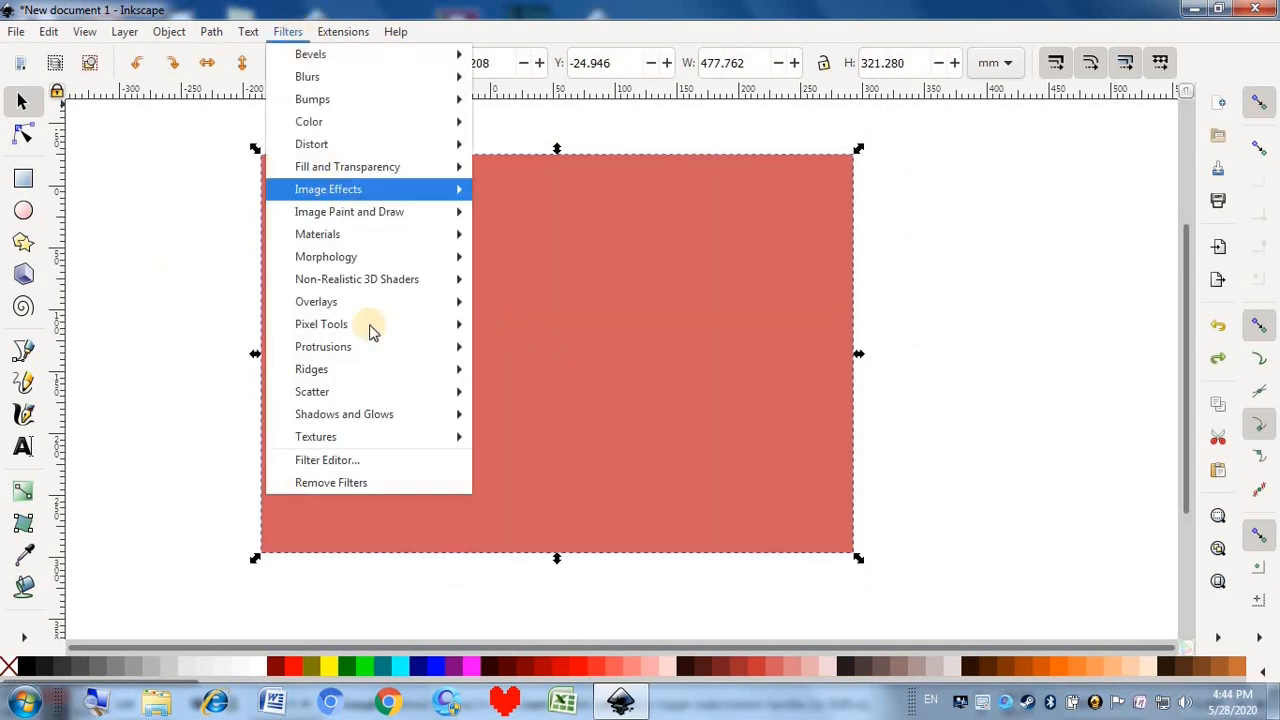
{"action": "mouse_move", "coordinate": [390, 398]}
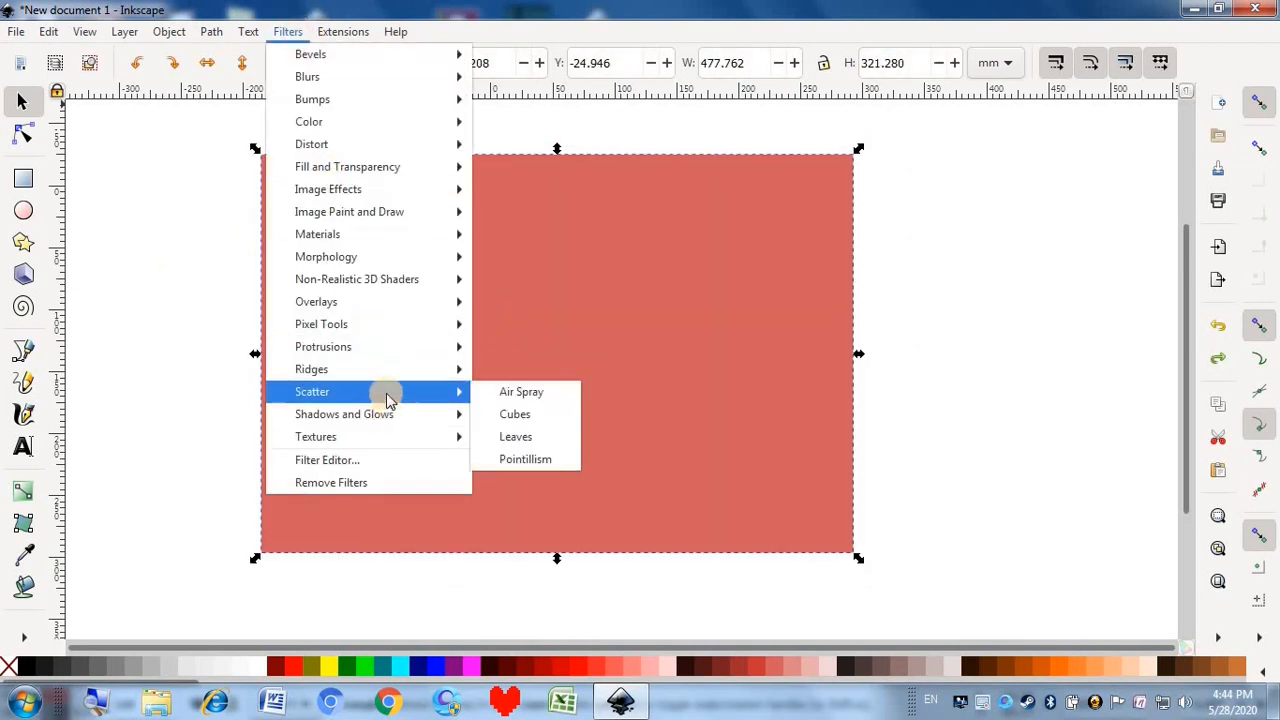
{"action": "left_click", "coordinate": [525, 459]}
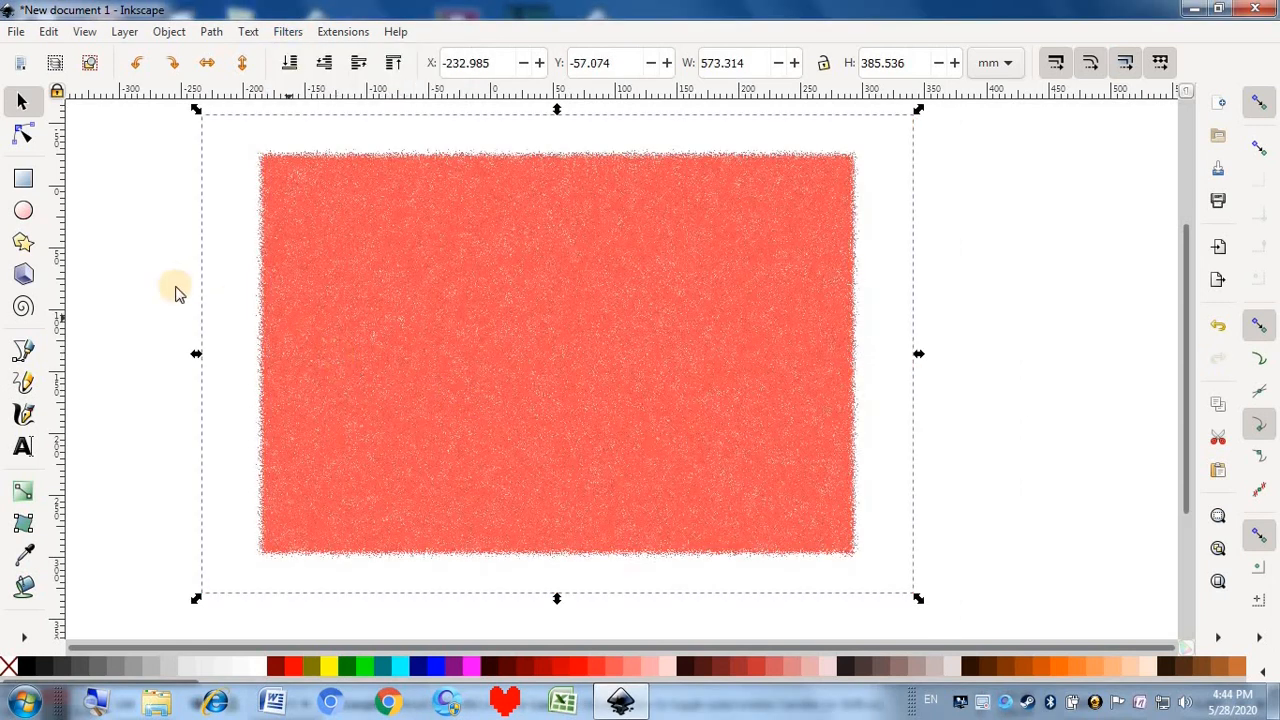
{"action": "key", "text": "ctrl+z"}
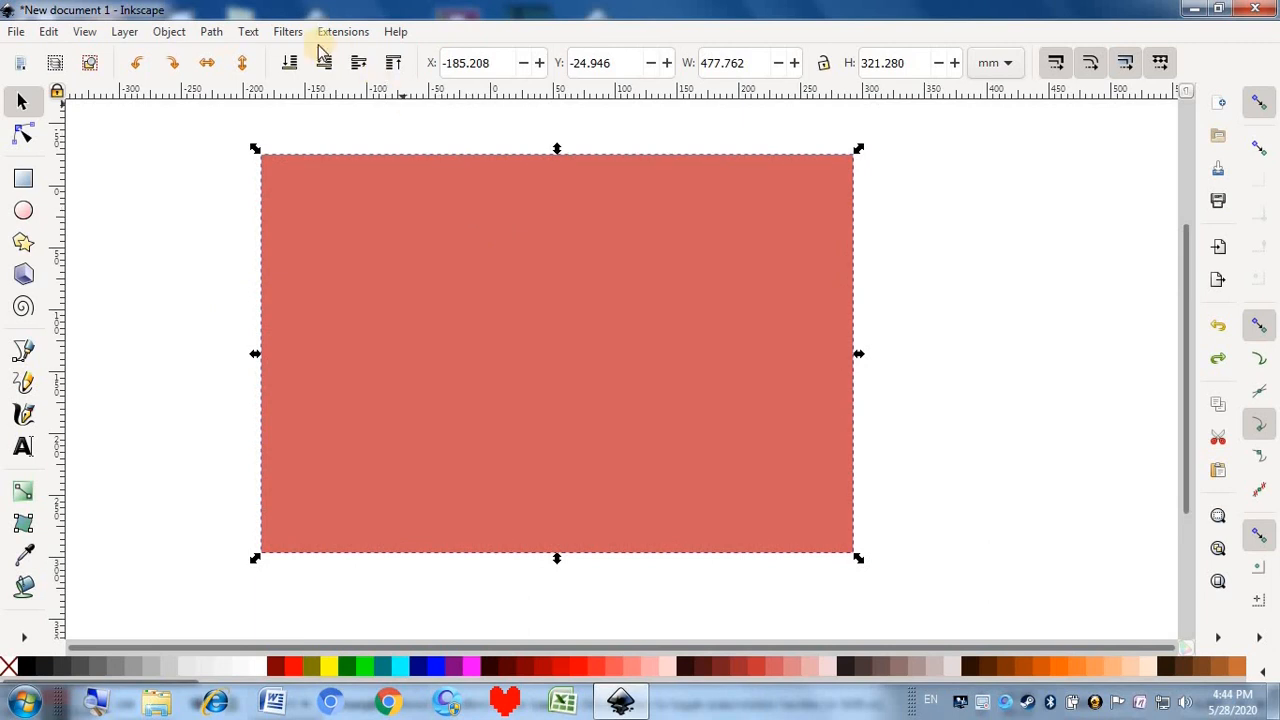
{"action": "left_click", "coordinate": [288, 31]}
{"action": "mouse_move", "coordinate": [288, 34]}
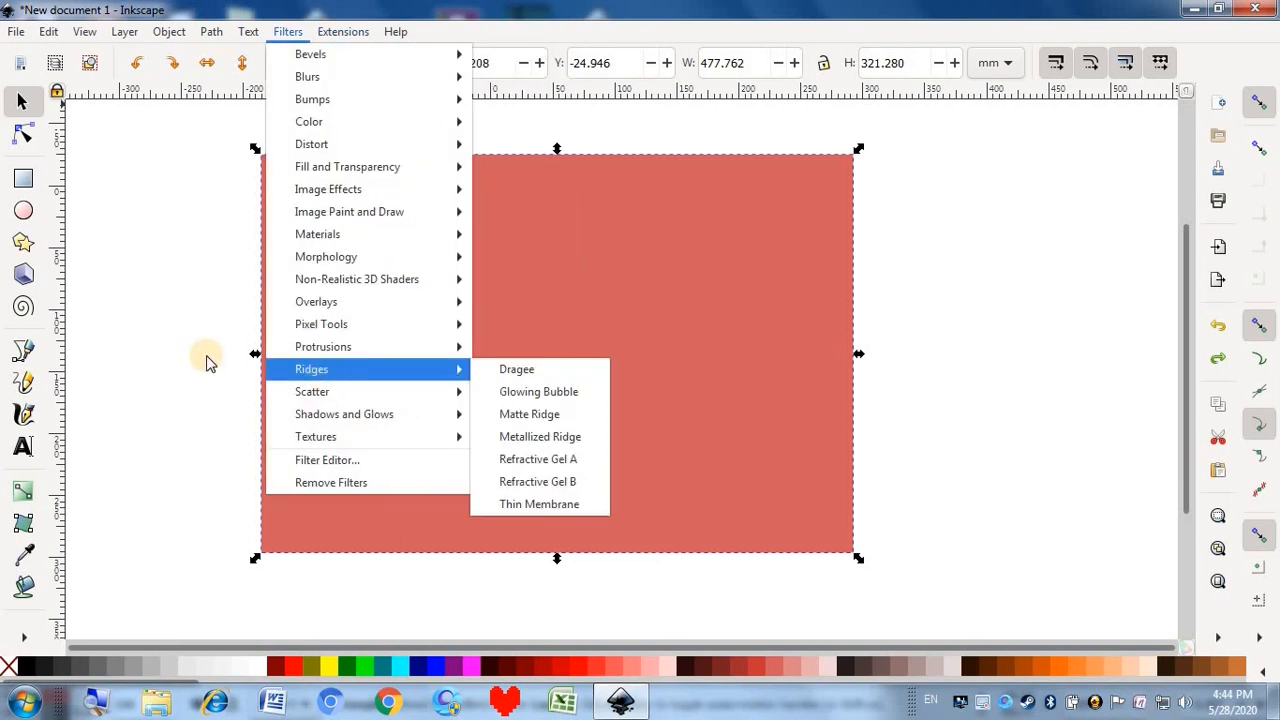
{"action": "left_click", "coordinate": [207, 362]}
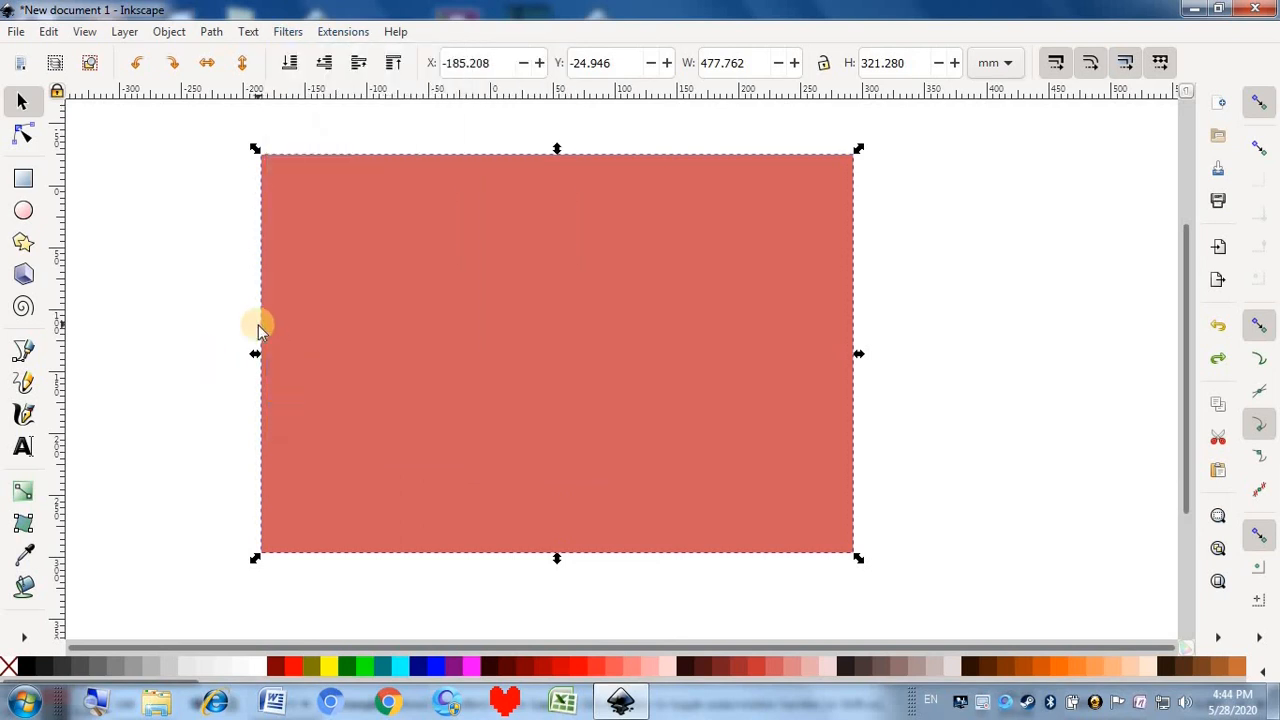